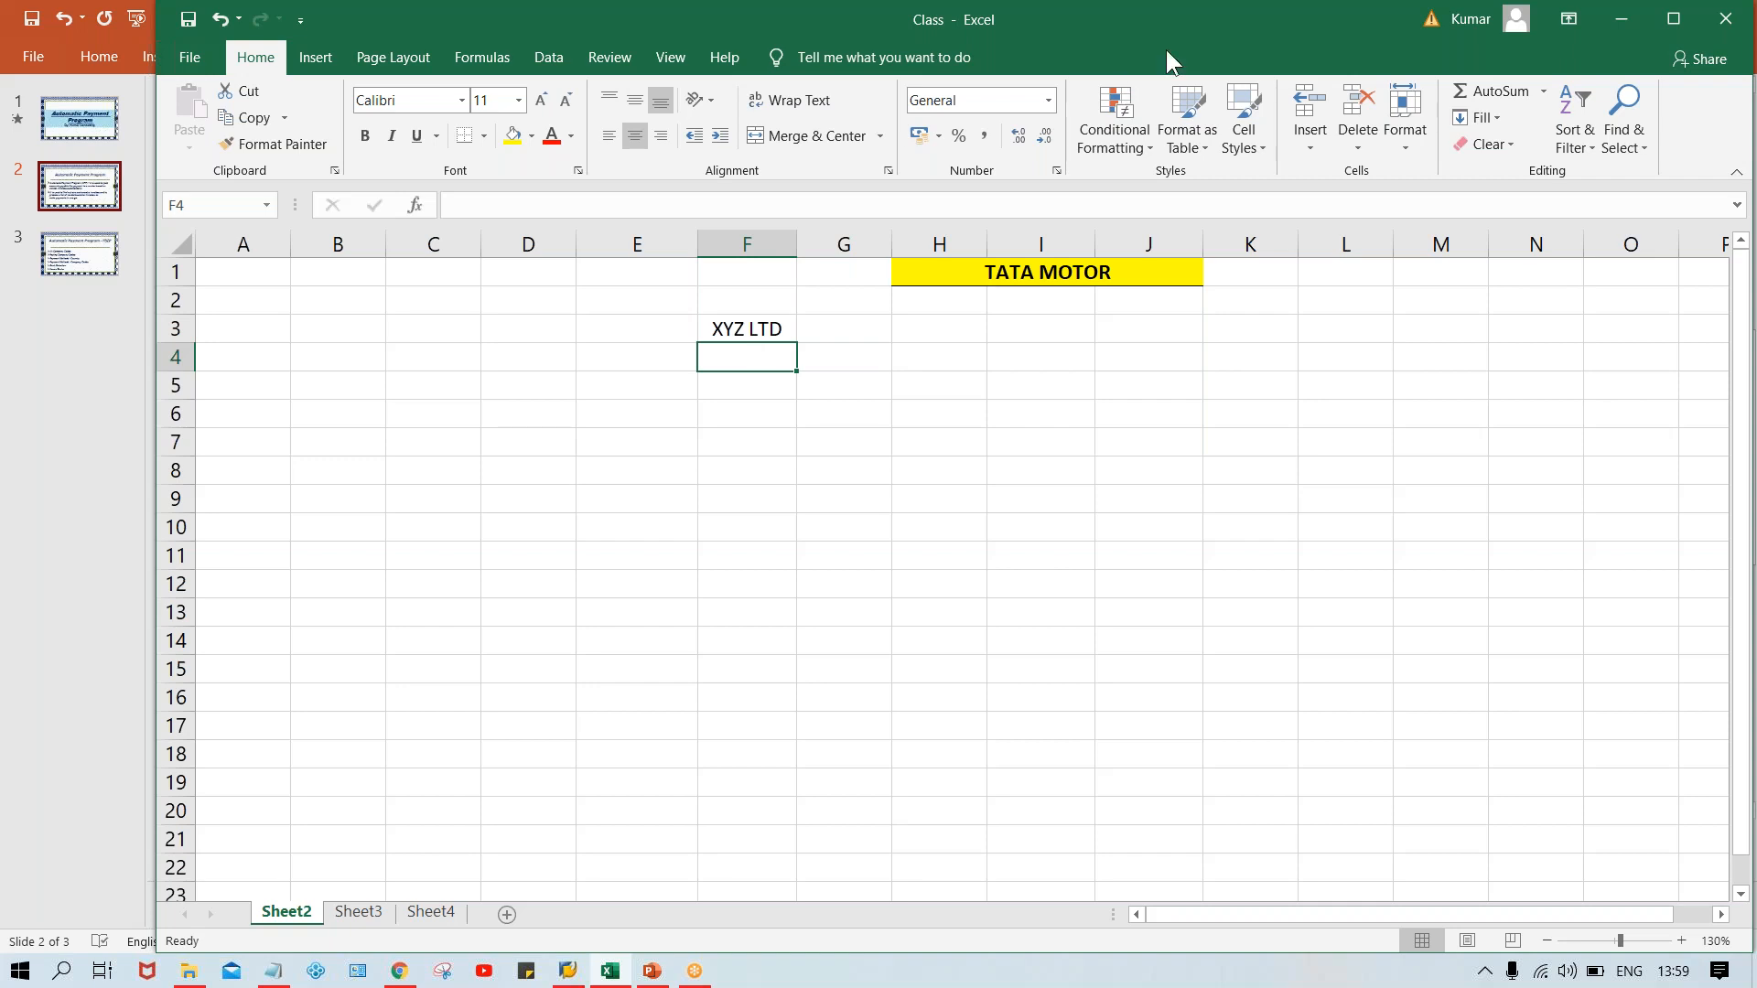
# Maximize the workbook window and enter 4000, 5000, 2000, 6000 and 7000 in cells F4 to F8 under XYZ LTD.
pyautogui.doubleClick(1174, 17)
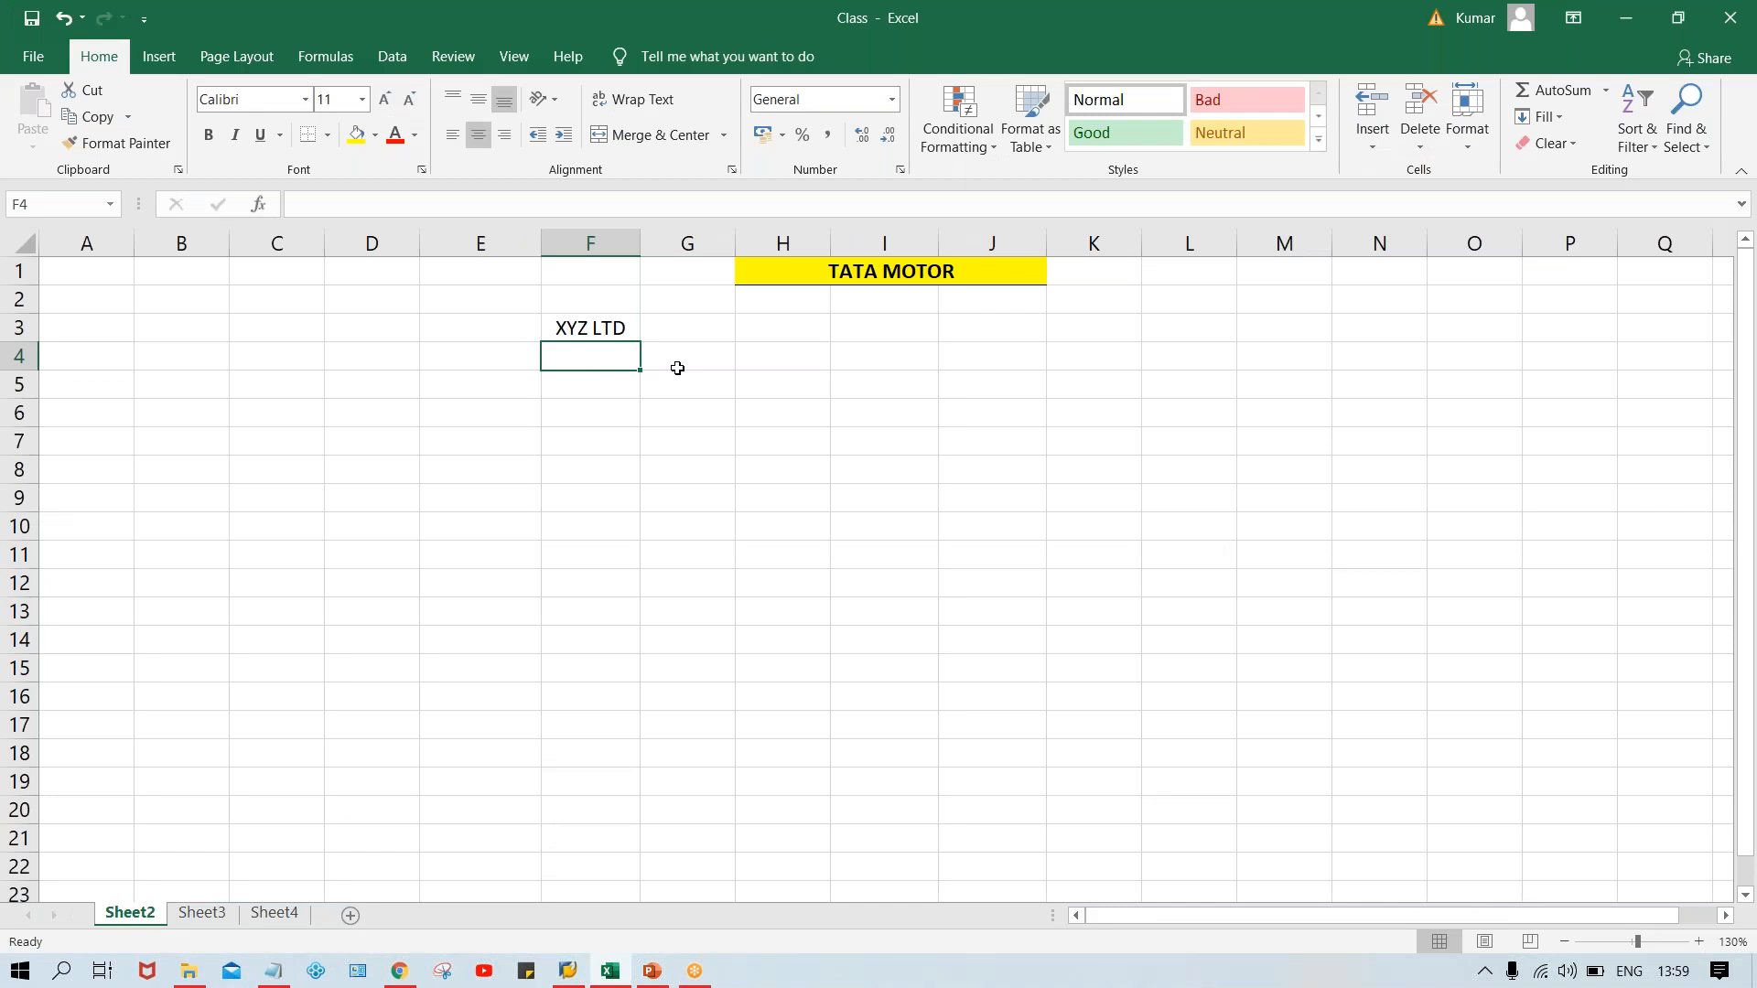
pyautogui.write('4000')
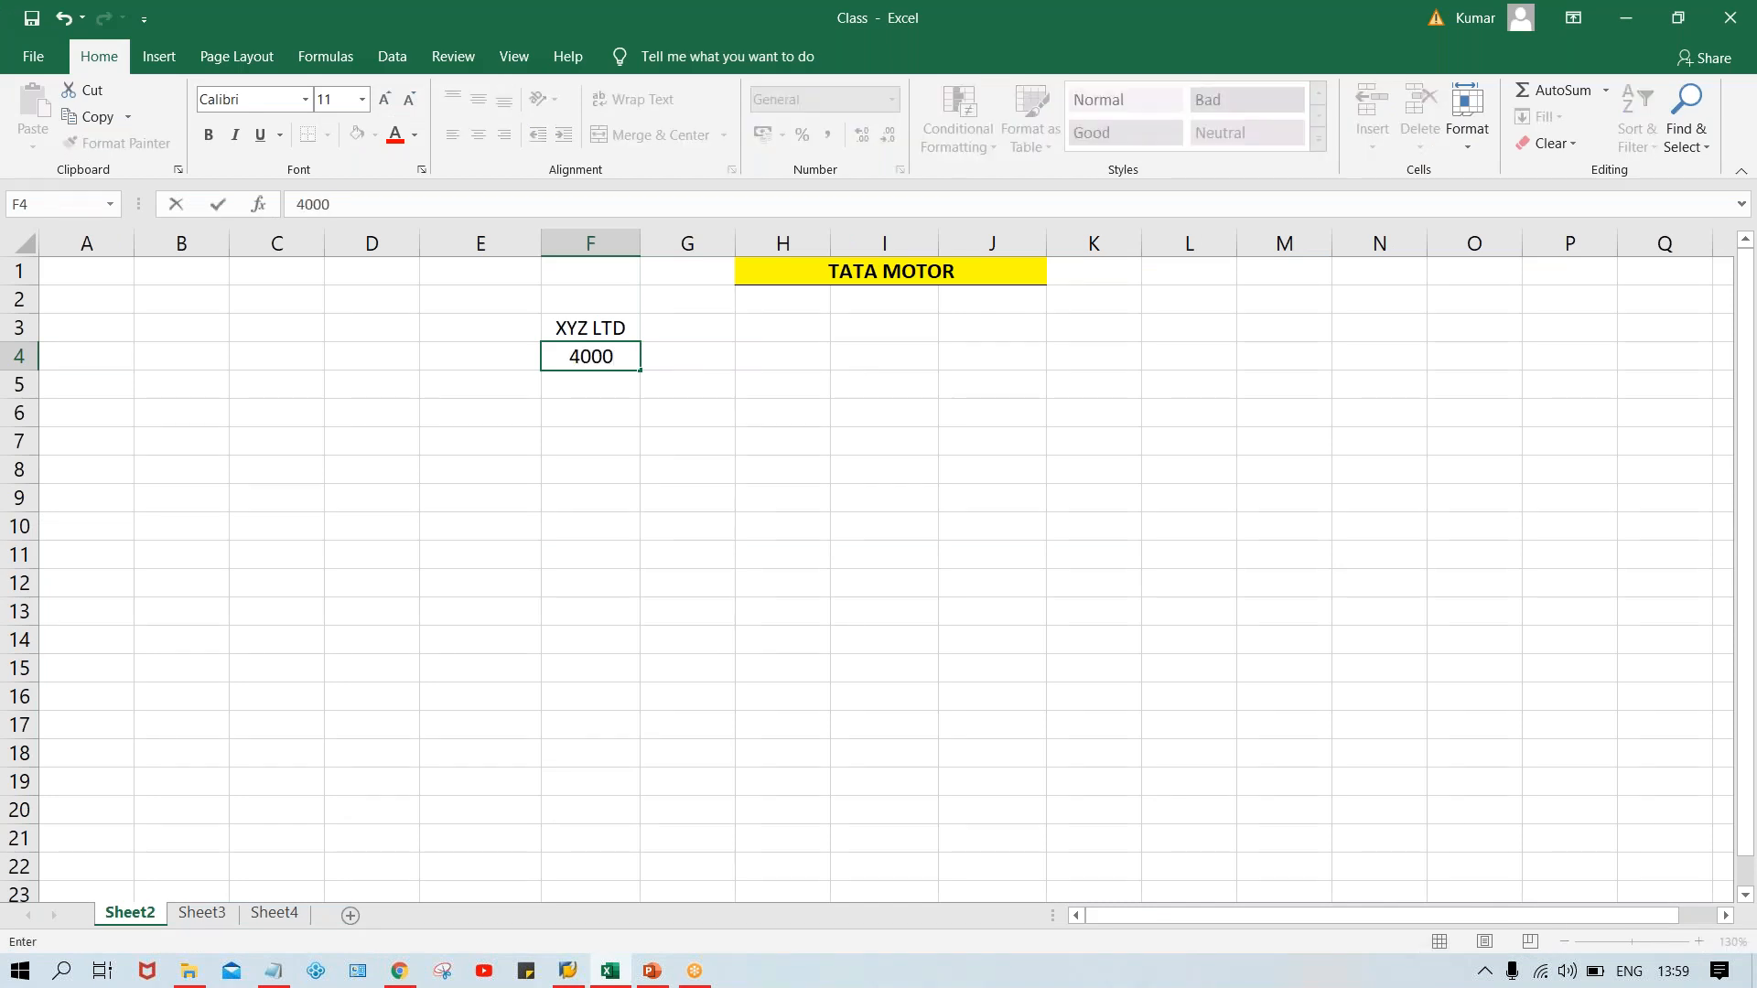
pyautogui.press('Return')
pyautogui.write('5000')
pyautogui.press('Return')
pyautogui.write('2000')
pyautogui.press('Return')
pyautogui.write('6000')
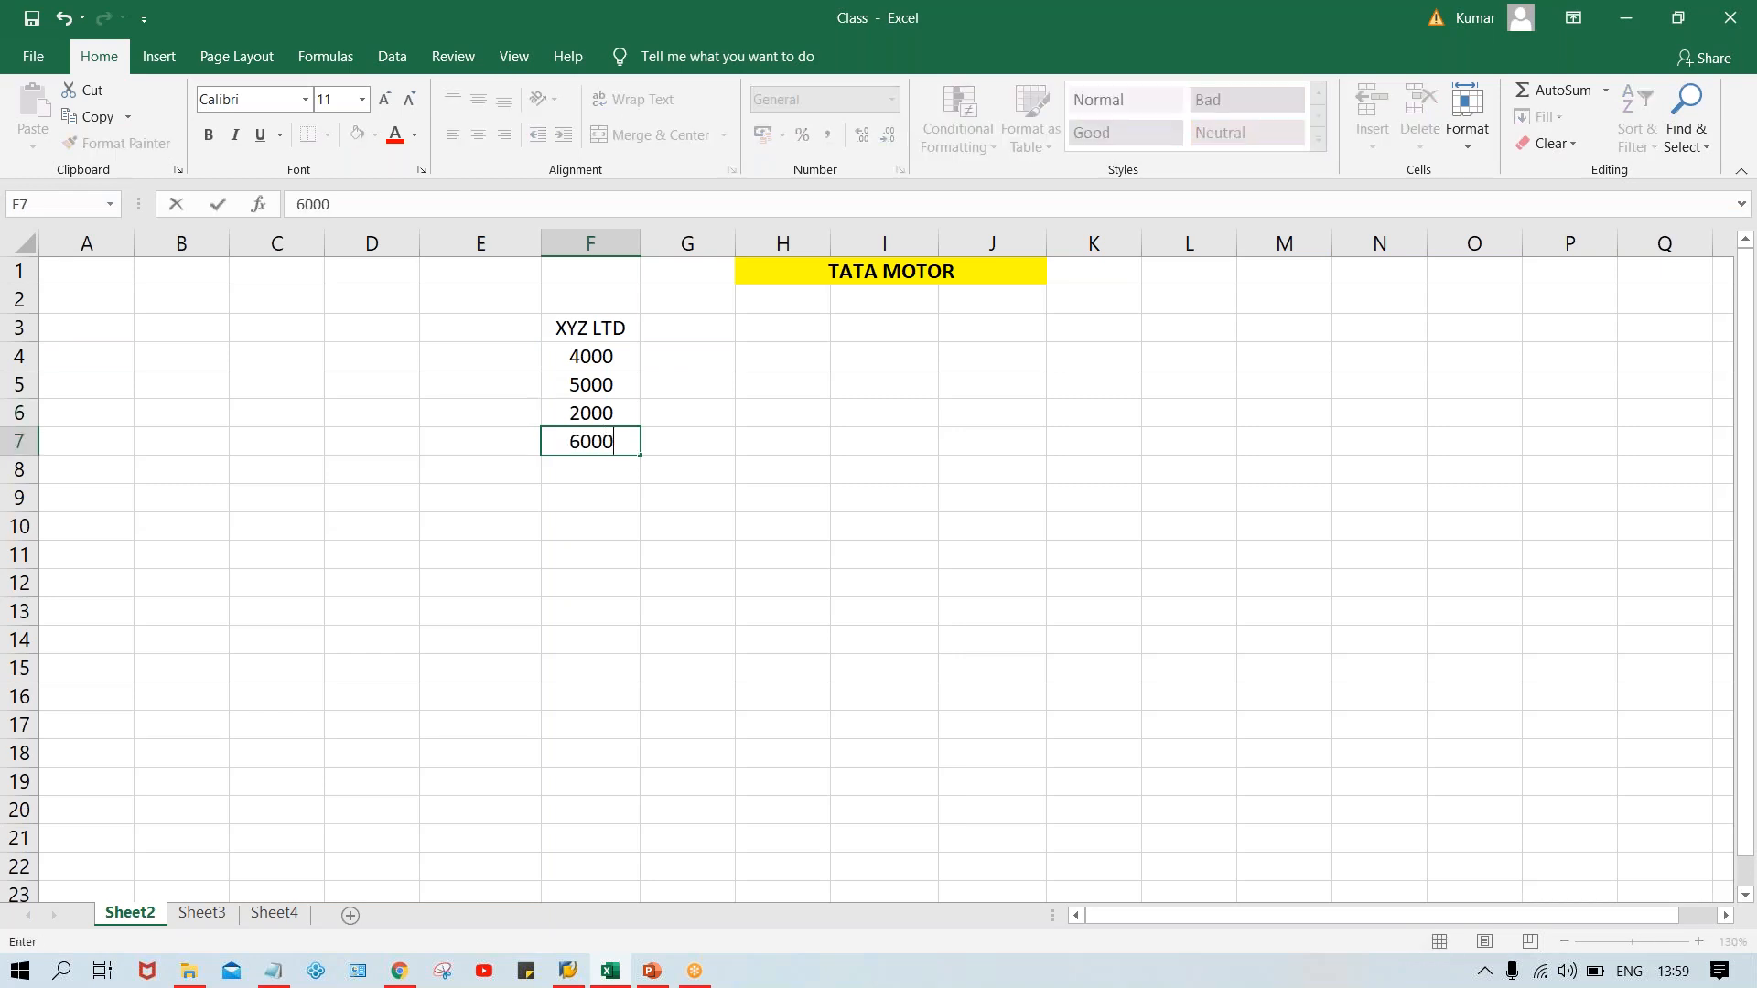
pyautogui.press('Return')
pyautogui.write('7000')
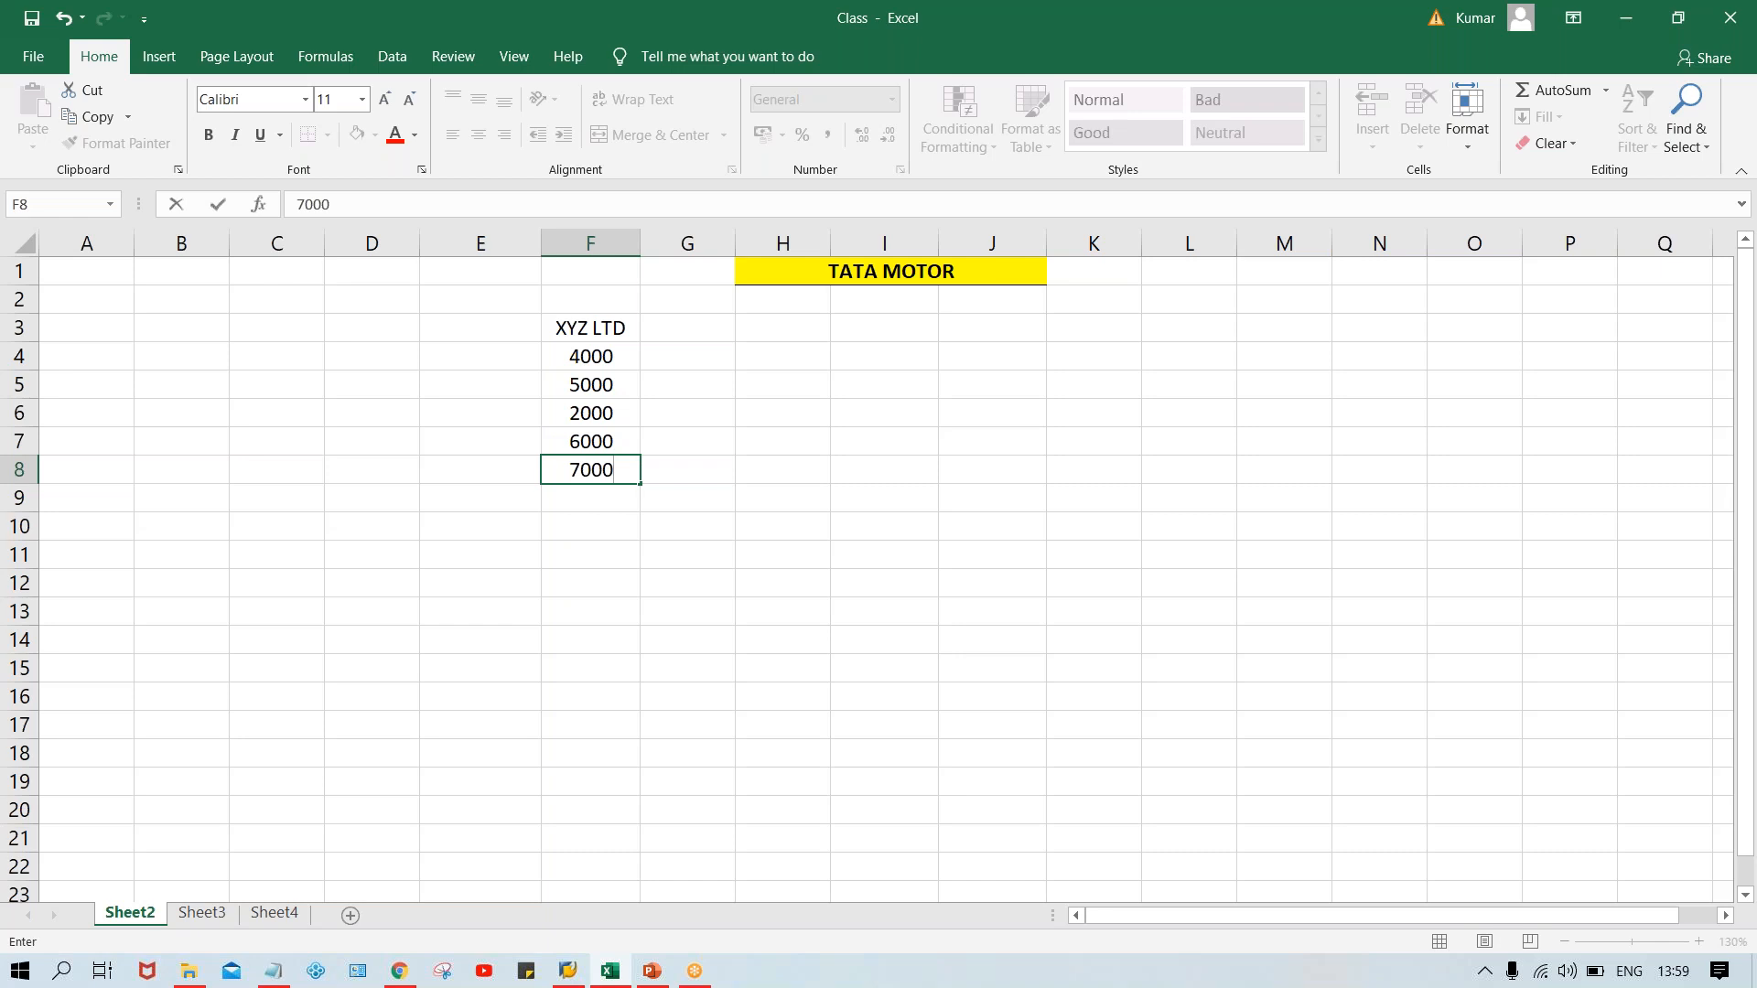
pyautogui.press('Return')
# Continue the XYZ LTD amounts with 1000, 2000, 3000, 7000, 6500 and 4500 in cells F9 to F14.
pyautogui.write('1000')
pyautogui.press('Return')
pyautogui.write('2000')
pyautogui.press('Return')
pyautogui.write('3000')
pyautogui.press('Return')
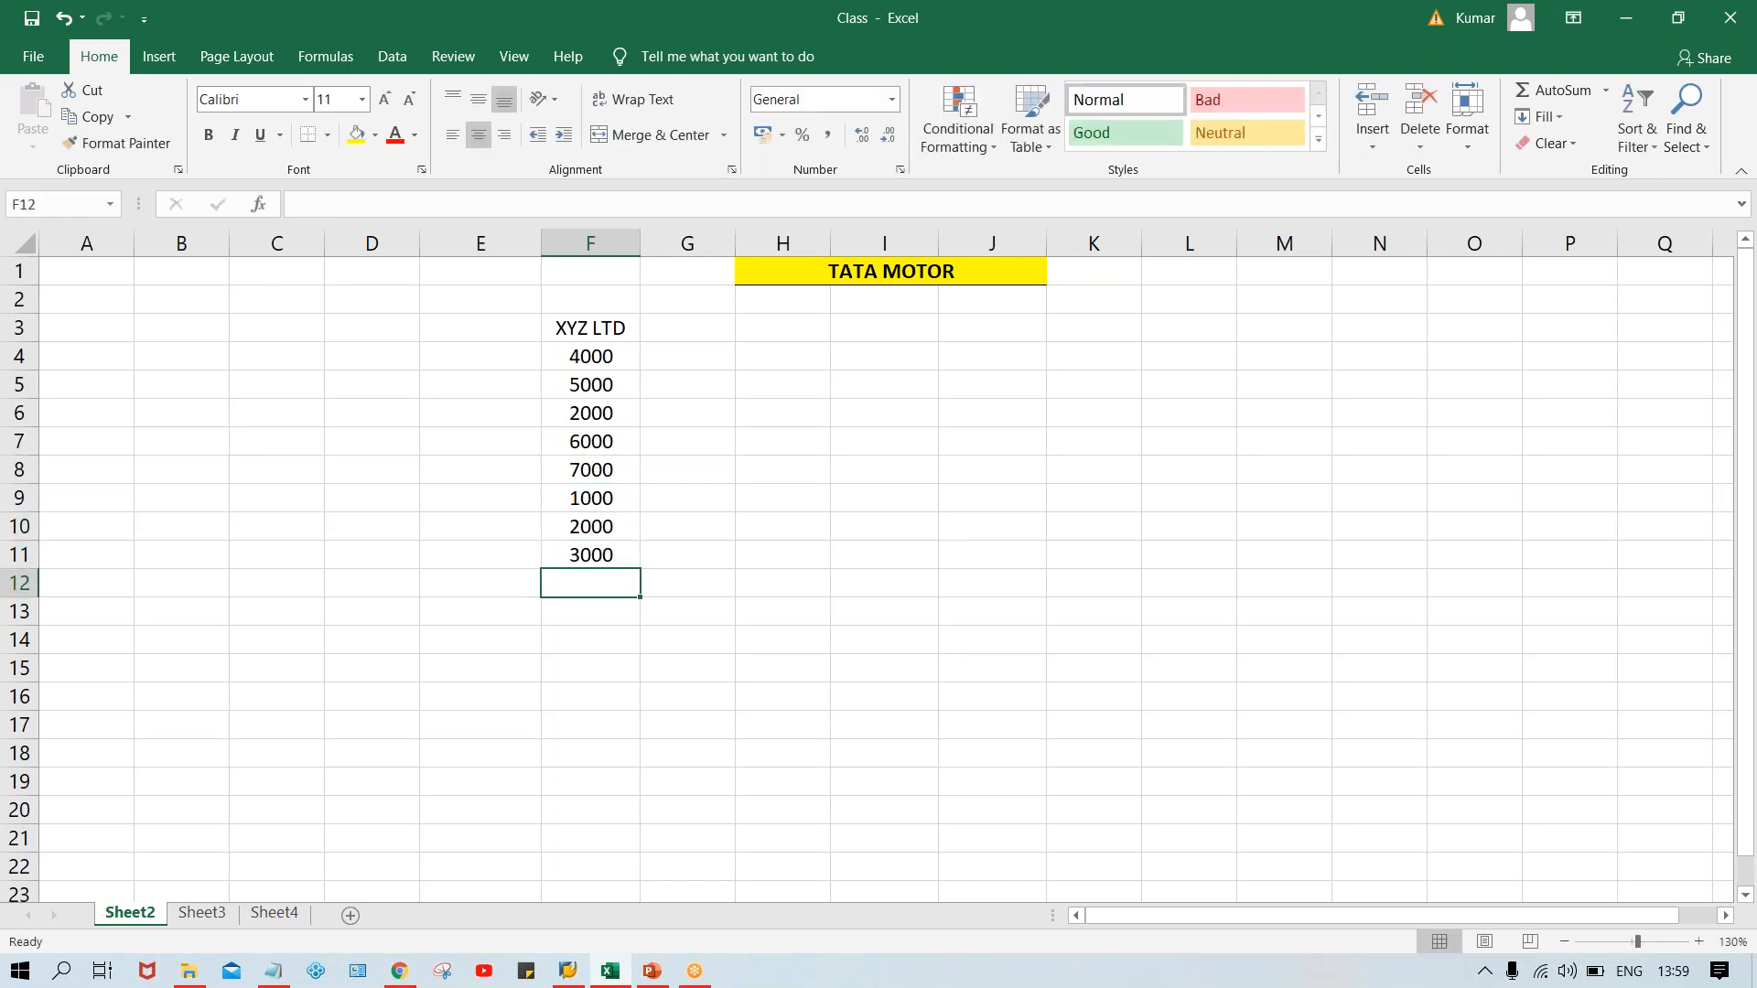
pyautogui.write('7000')
pyautogui.press('Return')
pyautogui.write('6500')
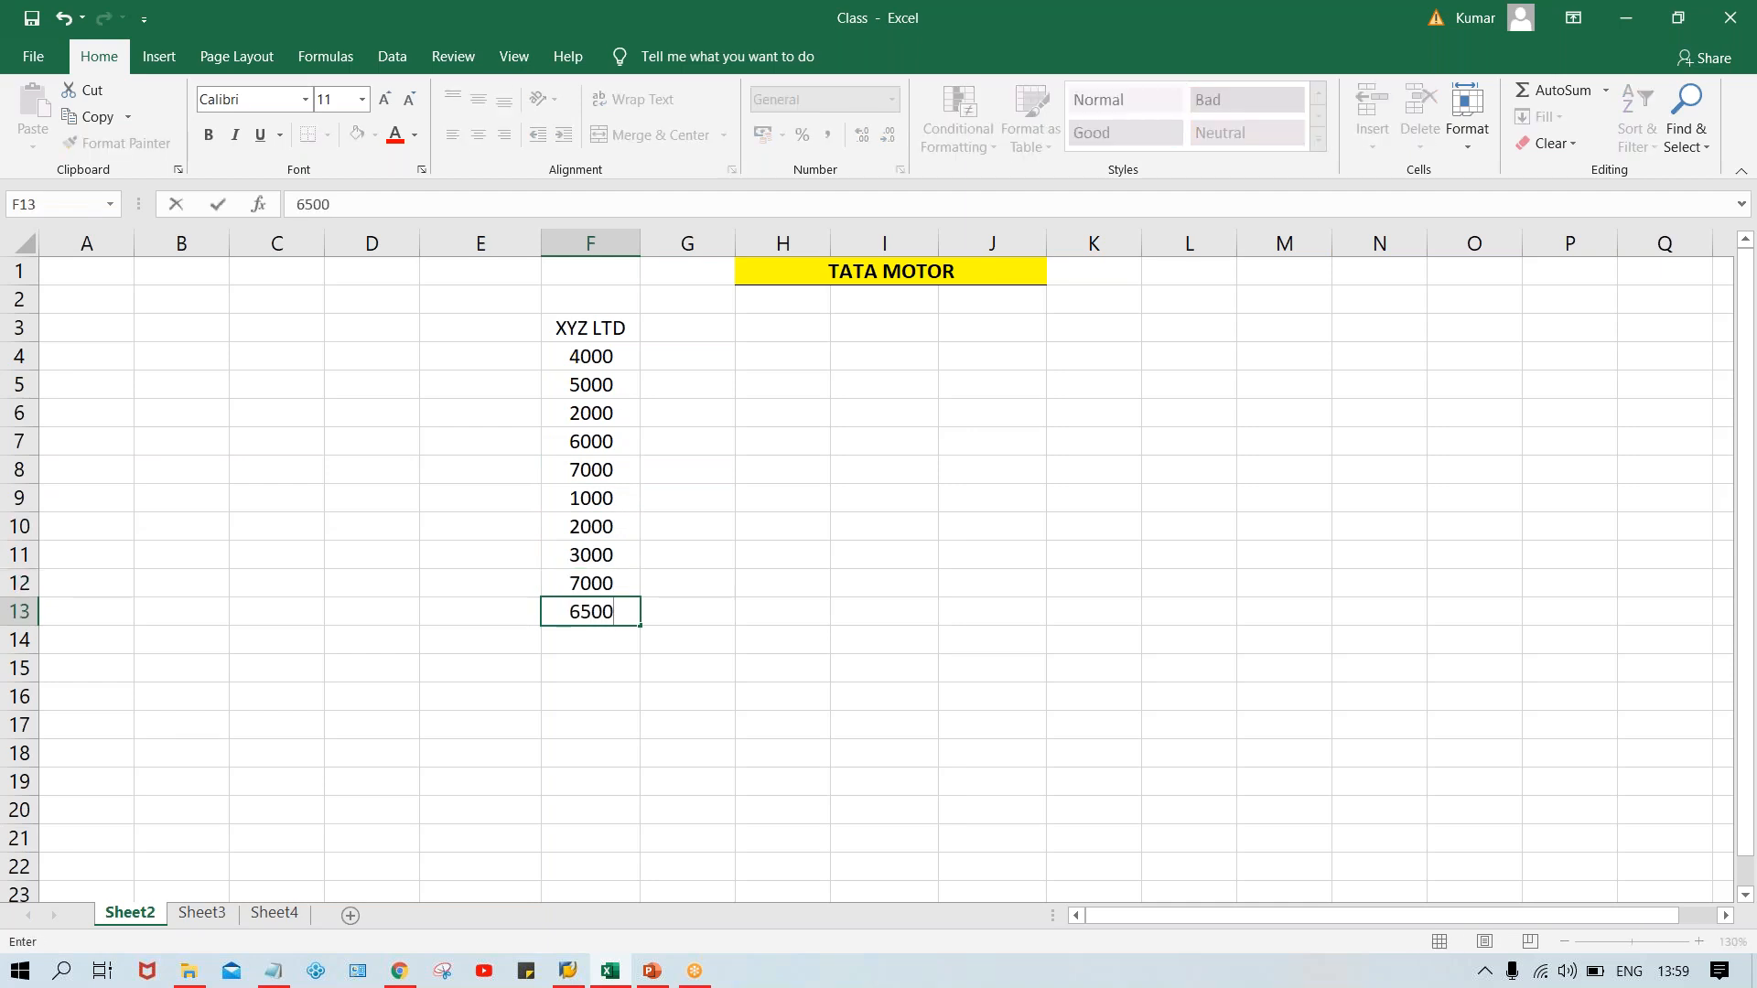
pyautogui.press('Return')
pyautogui.write('4500')
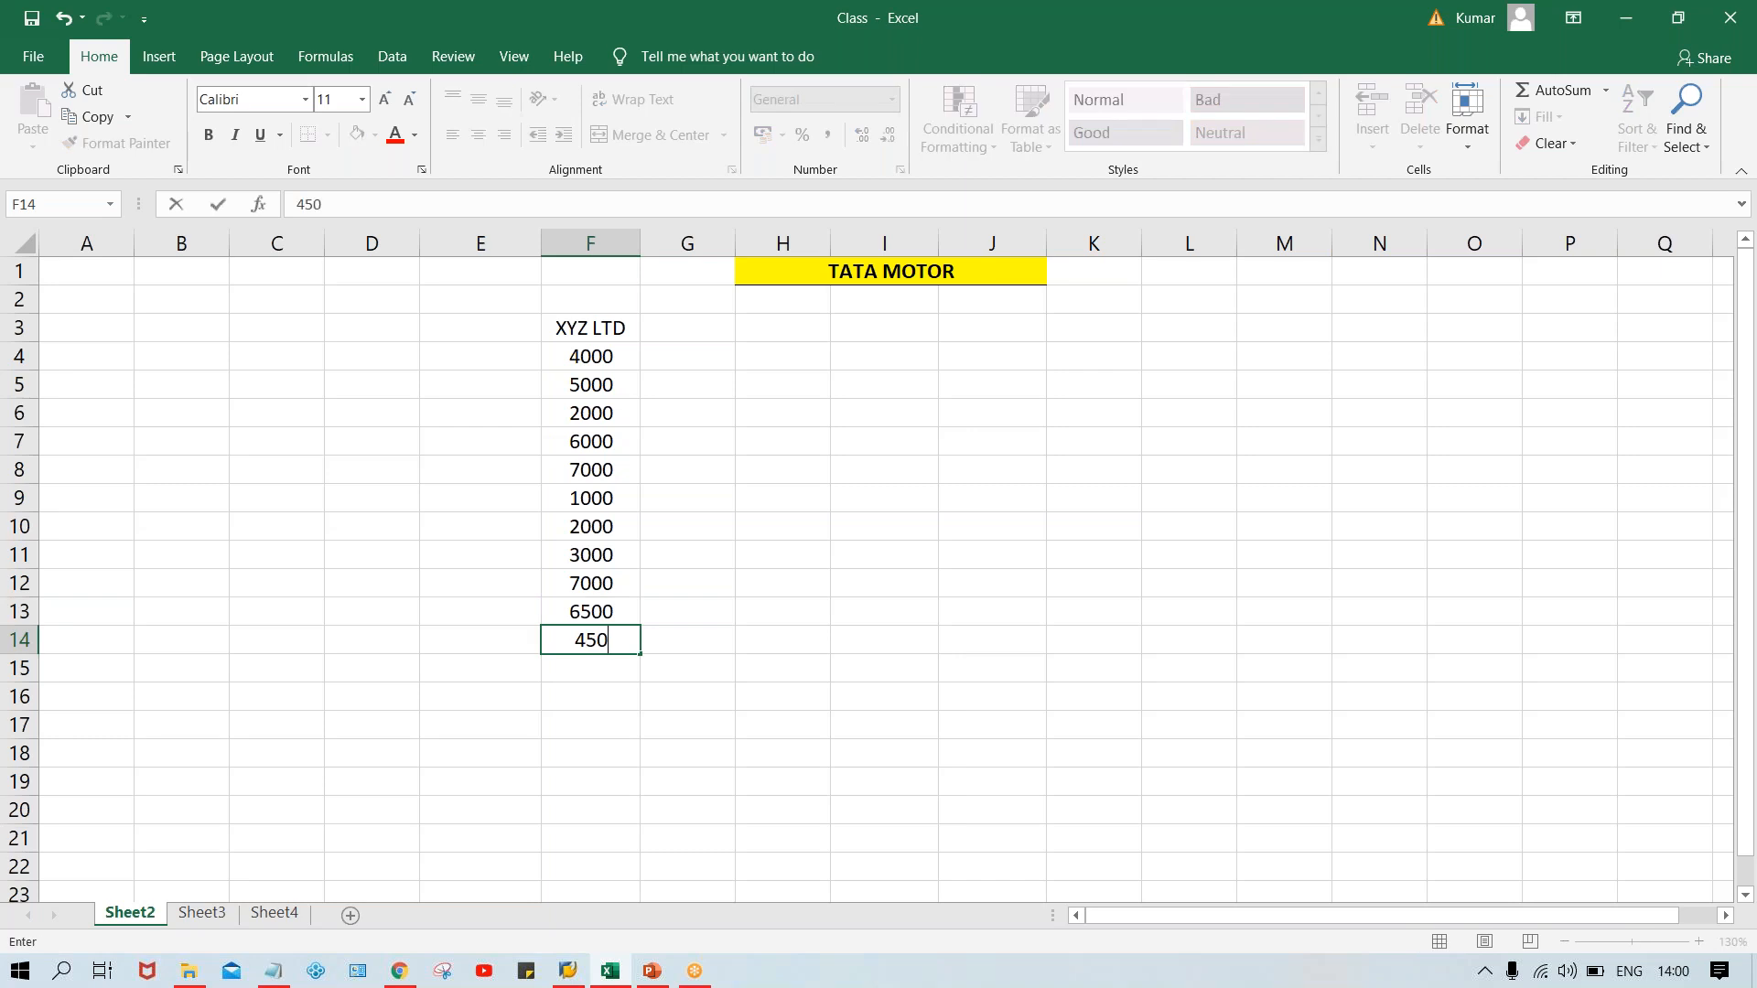
pyautogui.press('Return')
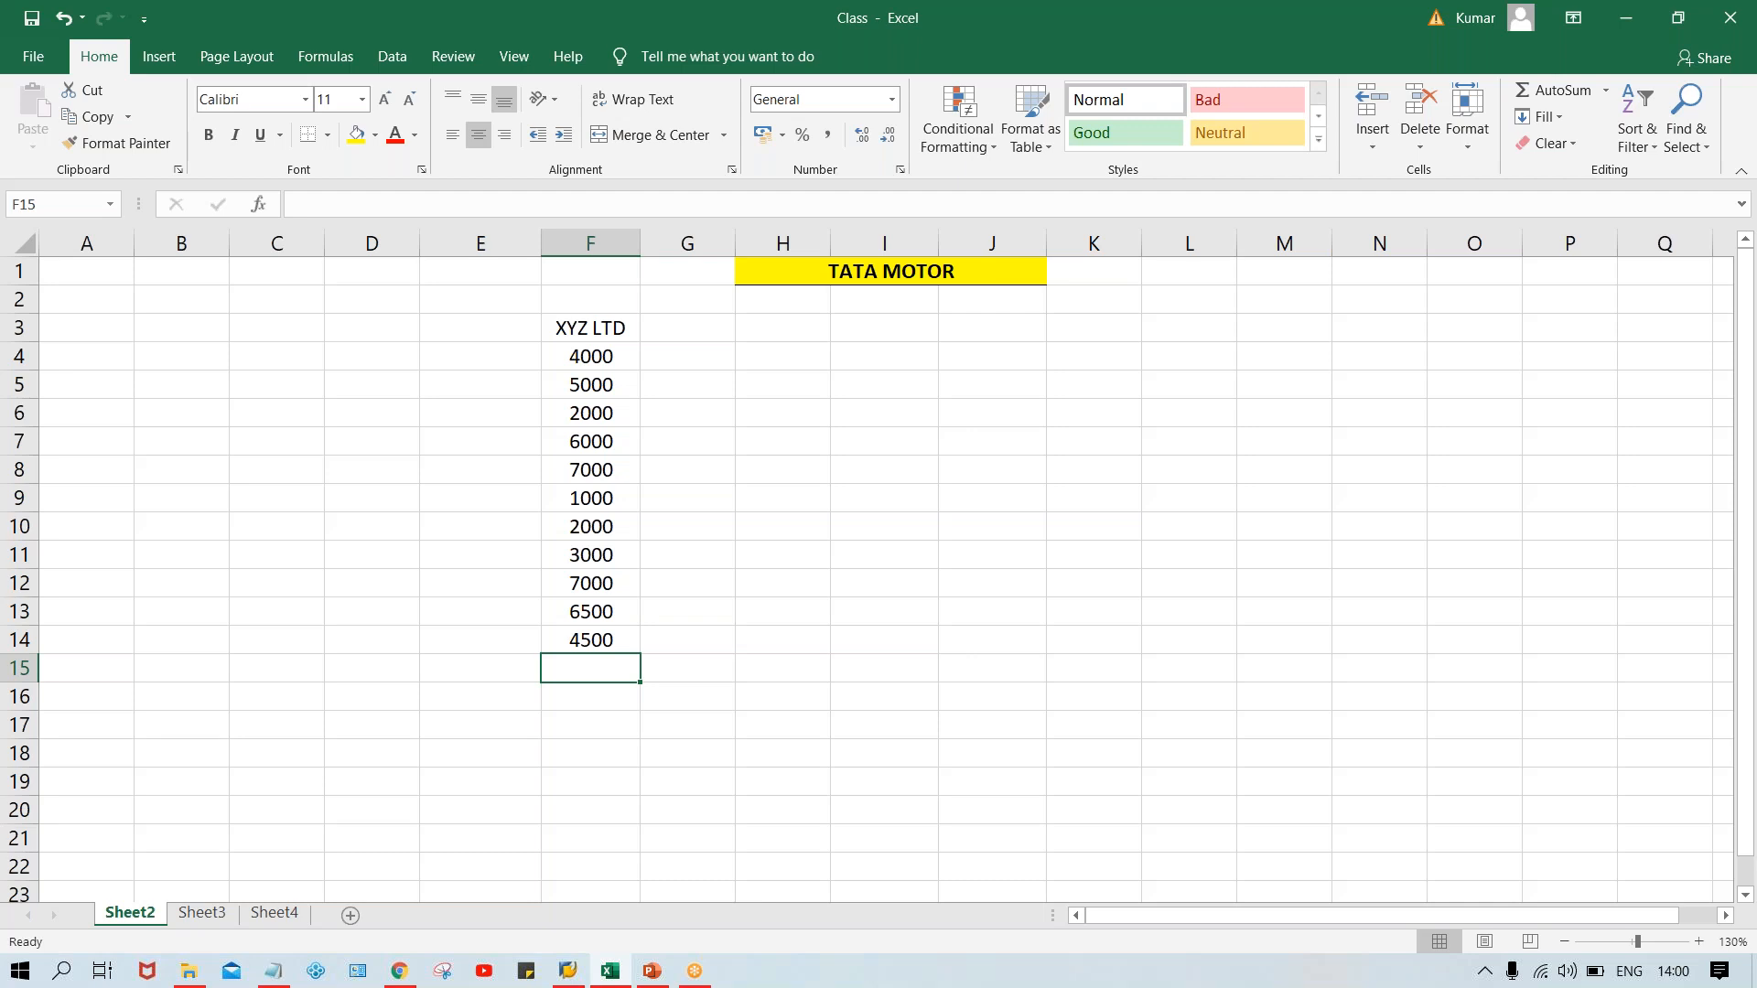
# Make the XYZ LTD heading in F3 bold and add a bottom border to it.
pyautogui.click(595, 332)
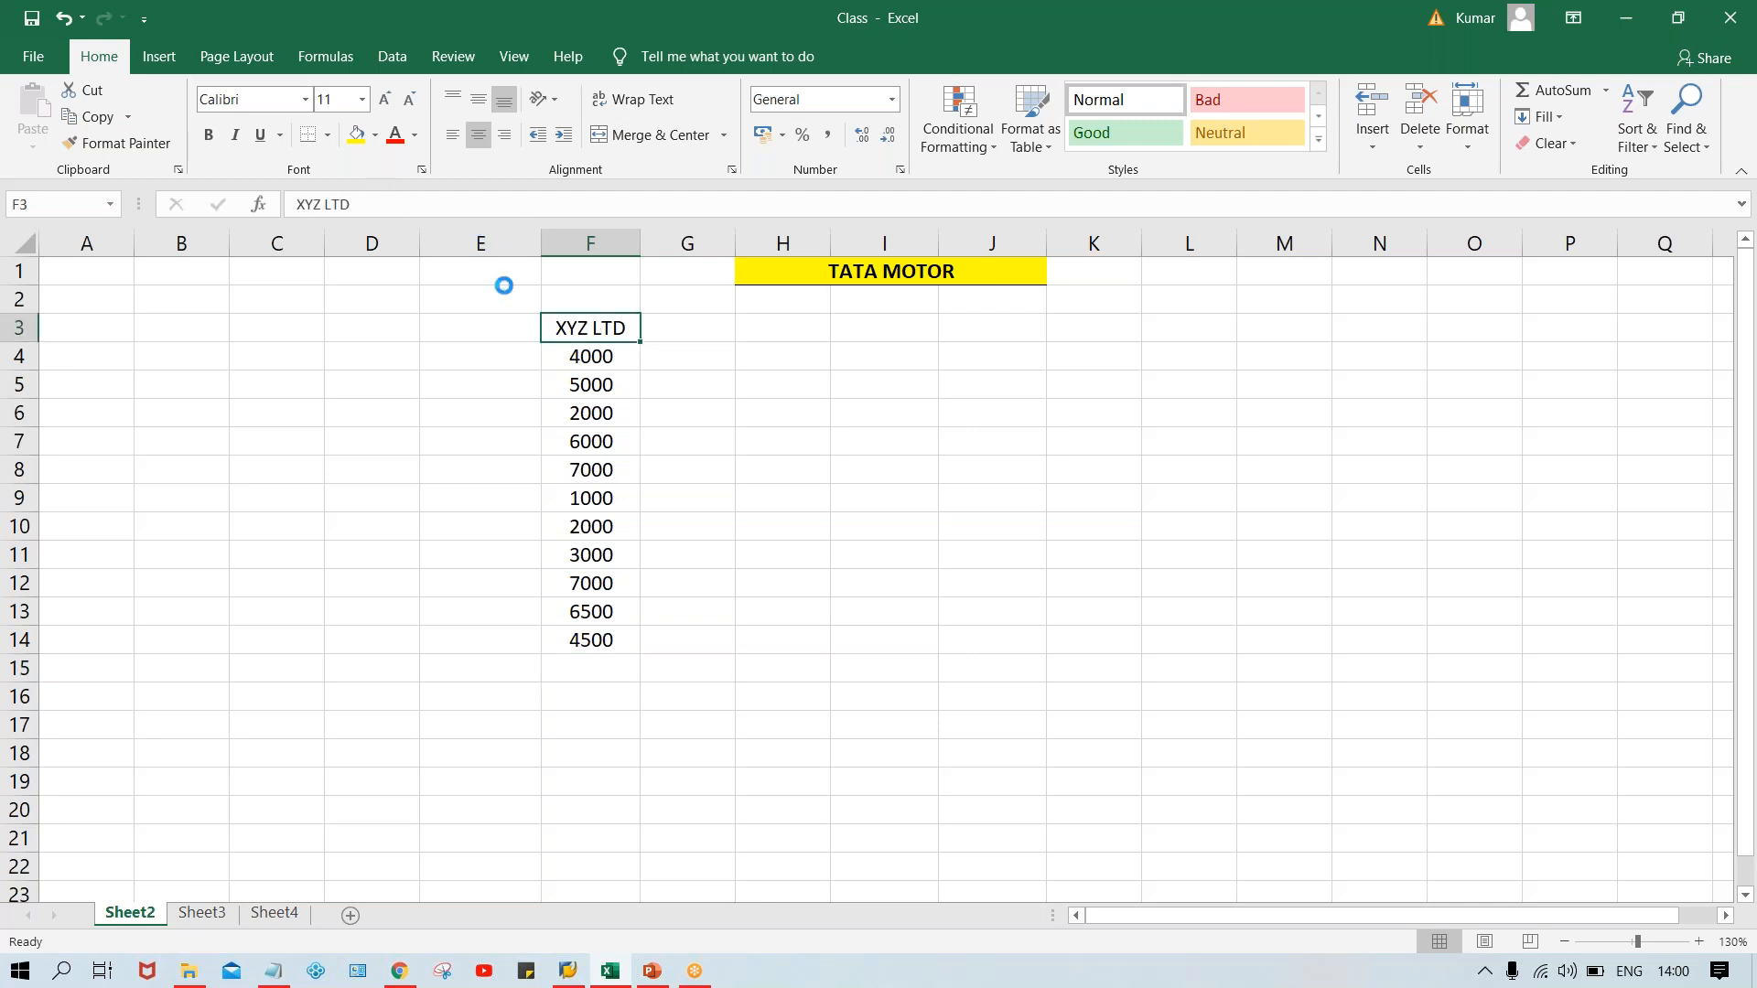
pyautogui.hotkey('ctrl', 'b')
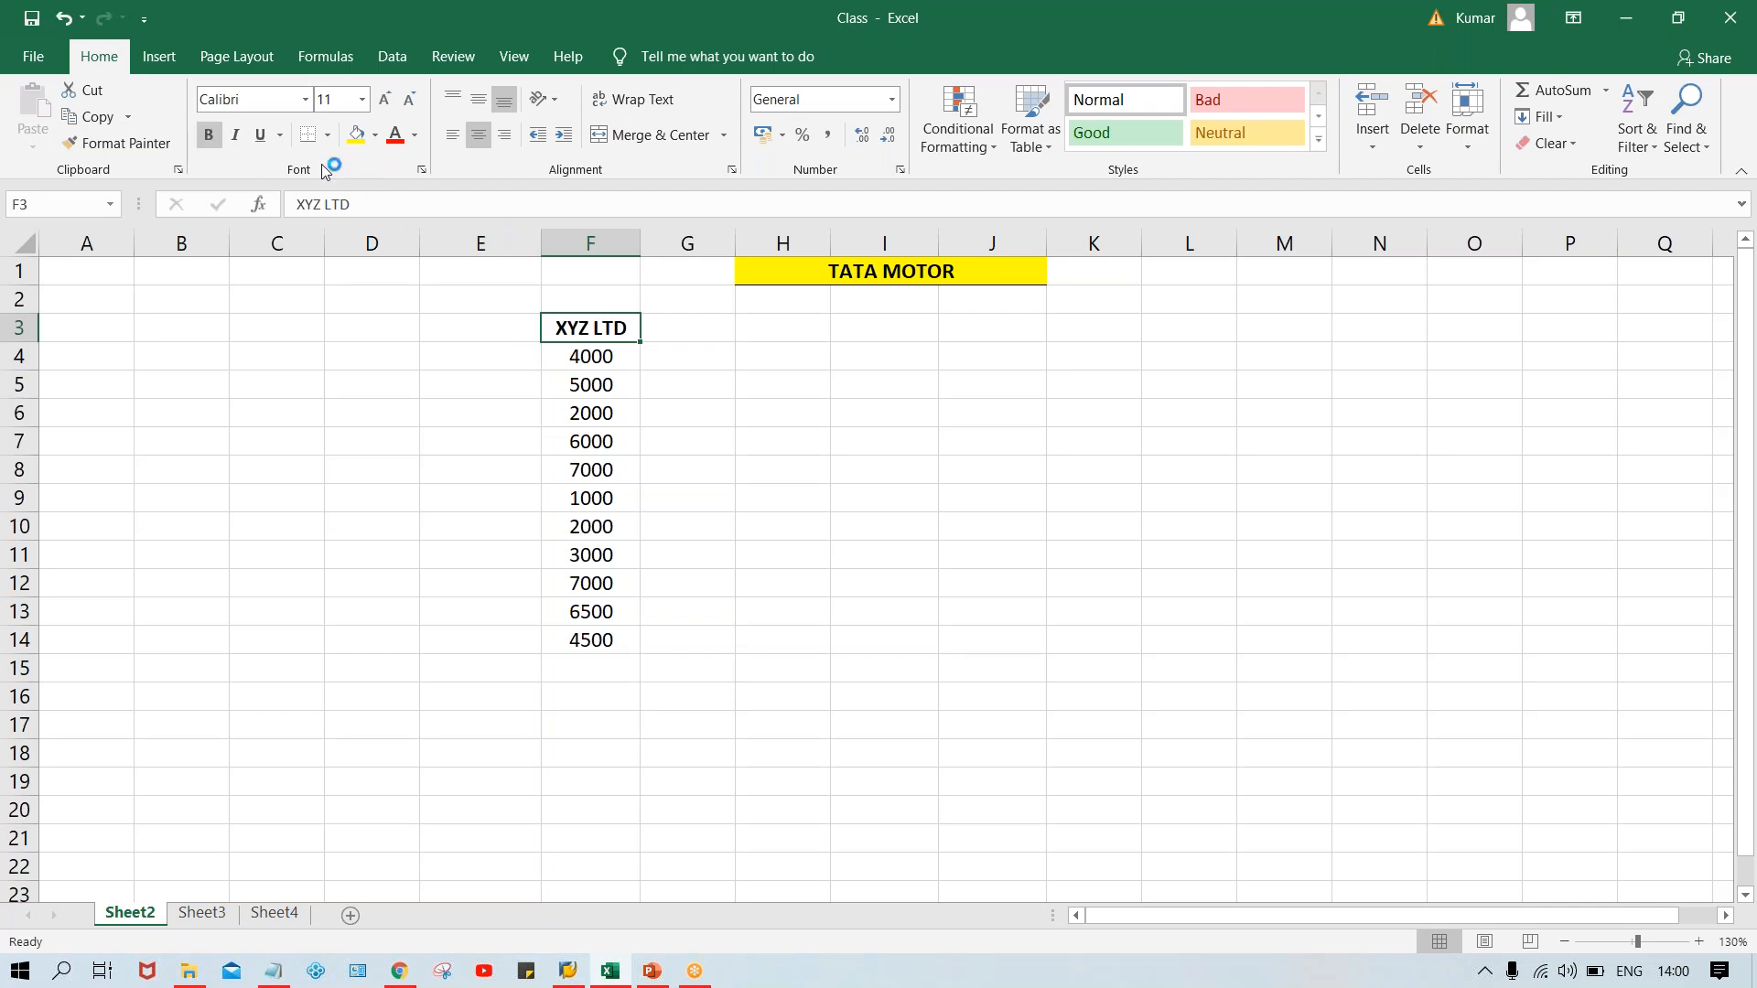
pyautogui.click(606, 365)
# Number the amounts from 1 to 11 in cells E4 to E14 using a filled series.
pyautogui.doubleClick(480, 356)
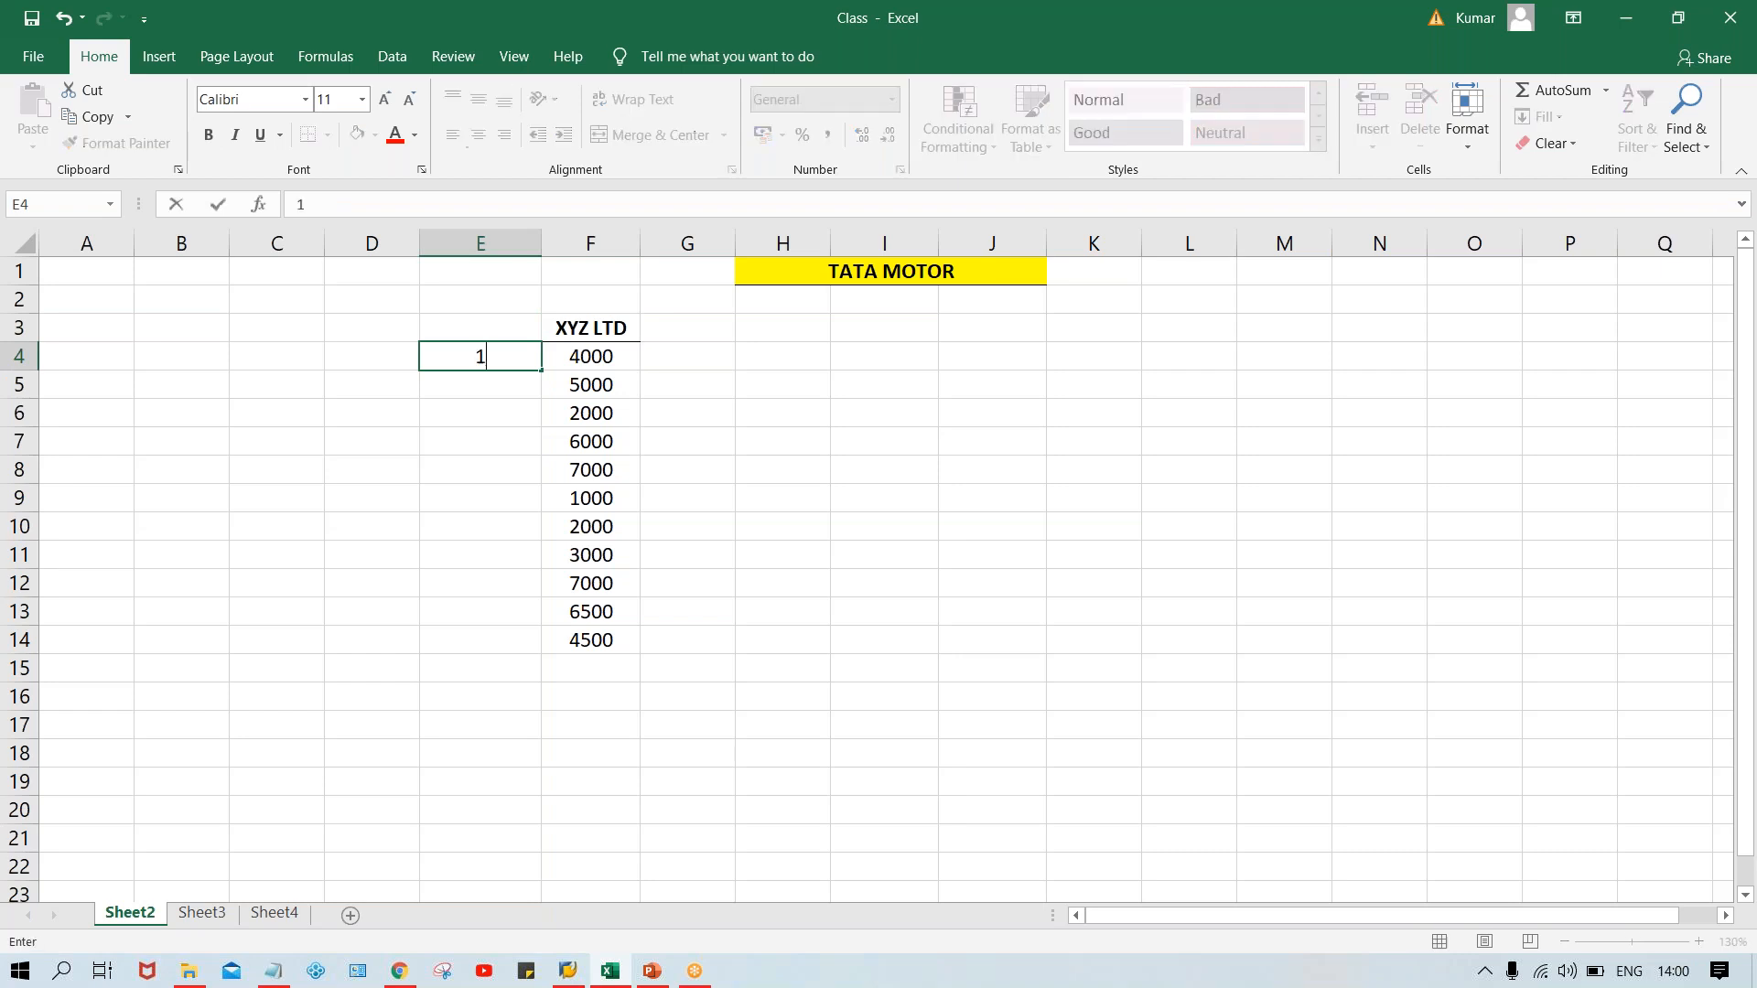
pyautogui.write('1')
pyautogui.press('Return')
pyautogui.write('2')
pyautogui.press('Return')
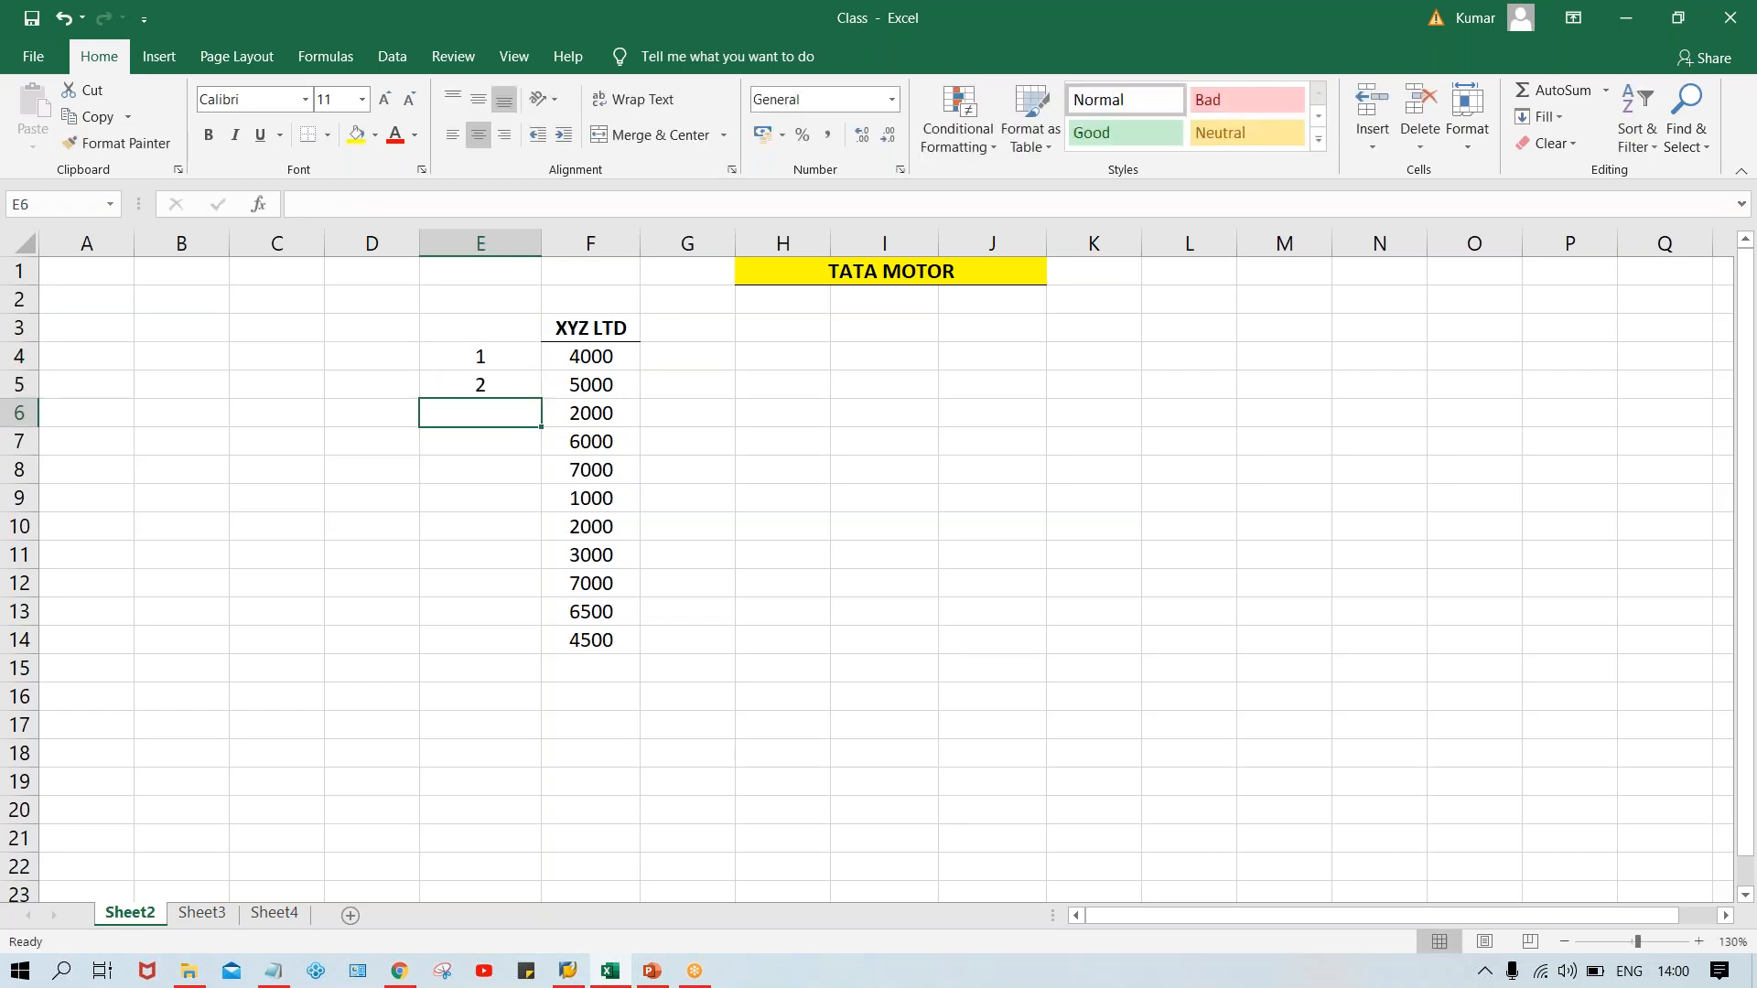
pyautogui.click(525, 356)
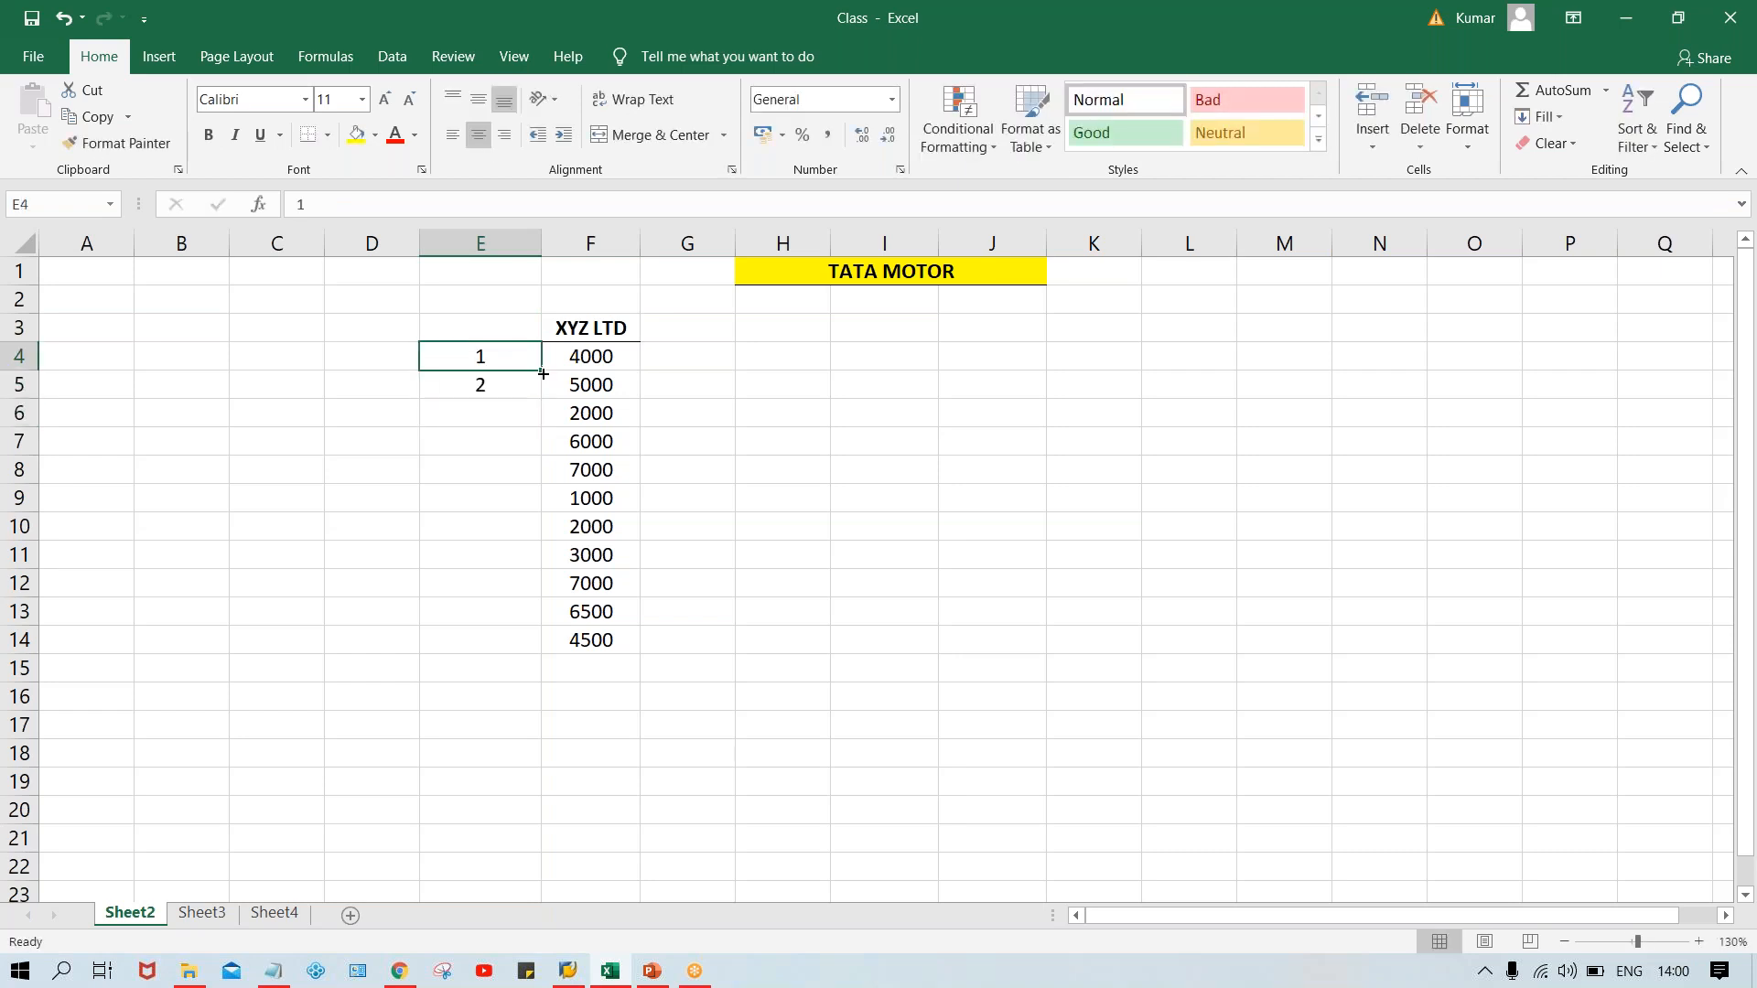
pyautogui.moveTo(538, 368); pyautogui.dragTo(551, 659)
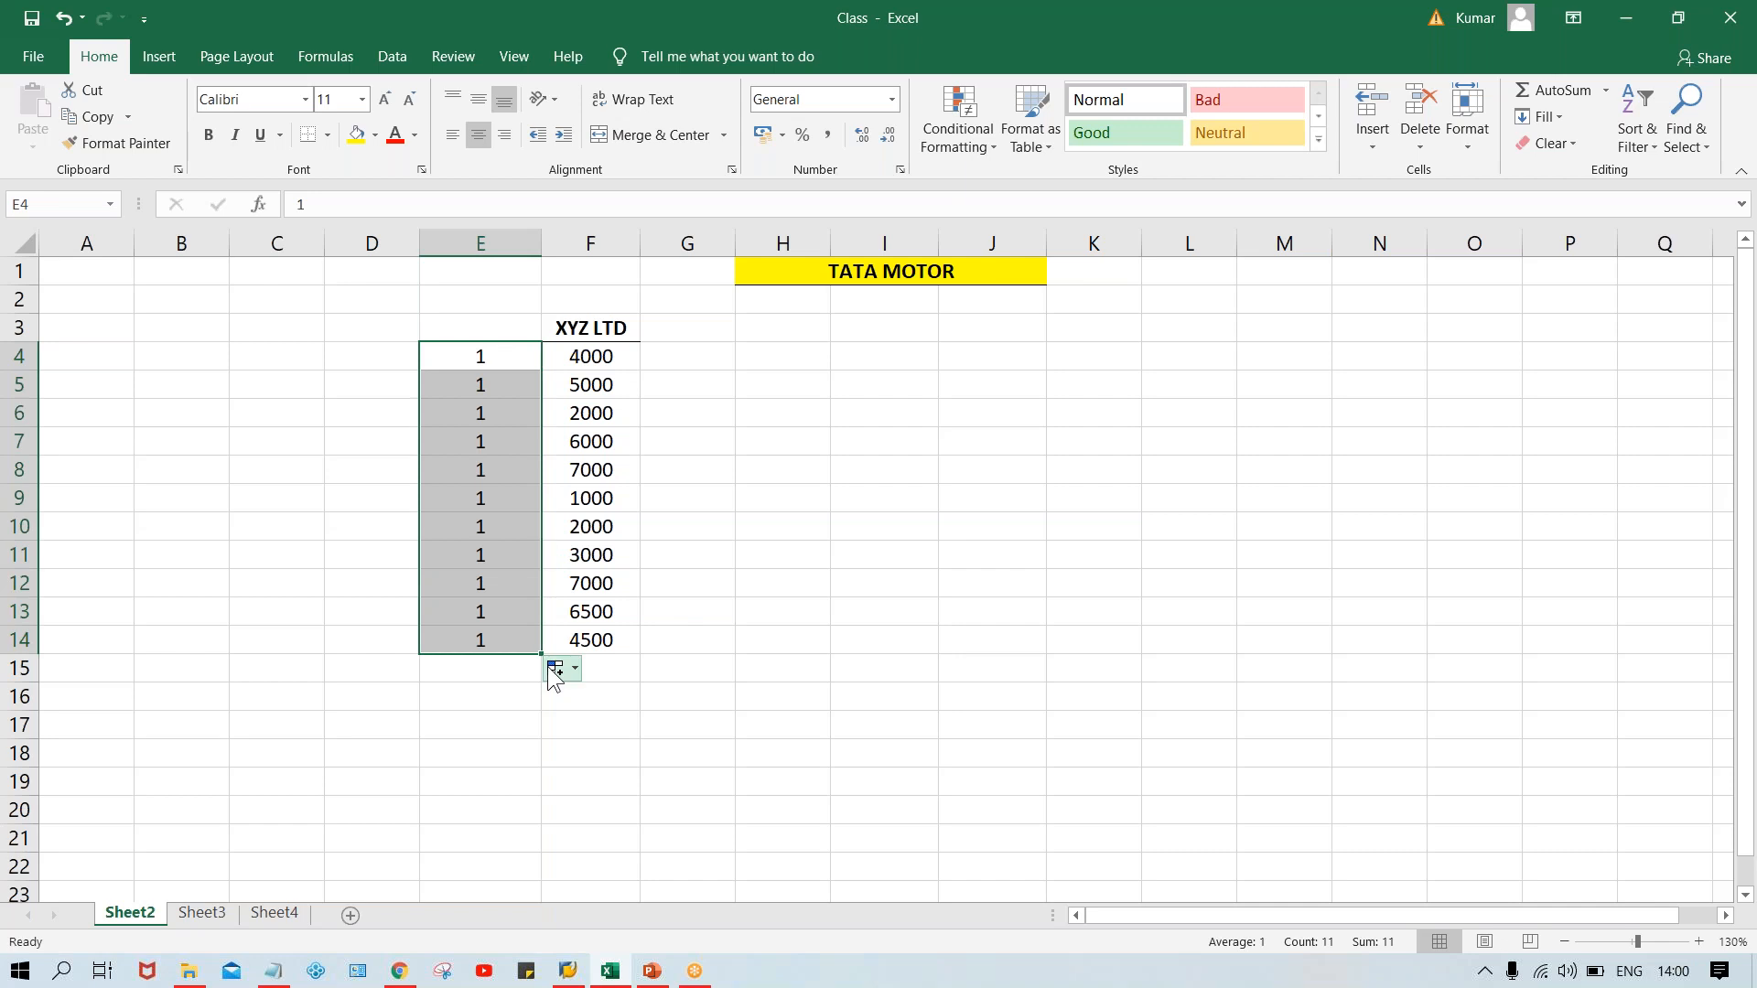
pyautogui.click(558, 669)
pyautogui.click(615, 733)
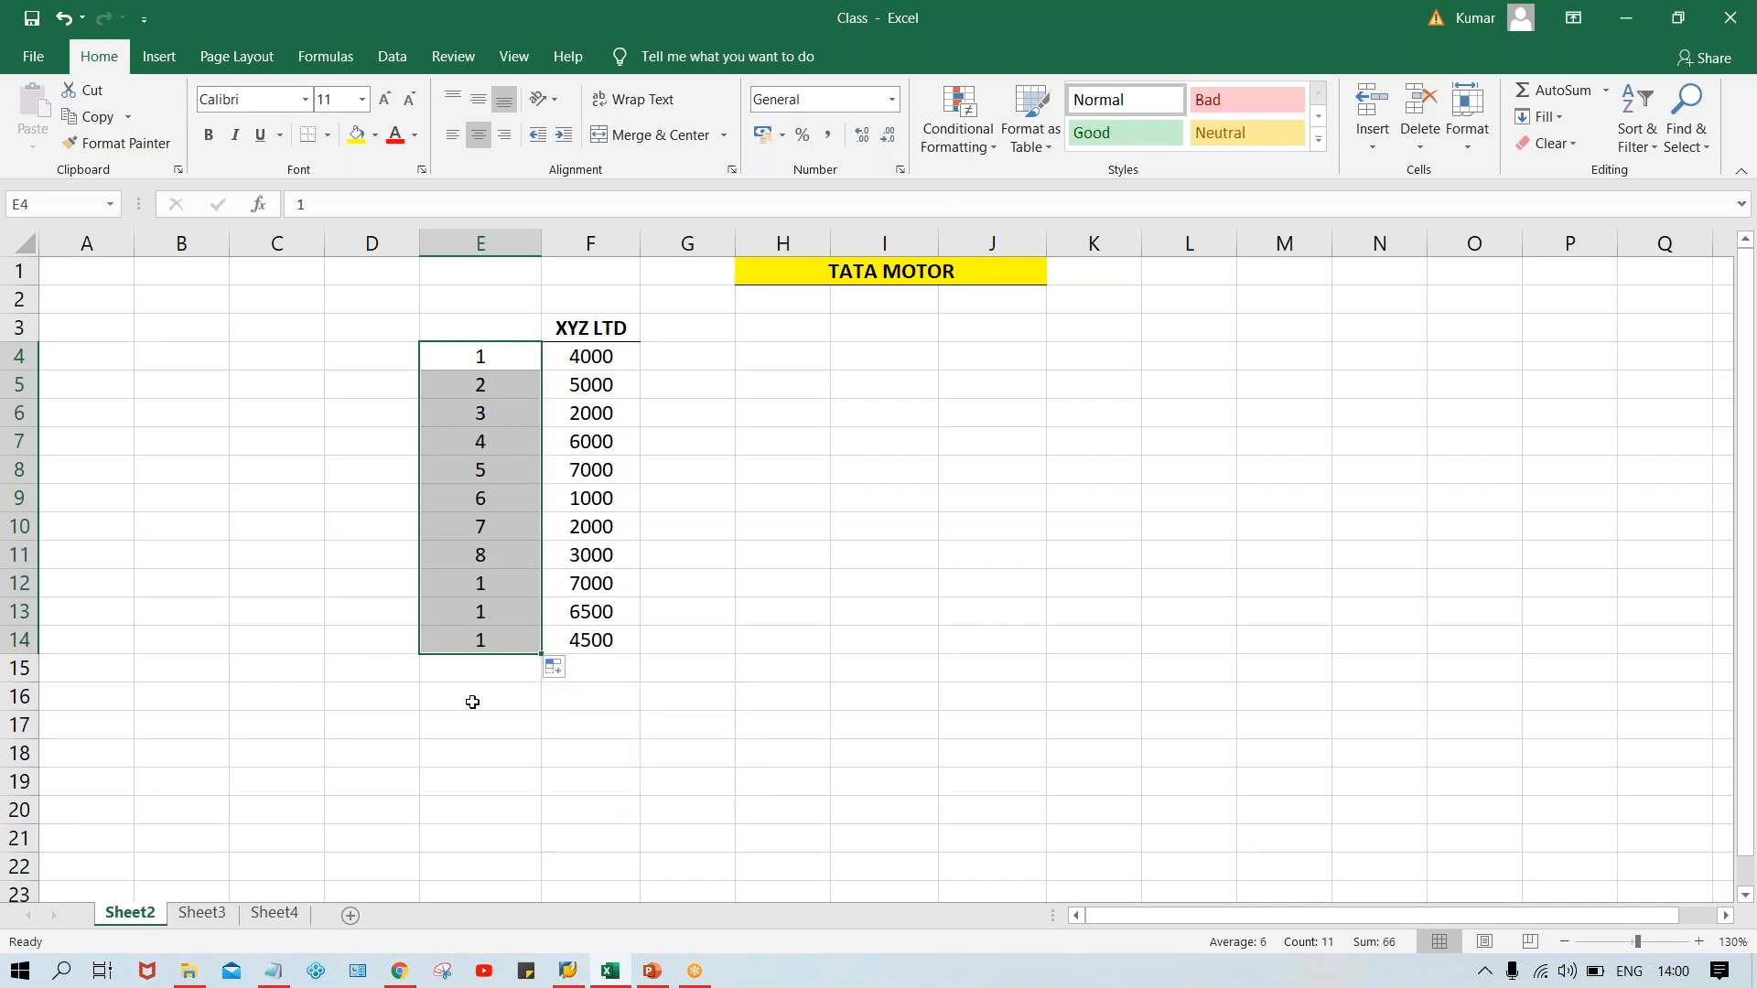
pyautogui.click(754, 448)
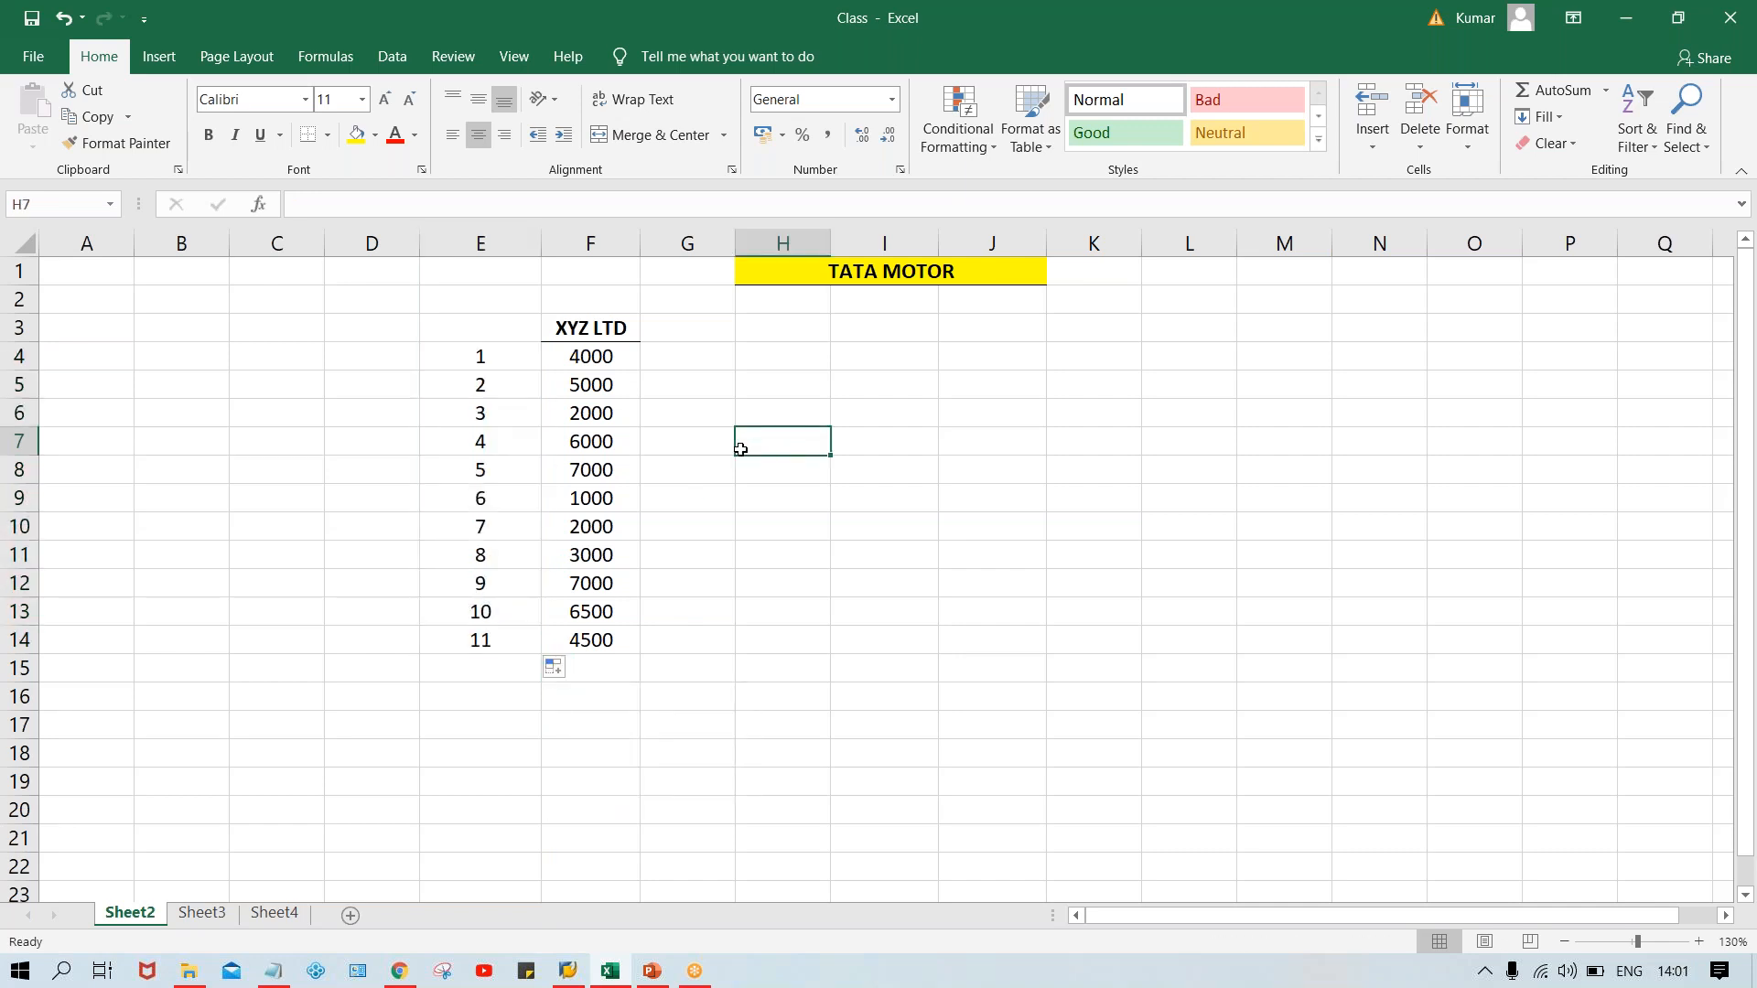
# Add the heading DOC. NO. in E3, formatted bold with a bottom border.
pyautogui.click(464, 333)
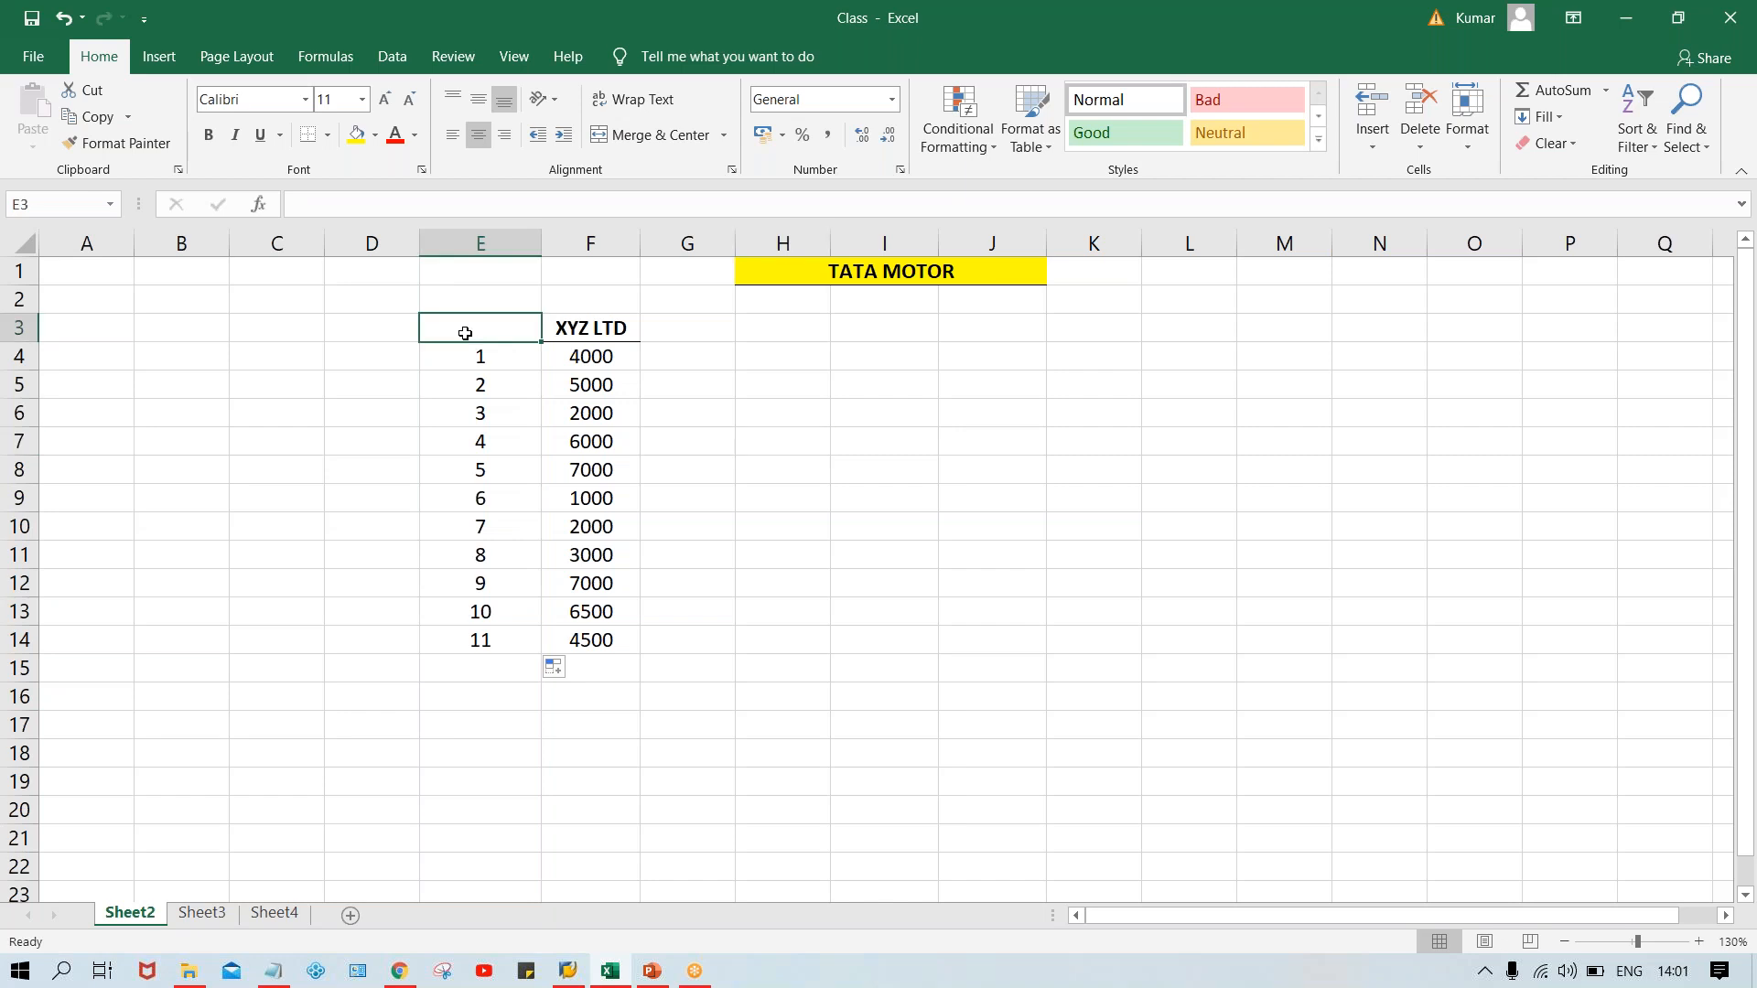
pyautogui.write('IDO')
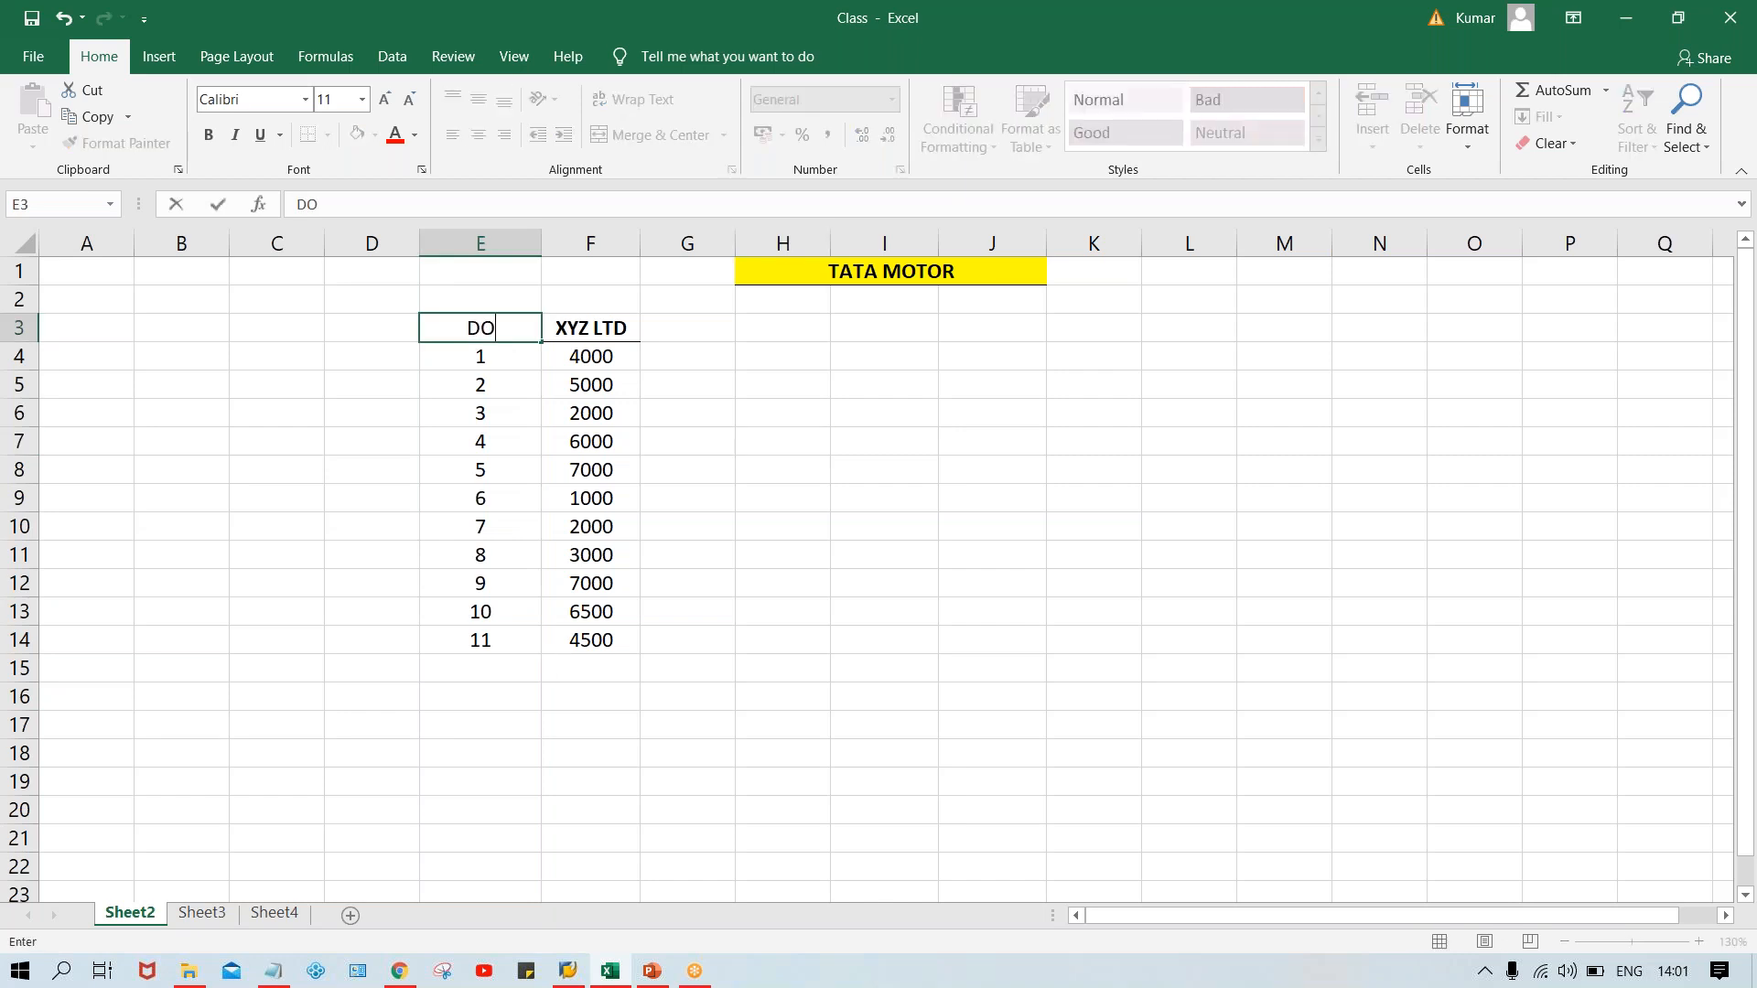
pyautogui.write('C. NO.')
pyautogui.press('Return')
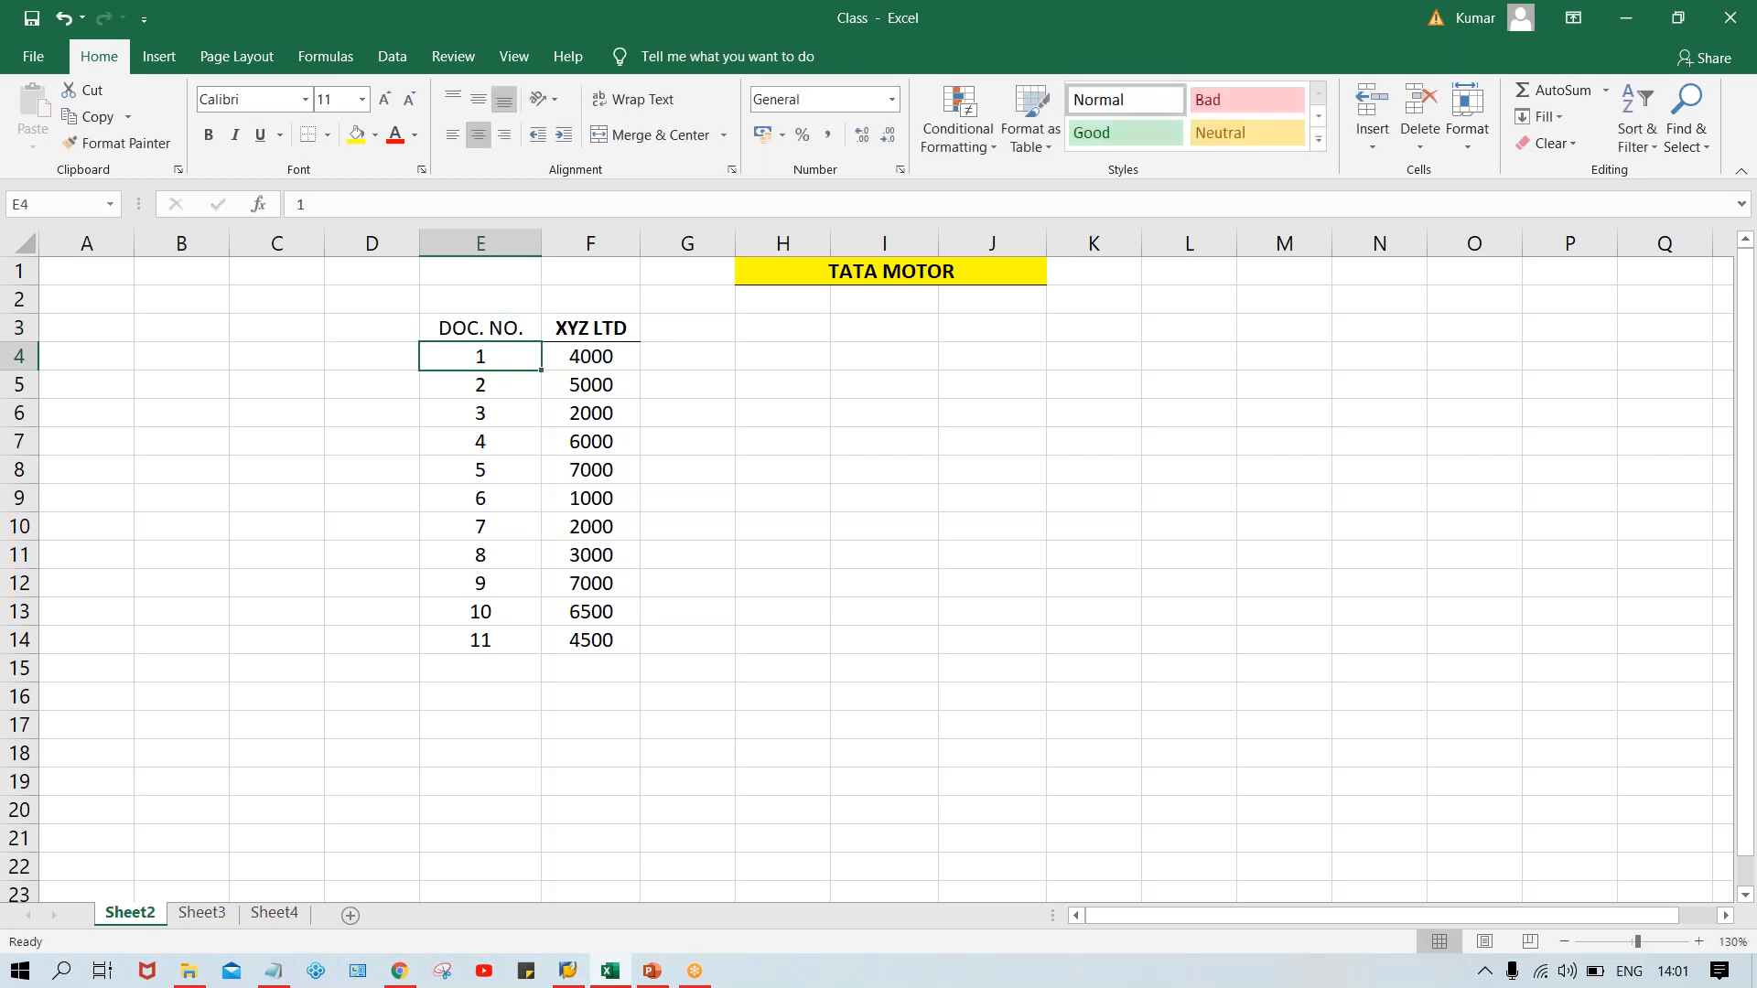
pyautogui.press('Up')
pyautogui.hotkey('ctrl', 'b')
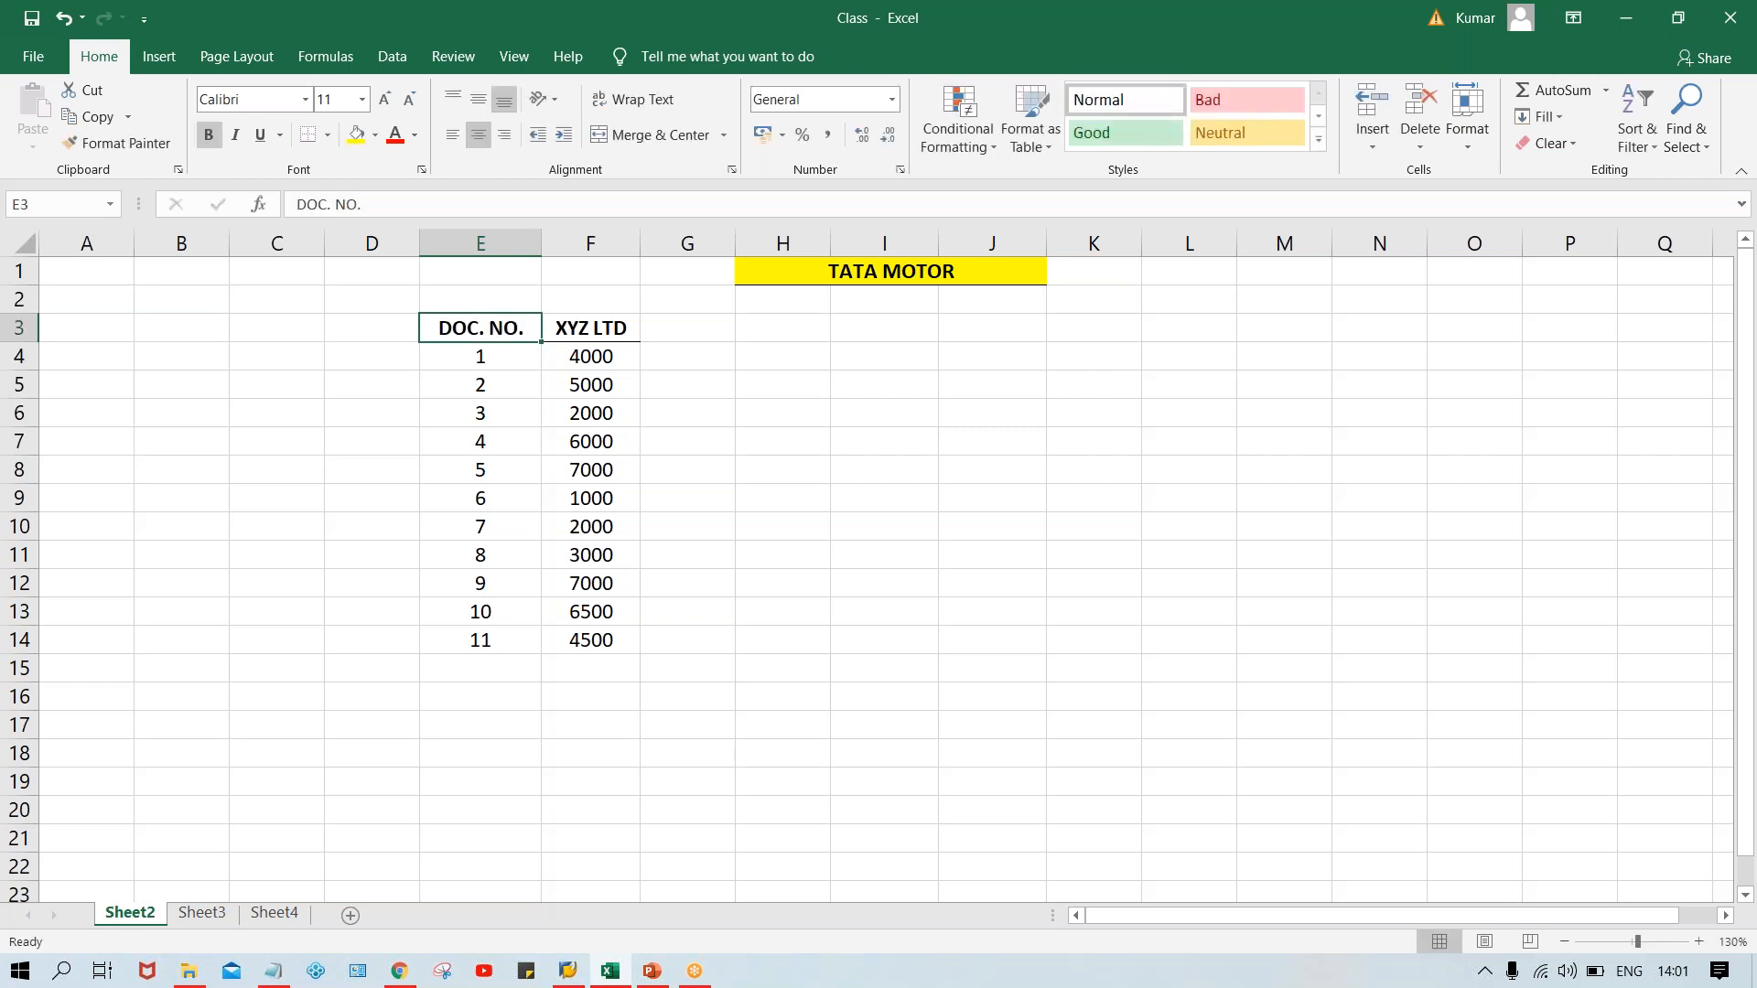
pyautogui.click(772, 465)
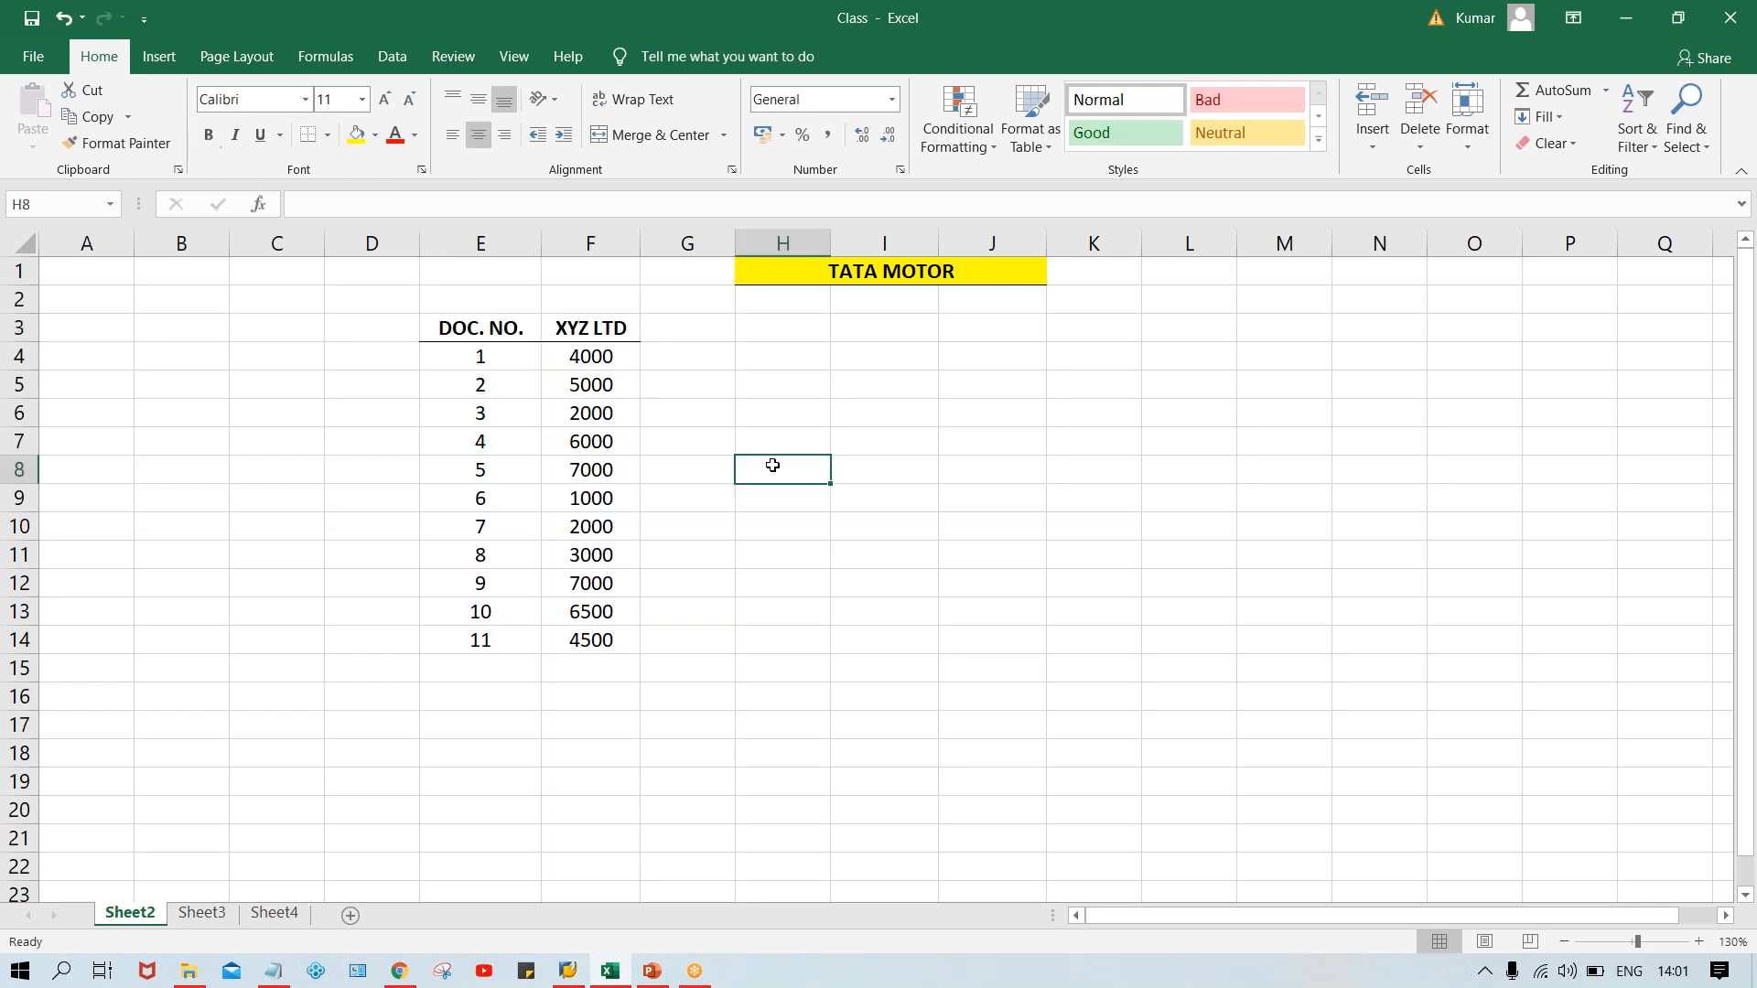
# Change the heading in F3 to XYZ LTD-30 DYS and widen column F to fit the text.
pyautogui.click(526, 365)
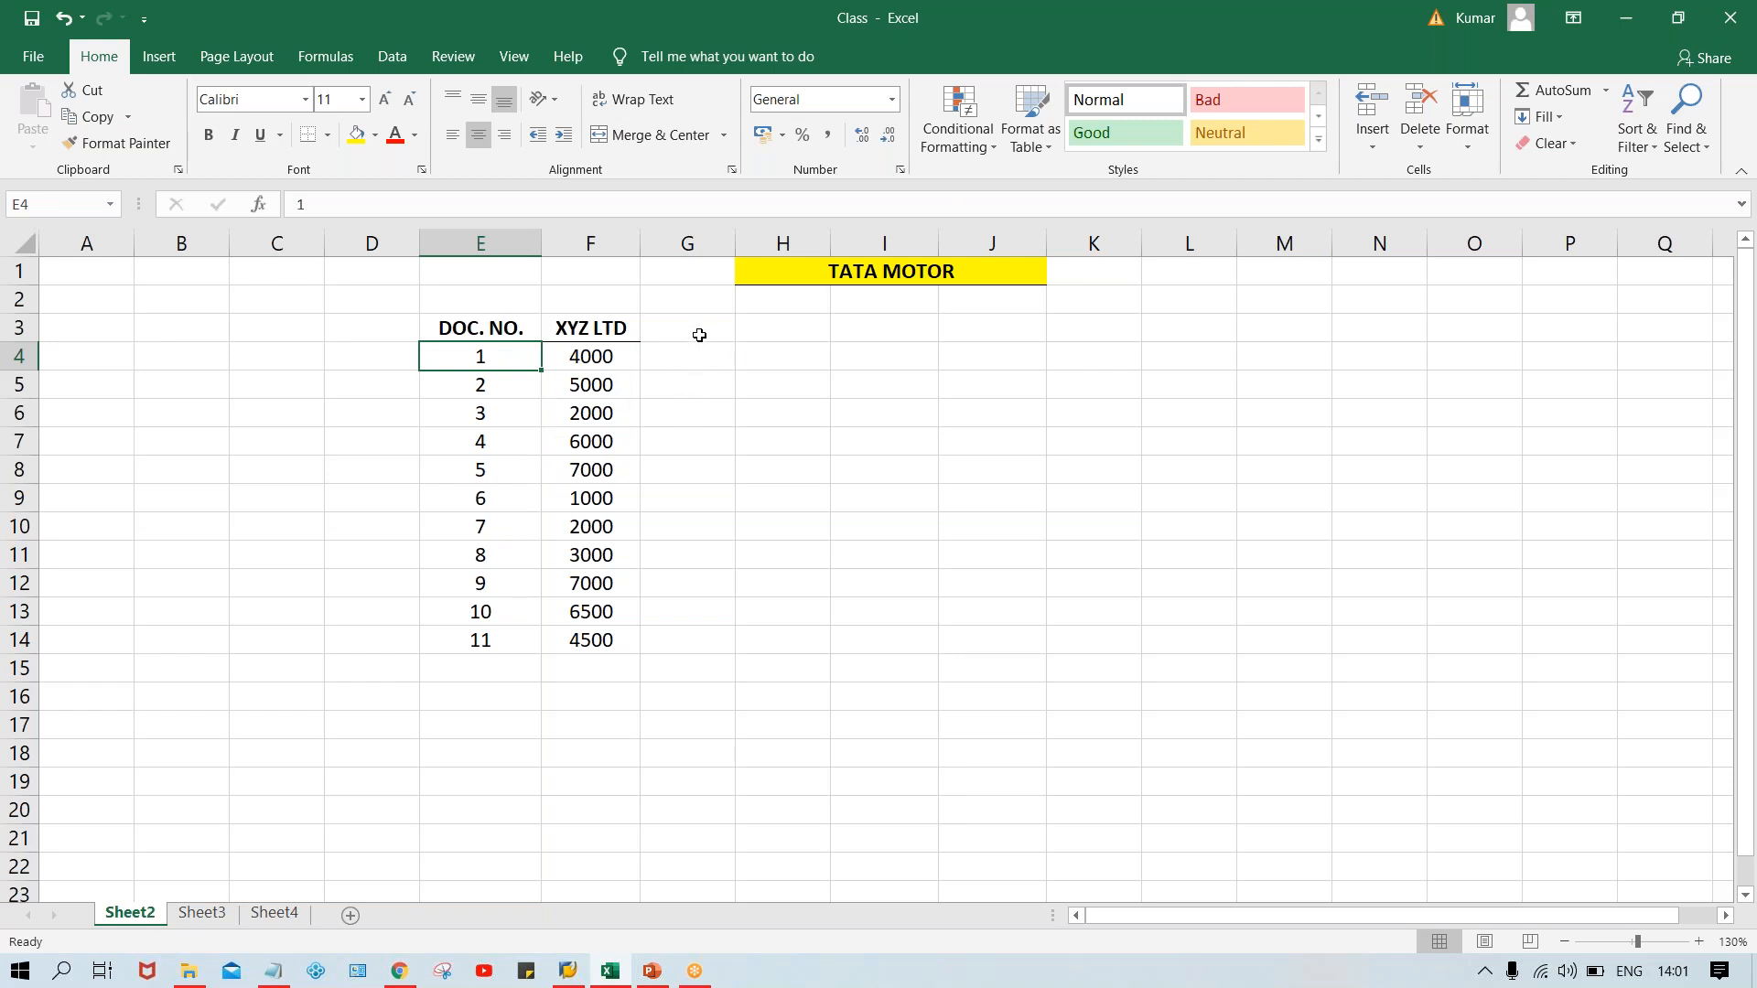
pyautogui.click(696, 331)
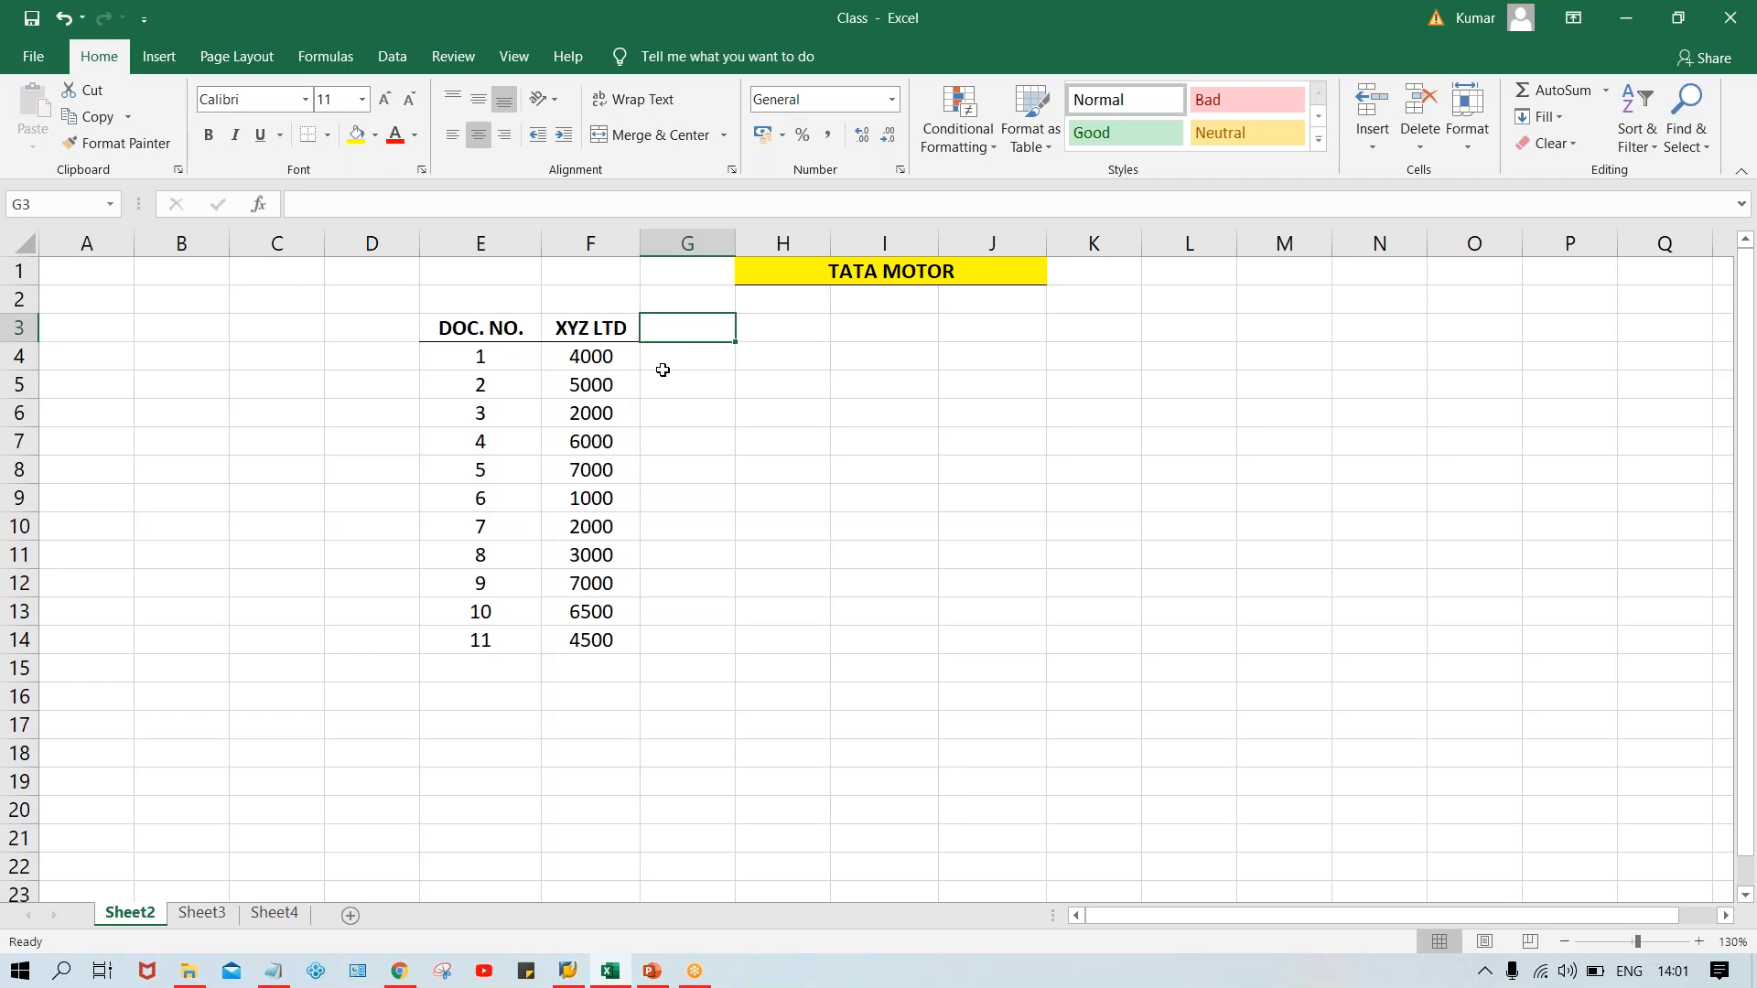
pyautogui.doubleClick(629, 336)
pyautogui.write('-')
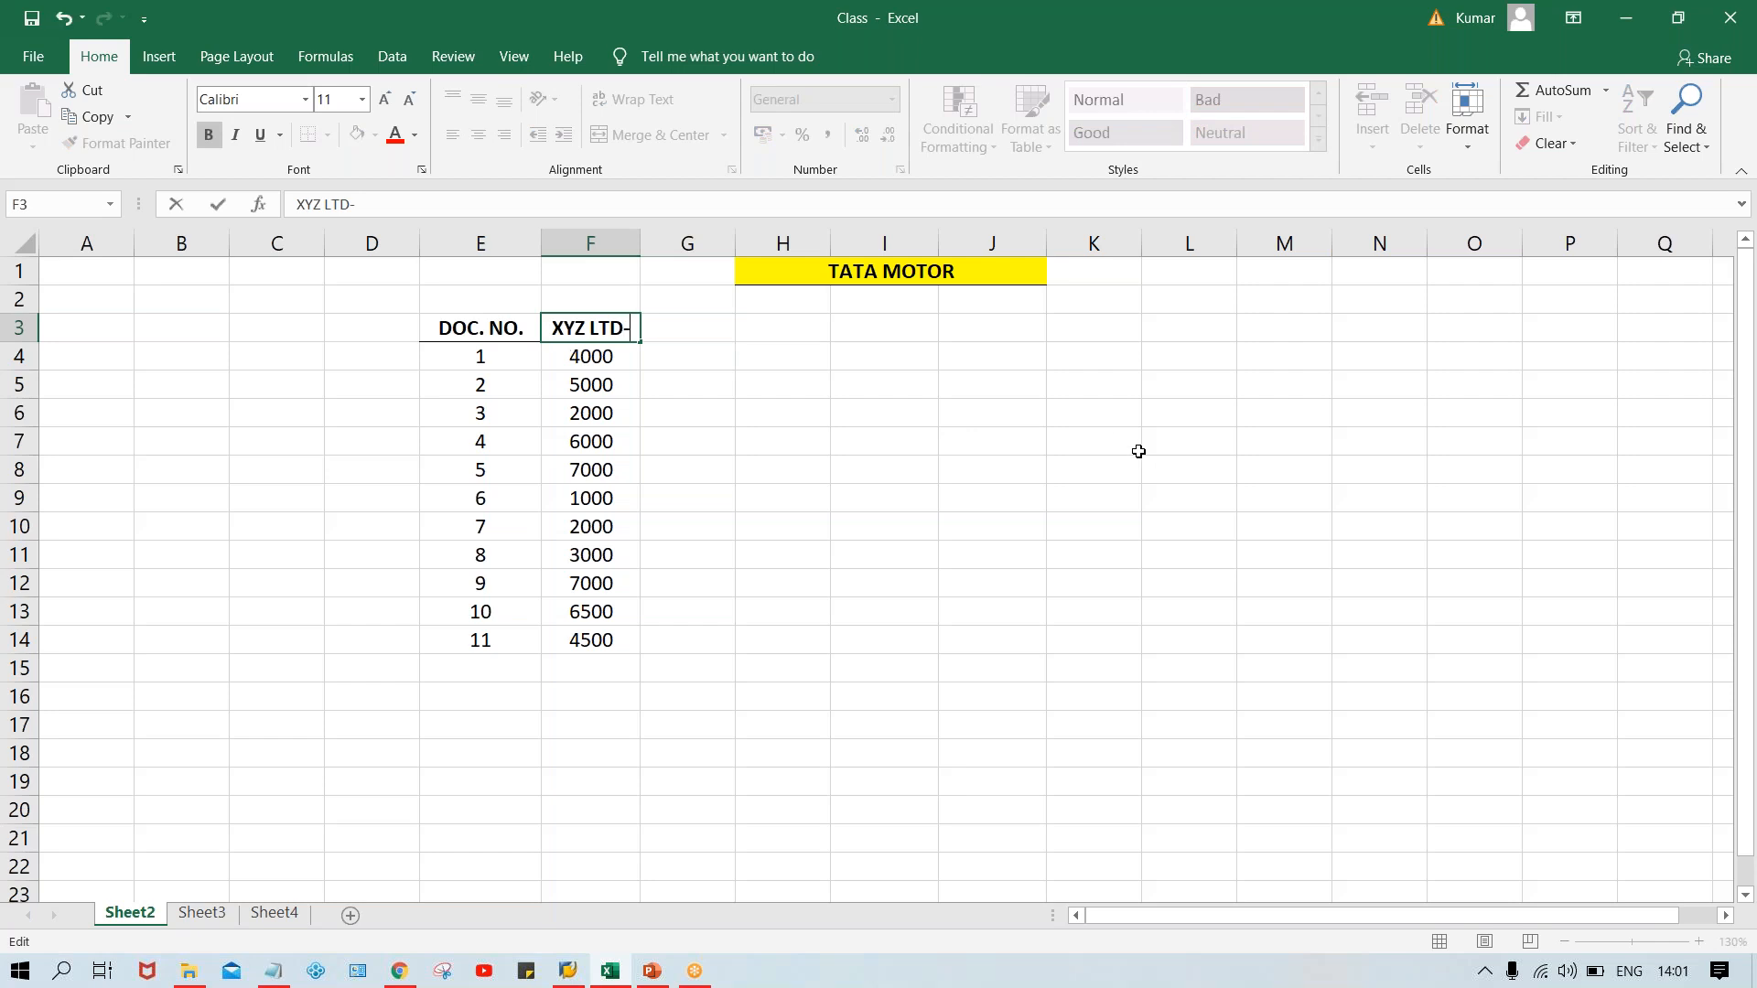
pyautogui.write('30DYS')
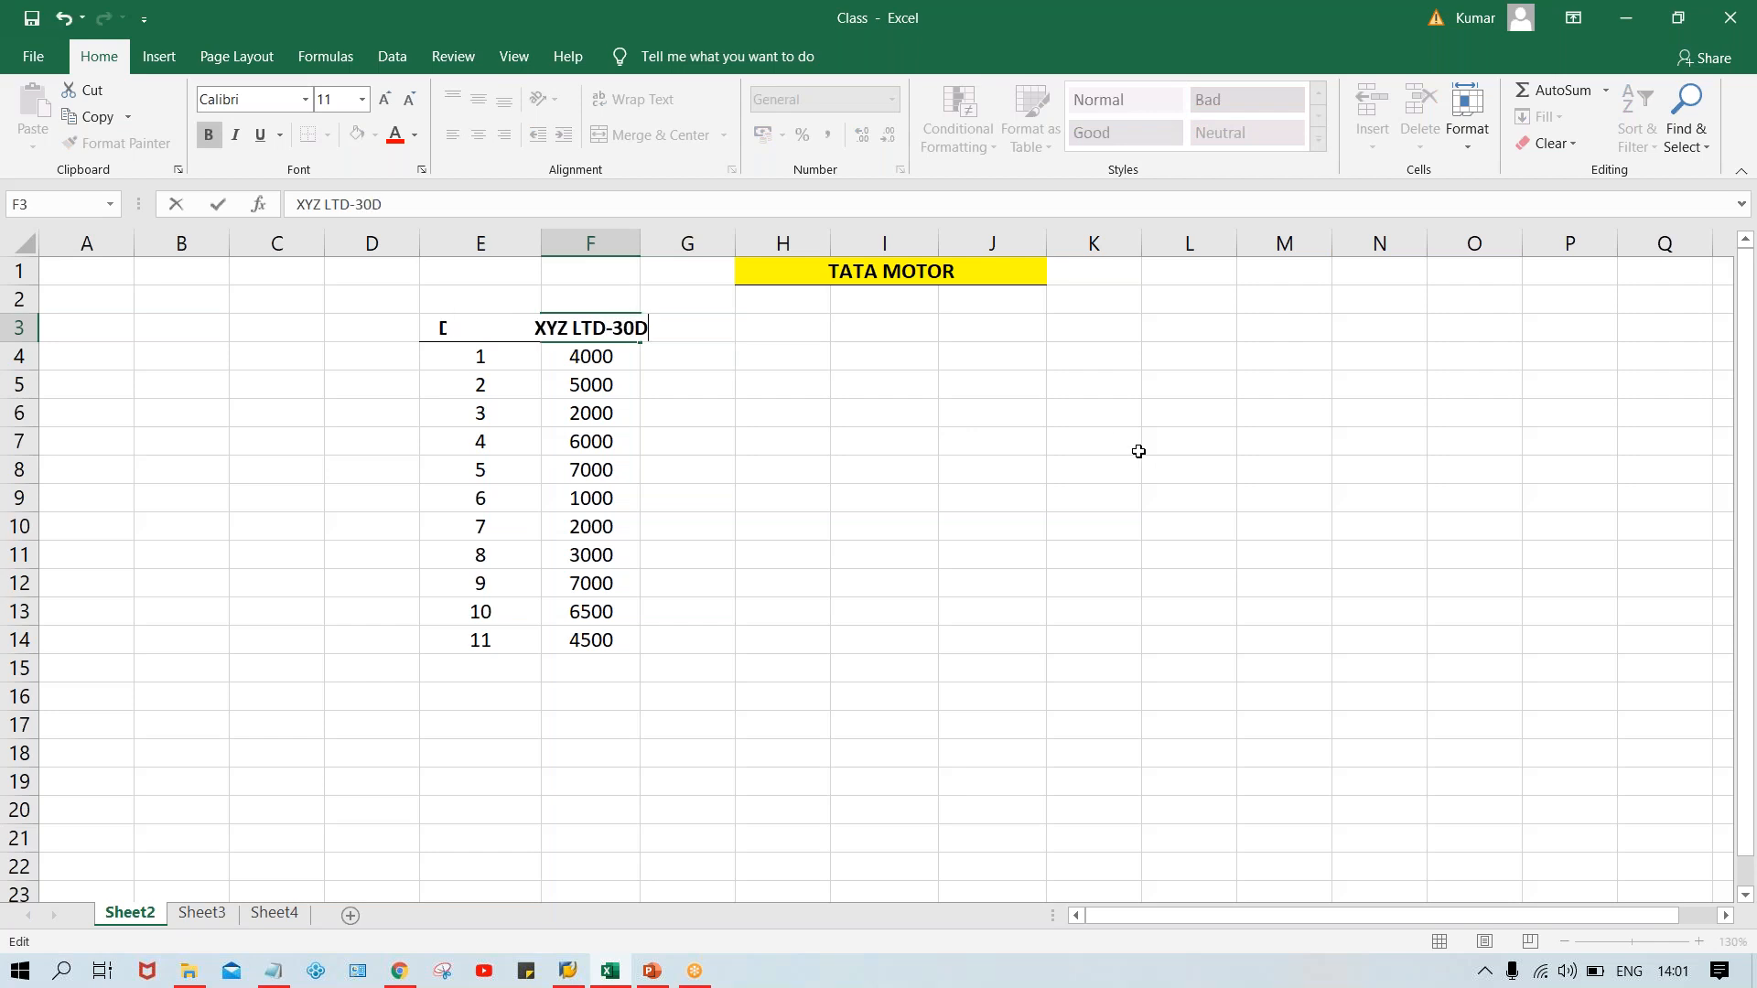
pyautogui.press('Return')
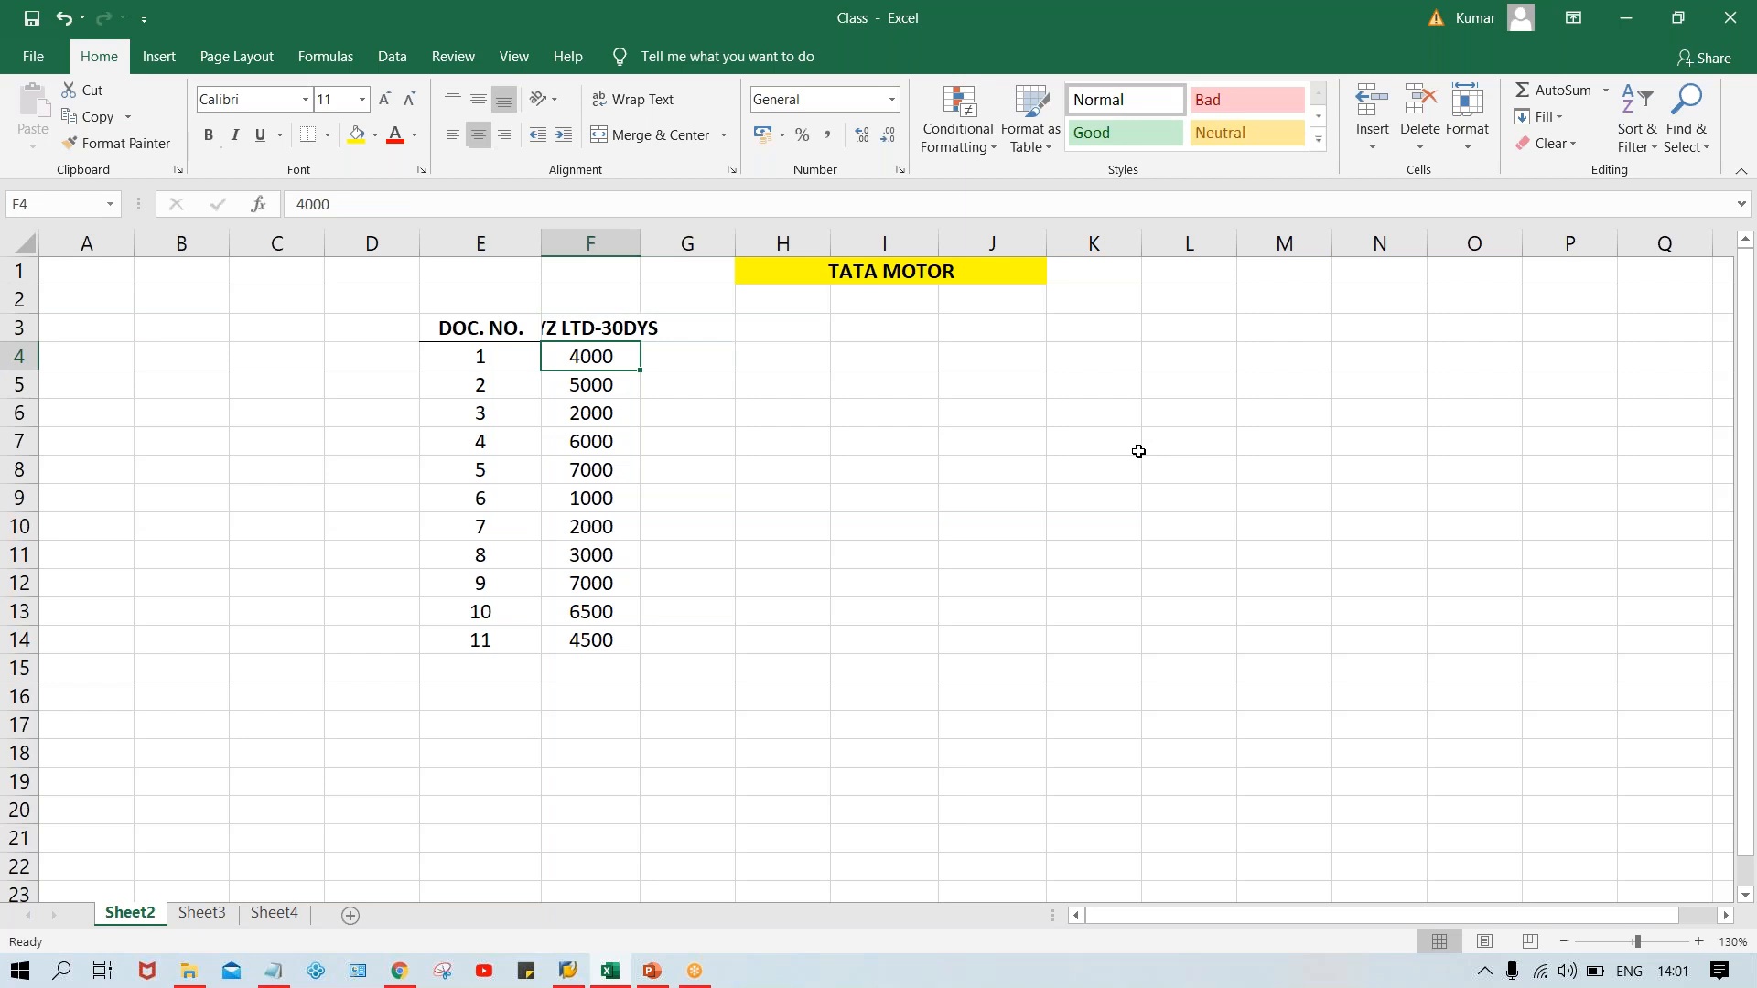
pyautogui.doubleClick(638, 237)
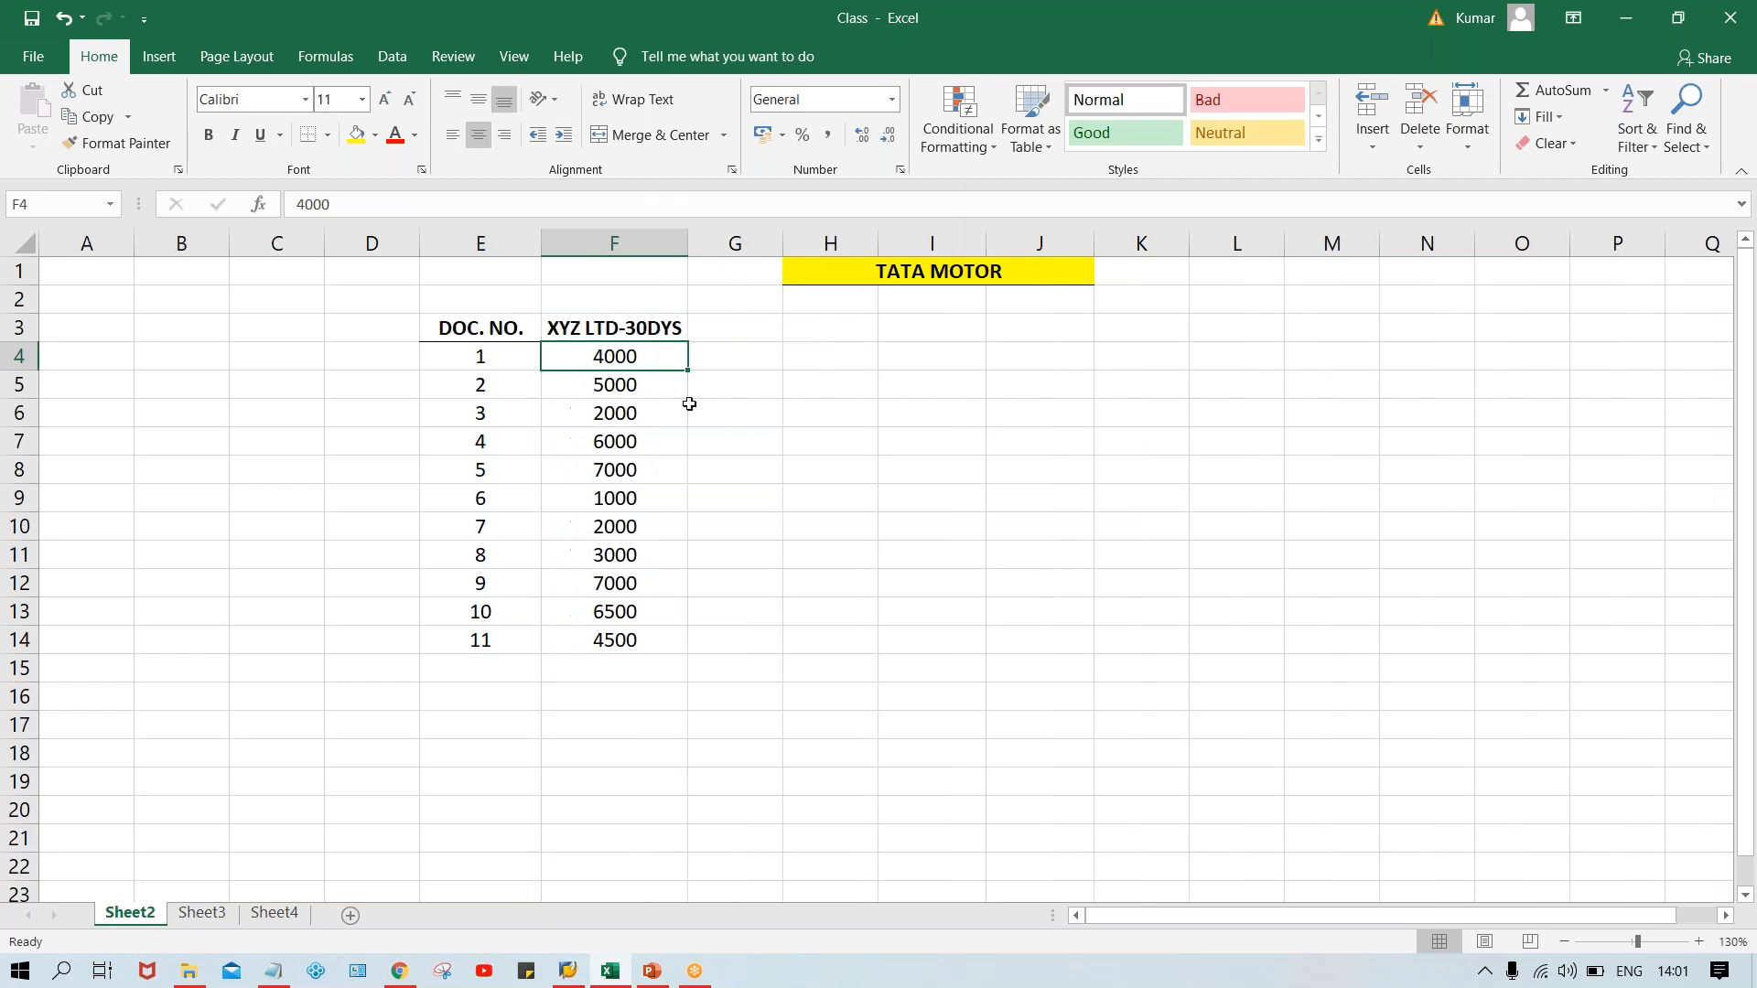
pyautogui.doubleClick(647, 328)
pyautogui.click(837, 368)
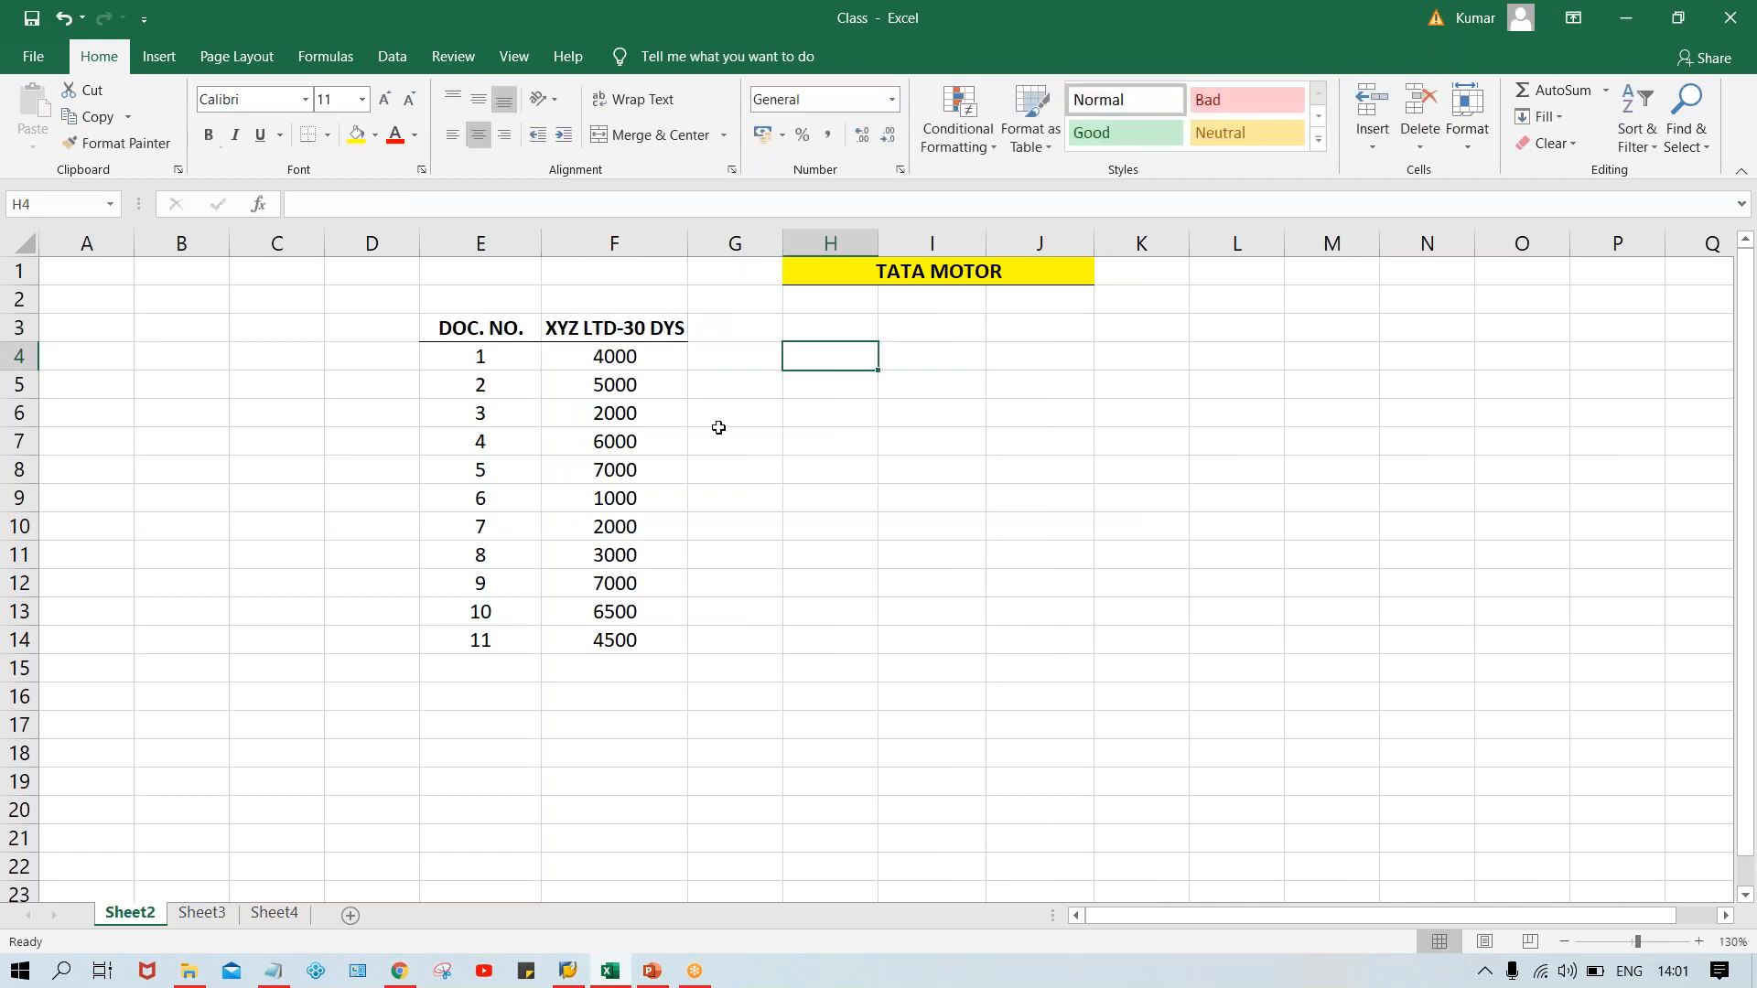
pyautogui.click(645, 361)
pyautogui.click(664, 419)
pyautogui.click(651, 494)
pyautogui.click(625, 572)
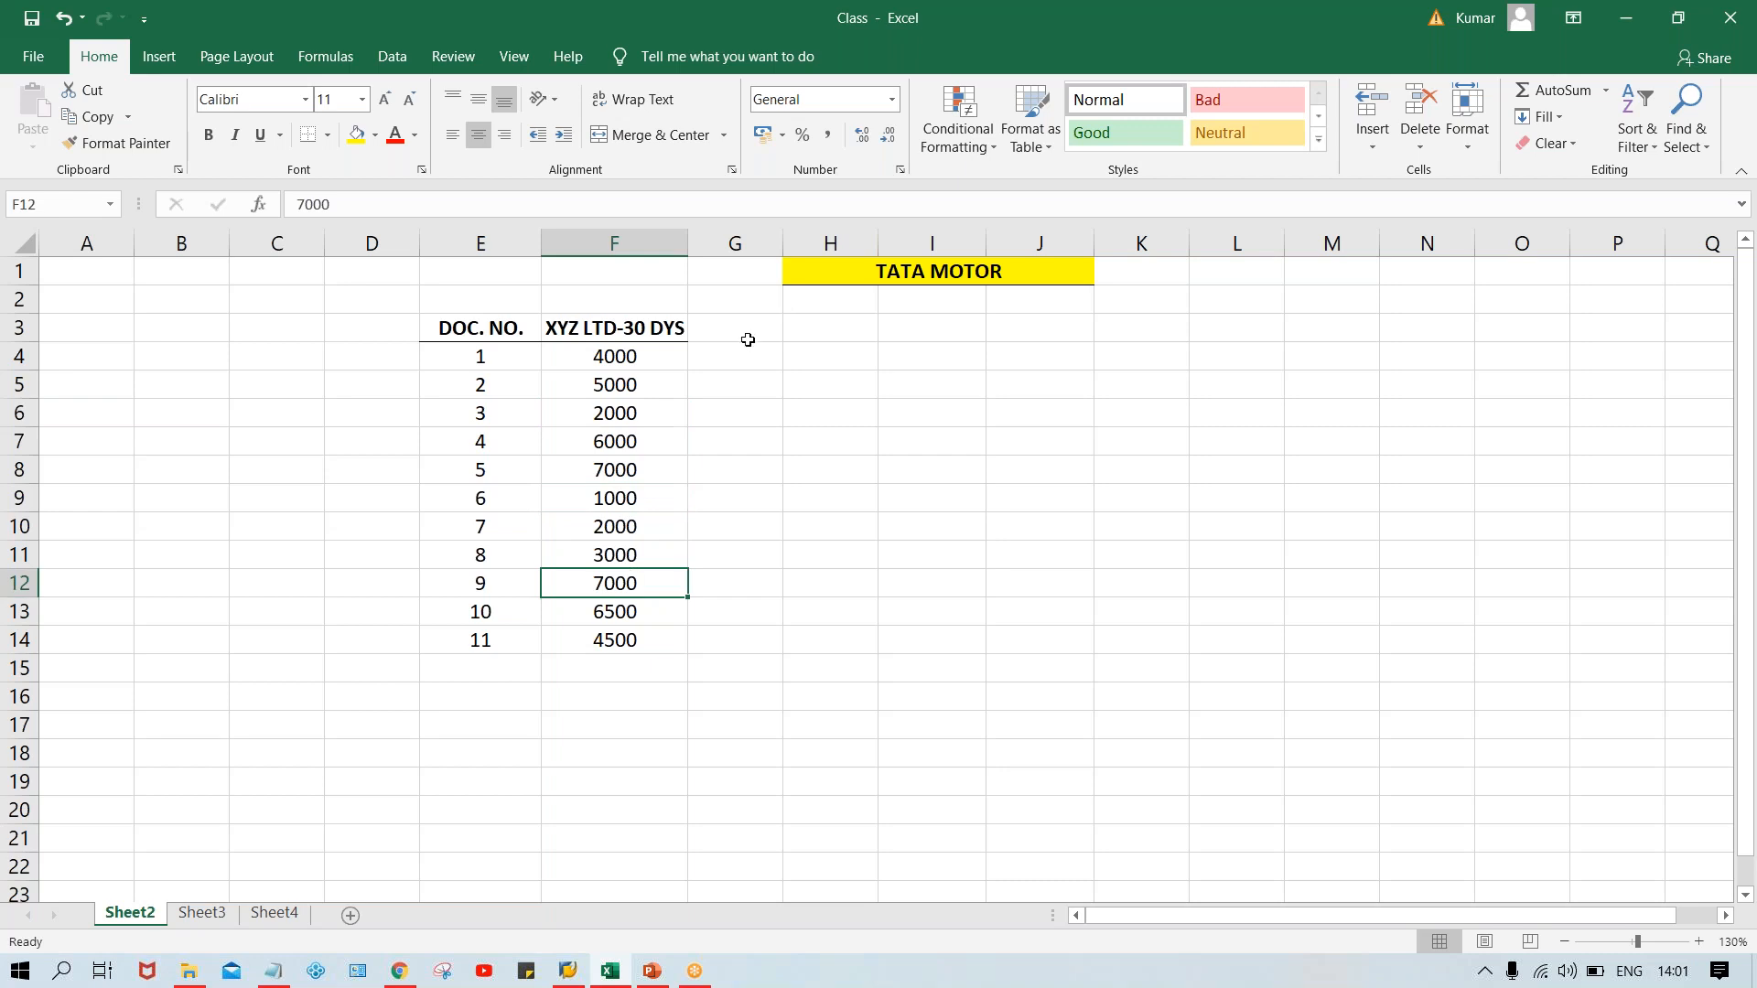
pyautogui.click(638, 322)
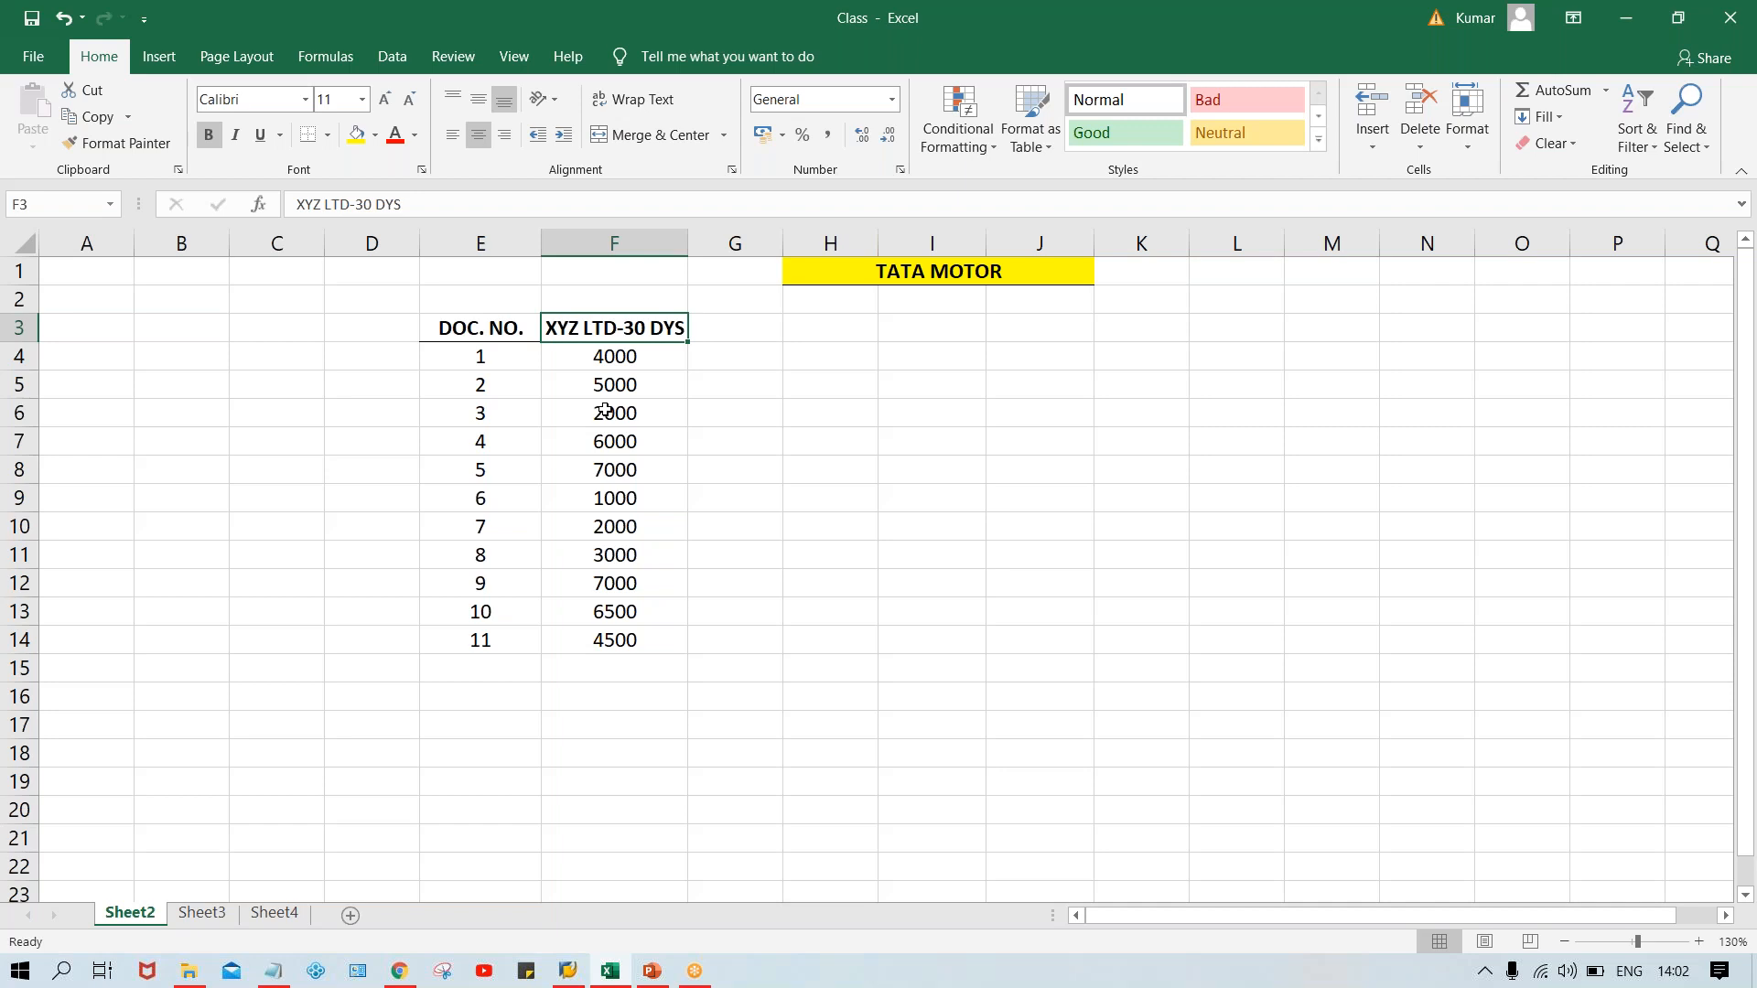
# Add the heading POST. DT. in G3, formatted bold with a bottom border.
pyautogui.click(747, 331)
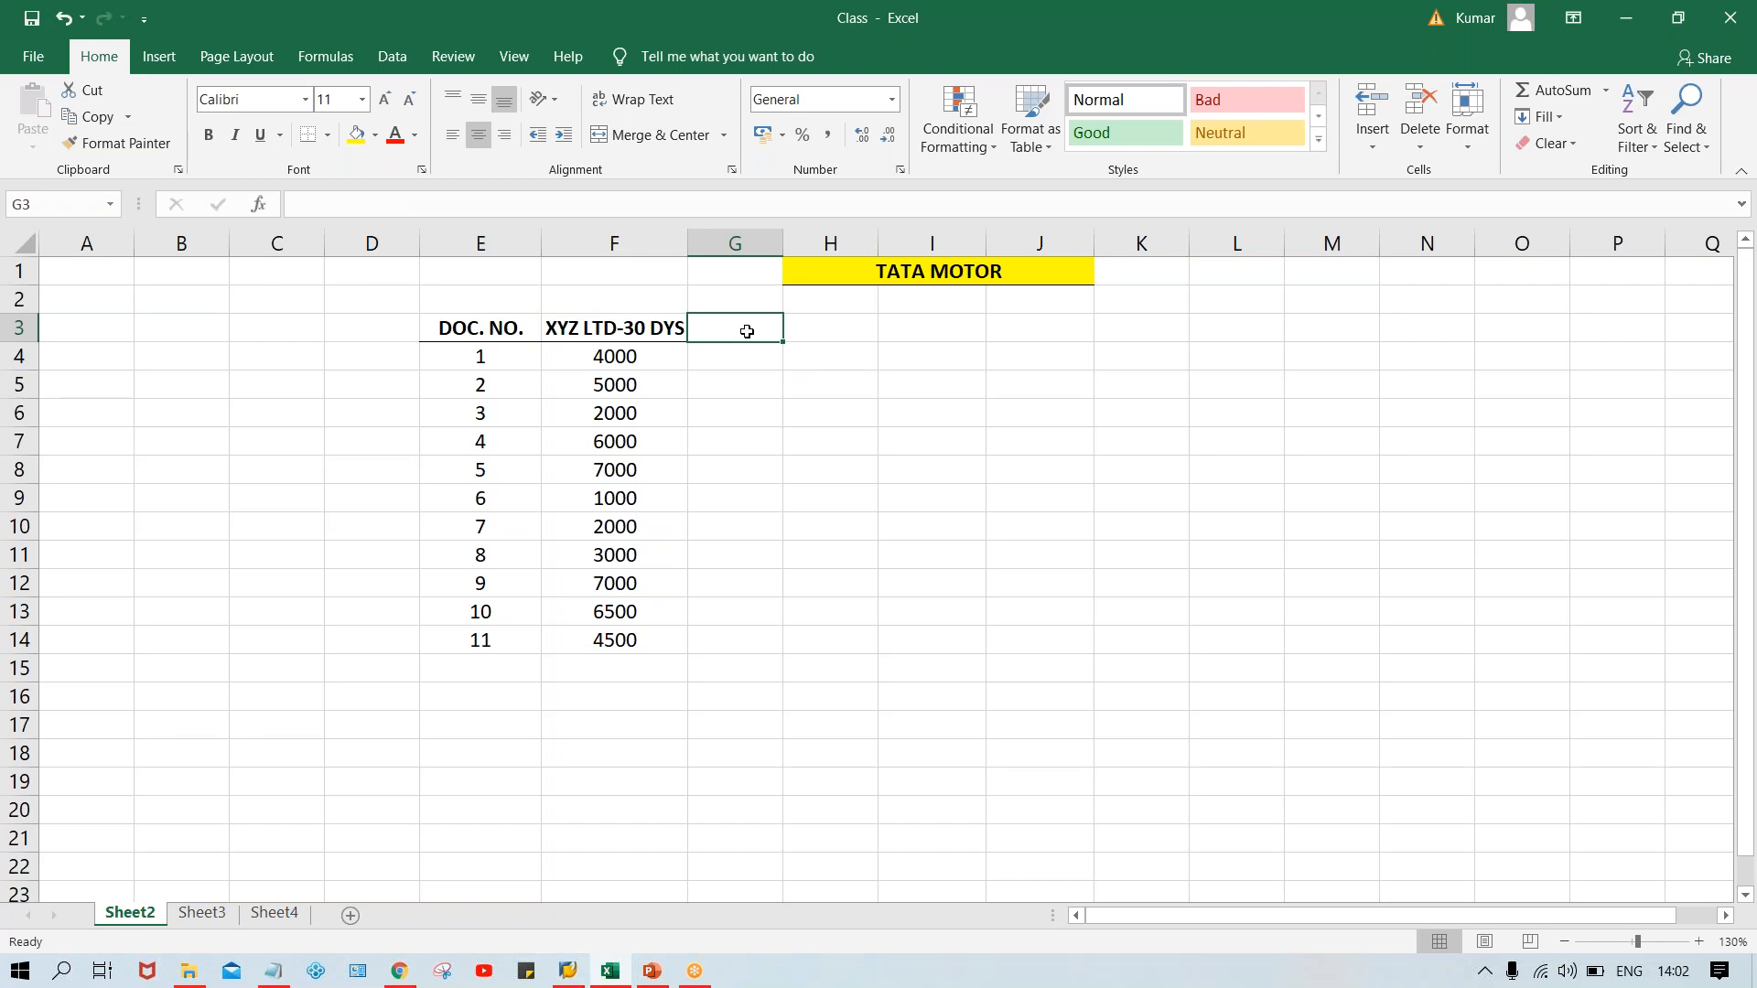
pyautogui.write('PO')
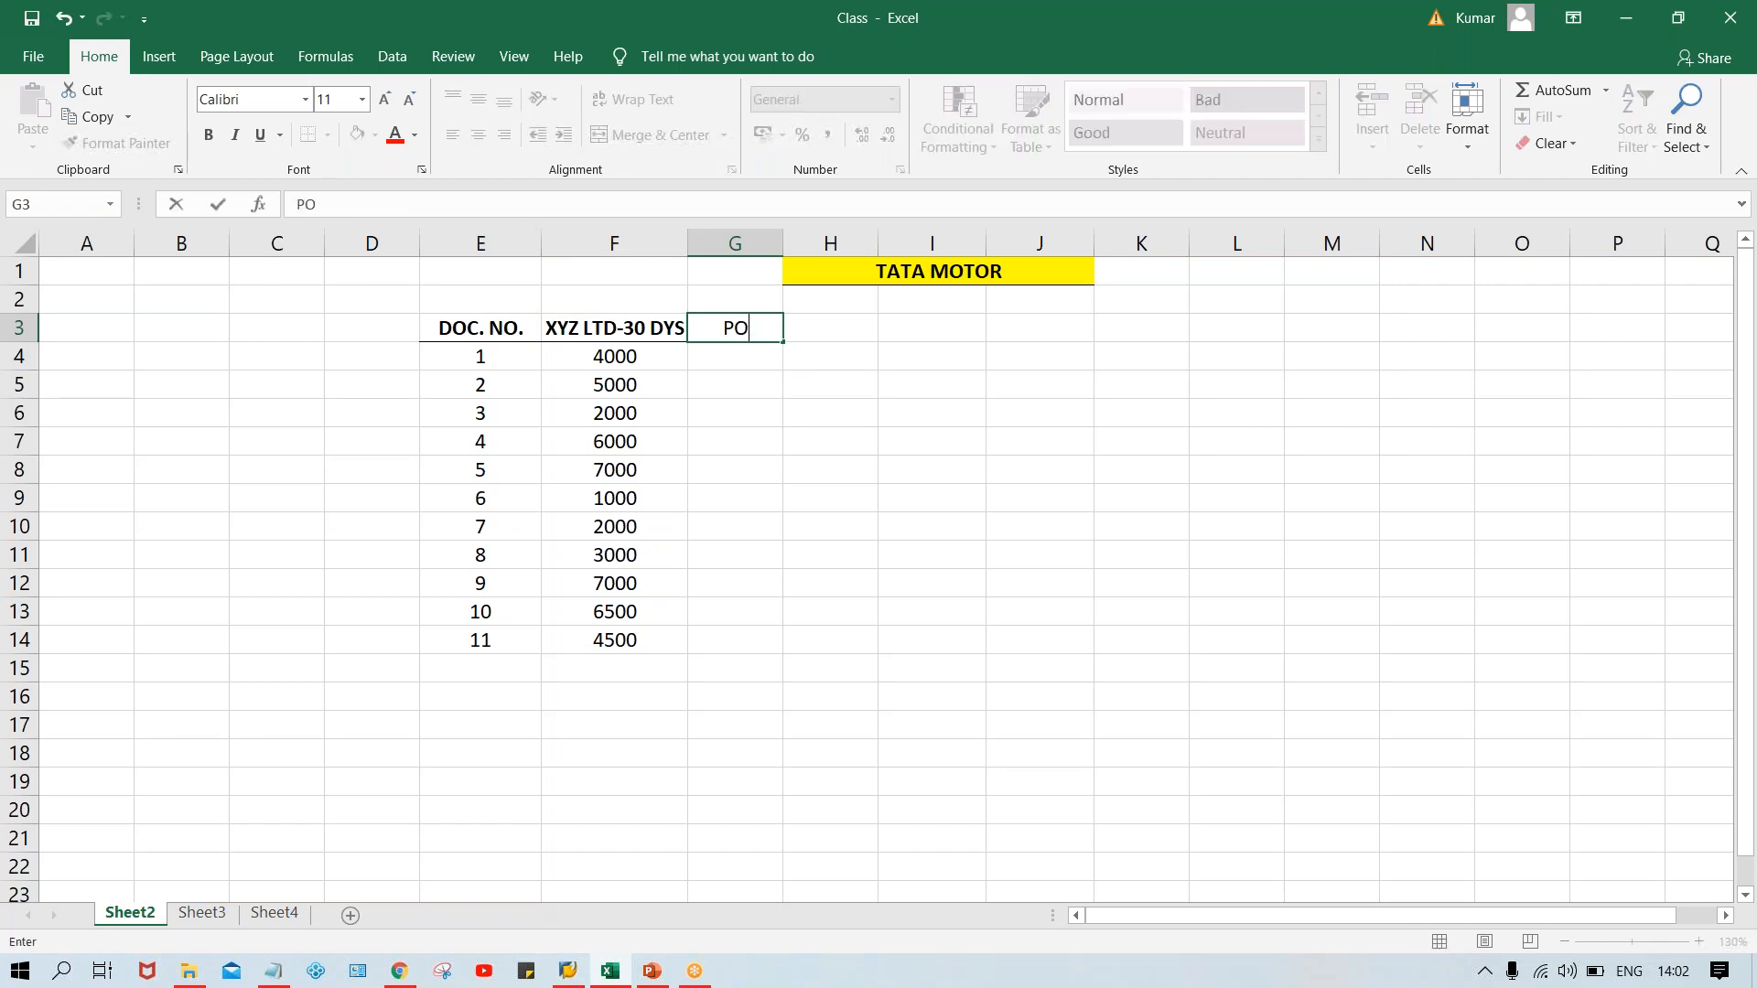
pyautogui.write('ST. DT.')
pyautogui.press('Return')
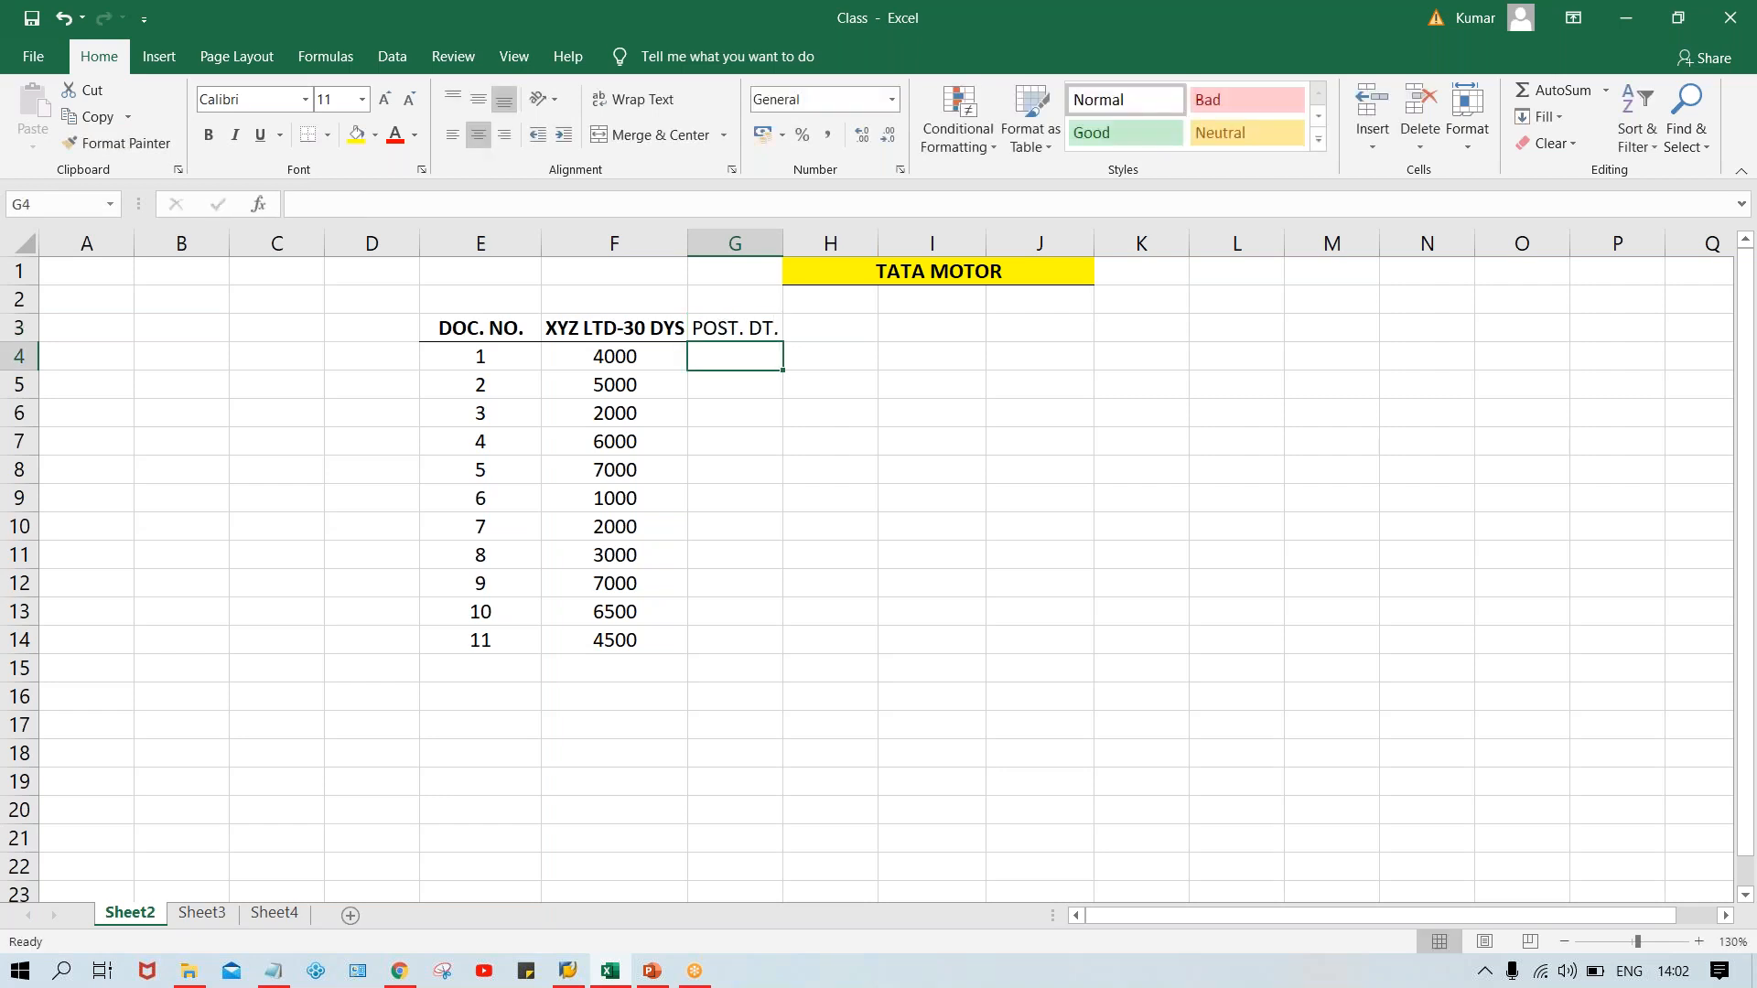
pyautogui.press('Up')
pyautogui.hotkey('ctrl', 'b')
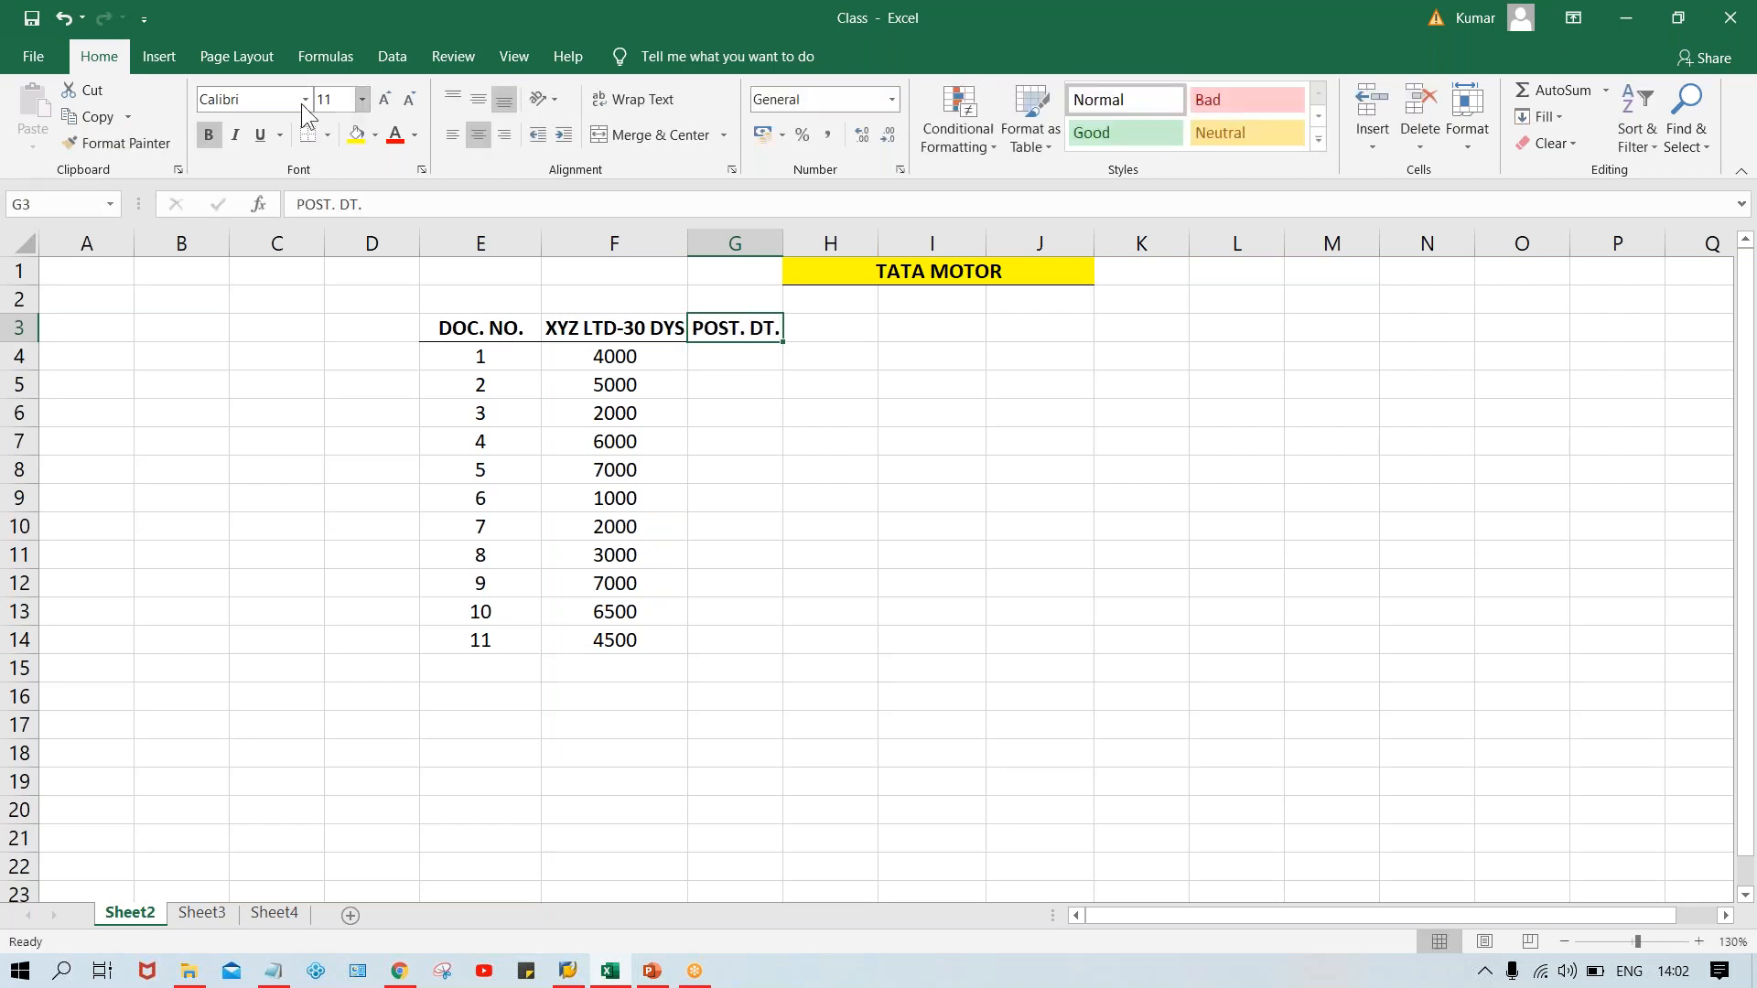
pyautogui.click(809, 500)
# Enter the posting dates 15.07.2020 in G4 and 17.07.2020 in G5, fitting column G to its contents.
pyautogui.click(700, 361)
pyautogui.write('15.07.2020')
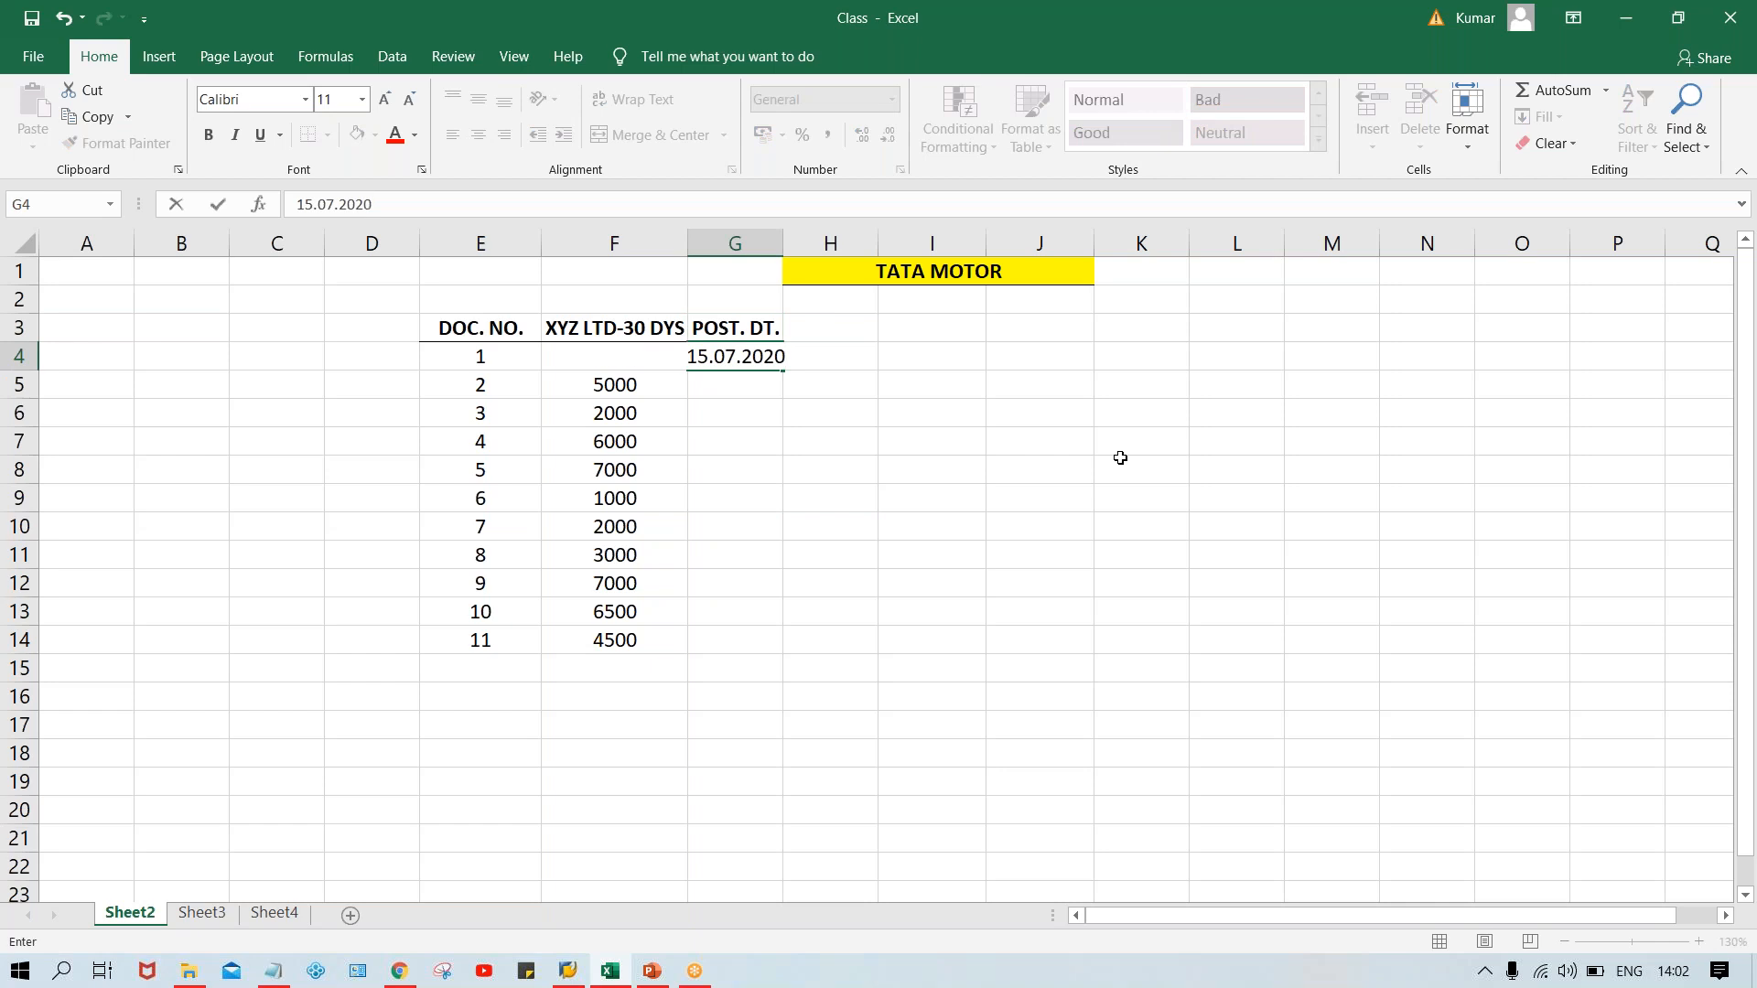
pyautogui.press('Return')
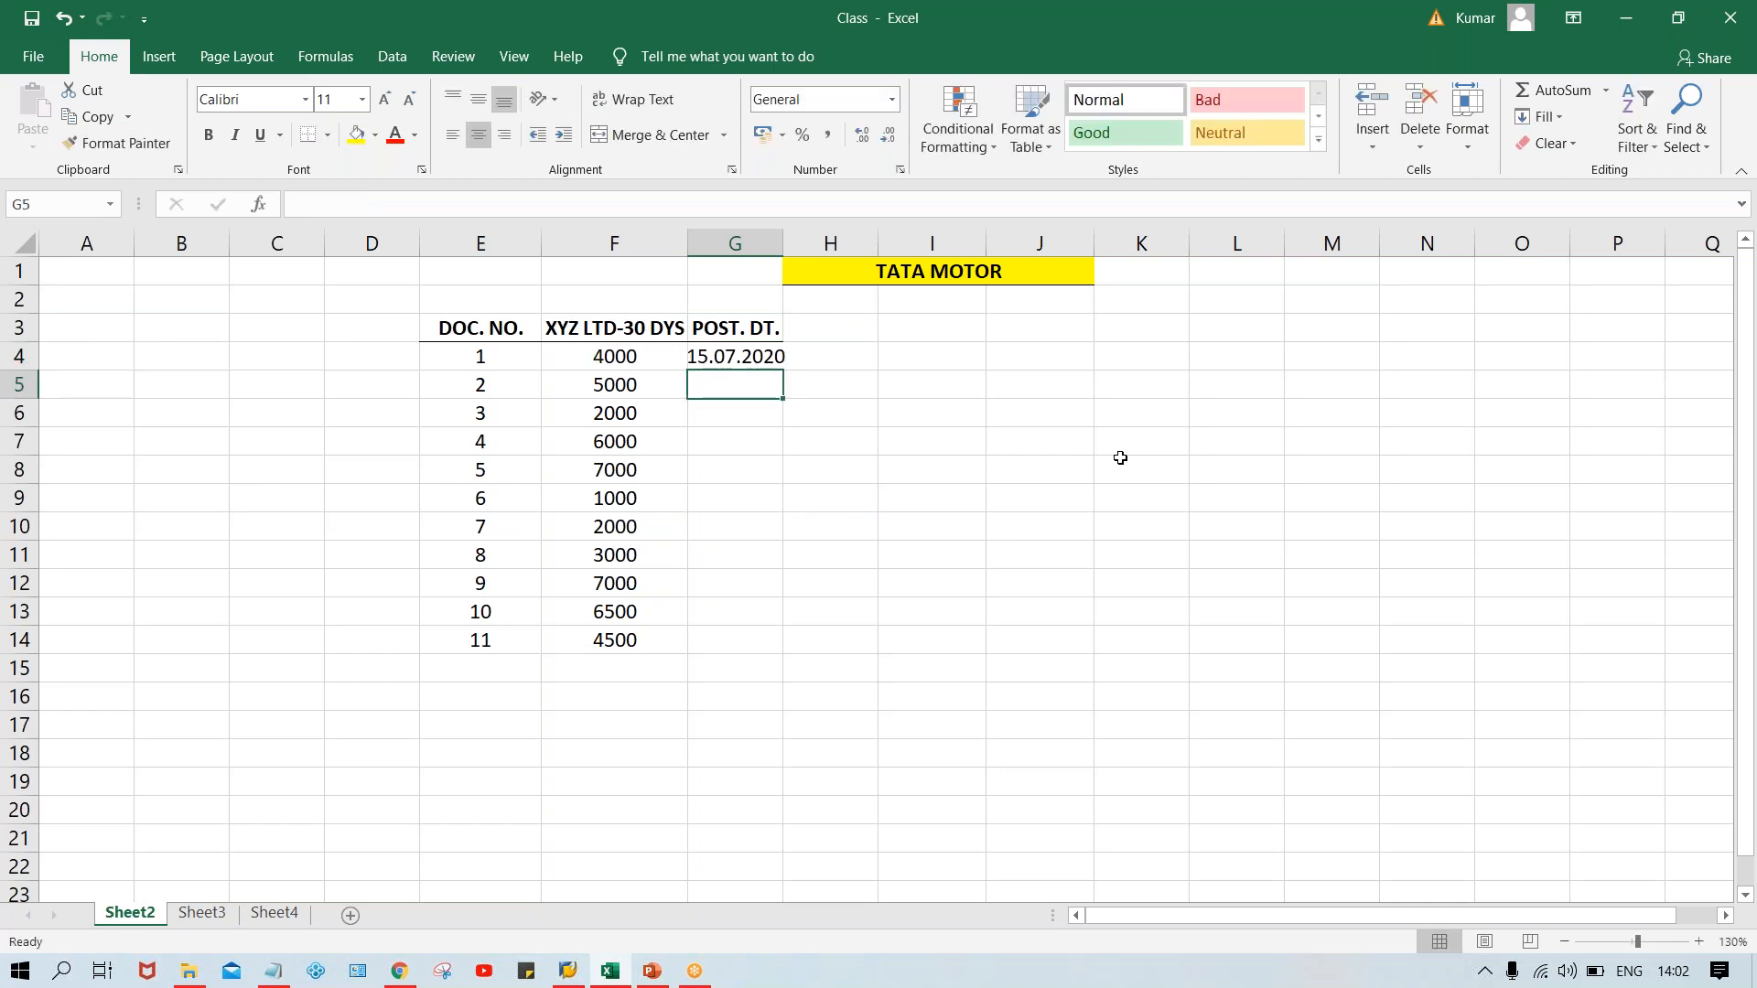
pyautogui.doubleClick(784, 240)
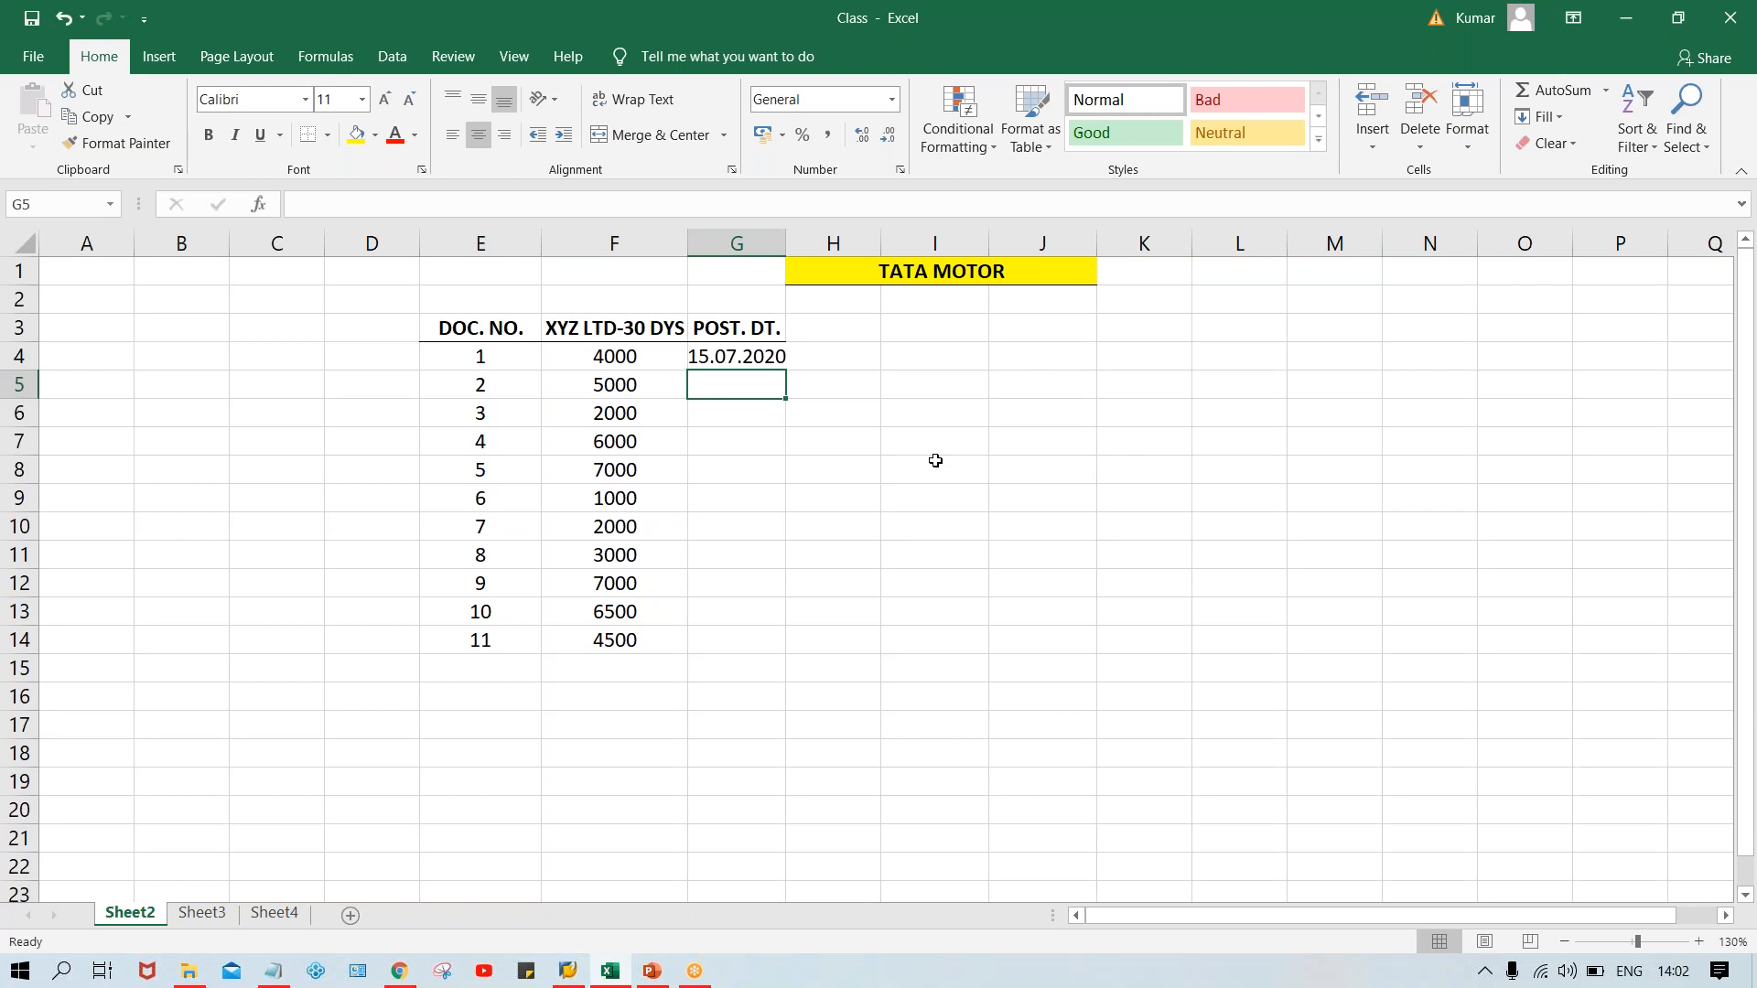
pyautogui.write('17')
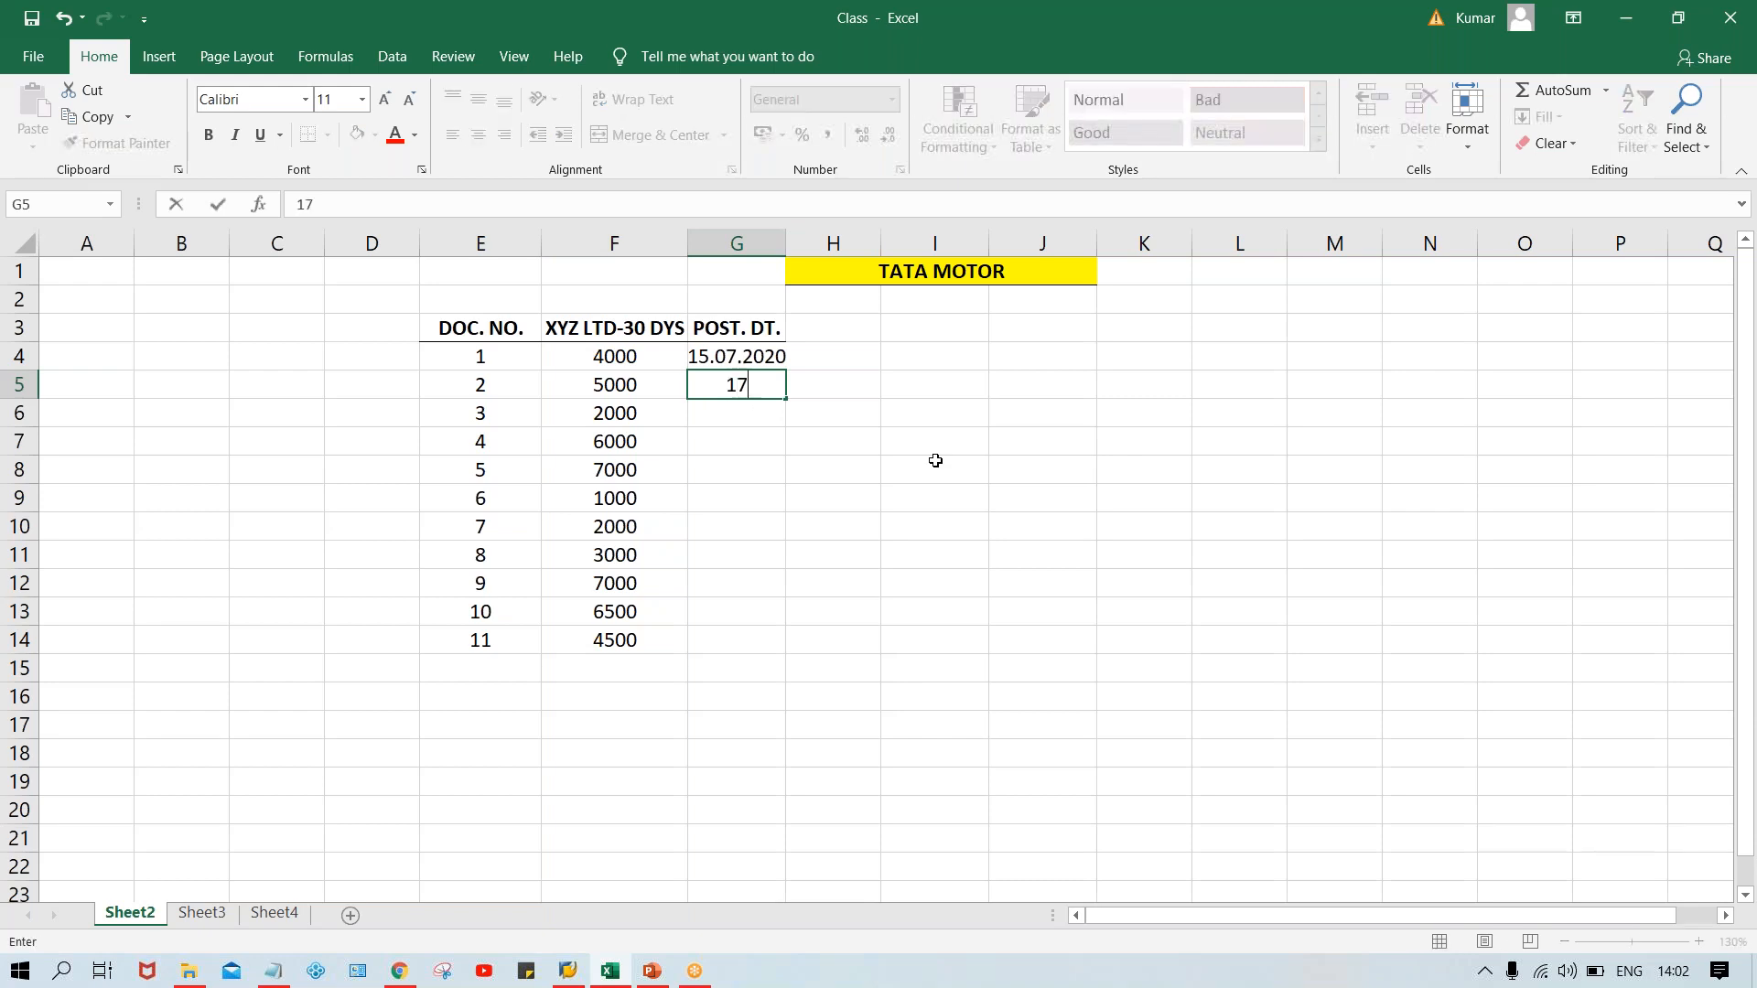
pyautogui.write('.07.2020')
pyautogui.press('Return')
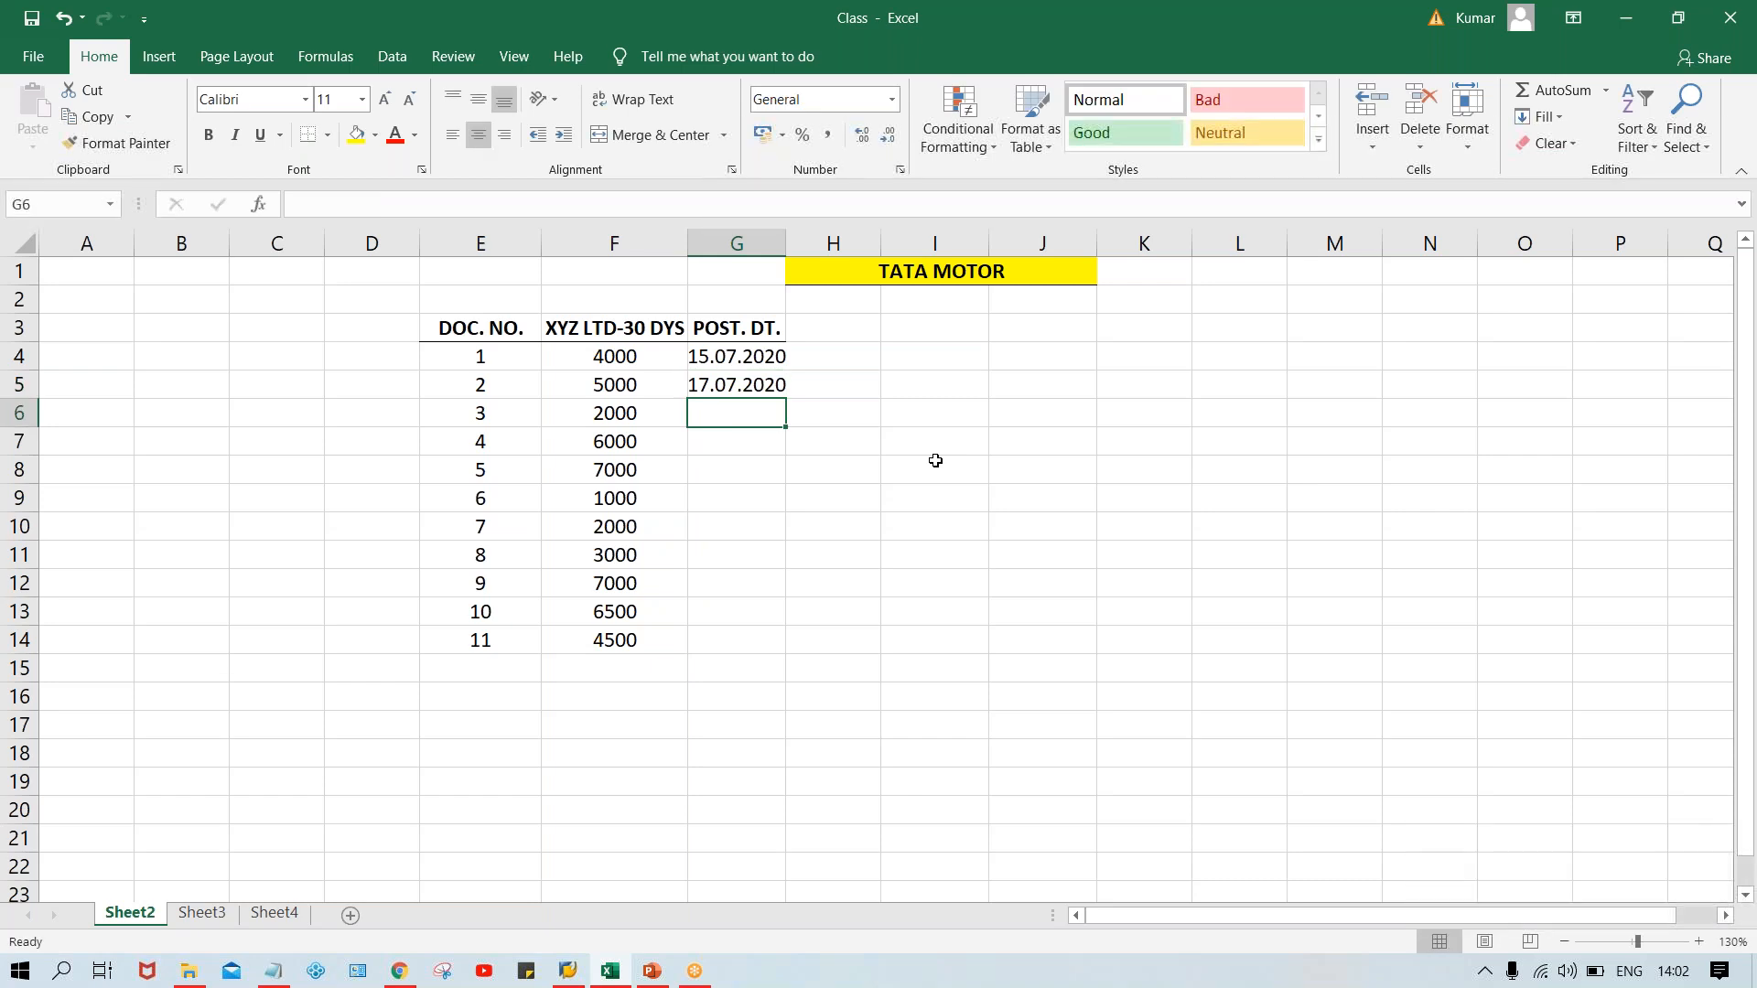
# Enter the posting dates 10.07.2020, 25.07.2020 and 01.08.2020 in cells G6 to G8 and widen column G slightly.
pyautogui.write('10.07.')
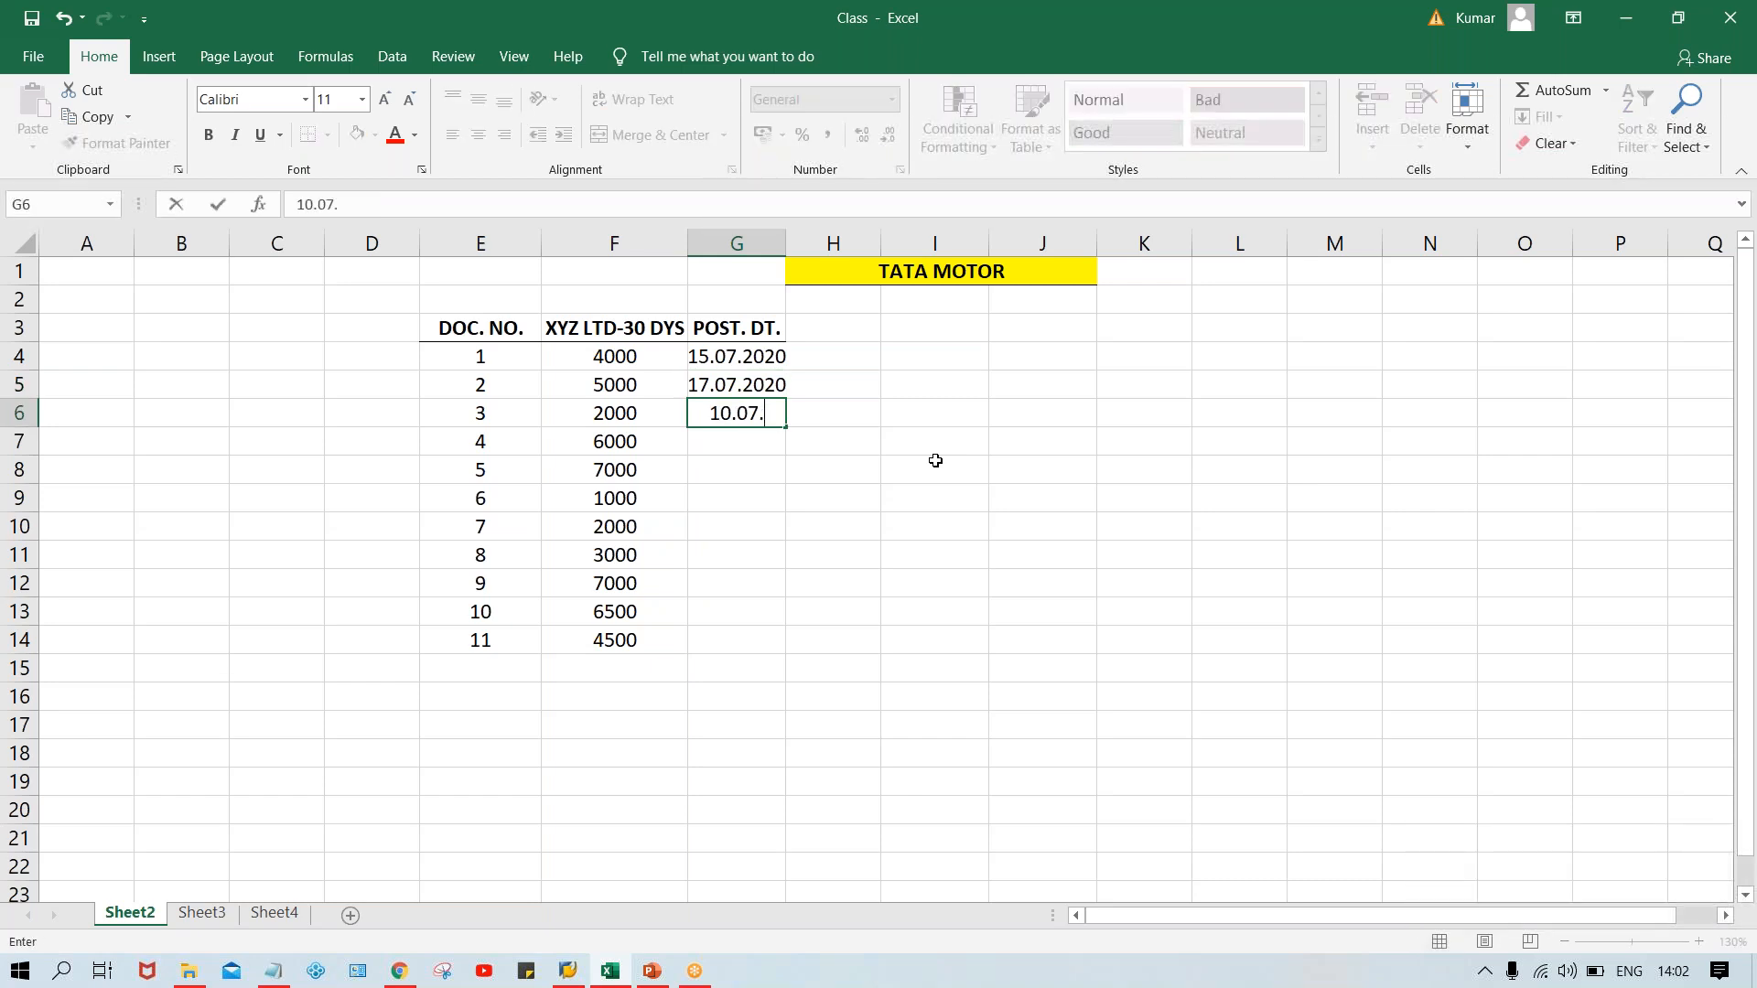
pyautogui.write('2020')
pyautogui.press('Return')
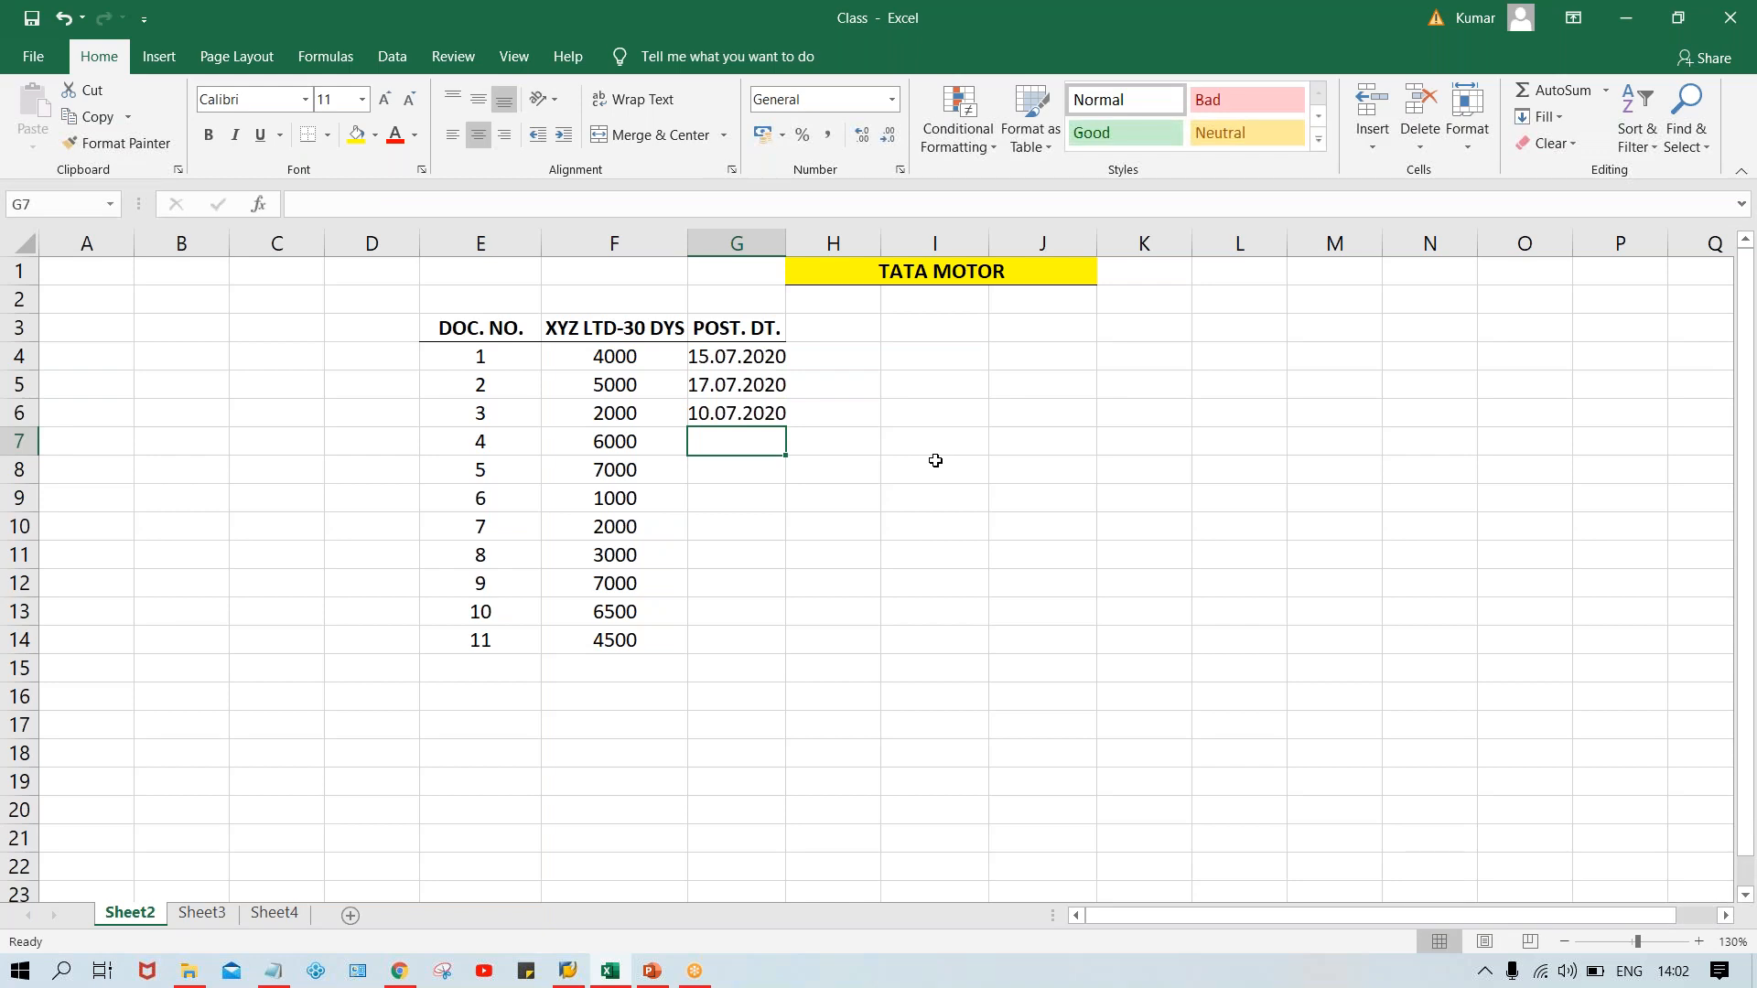
pyautogui.write('25.0')
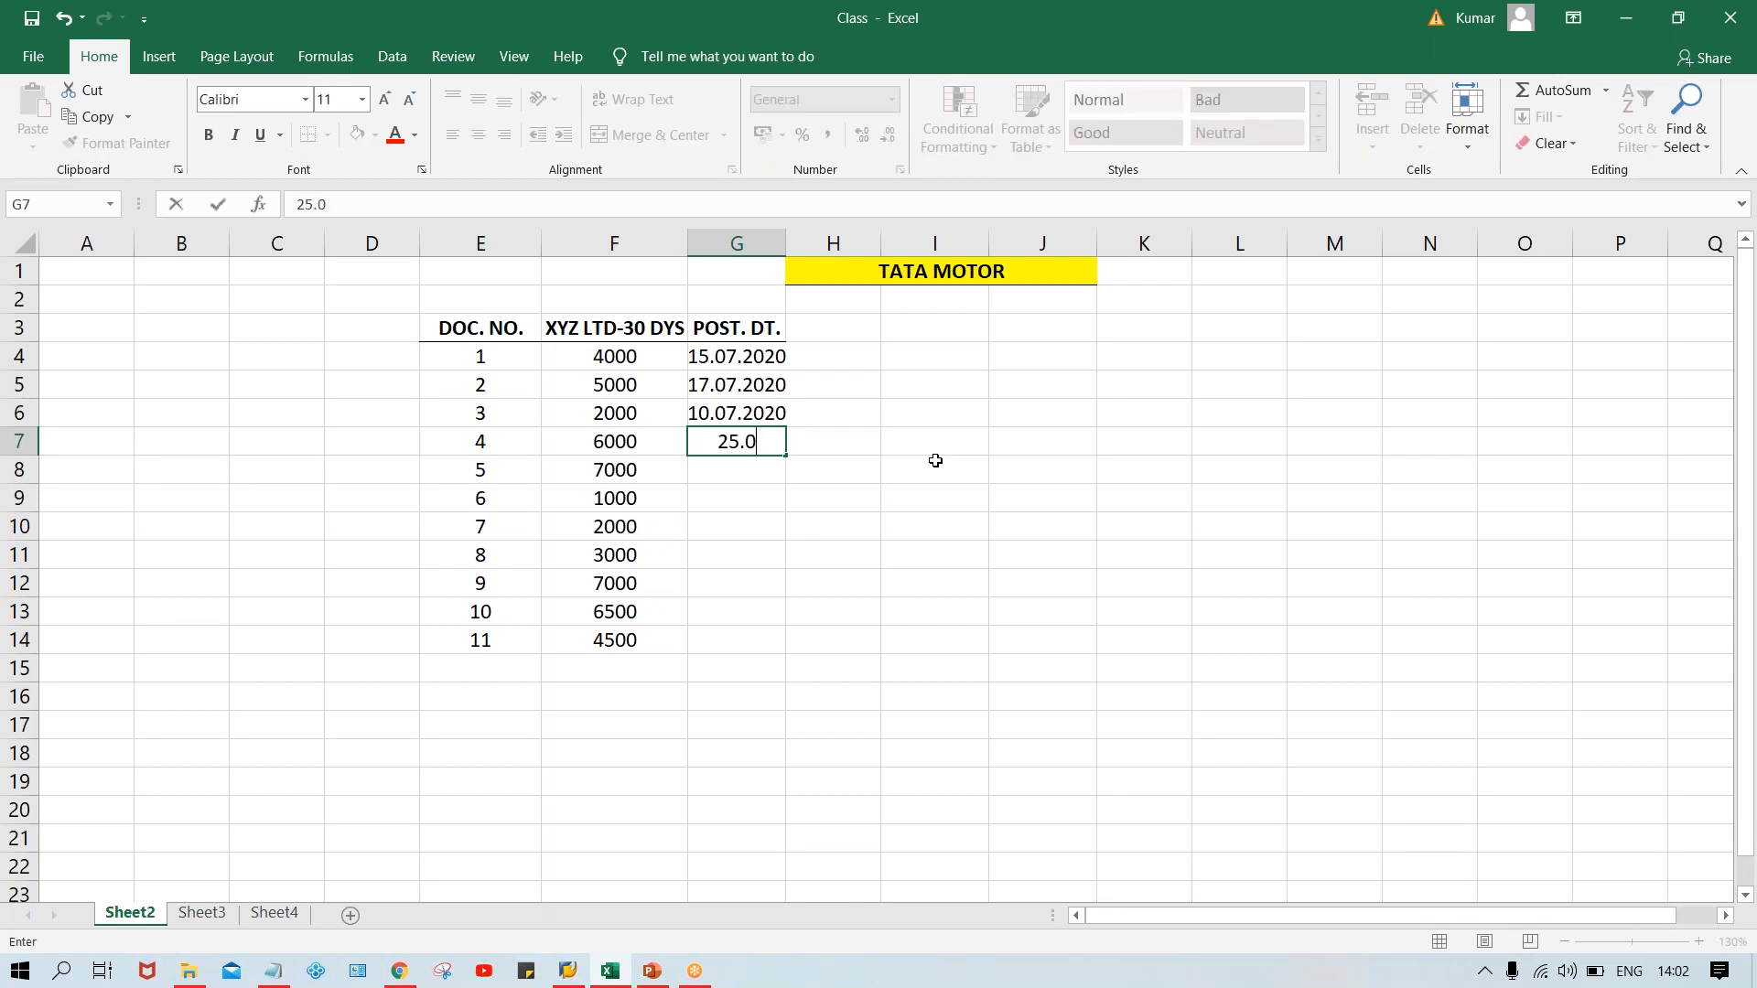
pyautogui.write('7.2020')
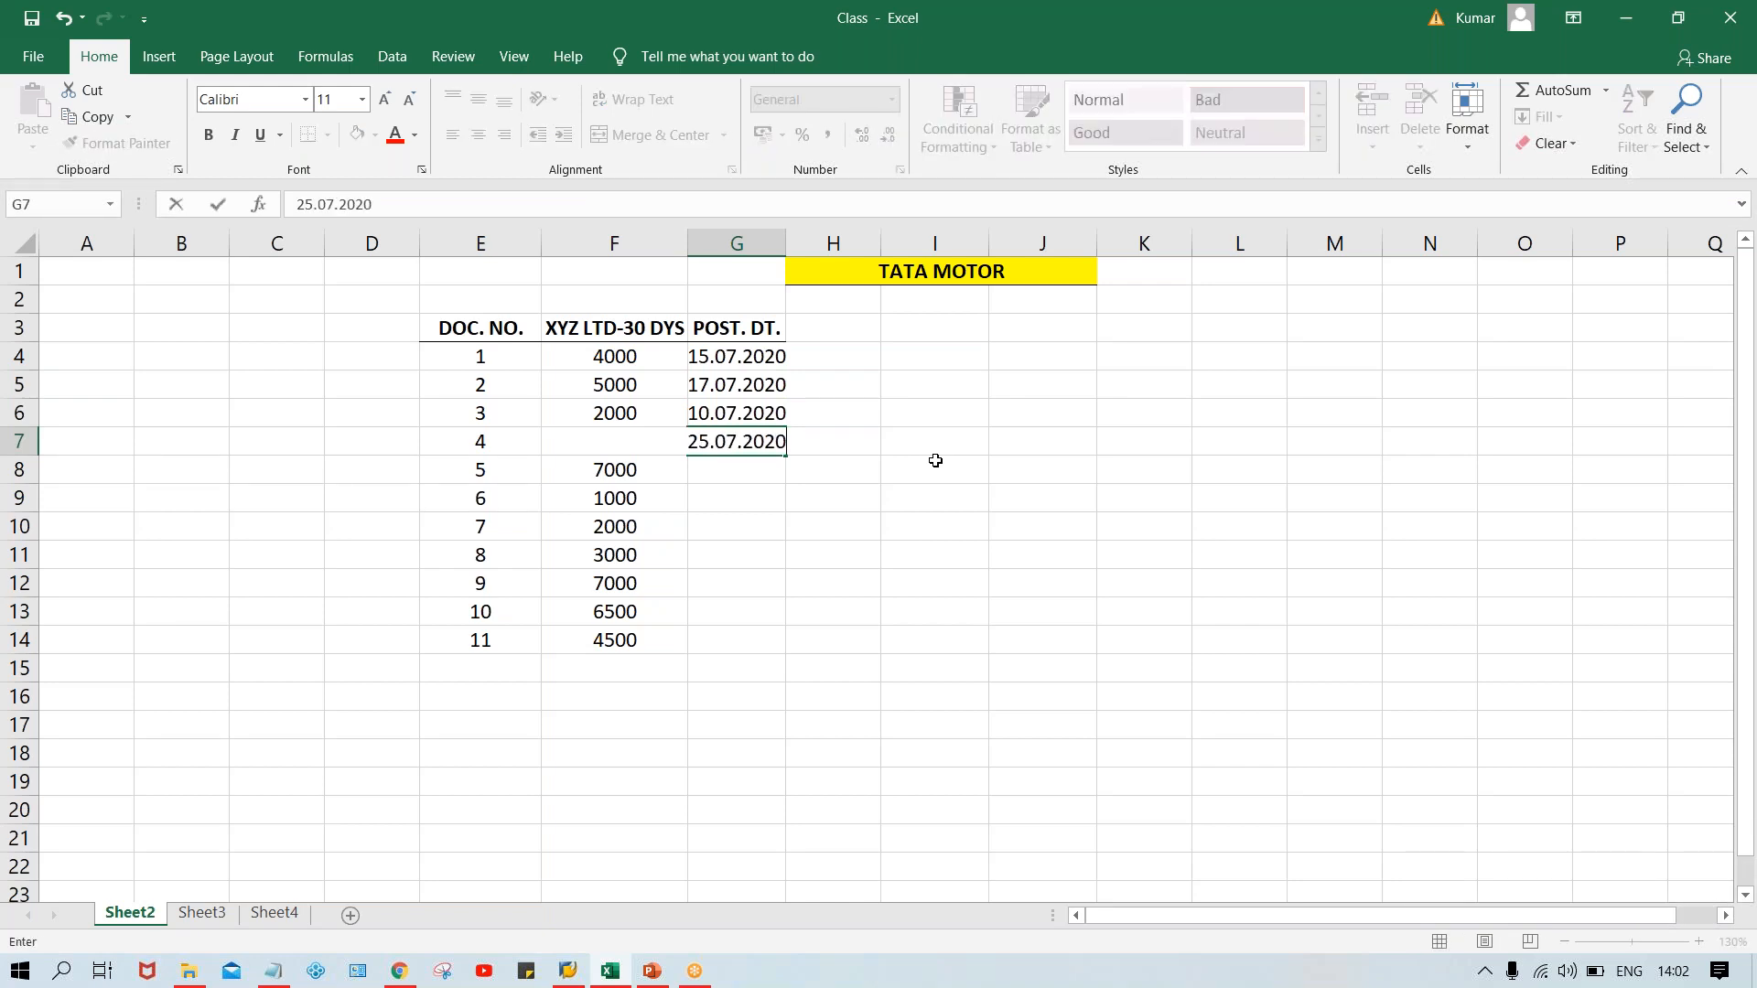
pyautogui.press('Return')
pyautogui.write('01.')
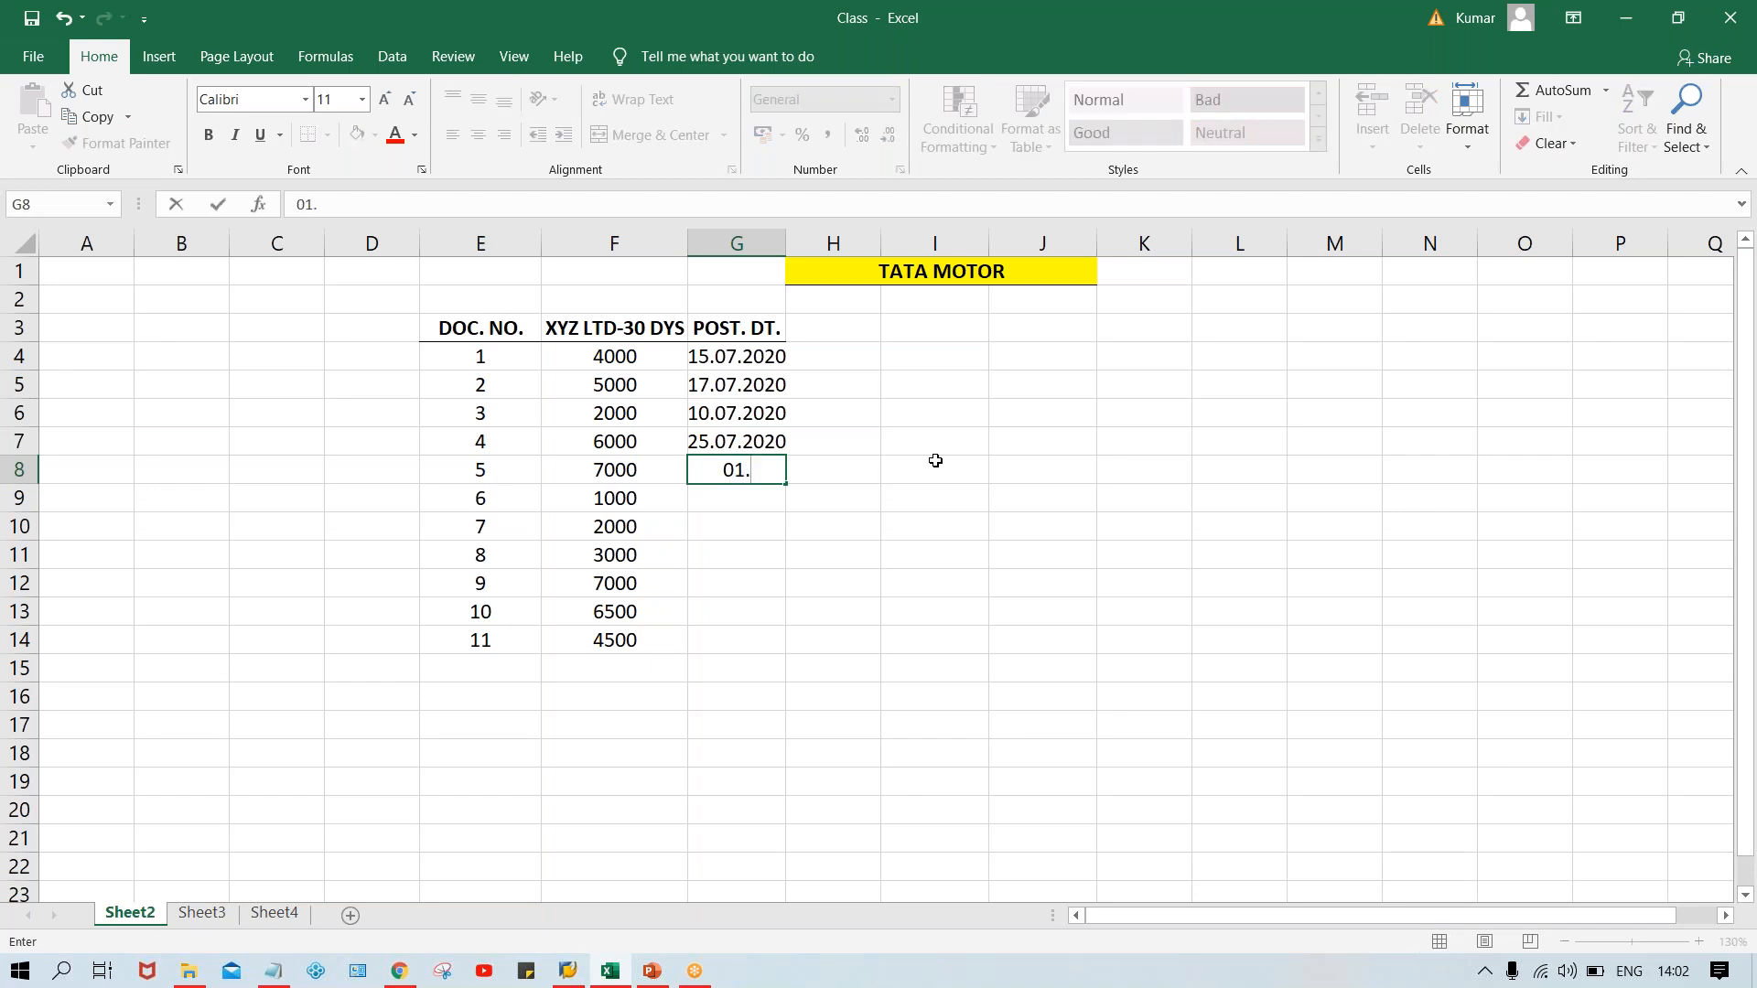
pyautogui.write('08.2020')
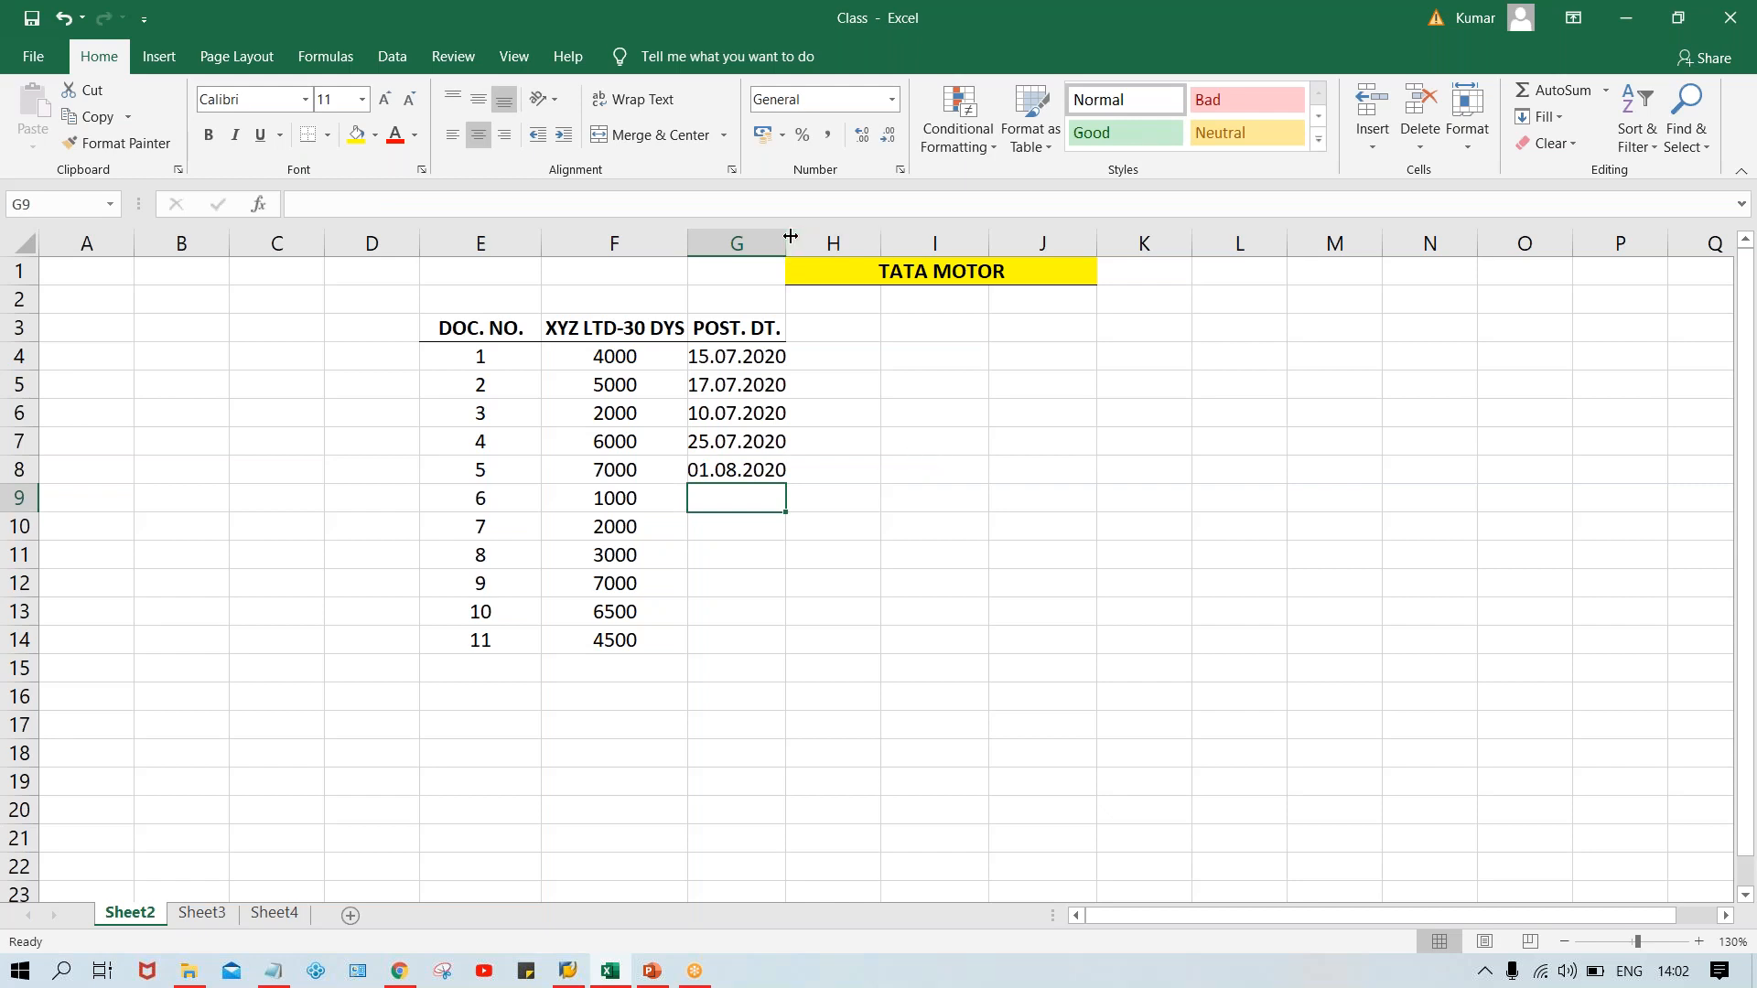
pyautogui.moveTo(790, 236); pyautogui.dragTo(797, 236)
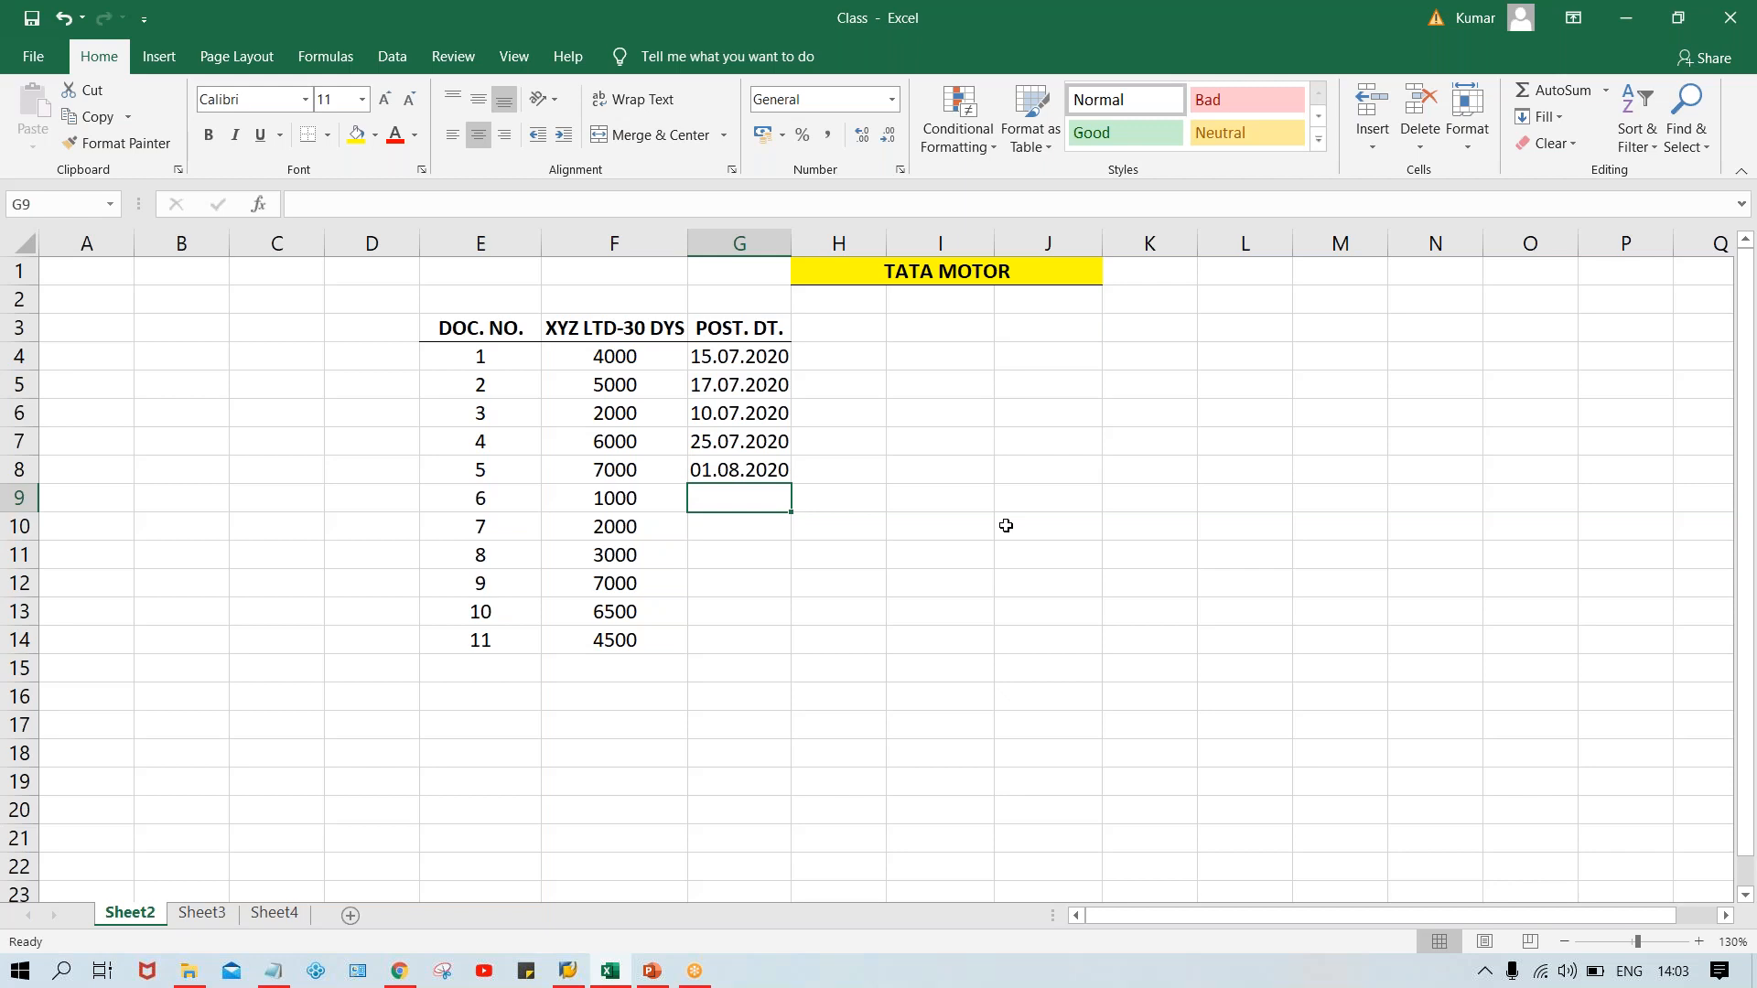
# Enter the posting dates 21.07.2020, 26.07.2020 and 05.08.2020 in cells G9 to G11.
pyautogui.moveTo(1664, 967)
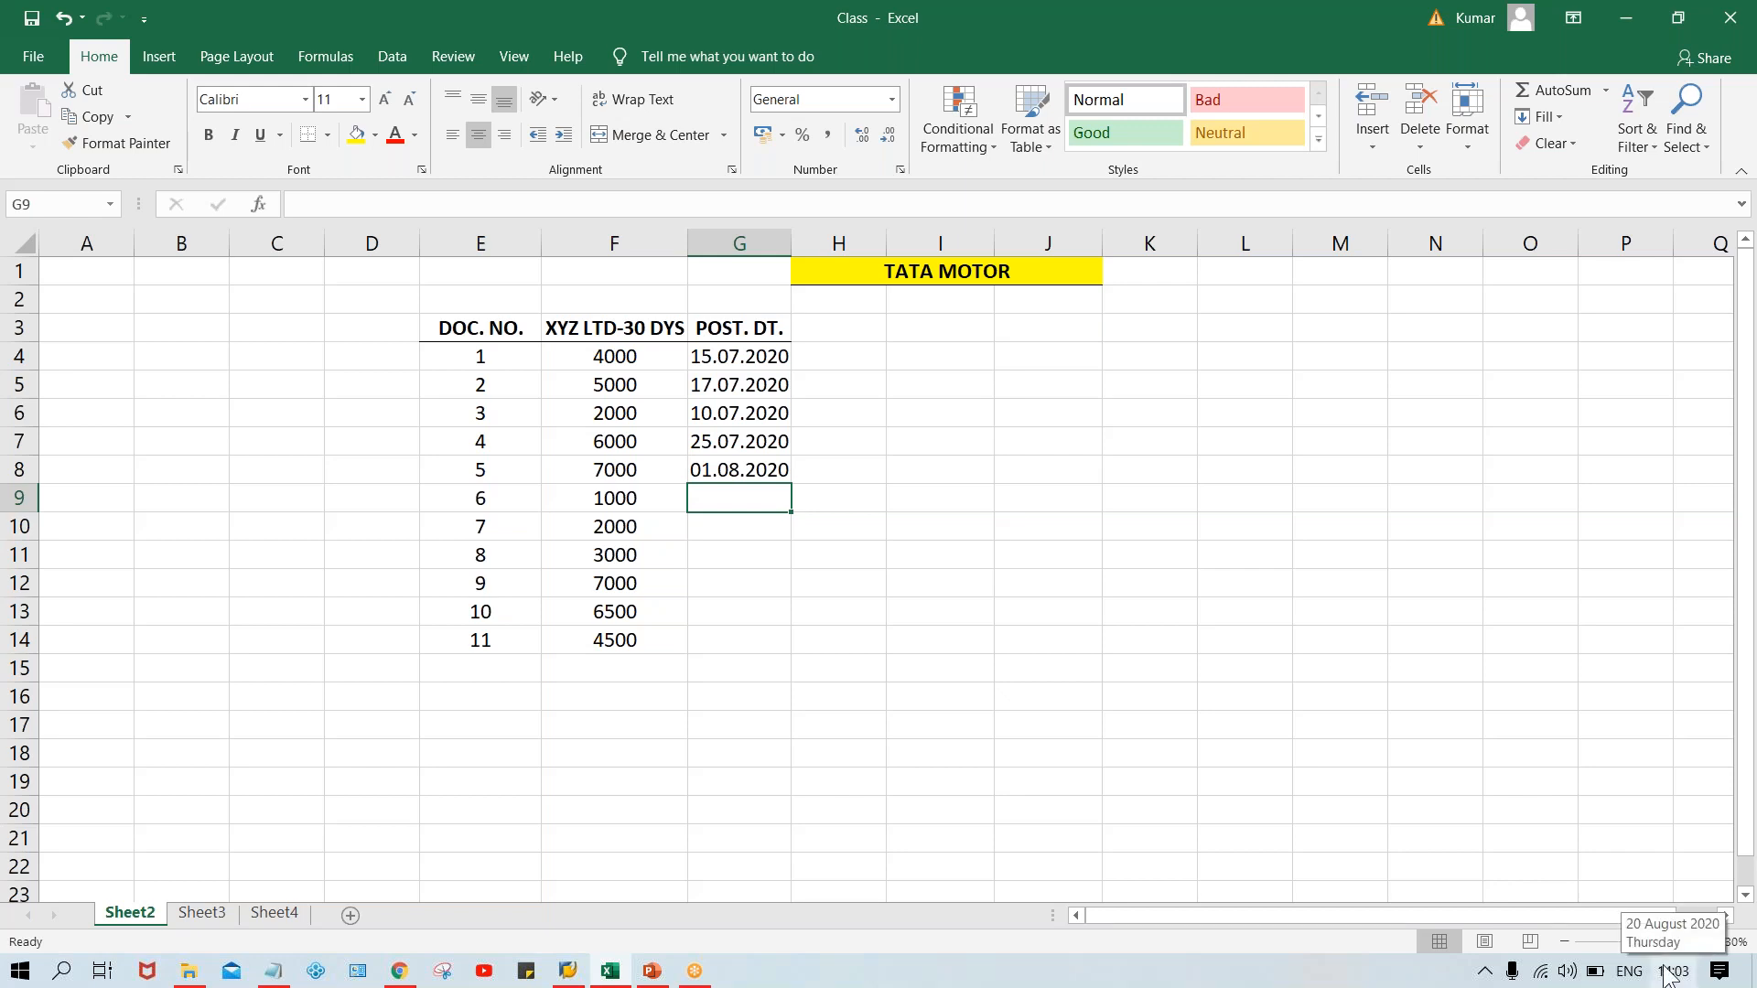
pyautogui.press('F2')
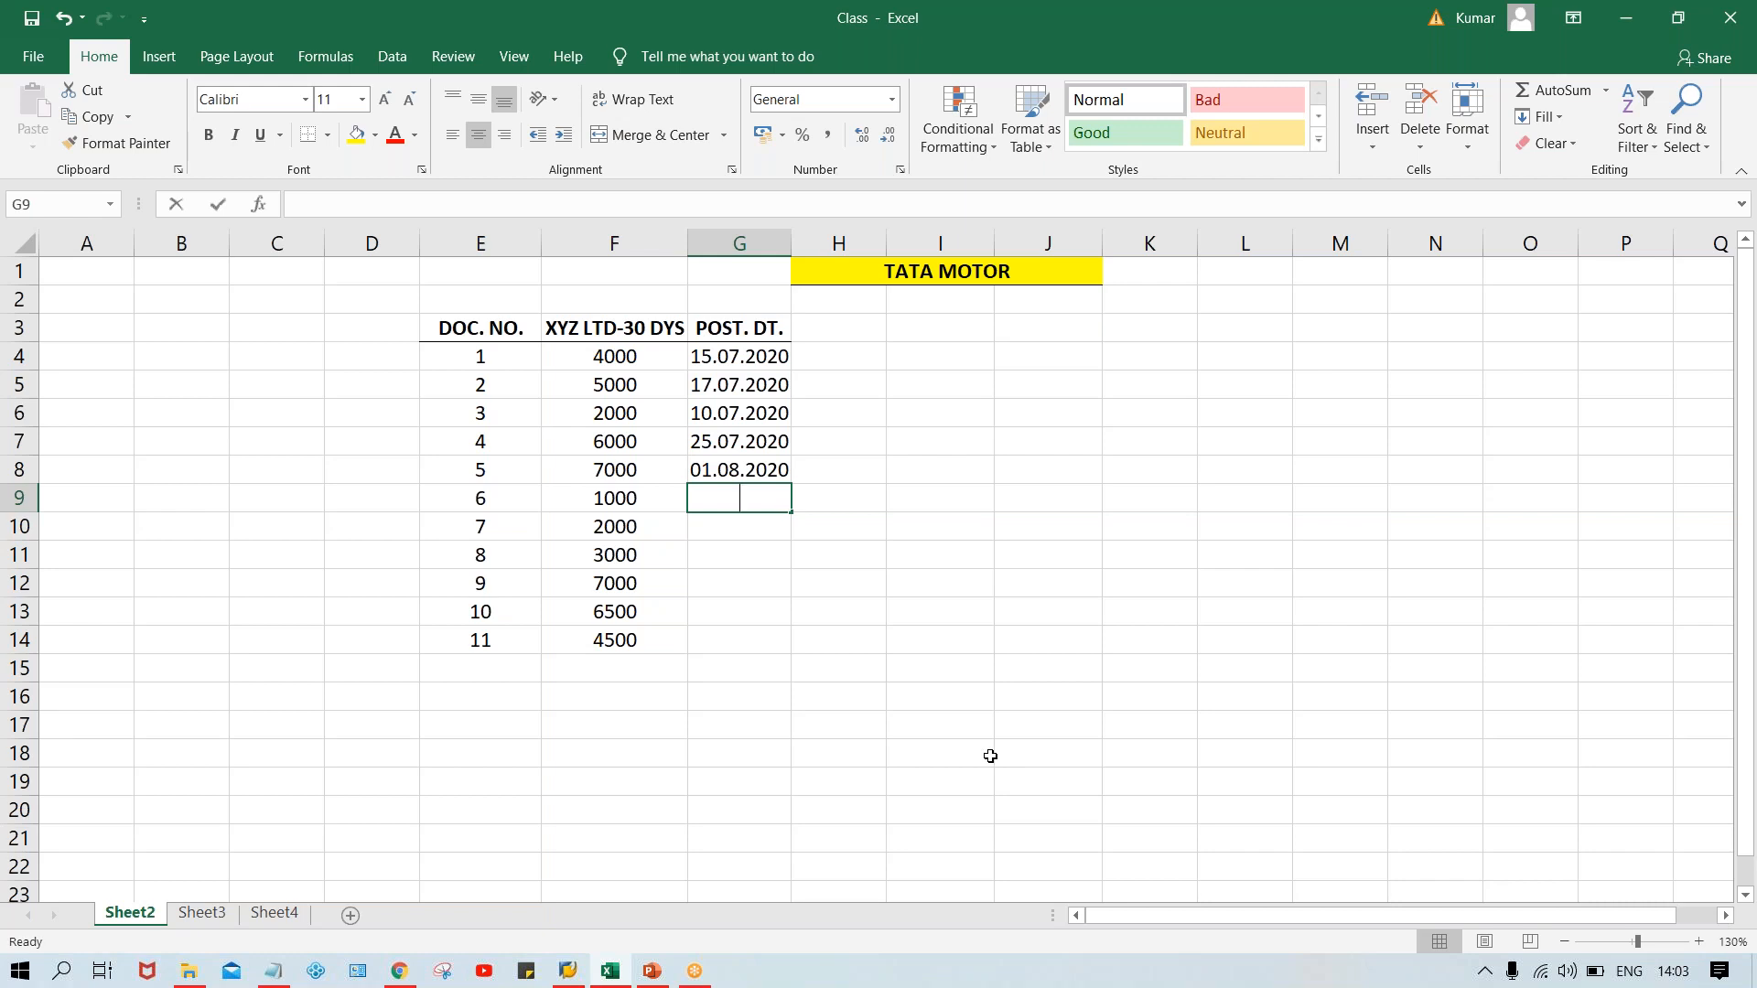
pyautogui.write('21.0')
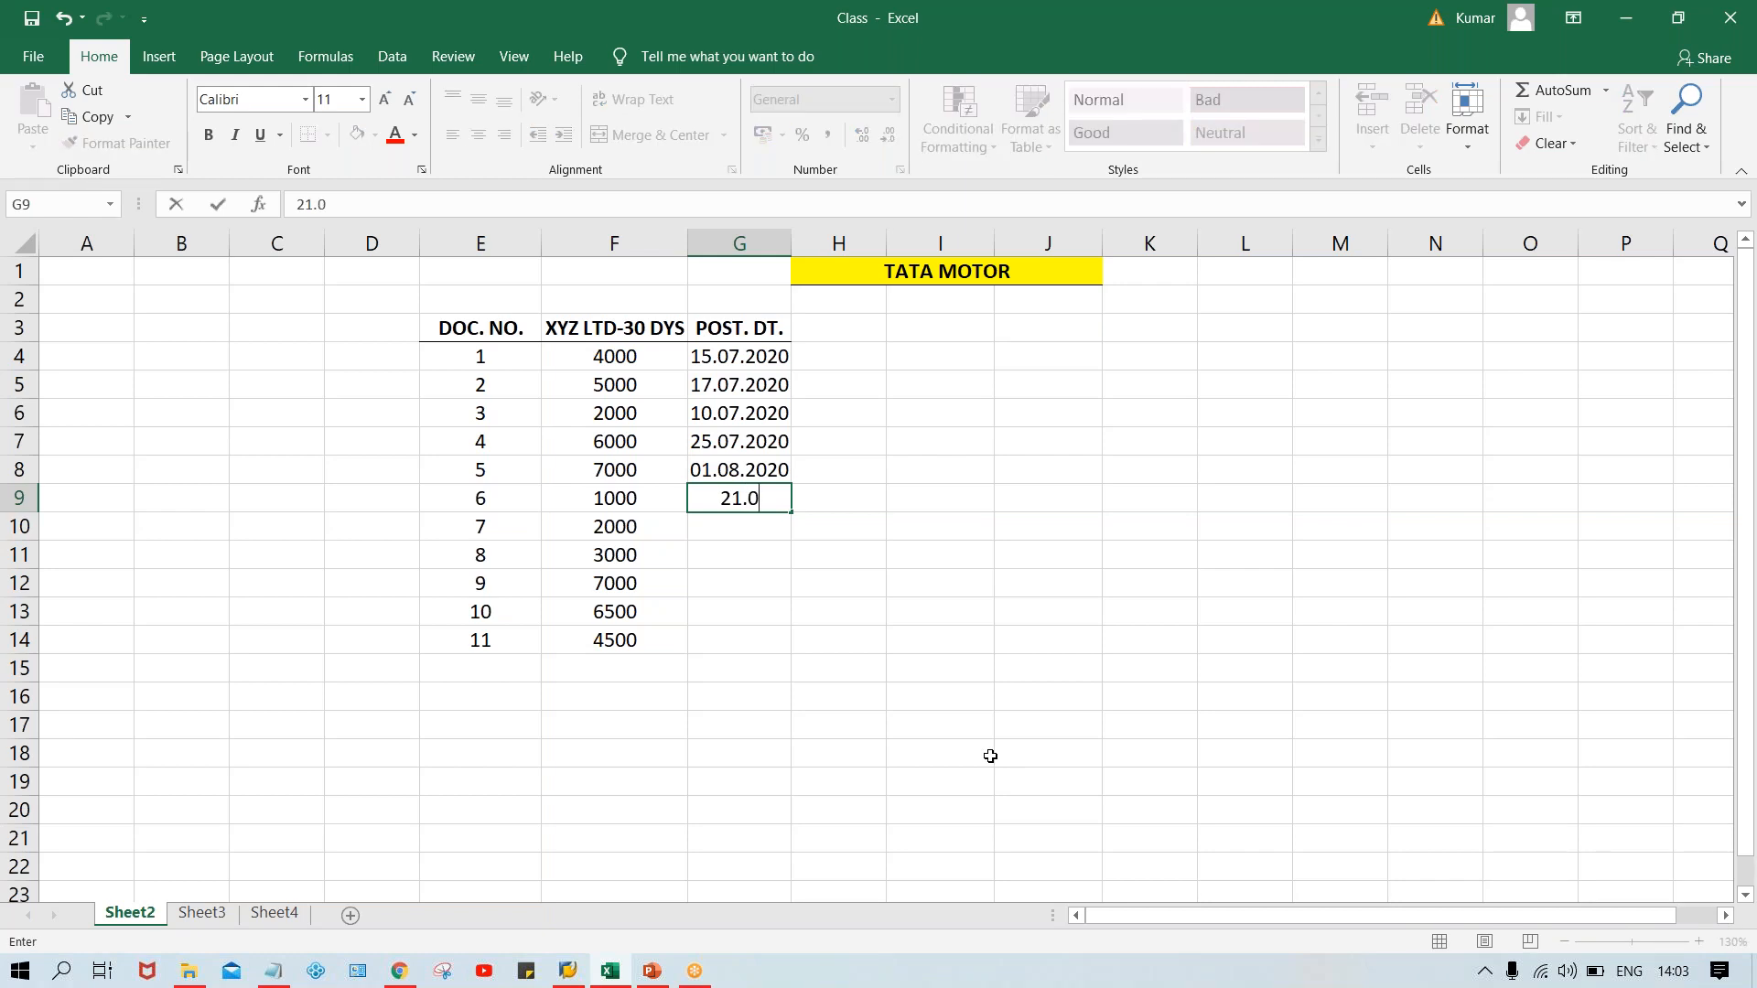
pyautogui.write('7.2020')
pyautogui.press('Return')
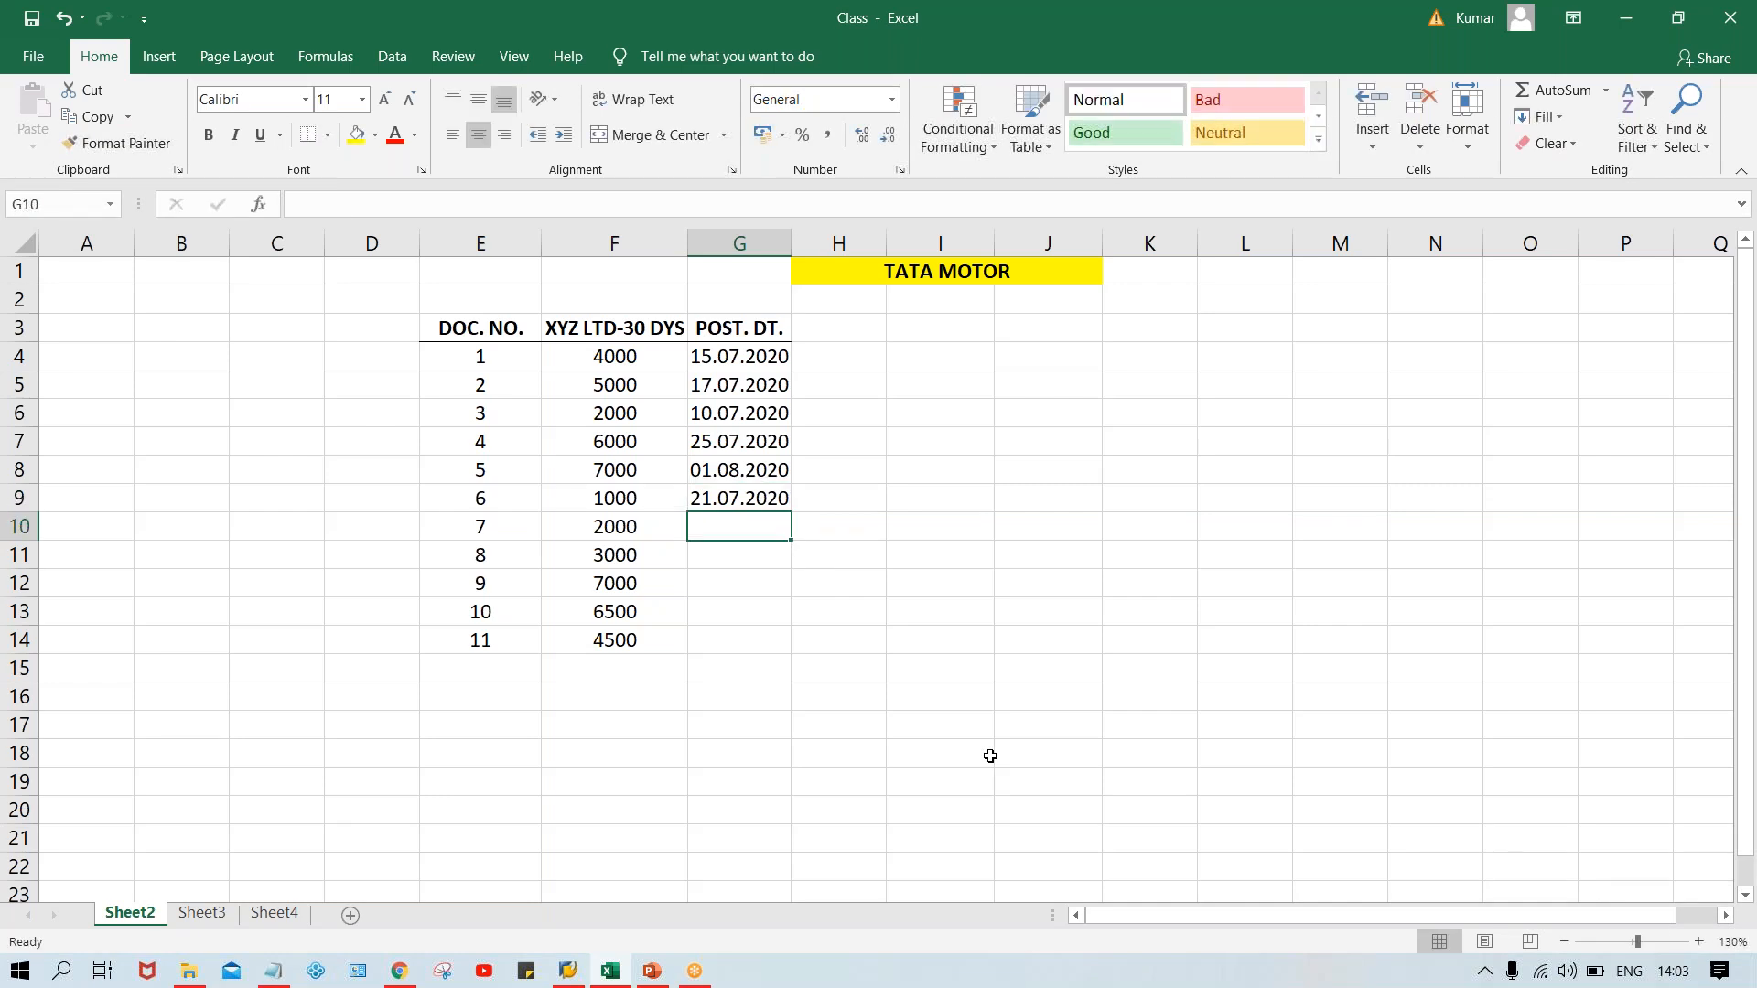
pyautogui.write('26.07.2020')
pyautogui.press('Return')
pyautogui.write('0')
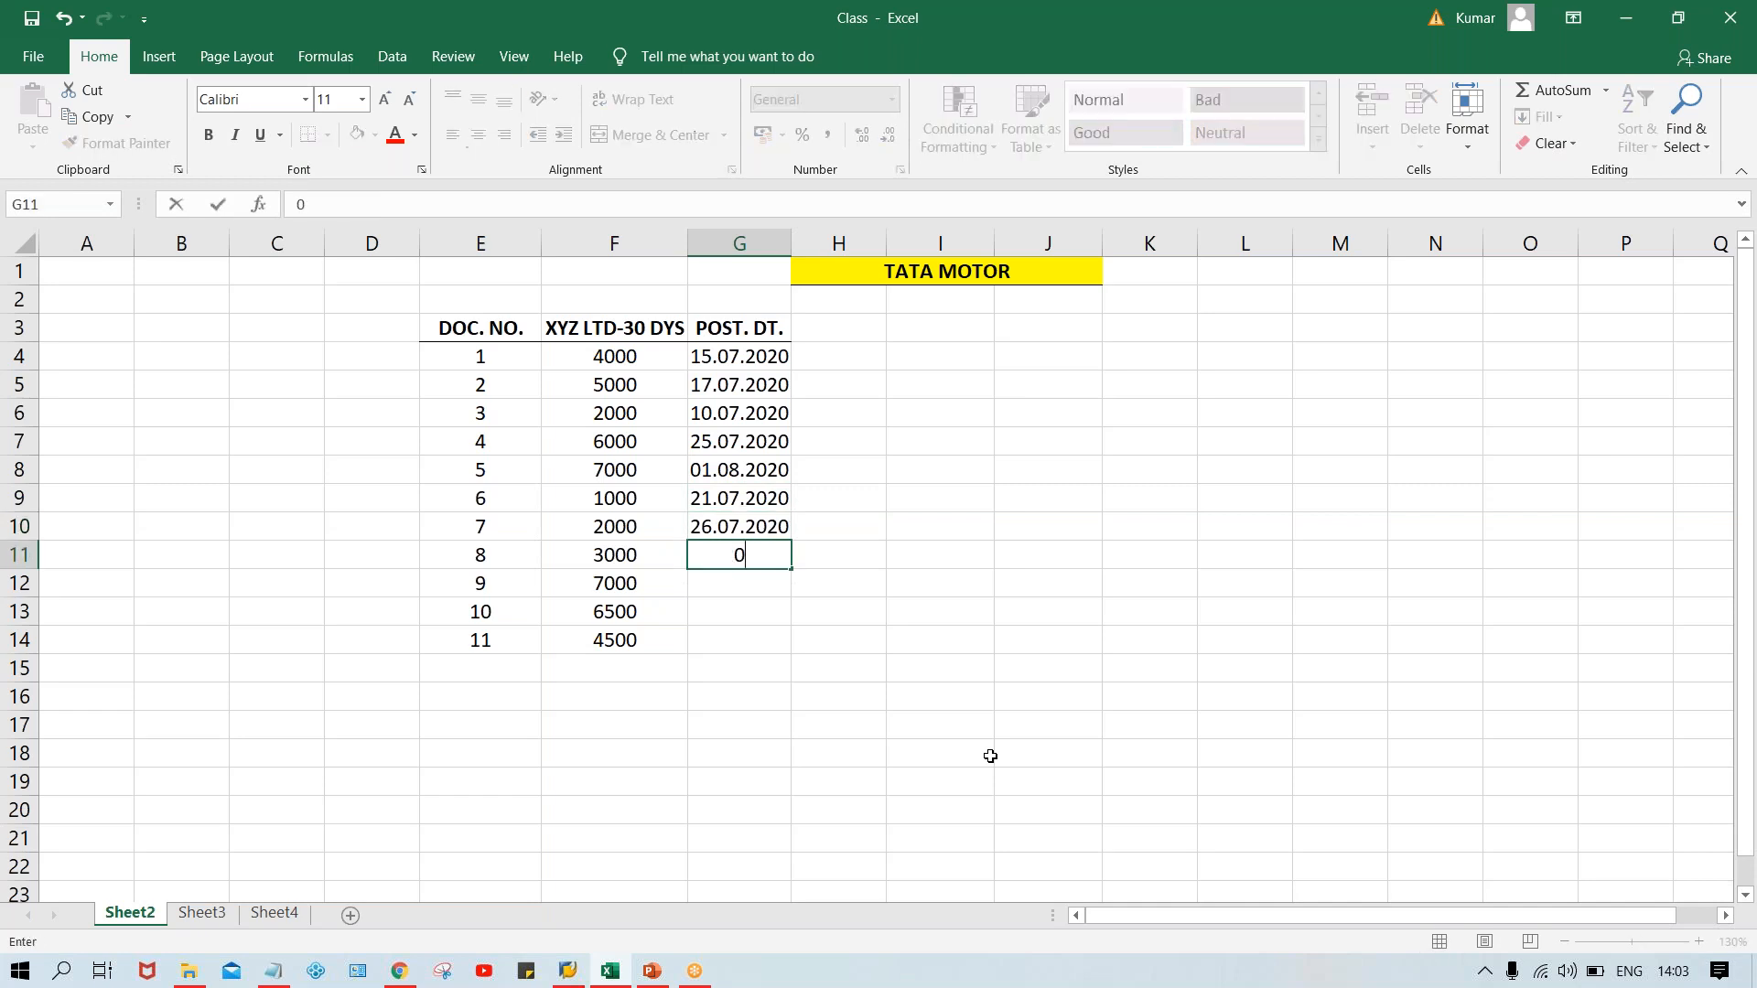
pyautogui.write('5.08.2020')
pyautogui.press('Return')
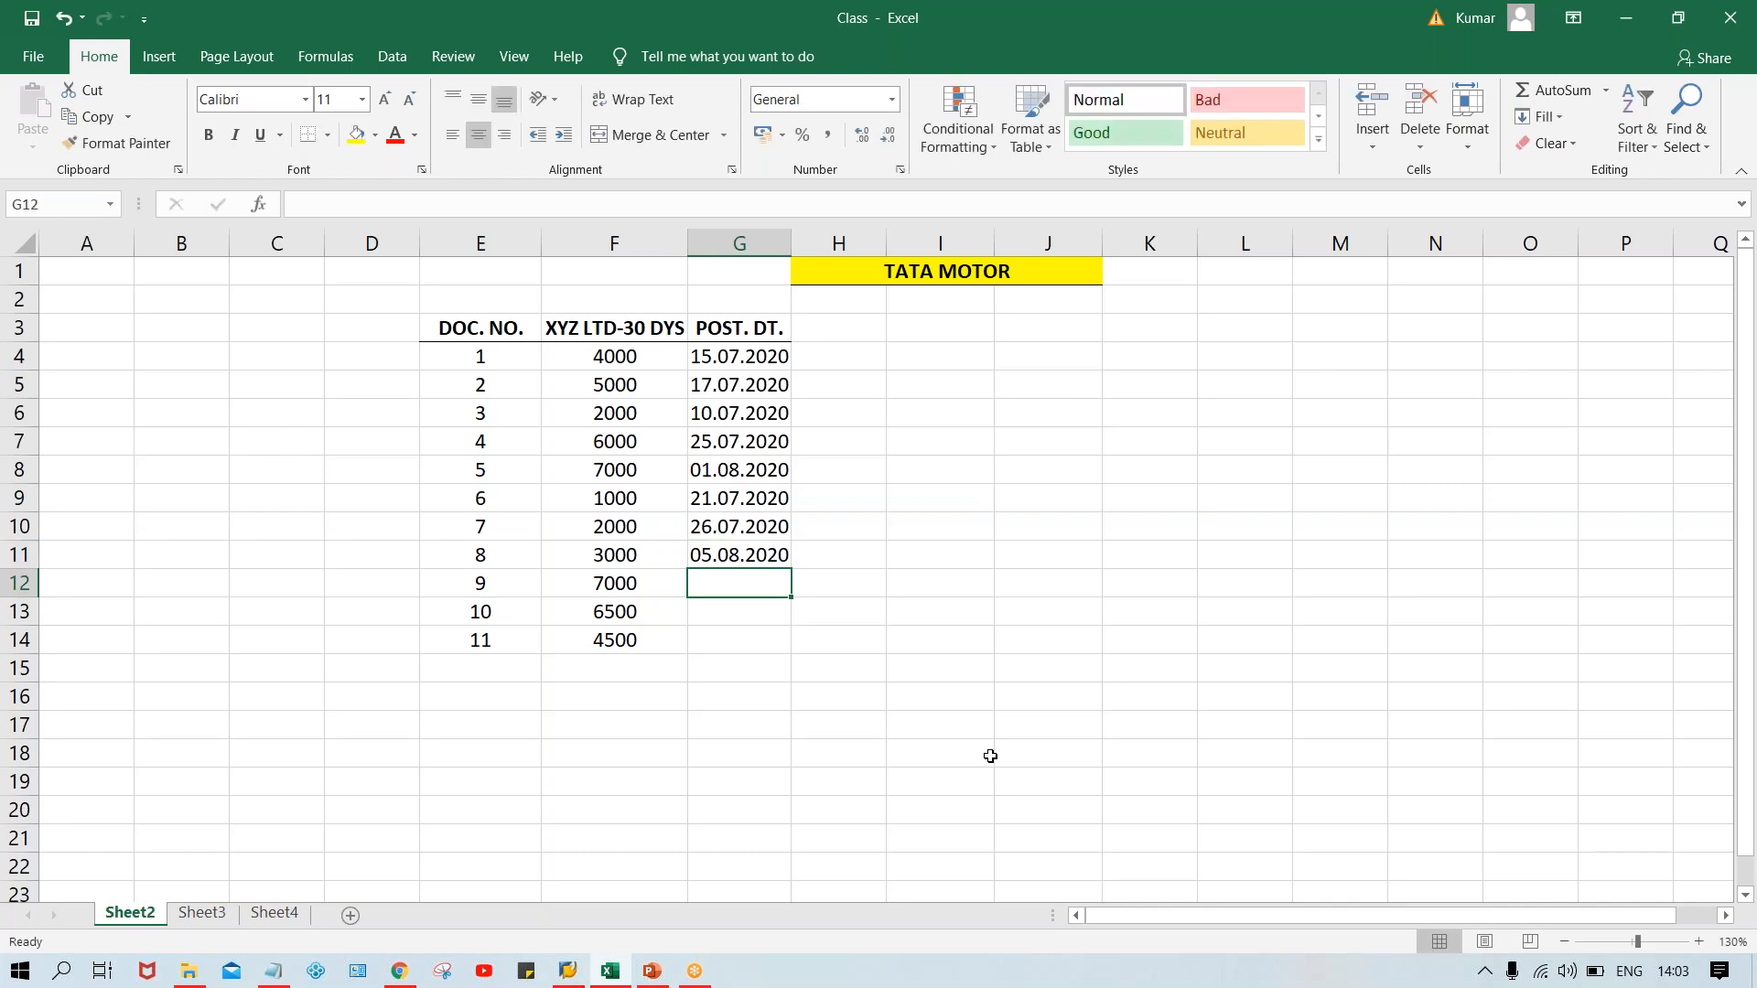
# Enter the posting dates 08.08.2020, 15.08.2020 and 18.08.2020 in cells G12 to G14.
pyautogui.write('0808.')
pyautogui.press('BackSpace')
pyautogui.press('BackSpace')
pyautogui.press('BackSpace')
pyautogui.write('.08.2020')
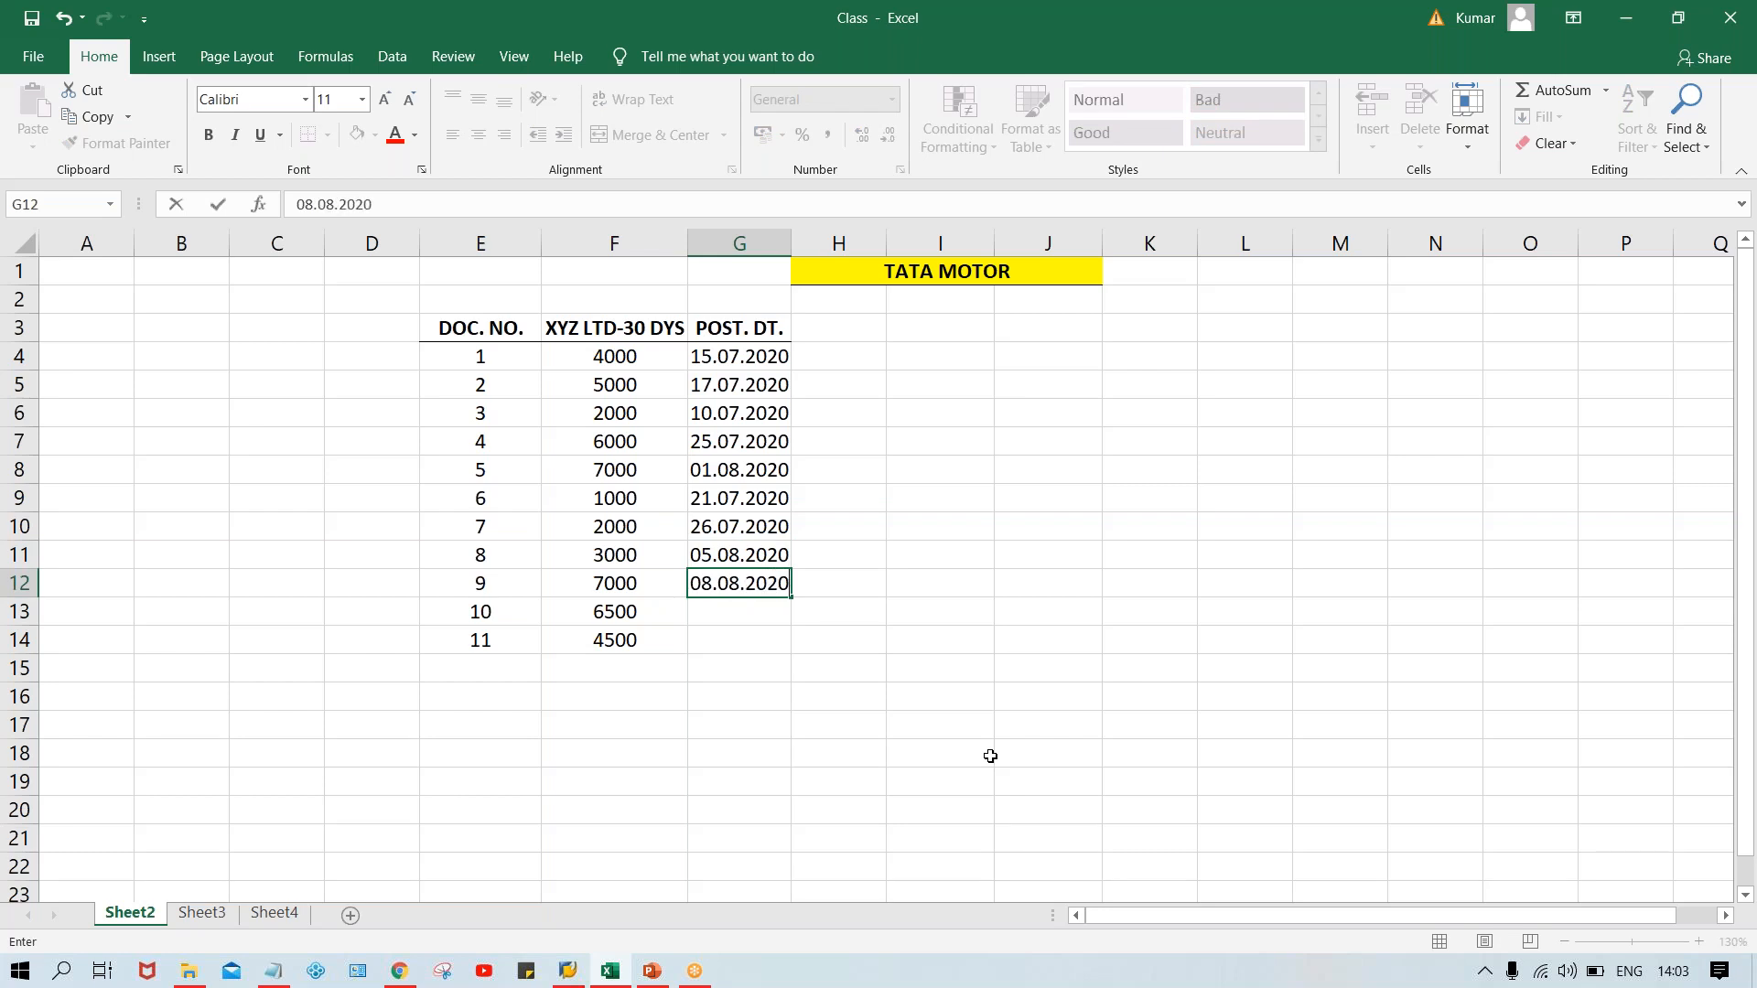
pyautogui.press('Return')
pyautogui.write('15.0')
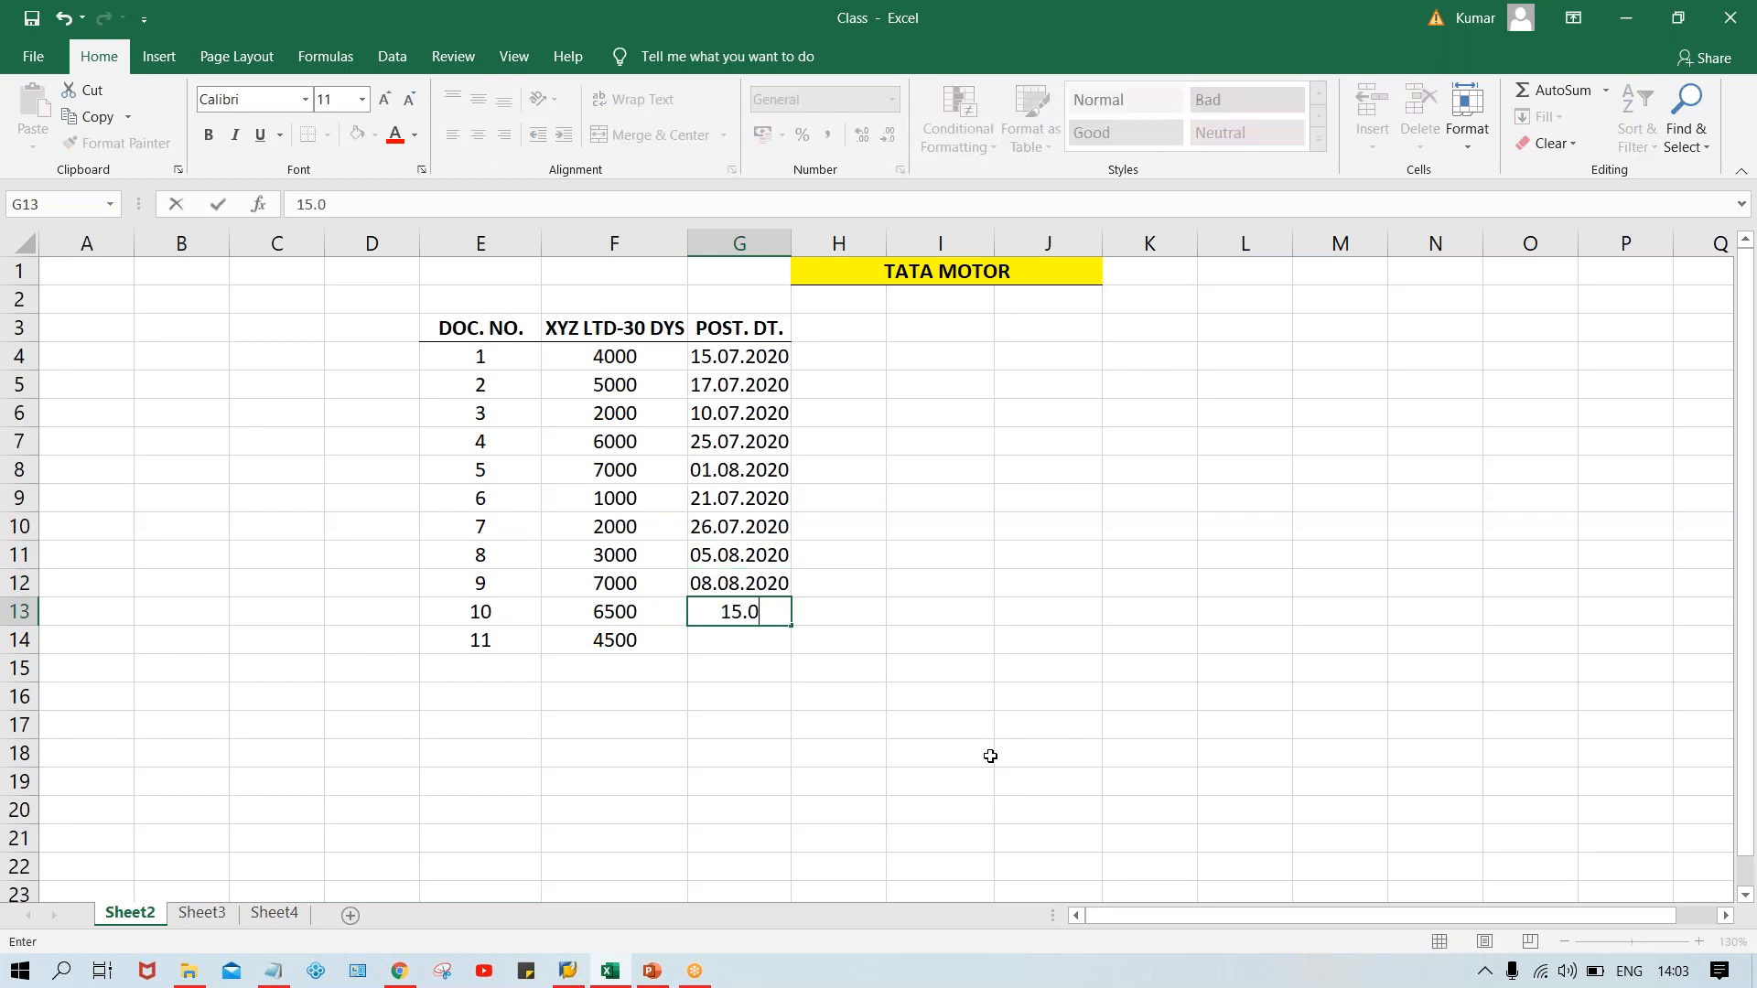
pyautogui.write('8.2020')
pyautogui.press('Return')
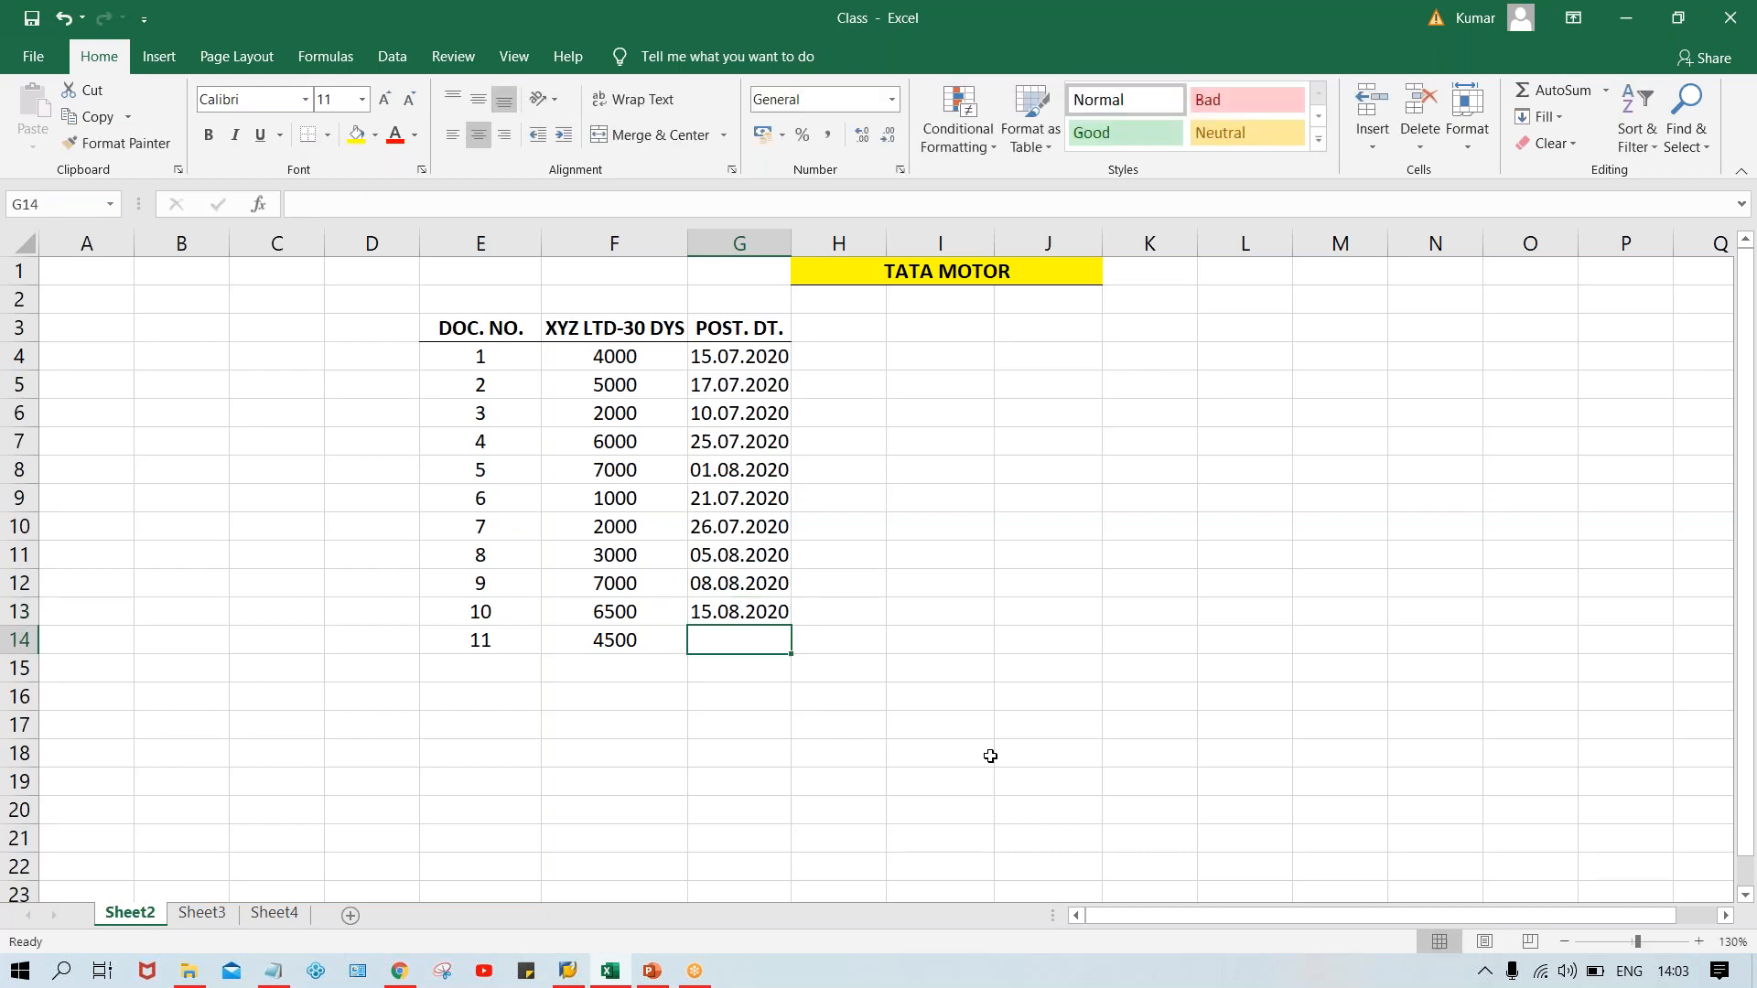
pyautogui.write('18')
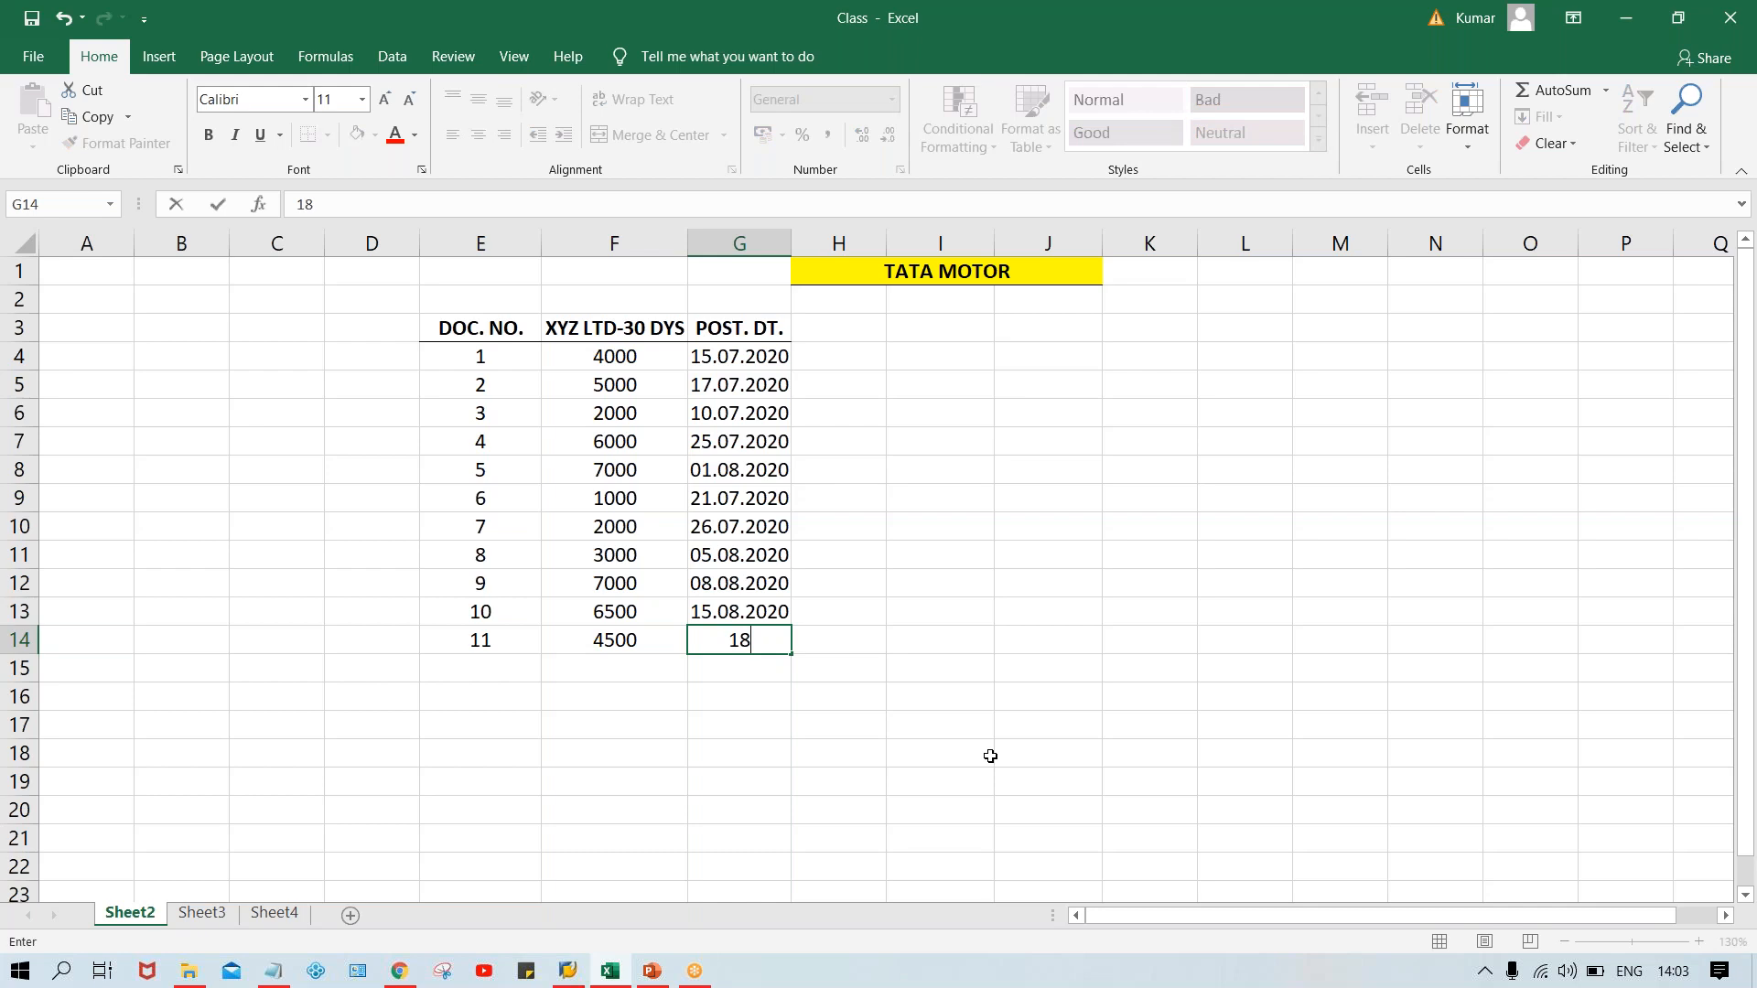
pyautogui.write('.08.2020')
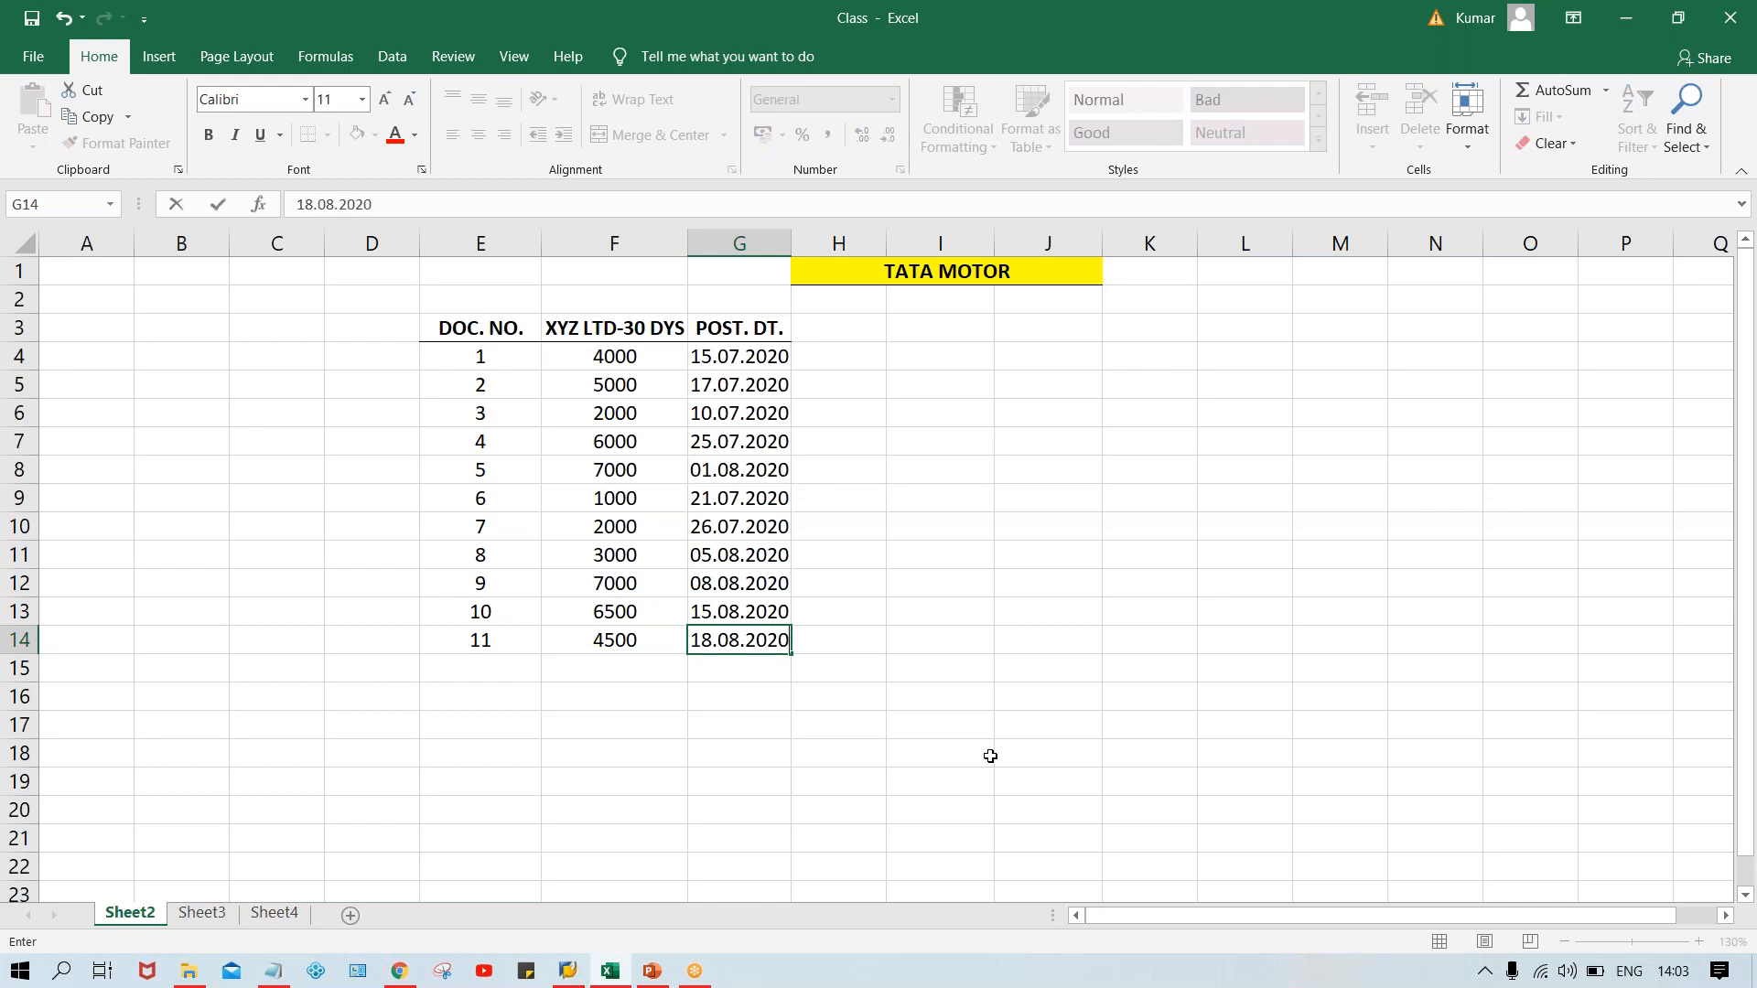
pyautogui.press('Return')
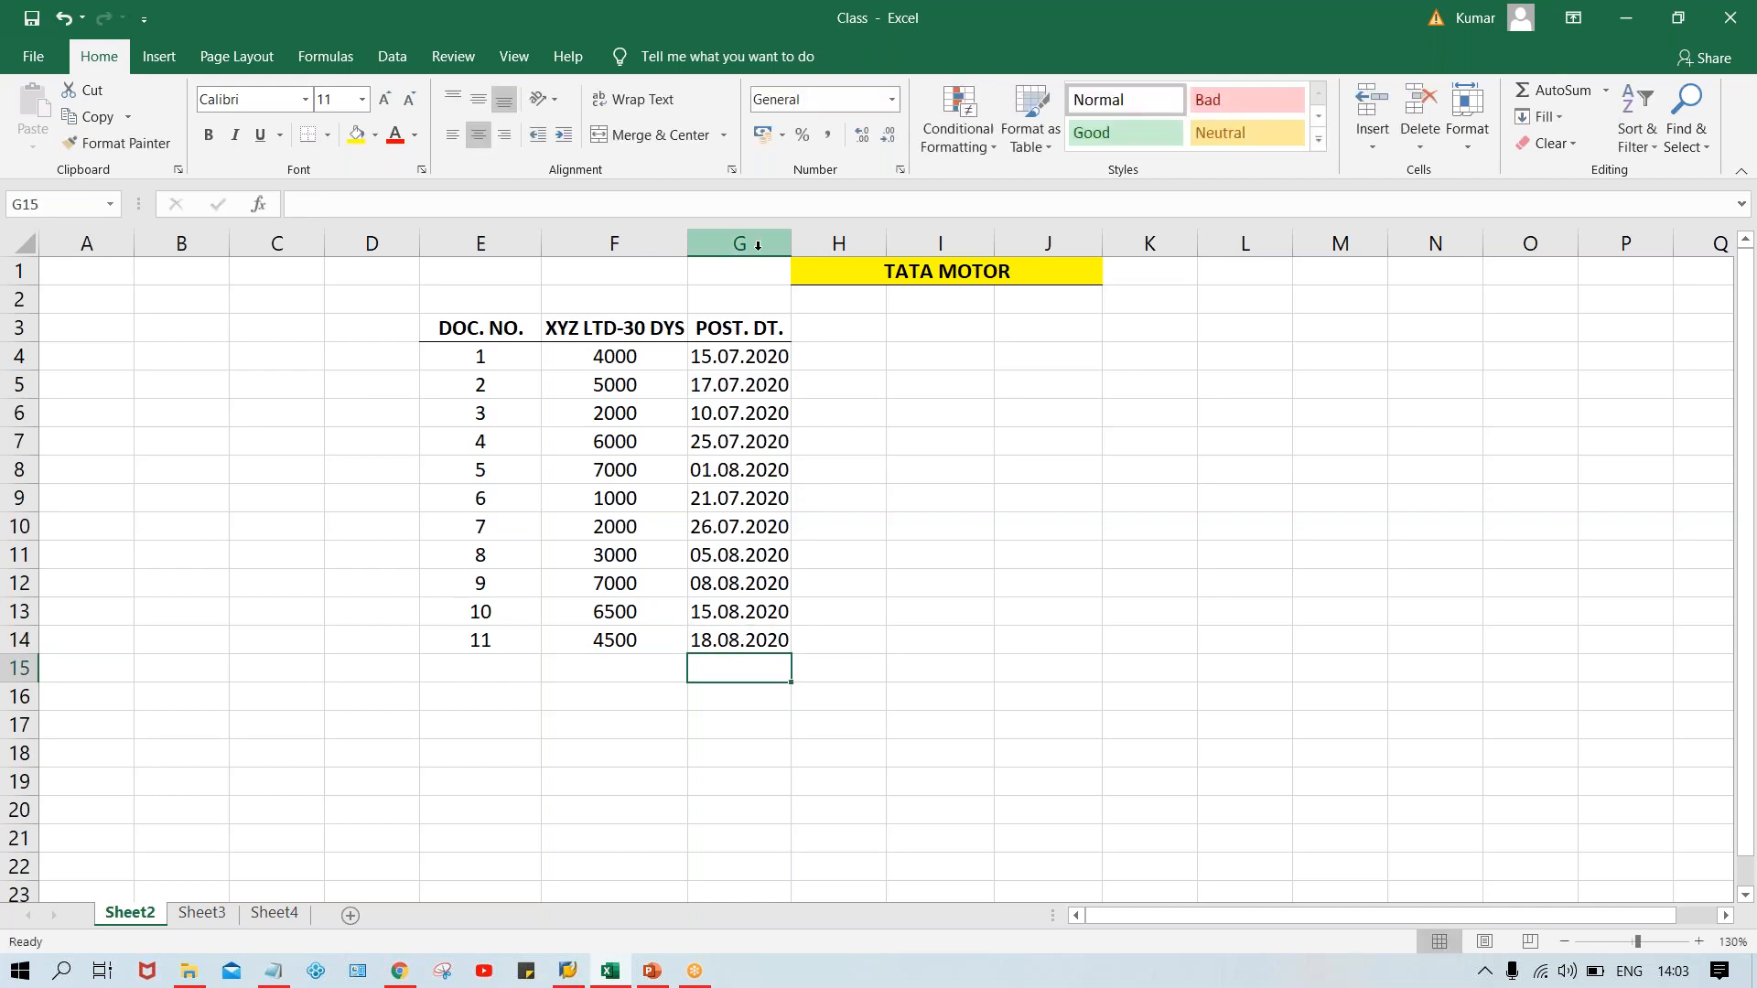
# Enter the date 20.08.2020 in bold in G2, above the POST. DT. heading, and widen column G.
pyautogui.click(725, 301)
pyautogui.write('20.08.2020')
pyautogui.press('Return')
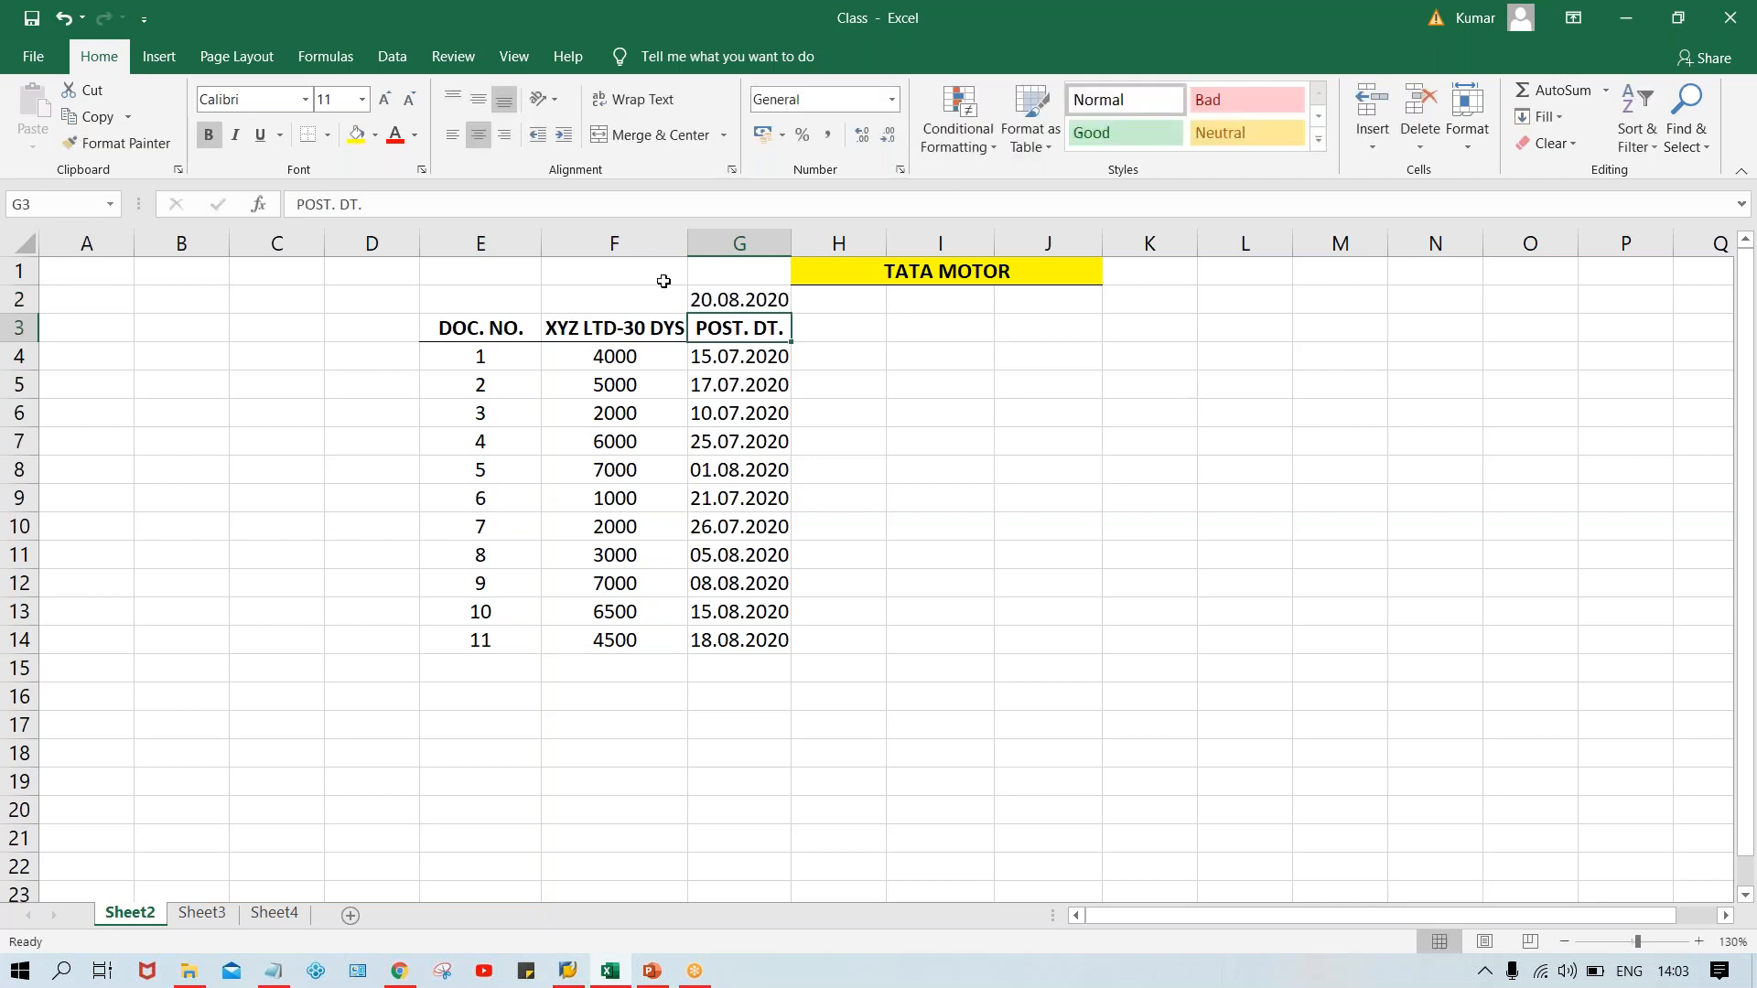
pyautogui.click(719, 295)
pyautogui.hotkey('ctrl', 'b')
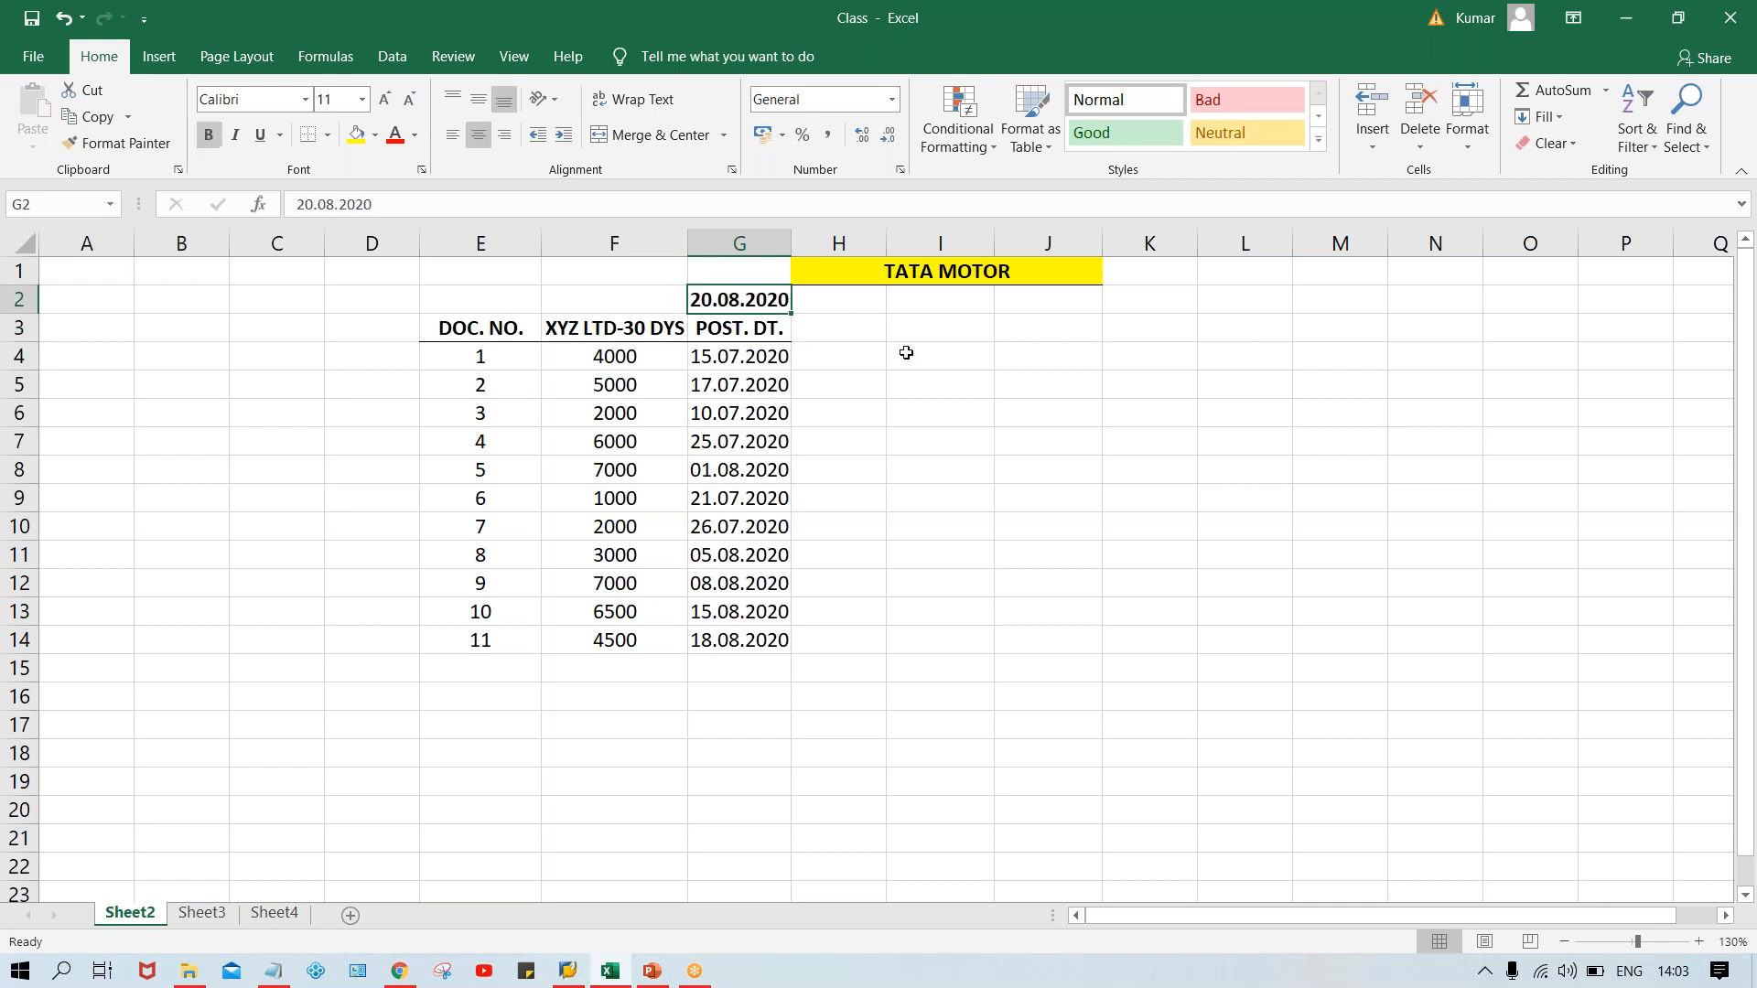
pyautogui.moveTo(790, 243); pyautogui.dragTo(813, 243)
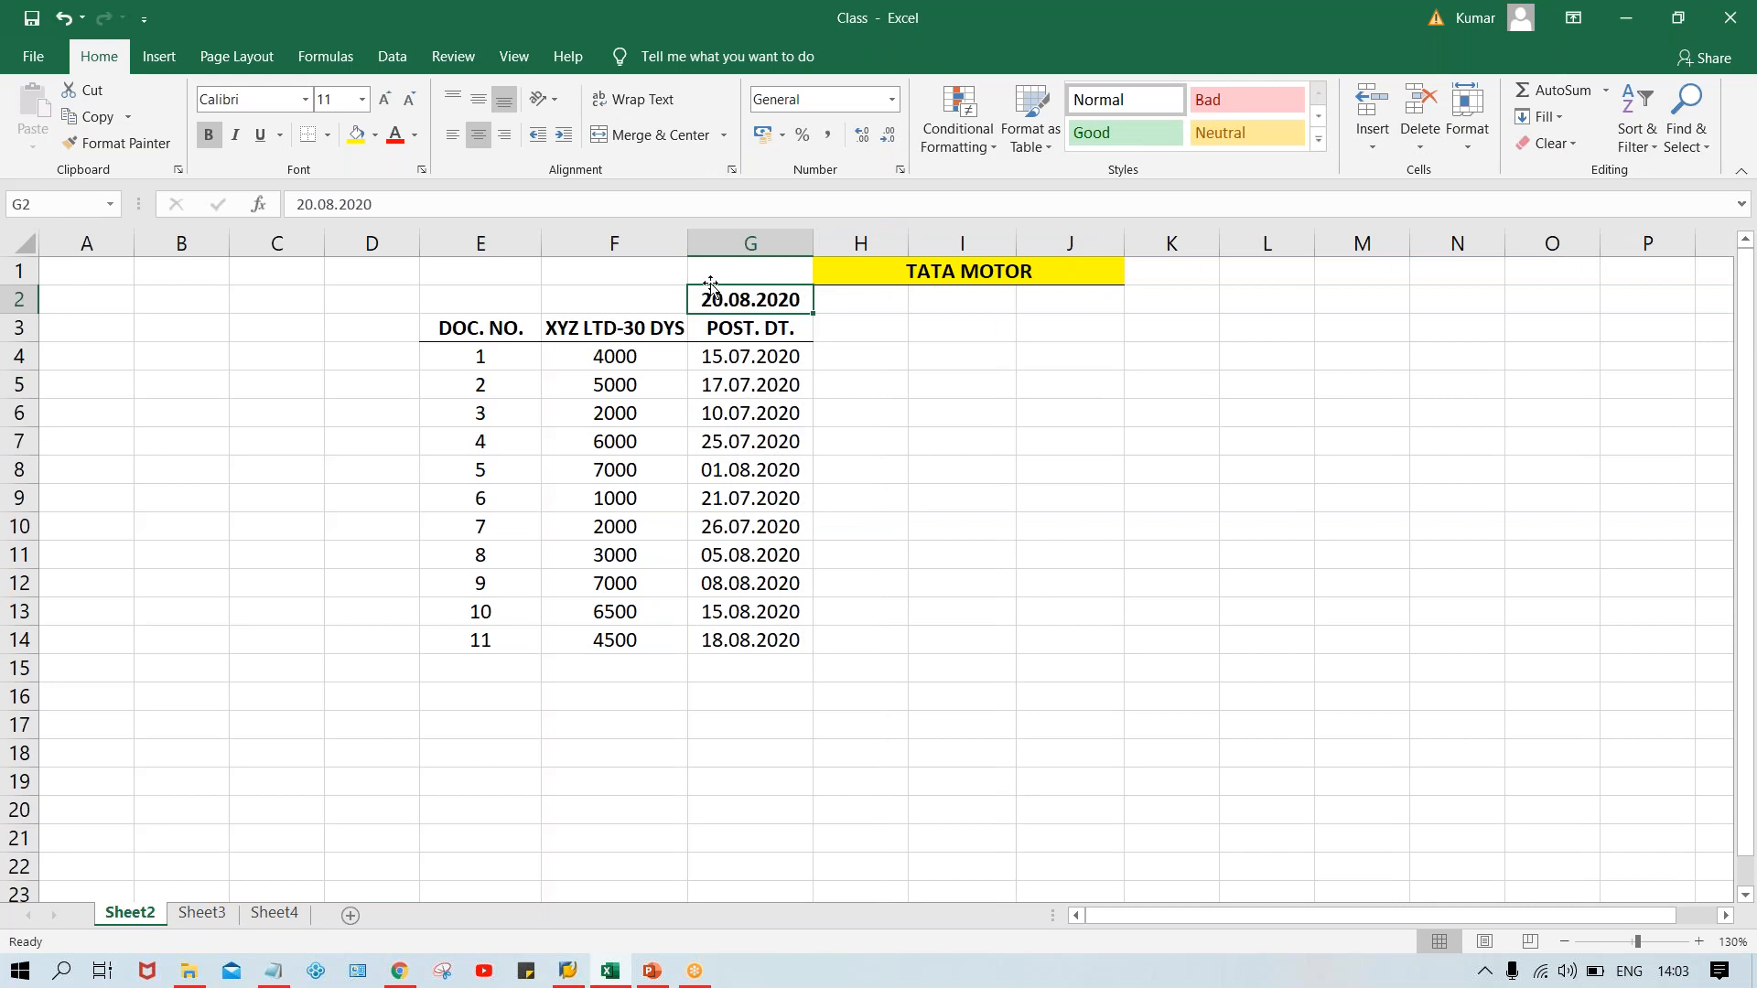
# Label the date in G2 by entering TODAY in the adjacent cell F2.
pyautogui.click(580, 304)
pyautogui.write('TODAY')
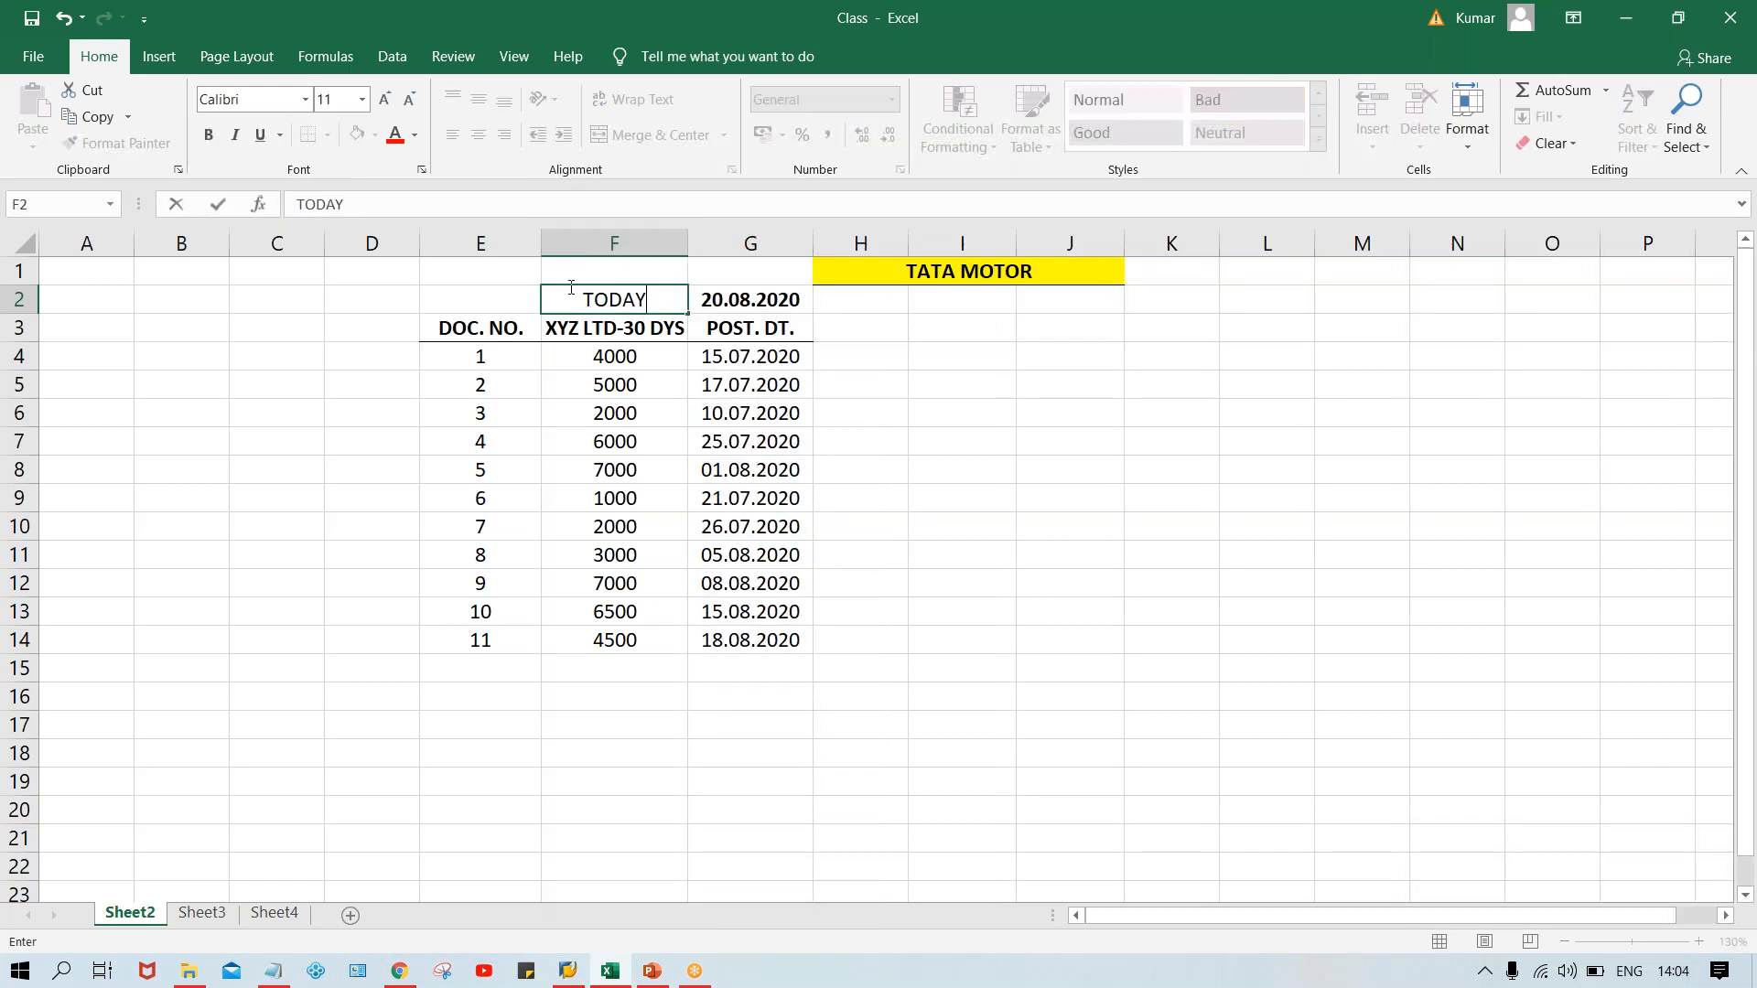
pyautogui.press('Return')
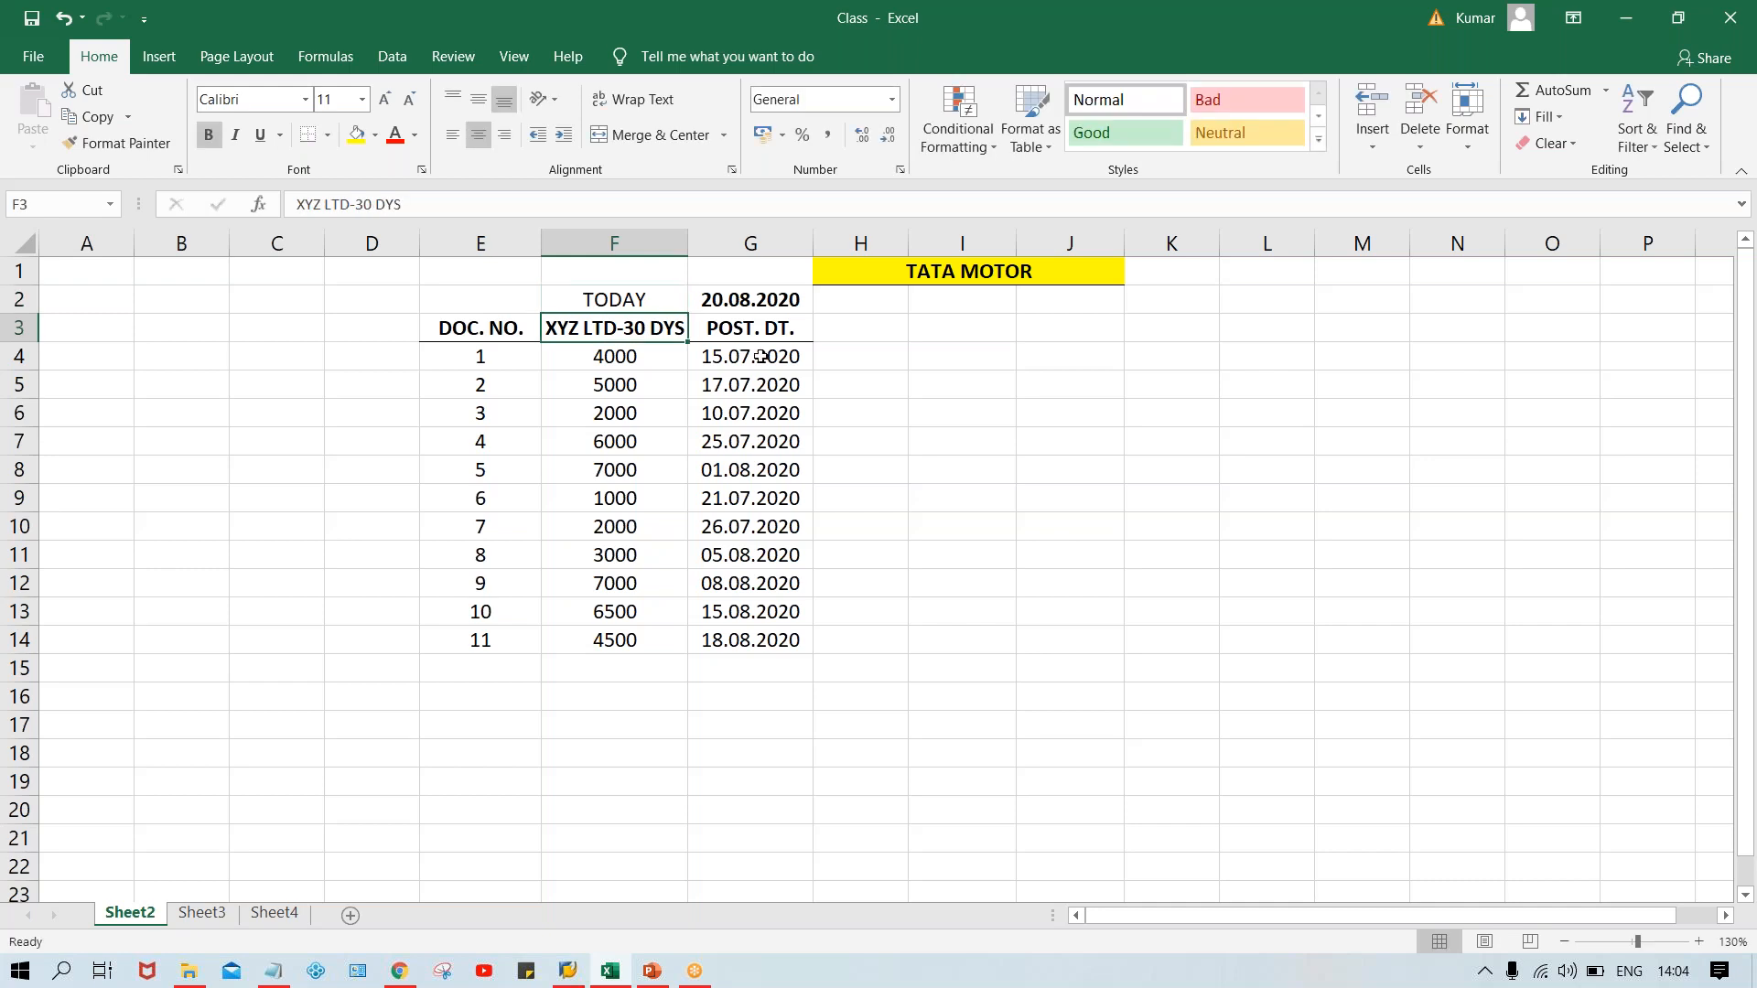
pyautogui.click(670, 293)
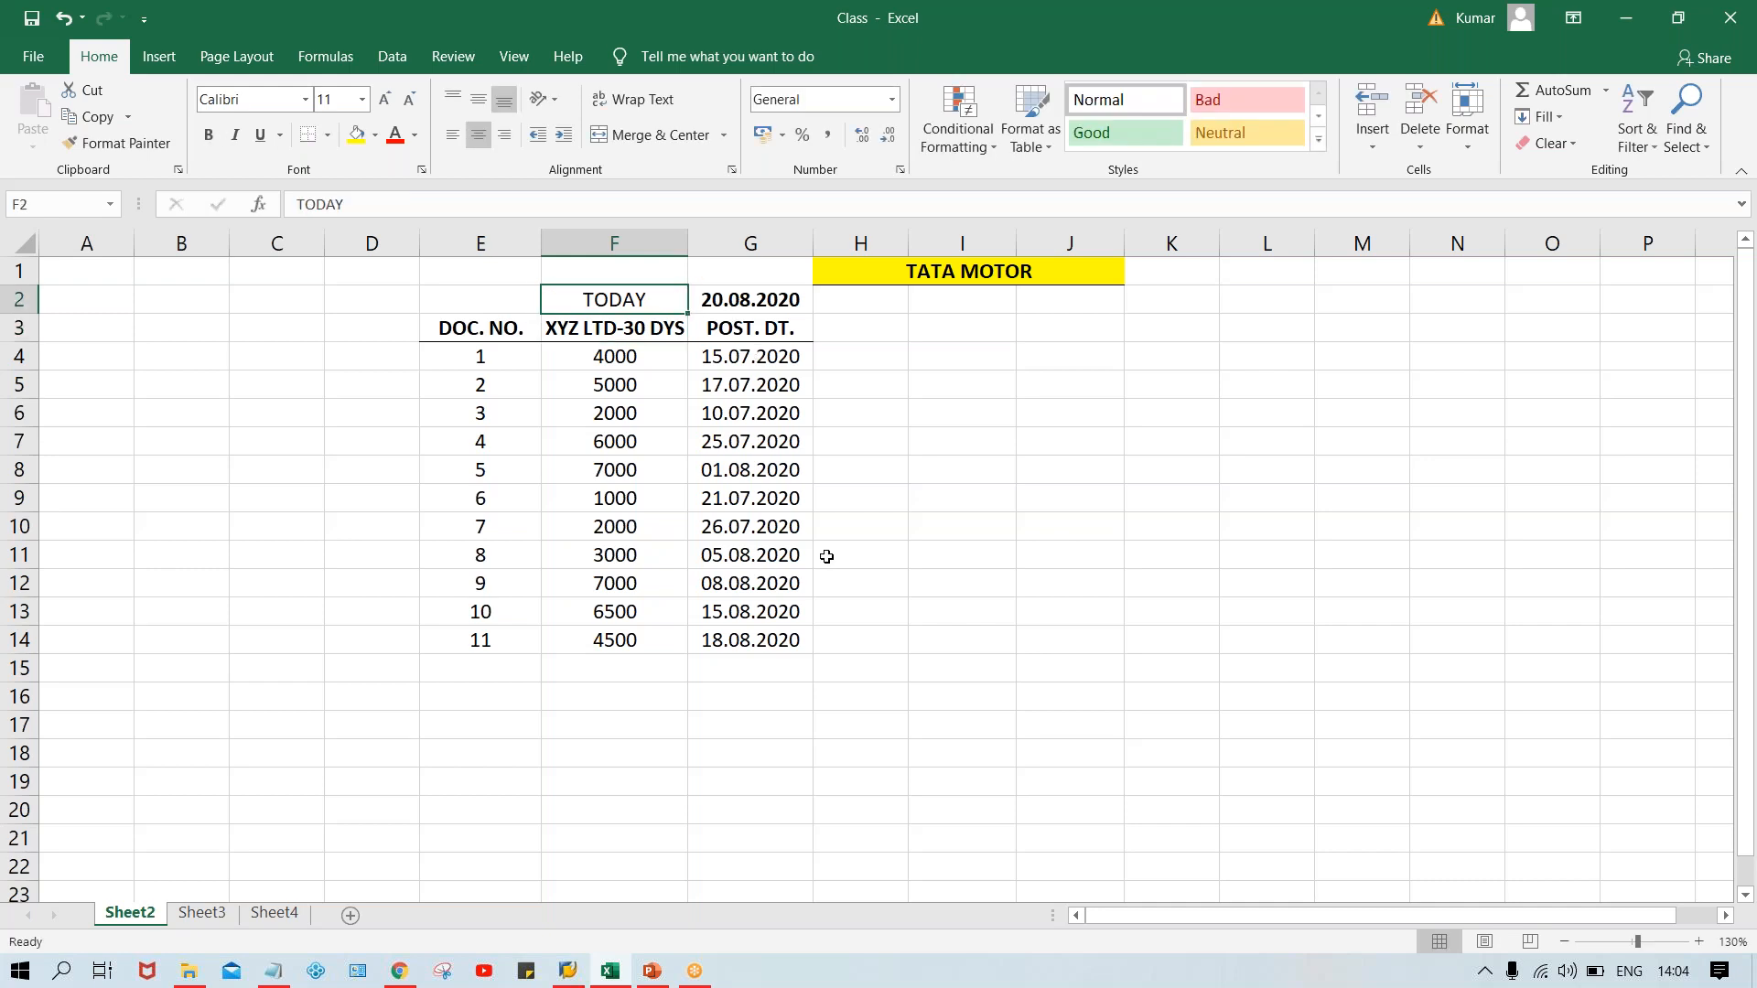
pyautogui.moveTo(735, 367); pyautogui.dragTo(756, 641)
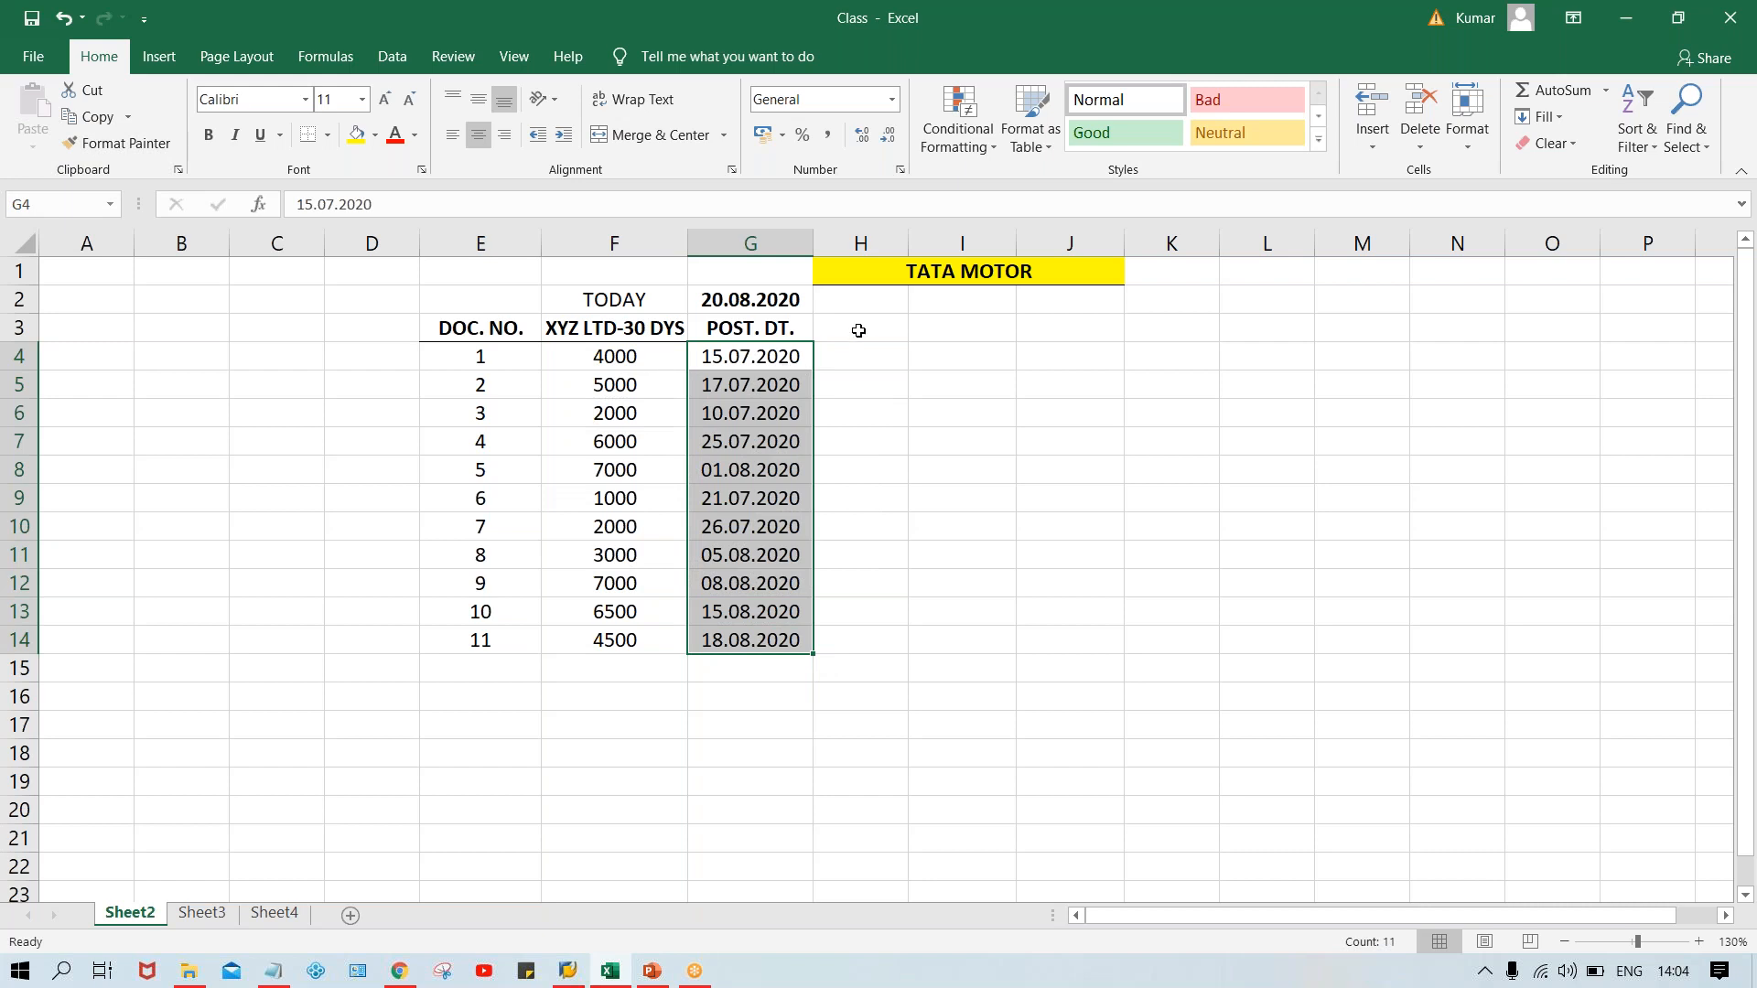
# Add the heading DUE DT. in cell I3, formatted bold.
pyautogui.click(949, 328)
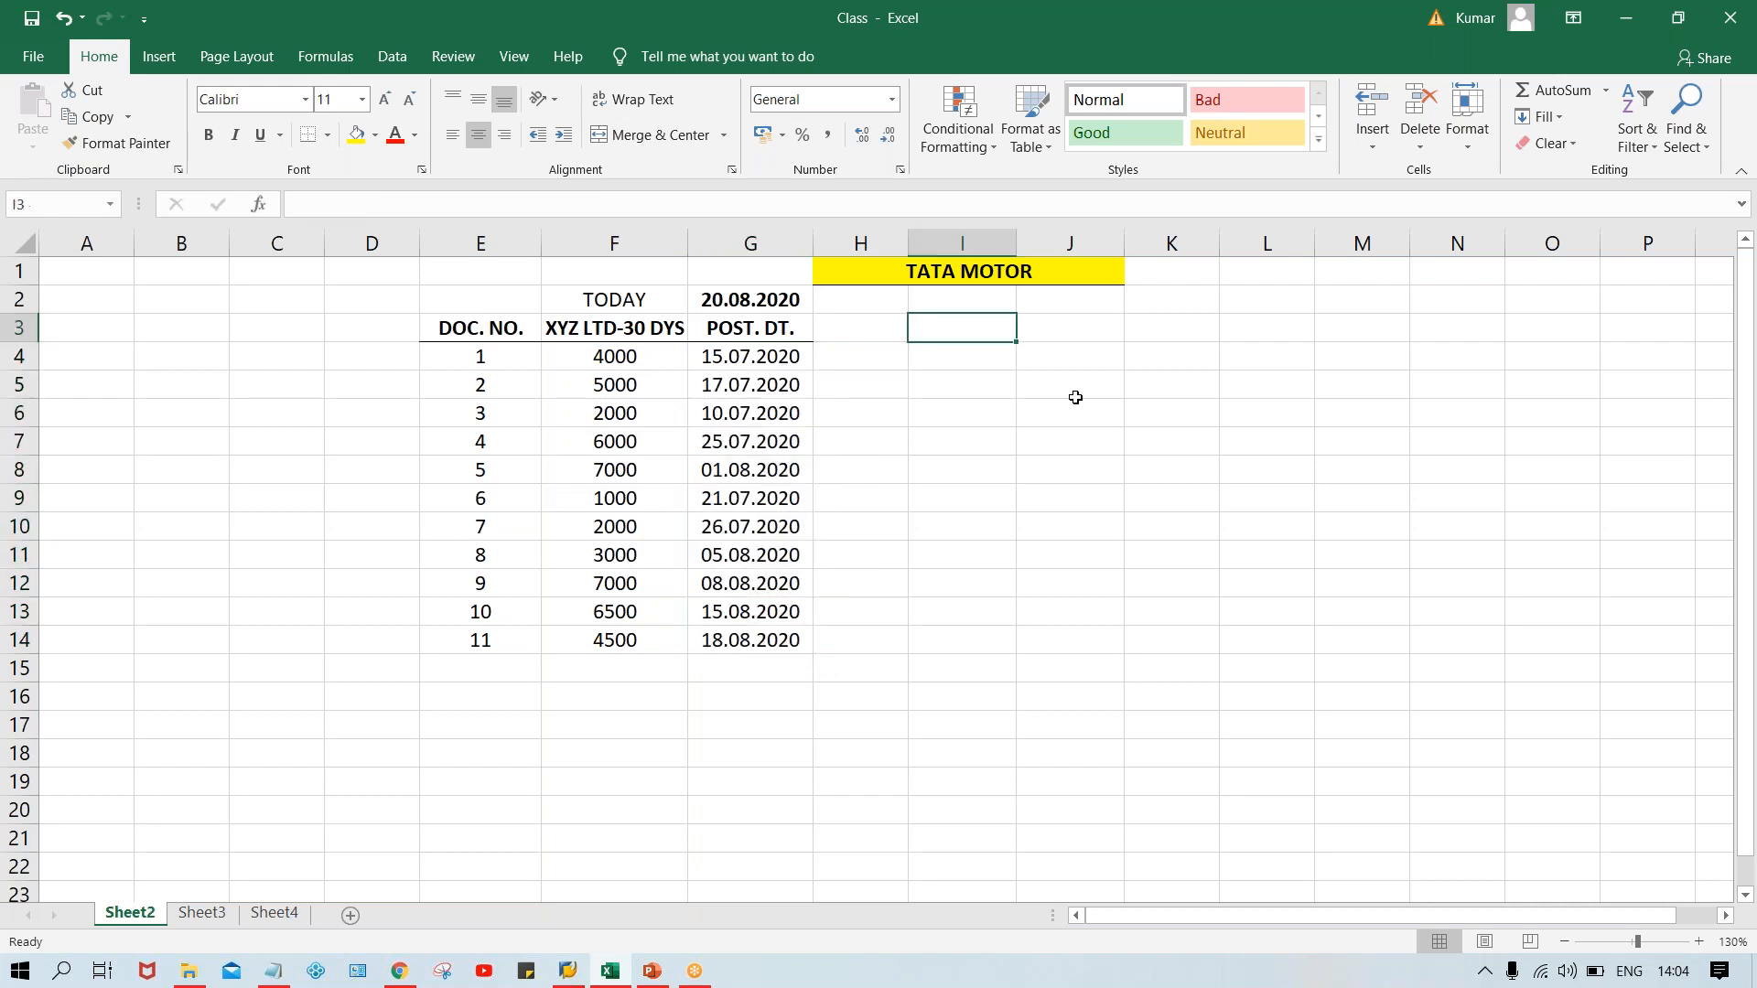
pyautogui.write('DUE DT.')
pyautogui.press('Return')
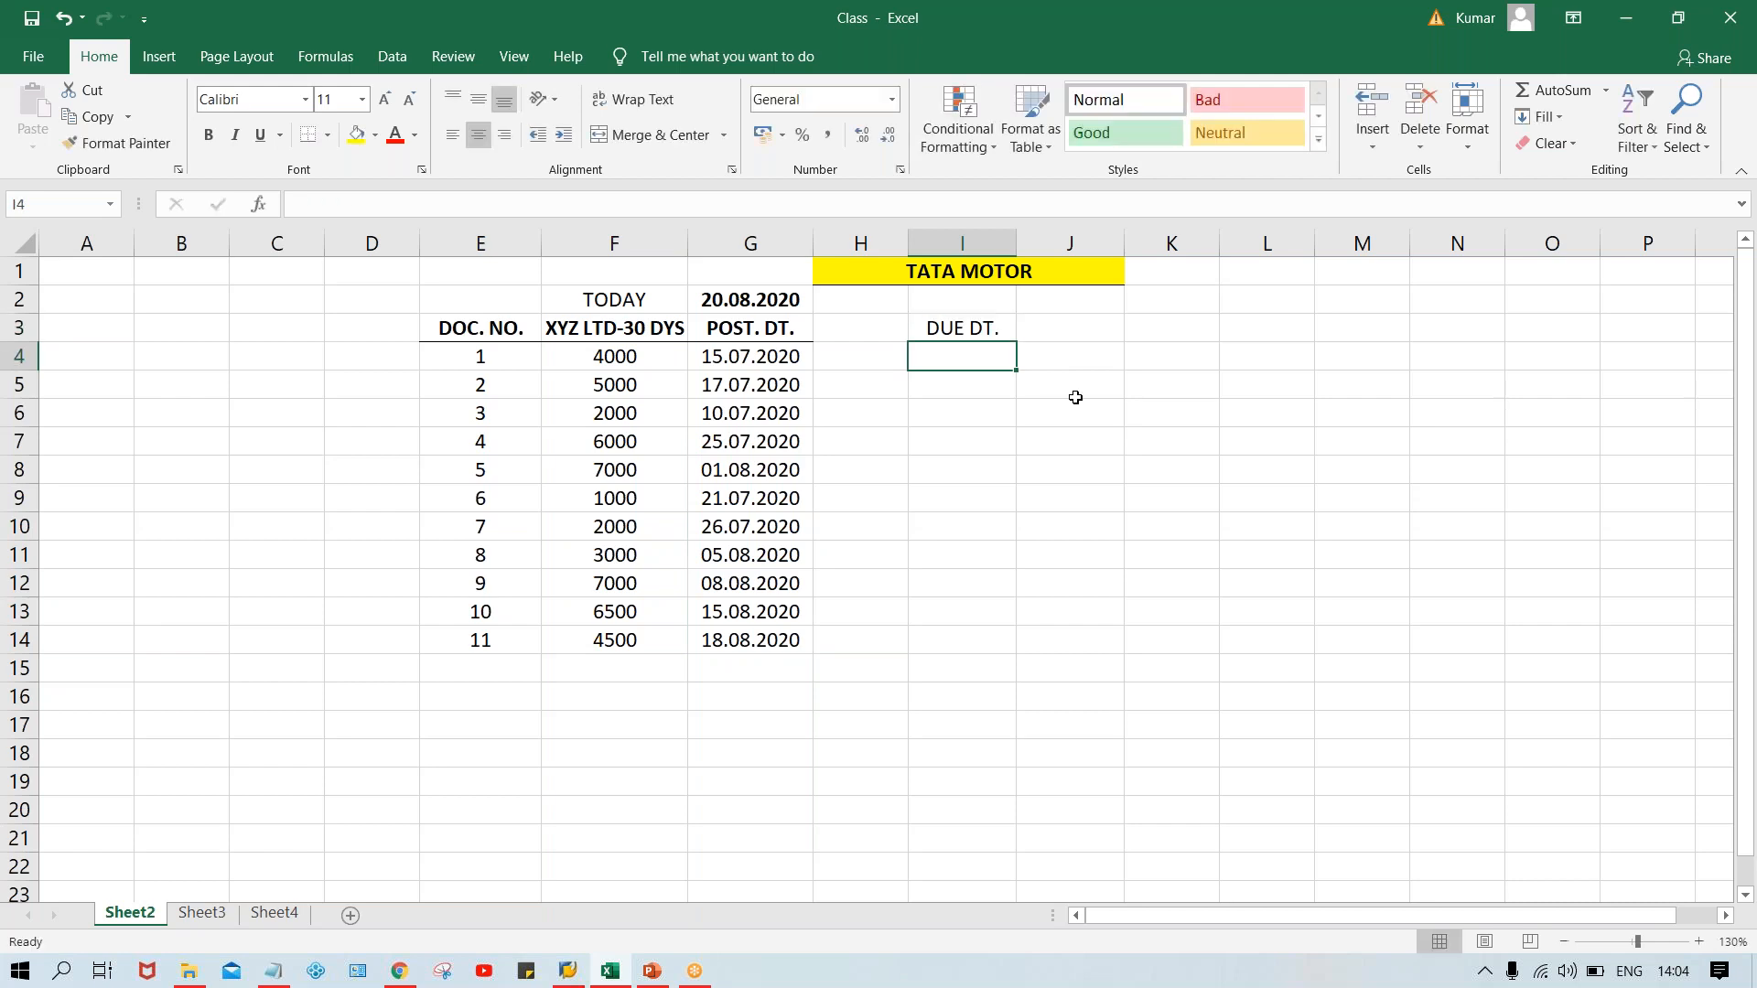
pyautogui.click(962, 332)
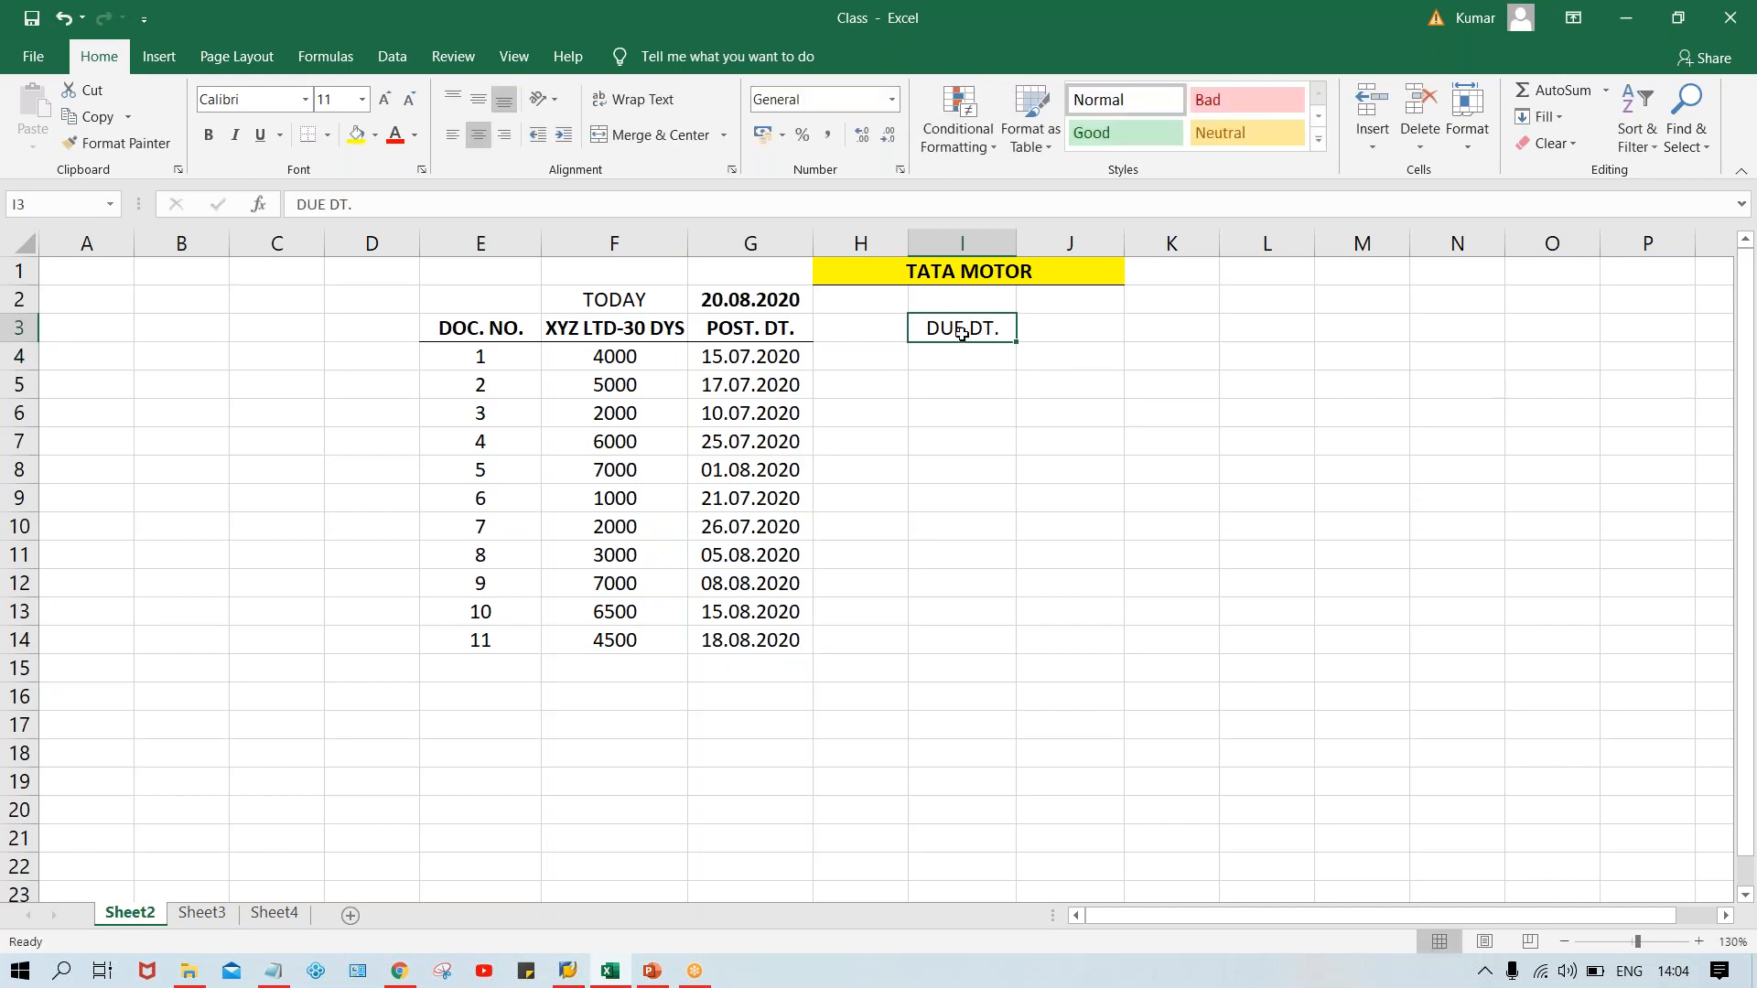
pyautogui.hotkey('ctrl', 'b')
pyautogui.click(858, 351)
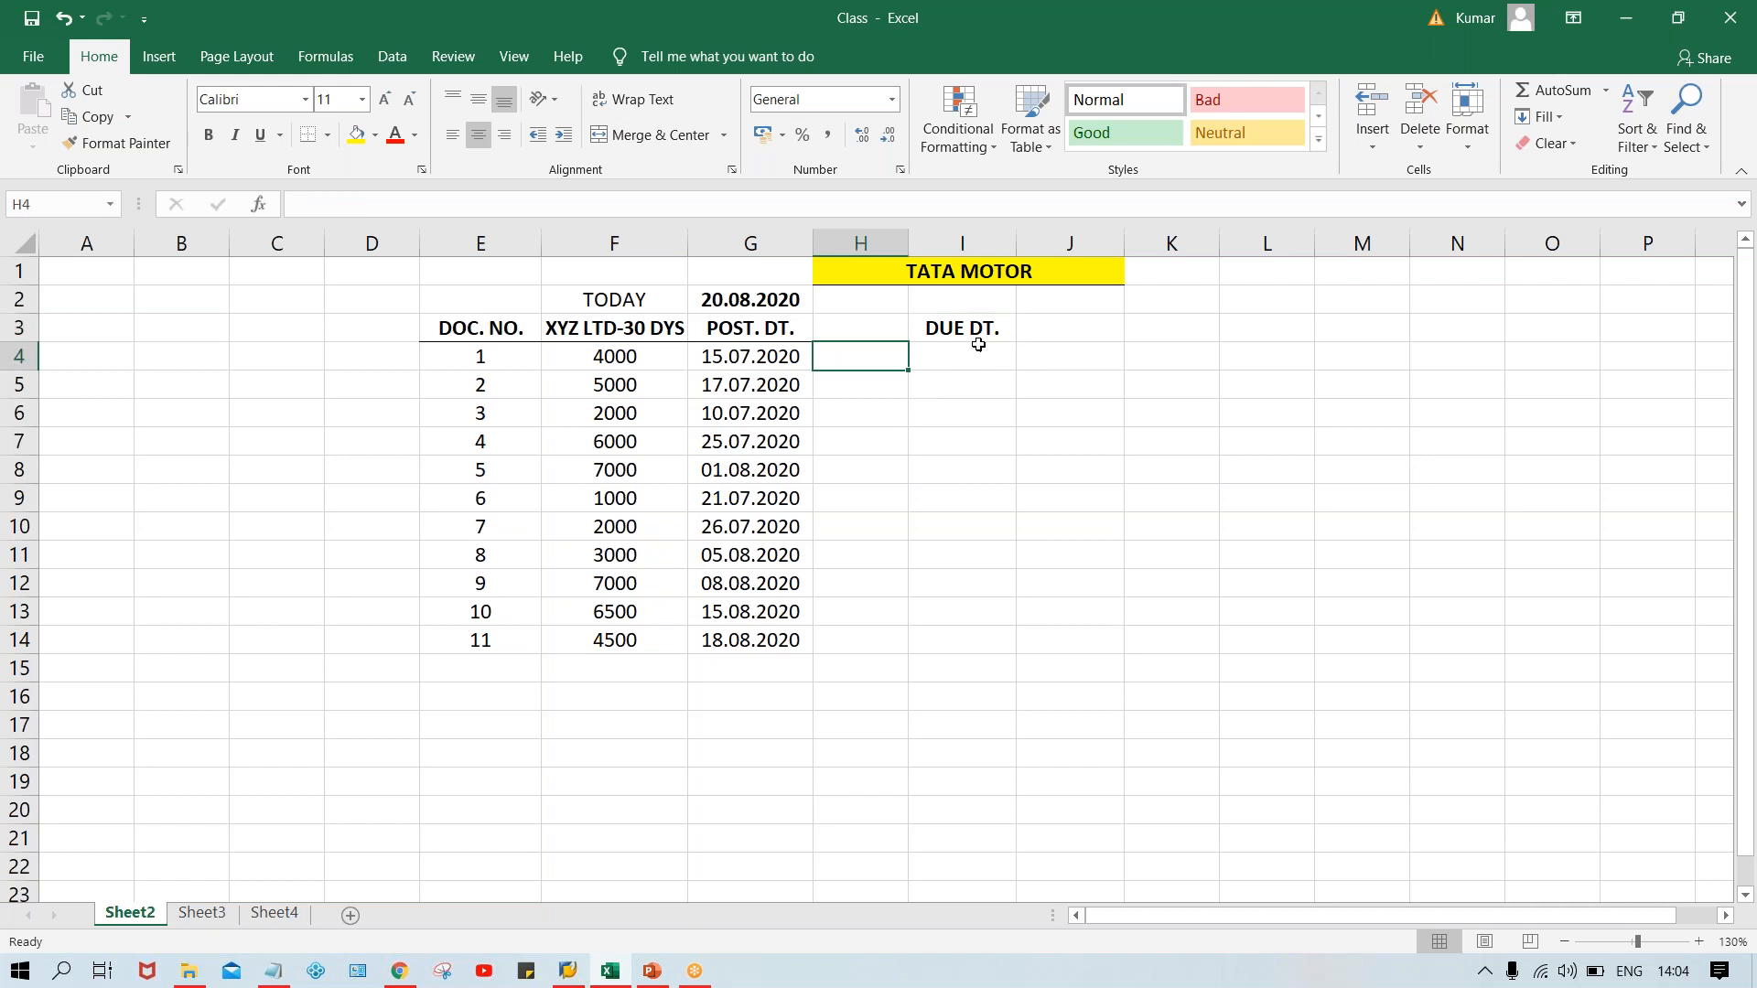
# Add the heading TOP in cell H3, between the POST. DT. and DUE DT. headings.
pyautogui.click(981, 347)
pyautogui.click(863, 335)
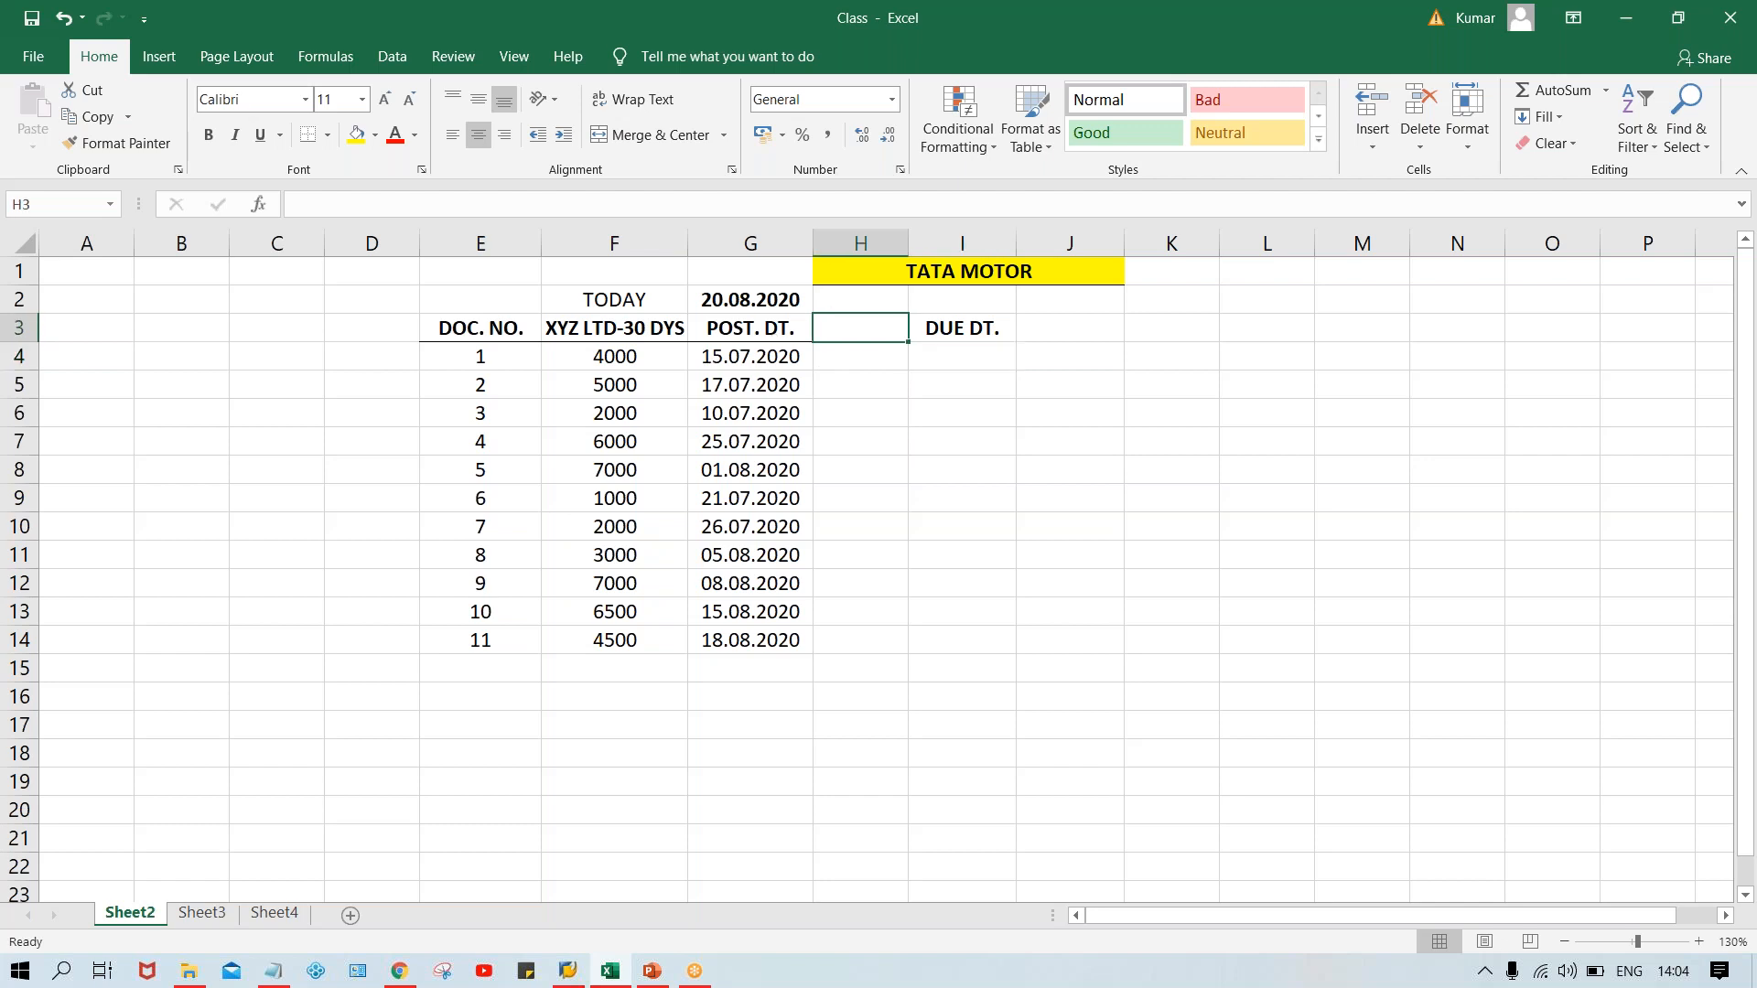
pyautogui.write('TO9')
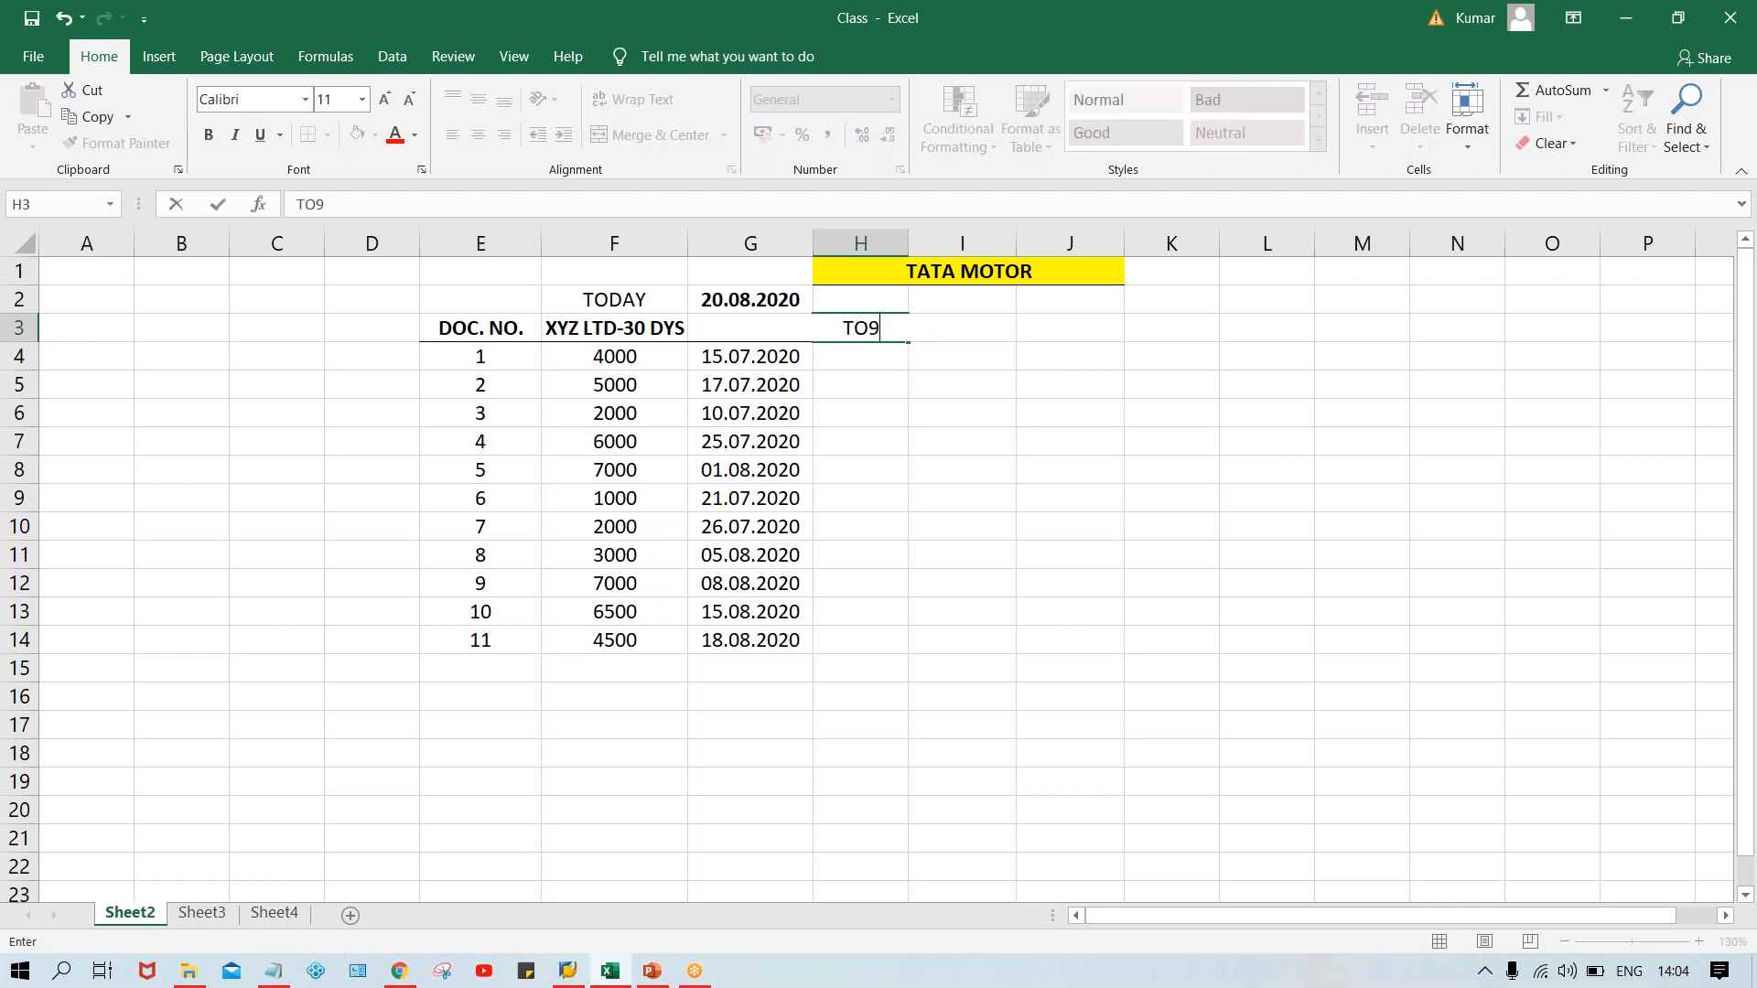
pyautogui.press('BackSpace')
pyautogui.write('P')
pyautogui.press('Return')
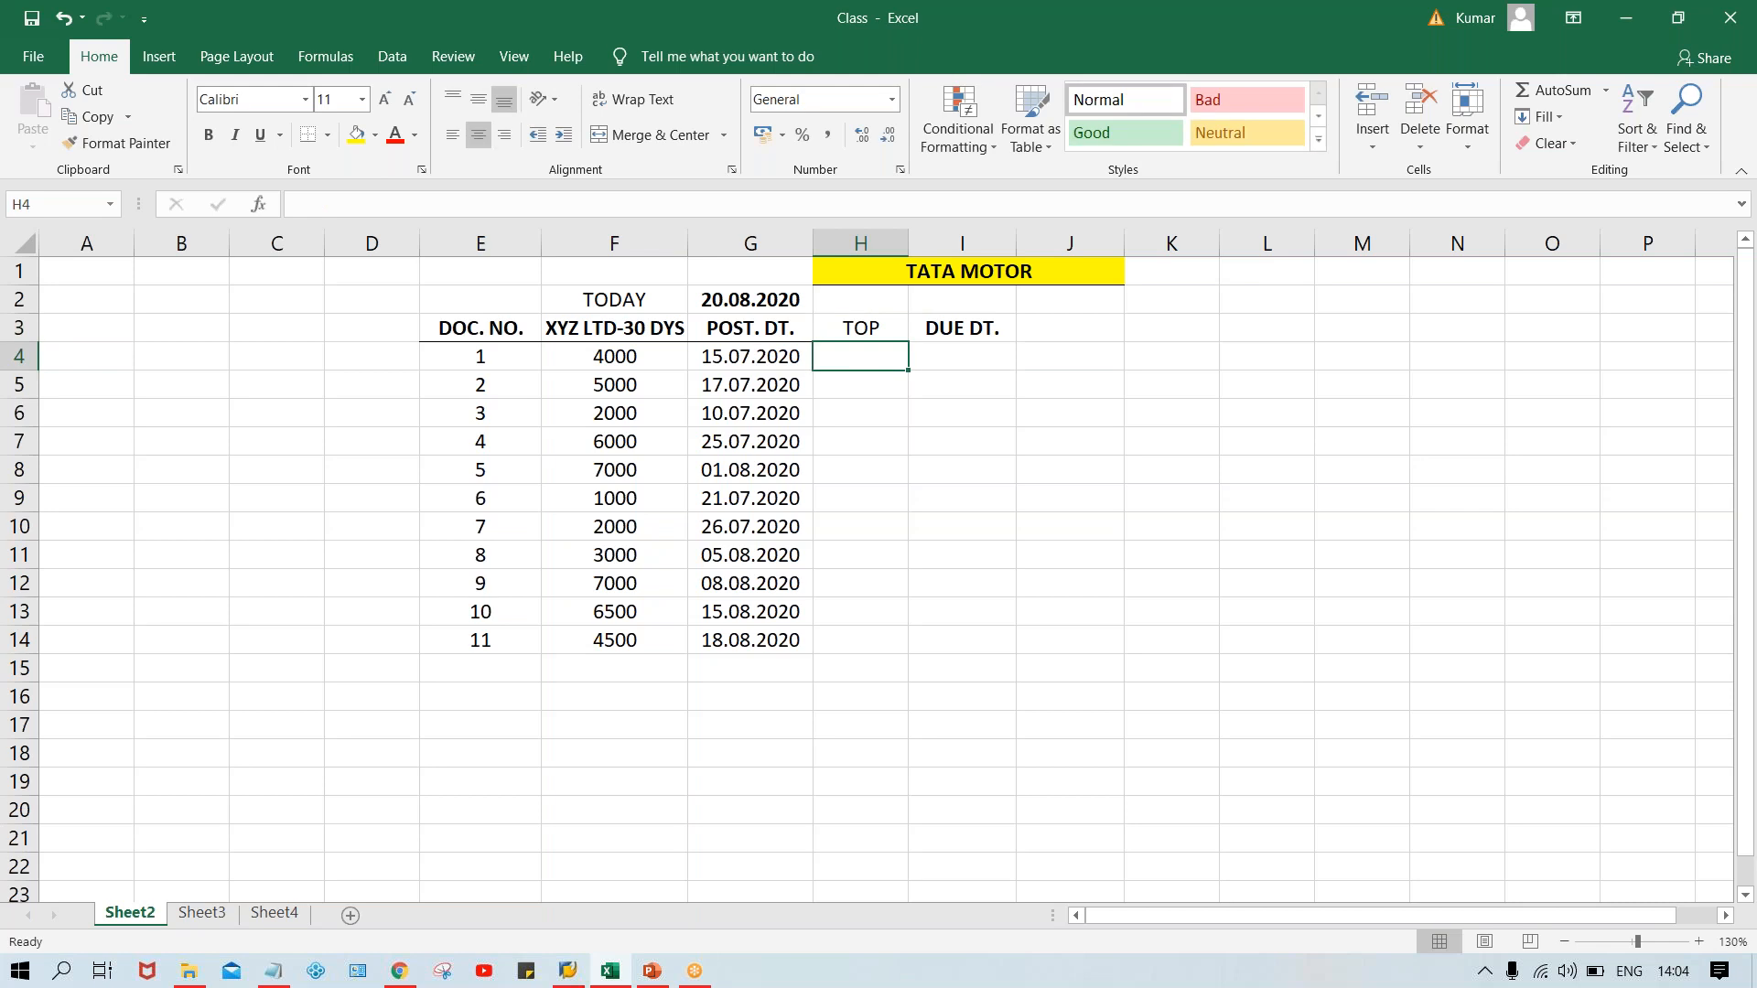
# Format the headings in H3 and I3 bold with a bottom border, like the other table headings.
pyautogui.click(850, 320)
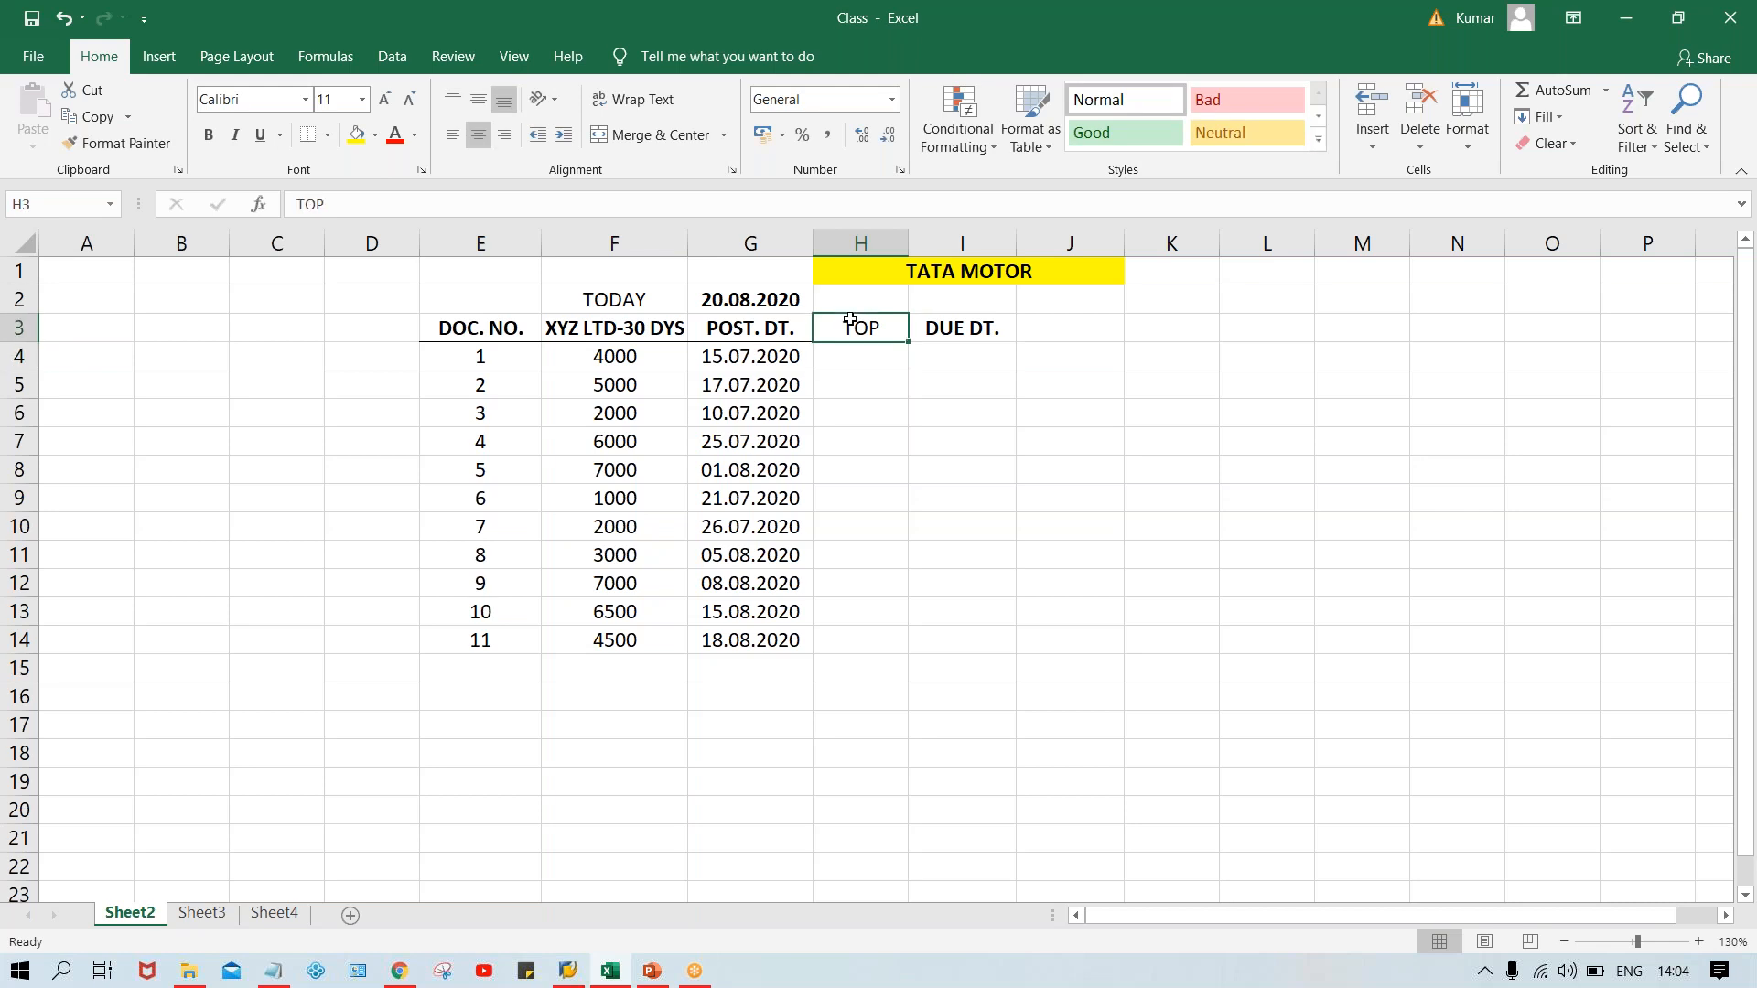
pyautogui.click(933, 384)
pyautogui.moveTo(853, 327); pyautogui.dragTo(951, 323)
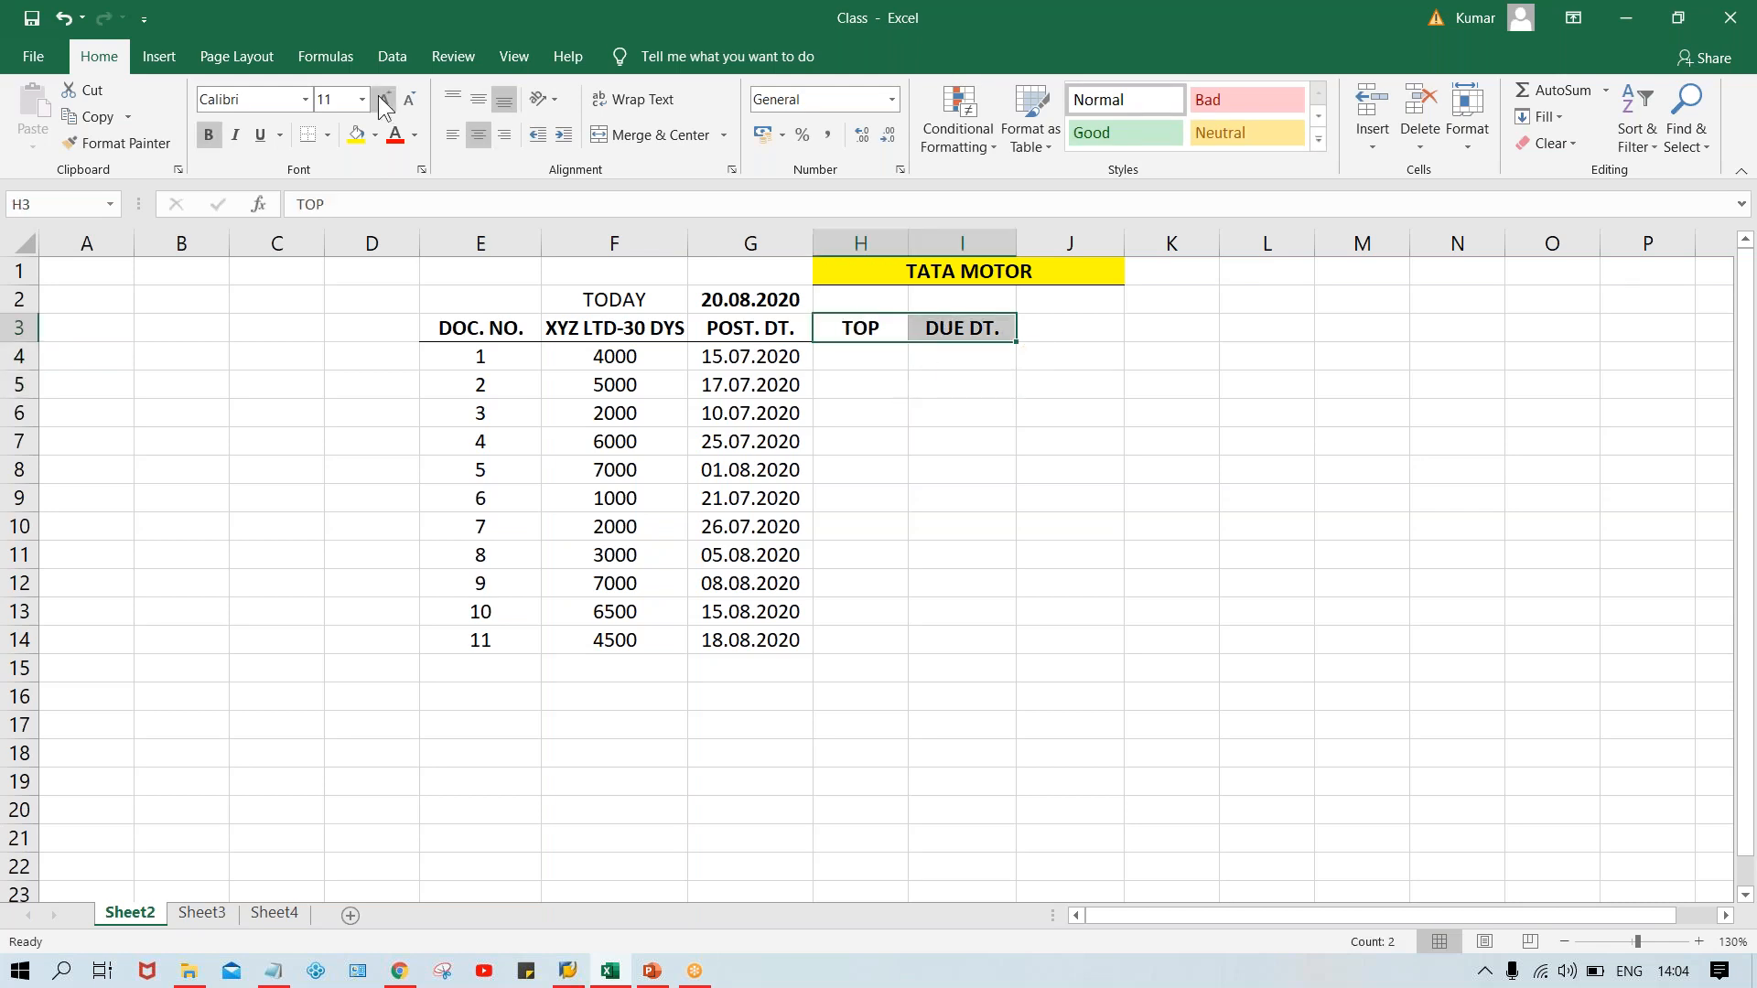
pyautogui.click(1011, 405)
# Enter +30 as text in H4 and fill it down through H14.
pyautogui.click(867, 377)
pyautogui.click(851, 352)
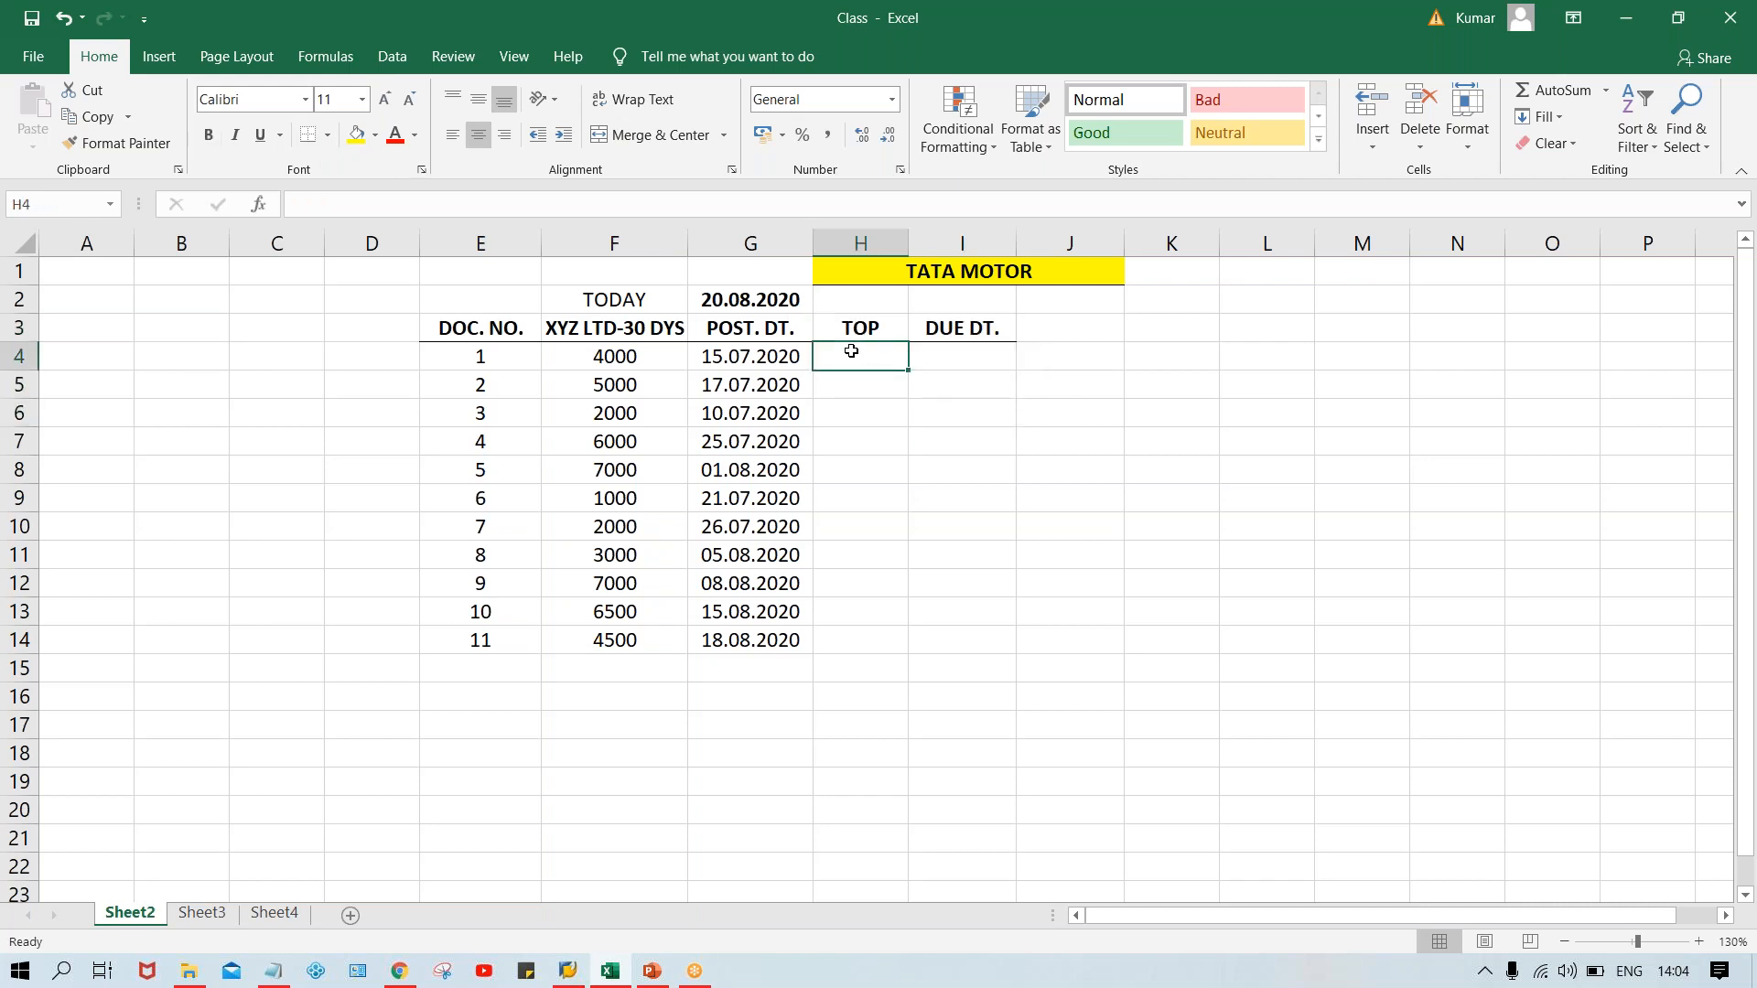
pyautogui.write("'")
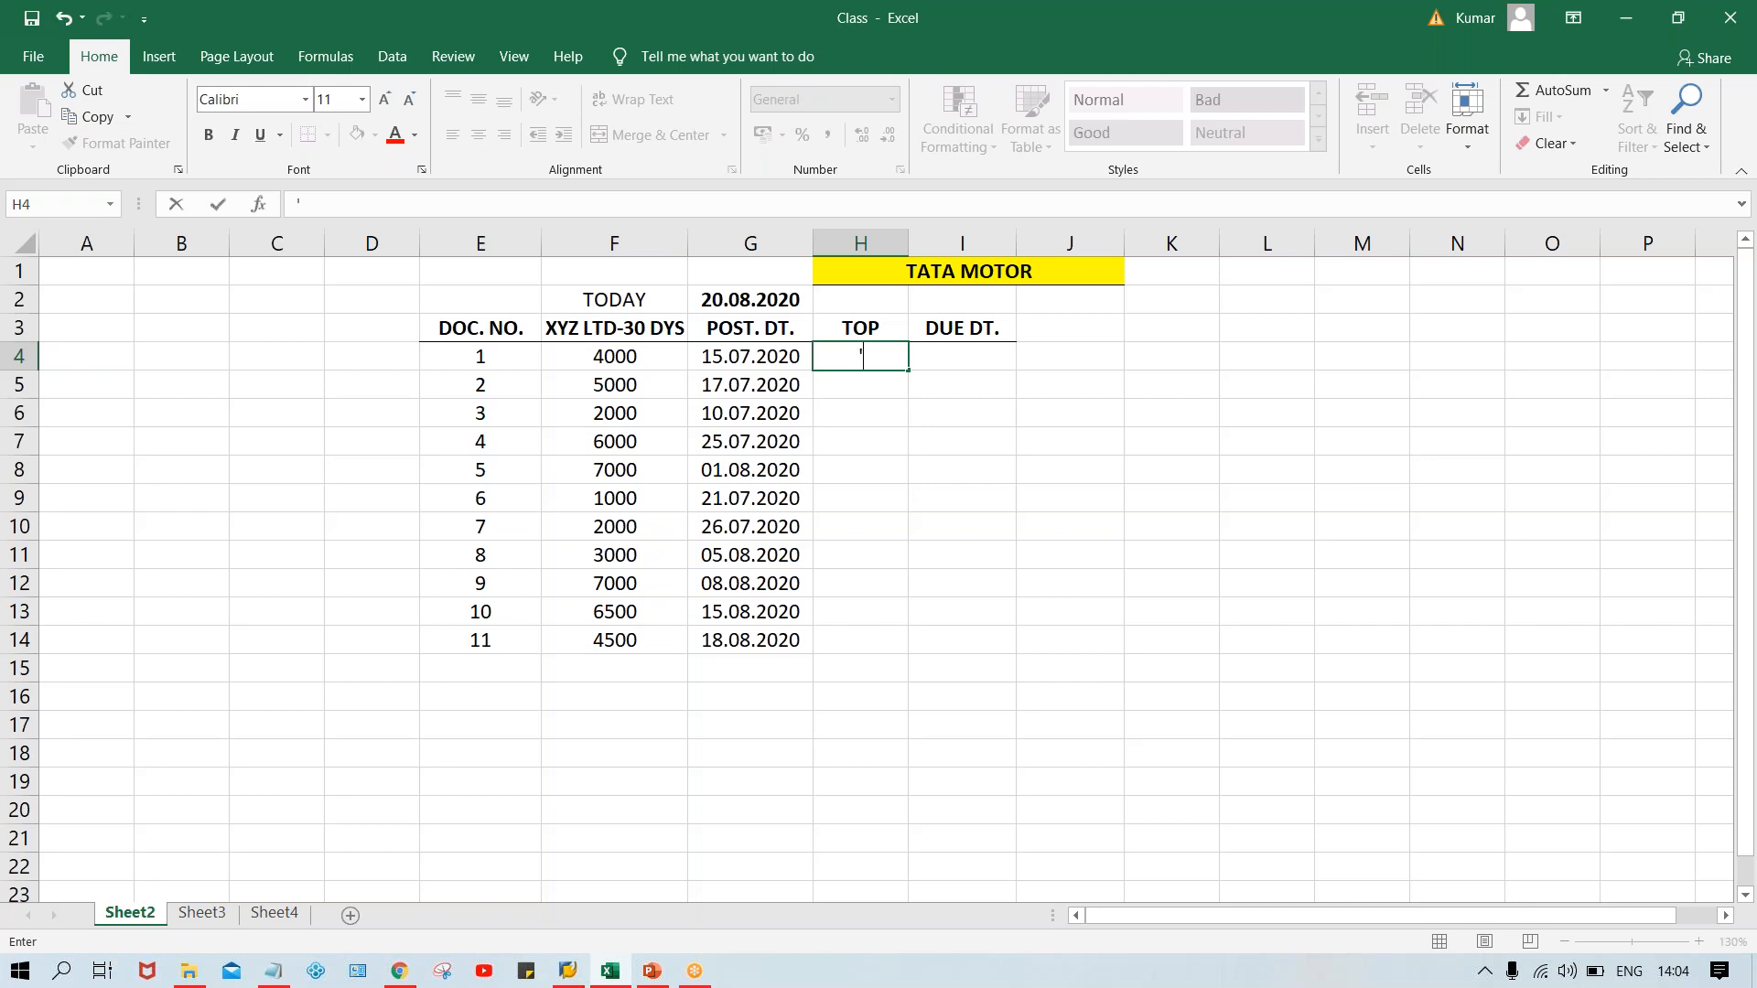
pyautogui.write('+30')
pyautogui.press('Return')
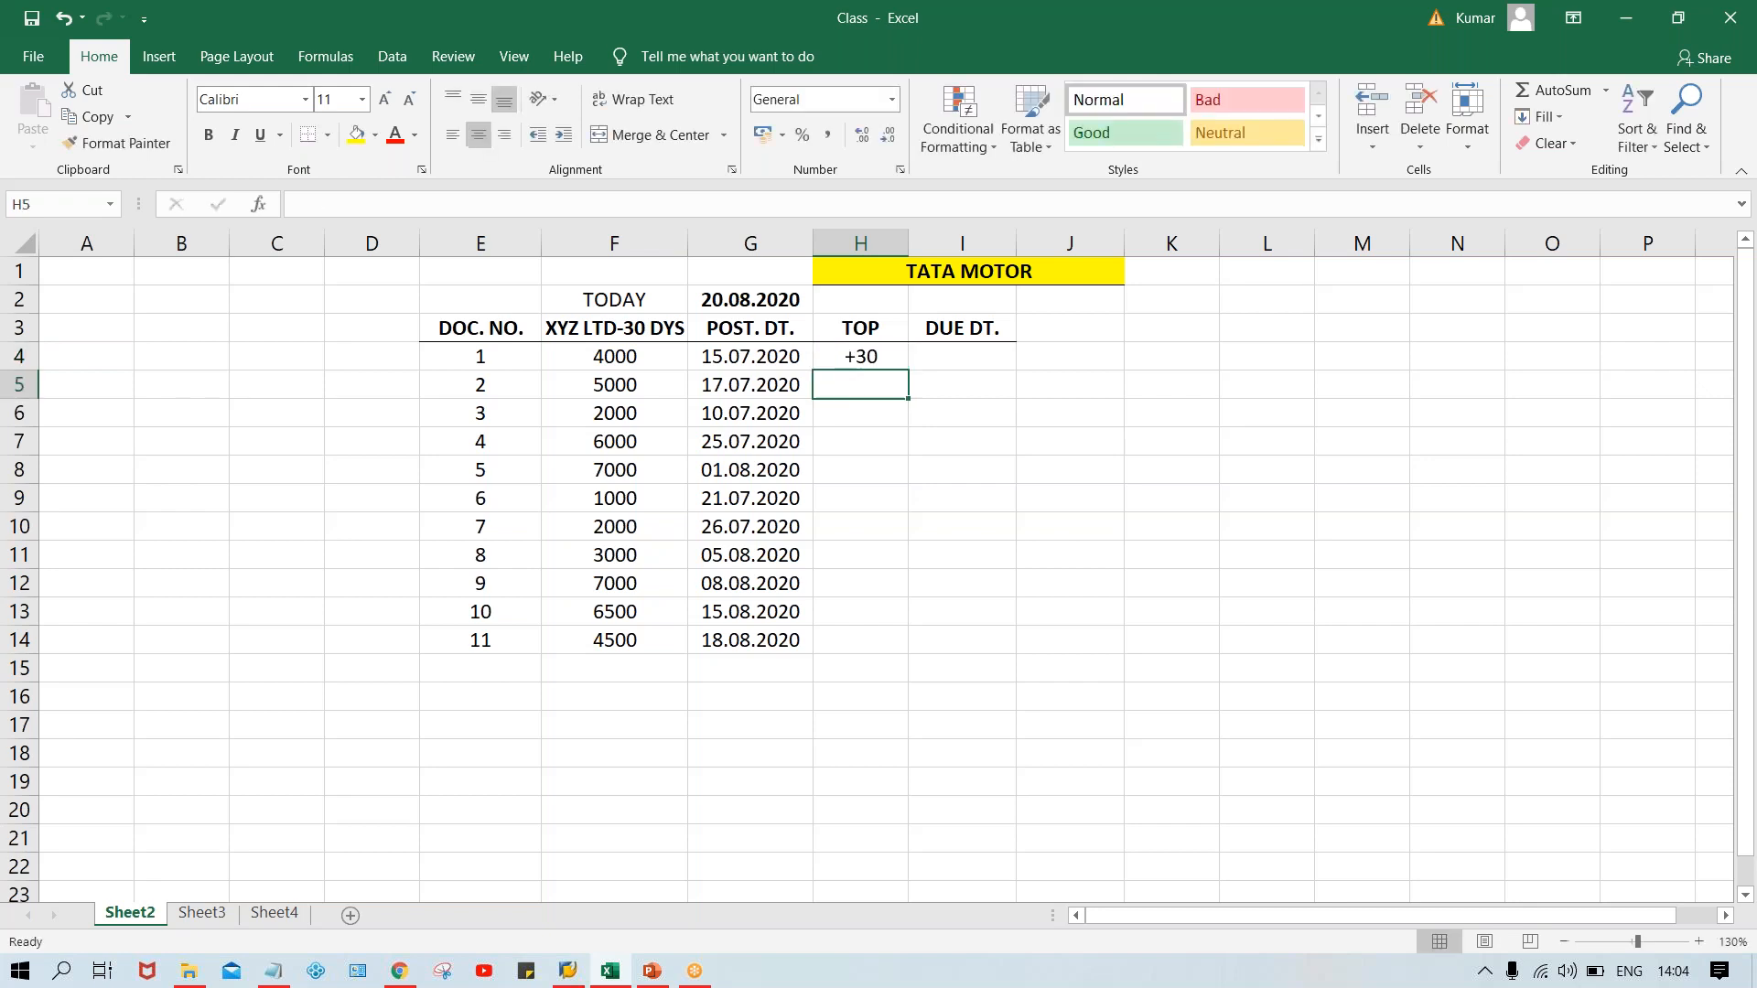
pyautogui.moveTo(846, 350); pyautogui.dragTo(870, 647)
pyautogui.hotkey('ctrl', 'd')
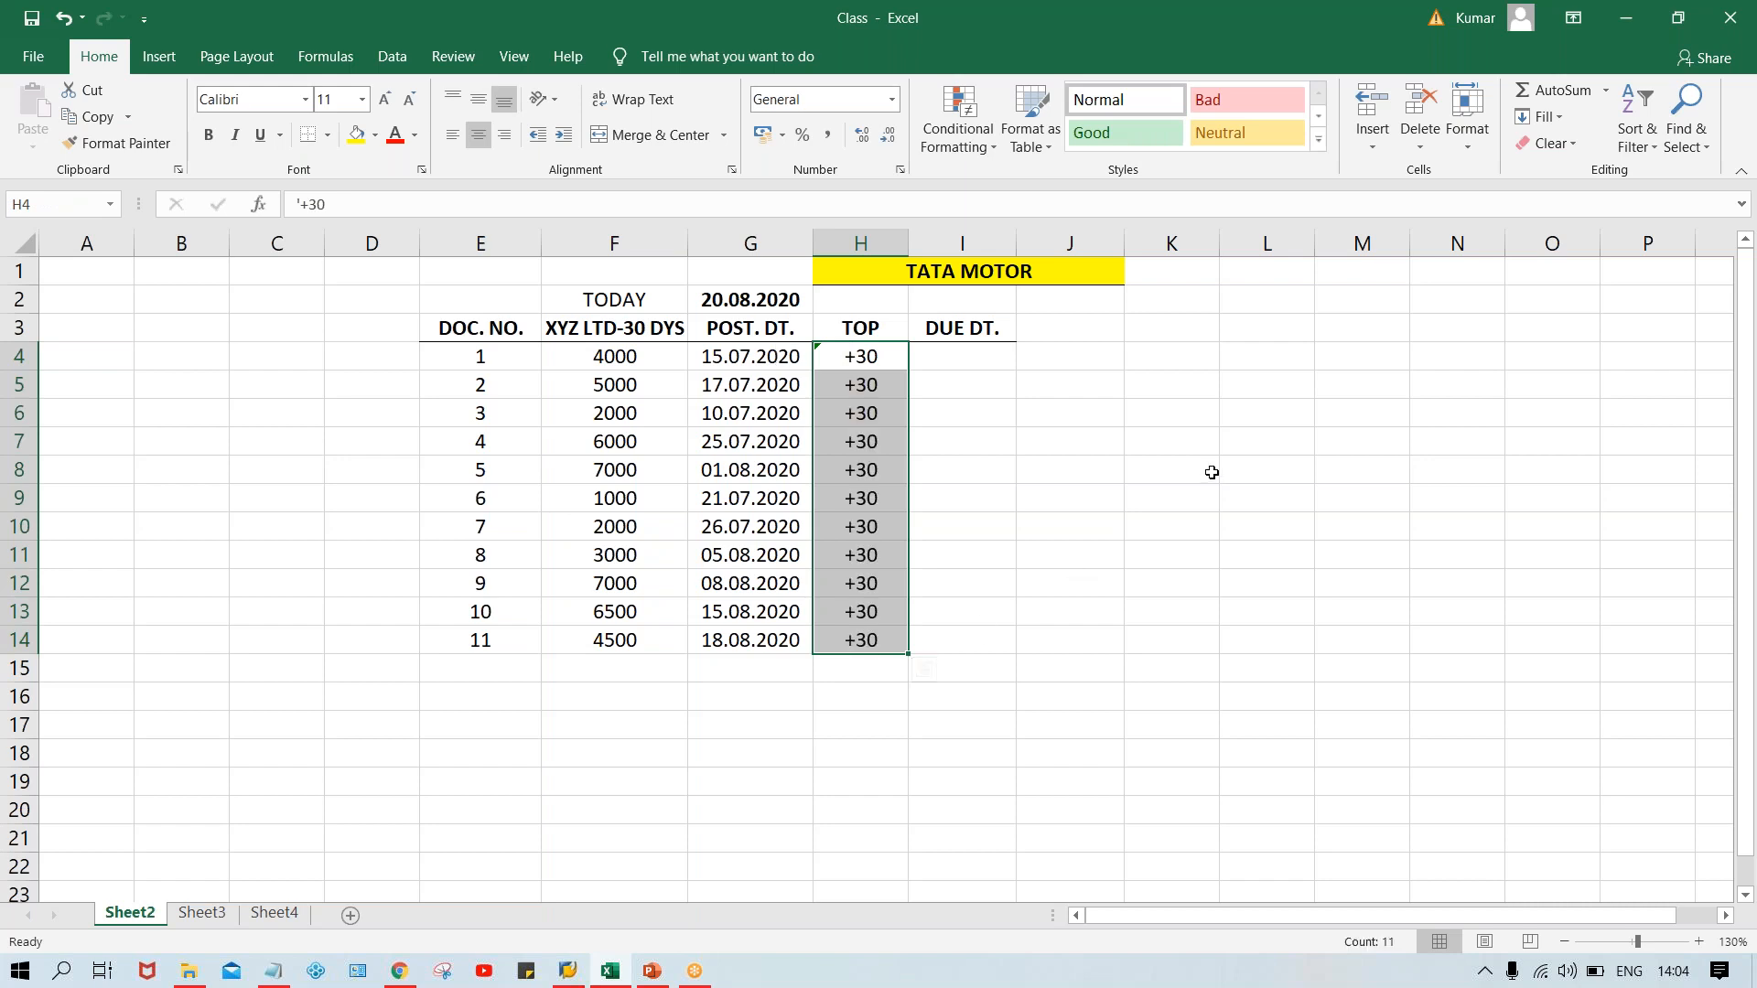
pyautogui.click(1211, 470)
# Review how the posting dates in column G and the 30-day terms in column H determine the due date.
pyautogui.click(782, 356)
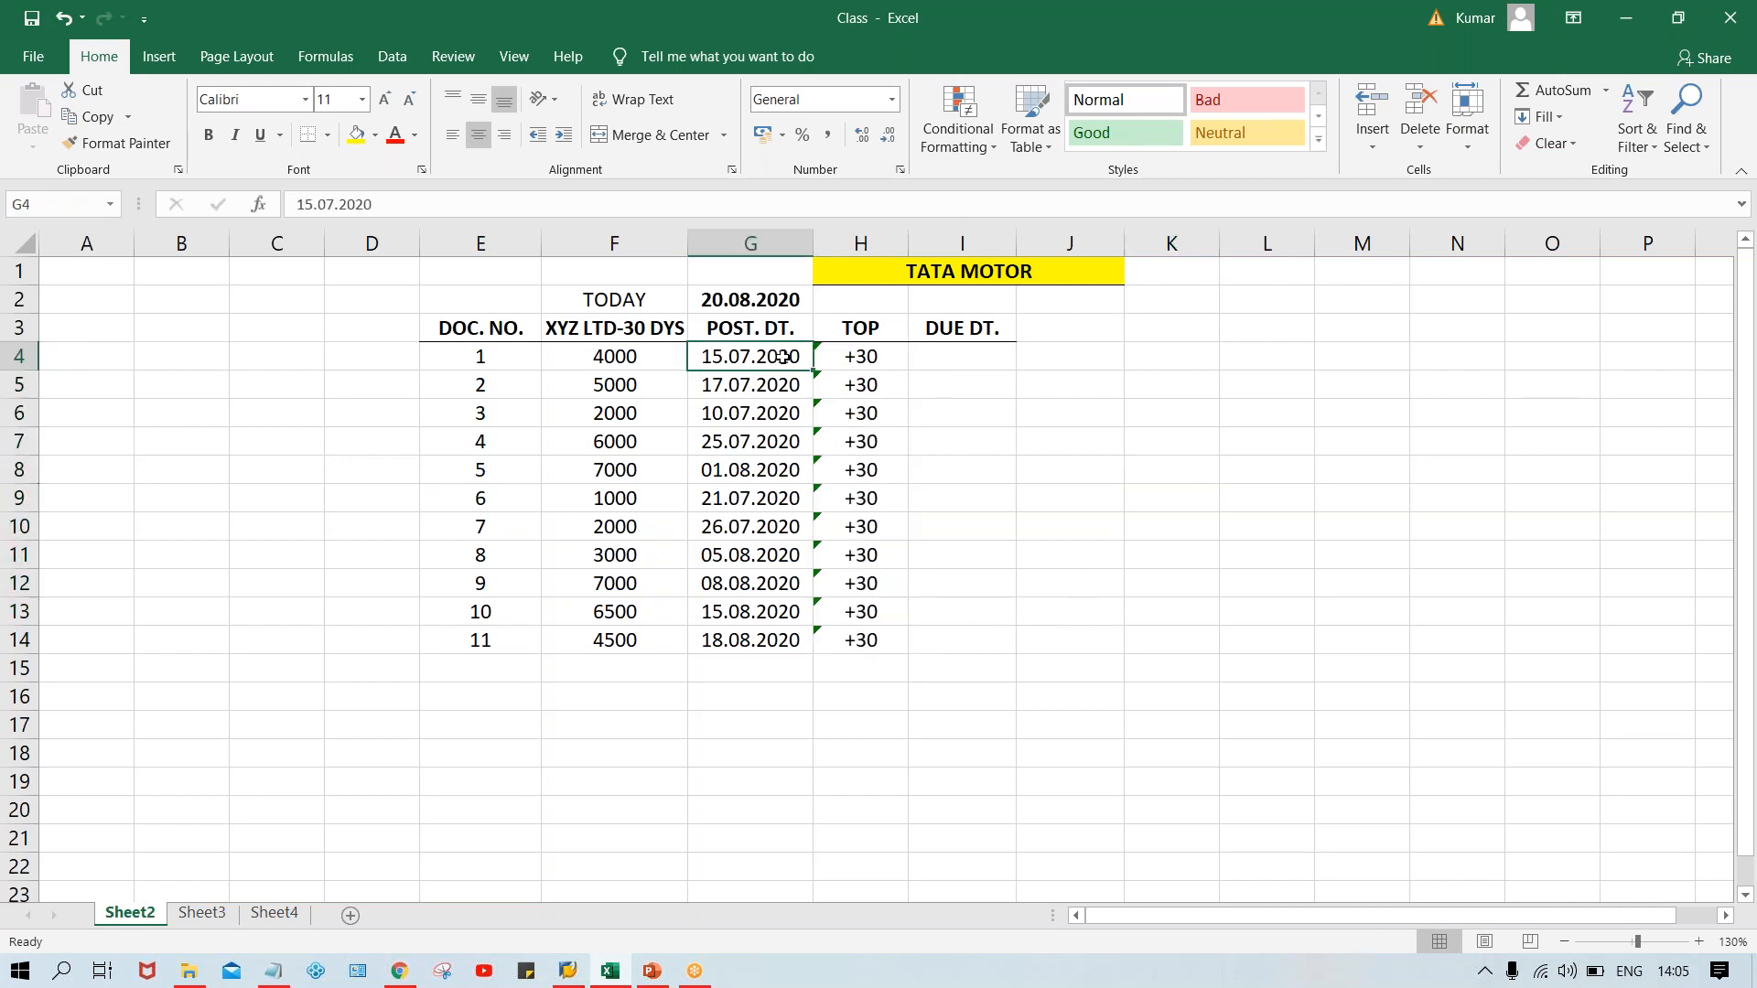
pyautogui.click(760, 393)
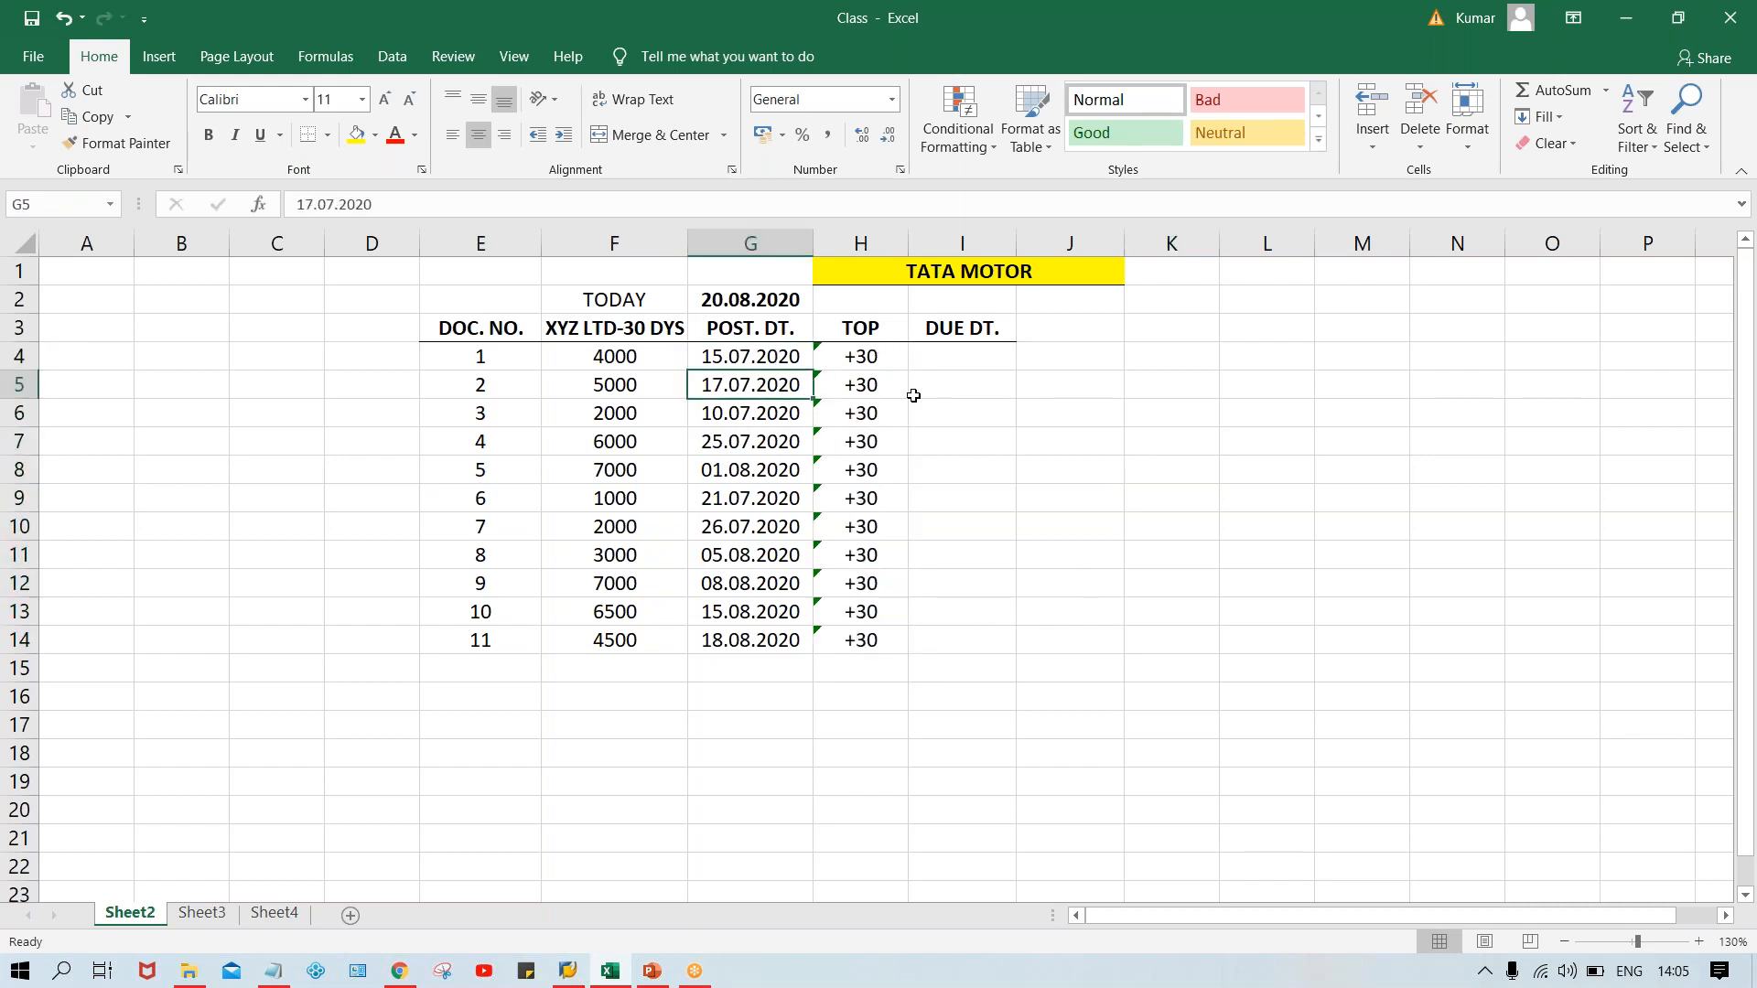
pyautogui.click(883, 385)
pyautogui.click(773, 414)
pyautogui.click(892, 413)
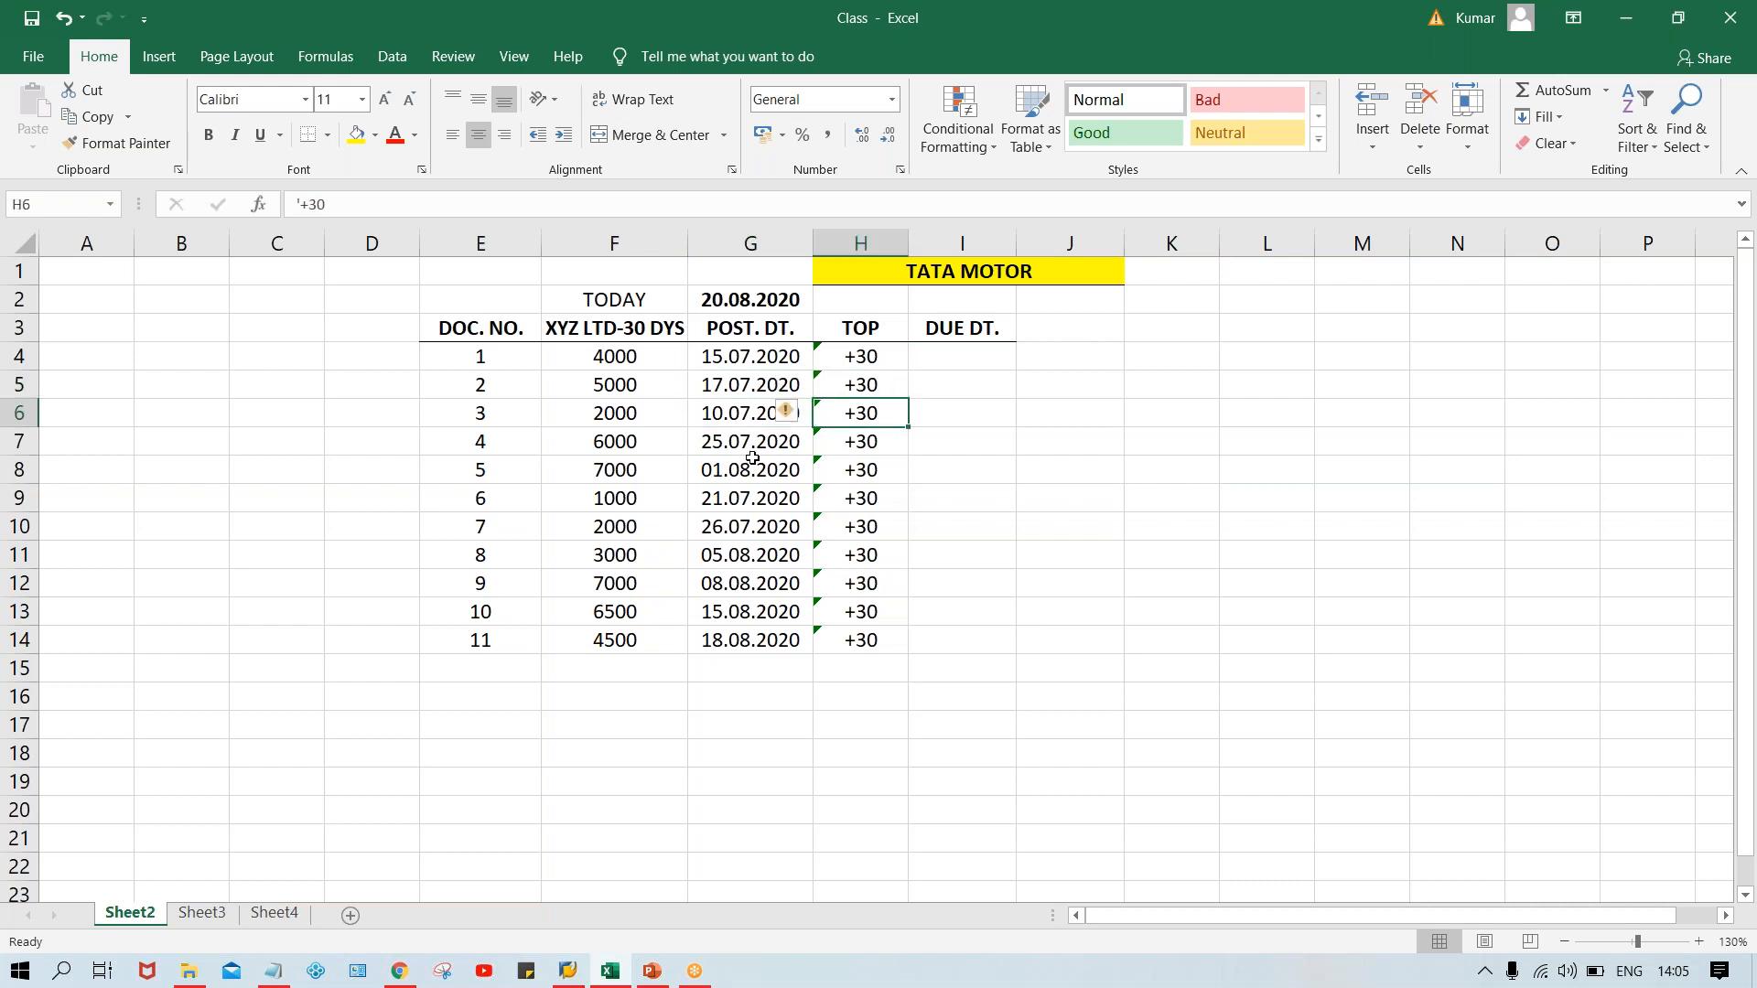
pyautogui.click(736, 459)
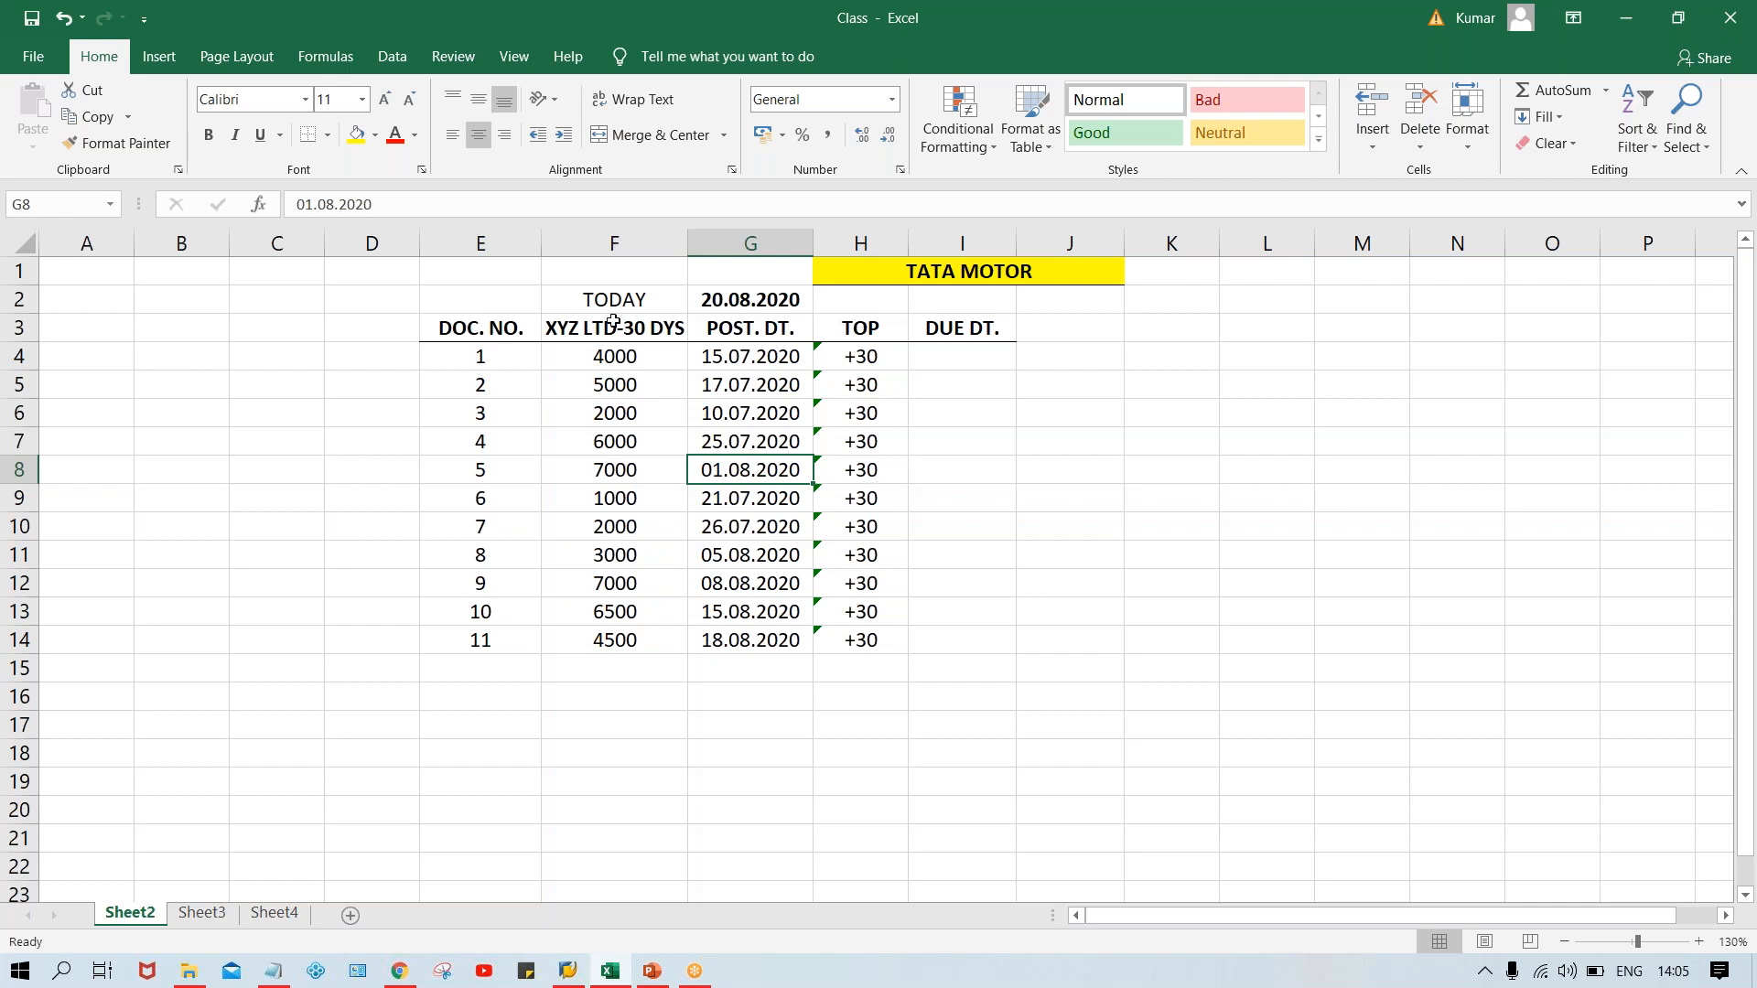
pyautogui.click(613, 319)
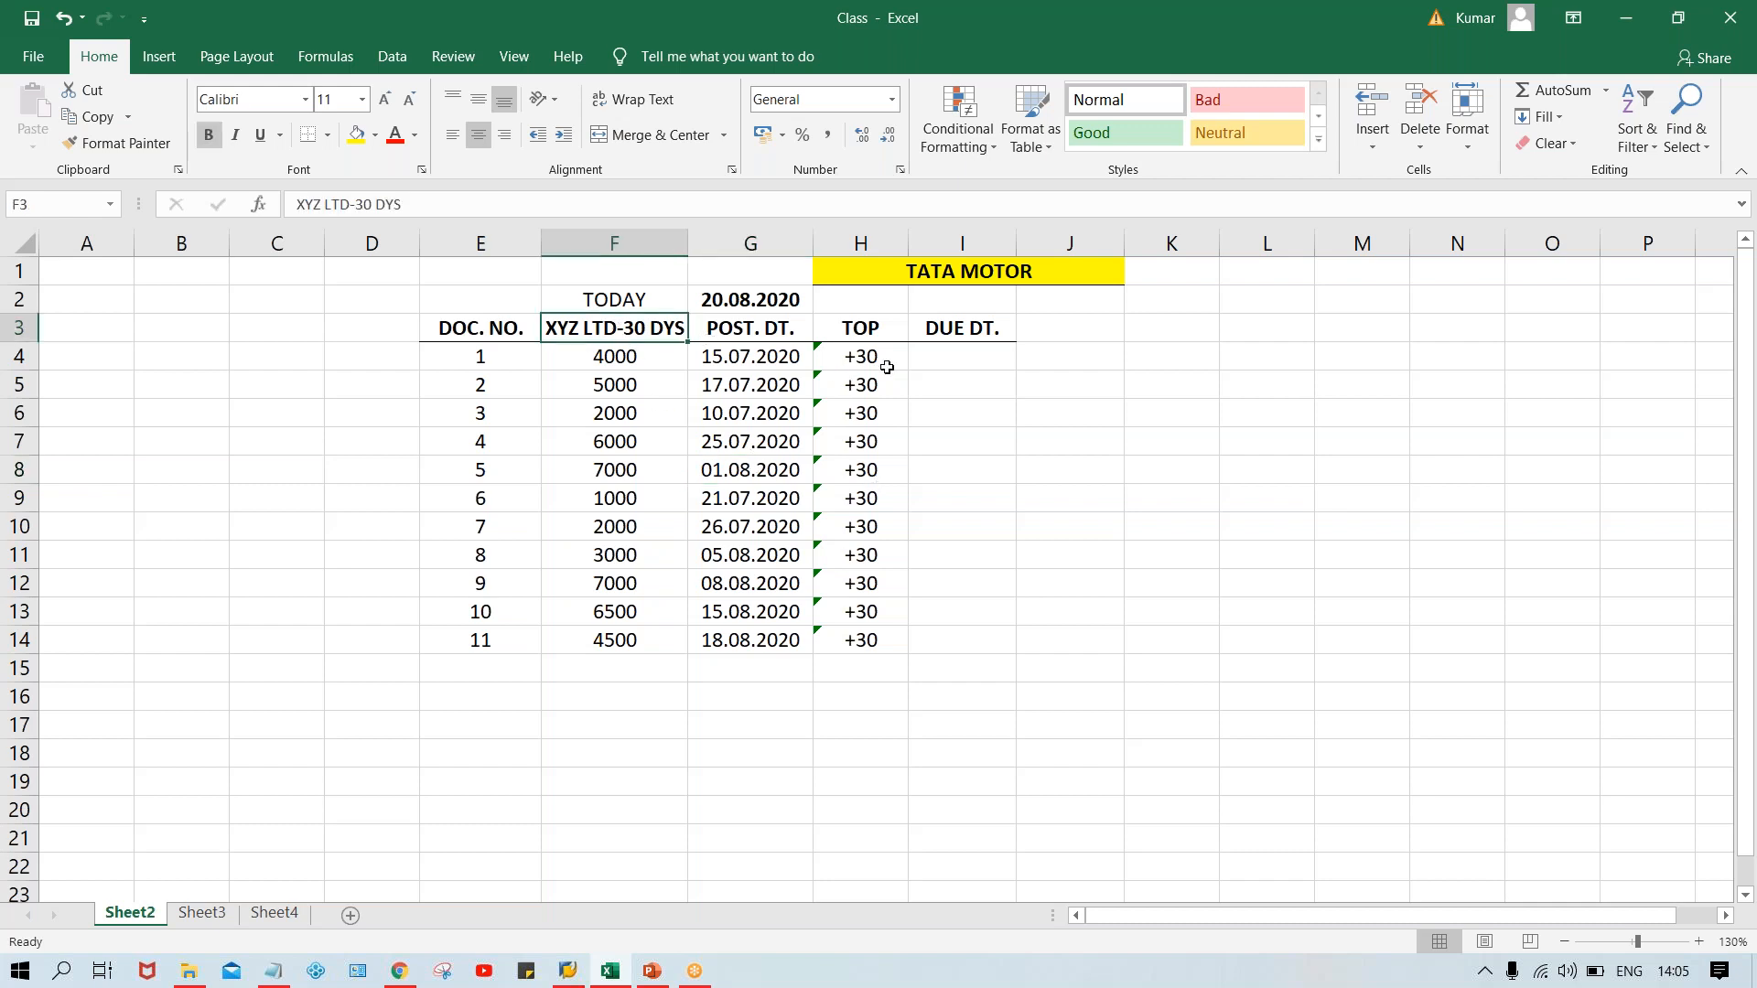
pyautogui.click(933, 360)
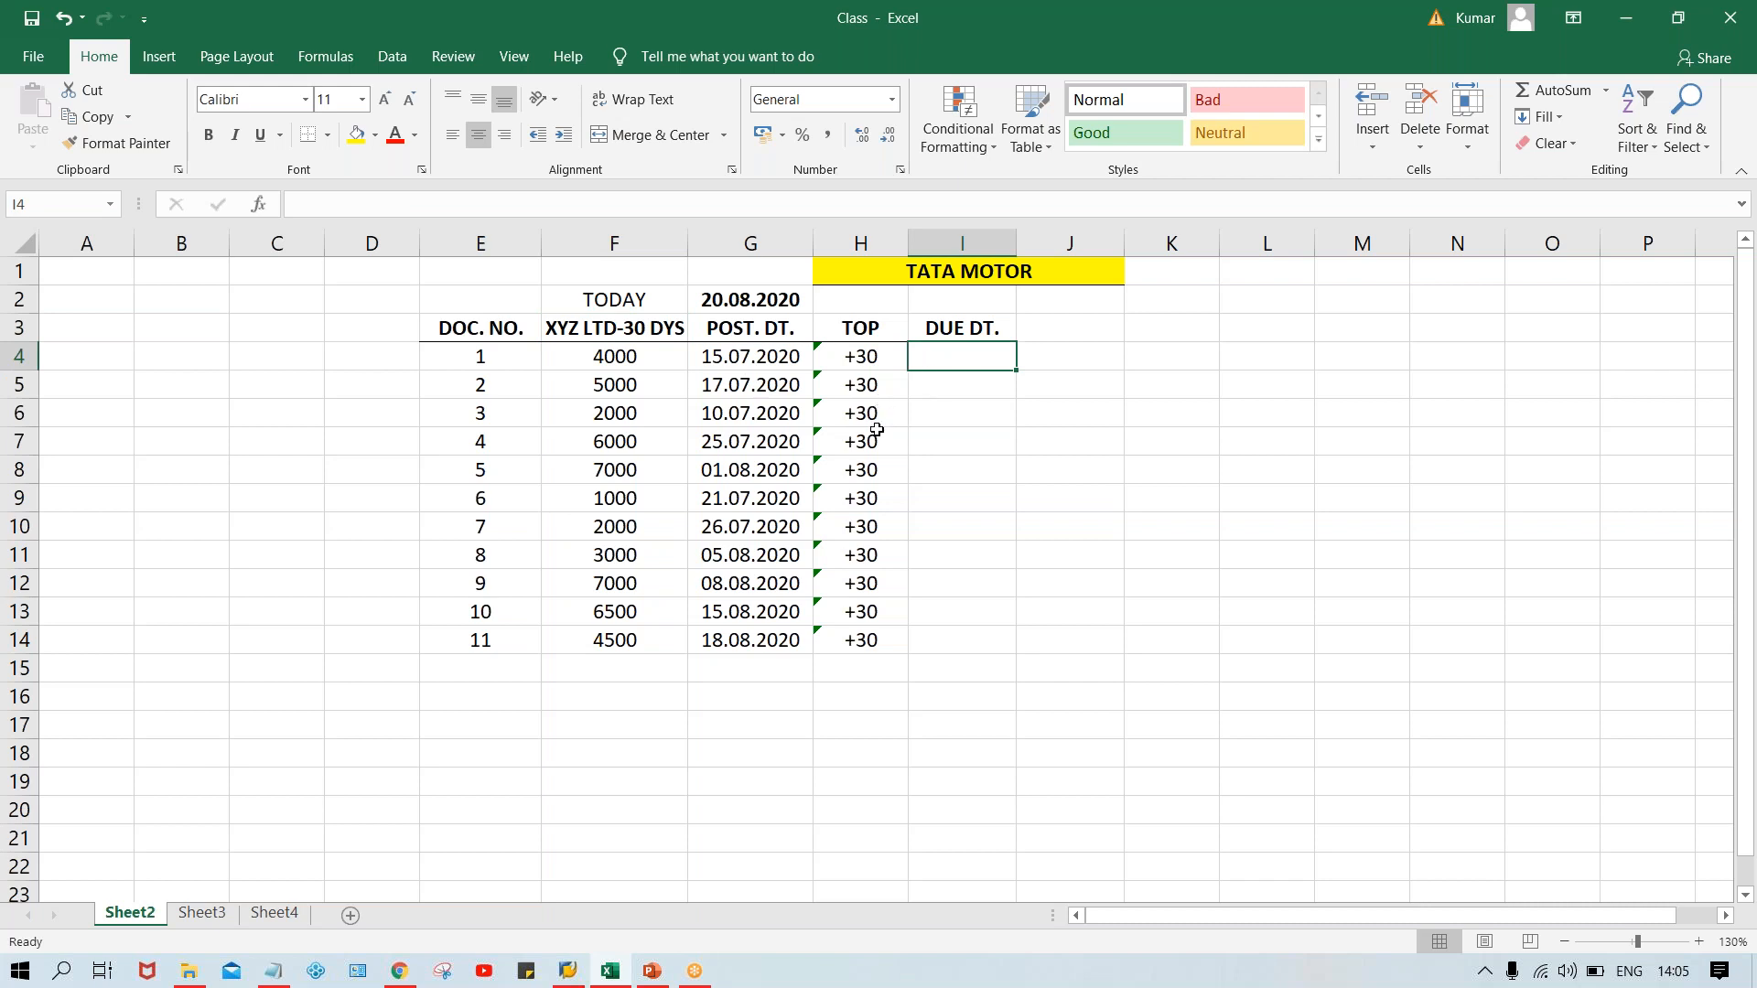
pyautogui.click(725, 358)
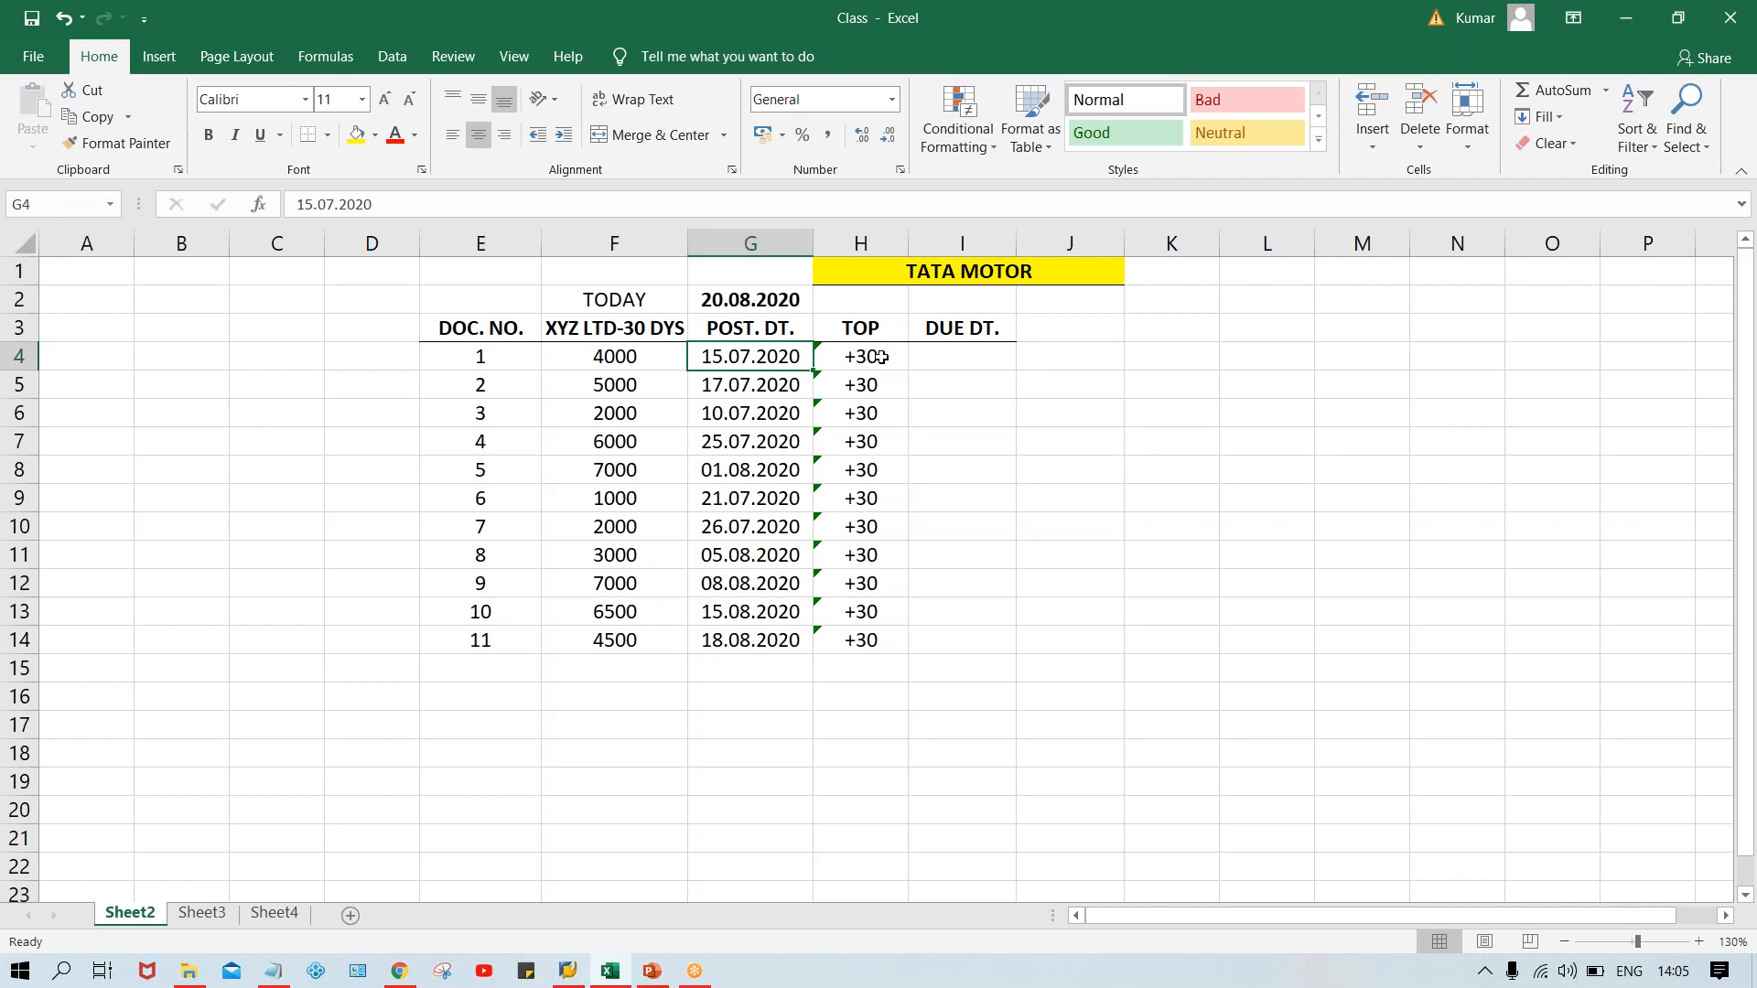
pyautogui.click(947, 359)
pyautogui.click(734, 363)
pyautogui.click(860, 367)
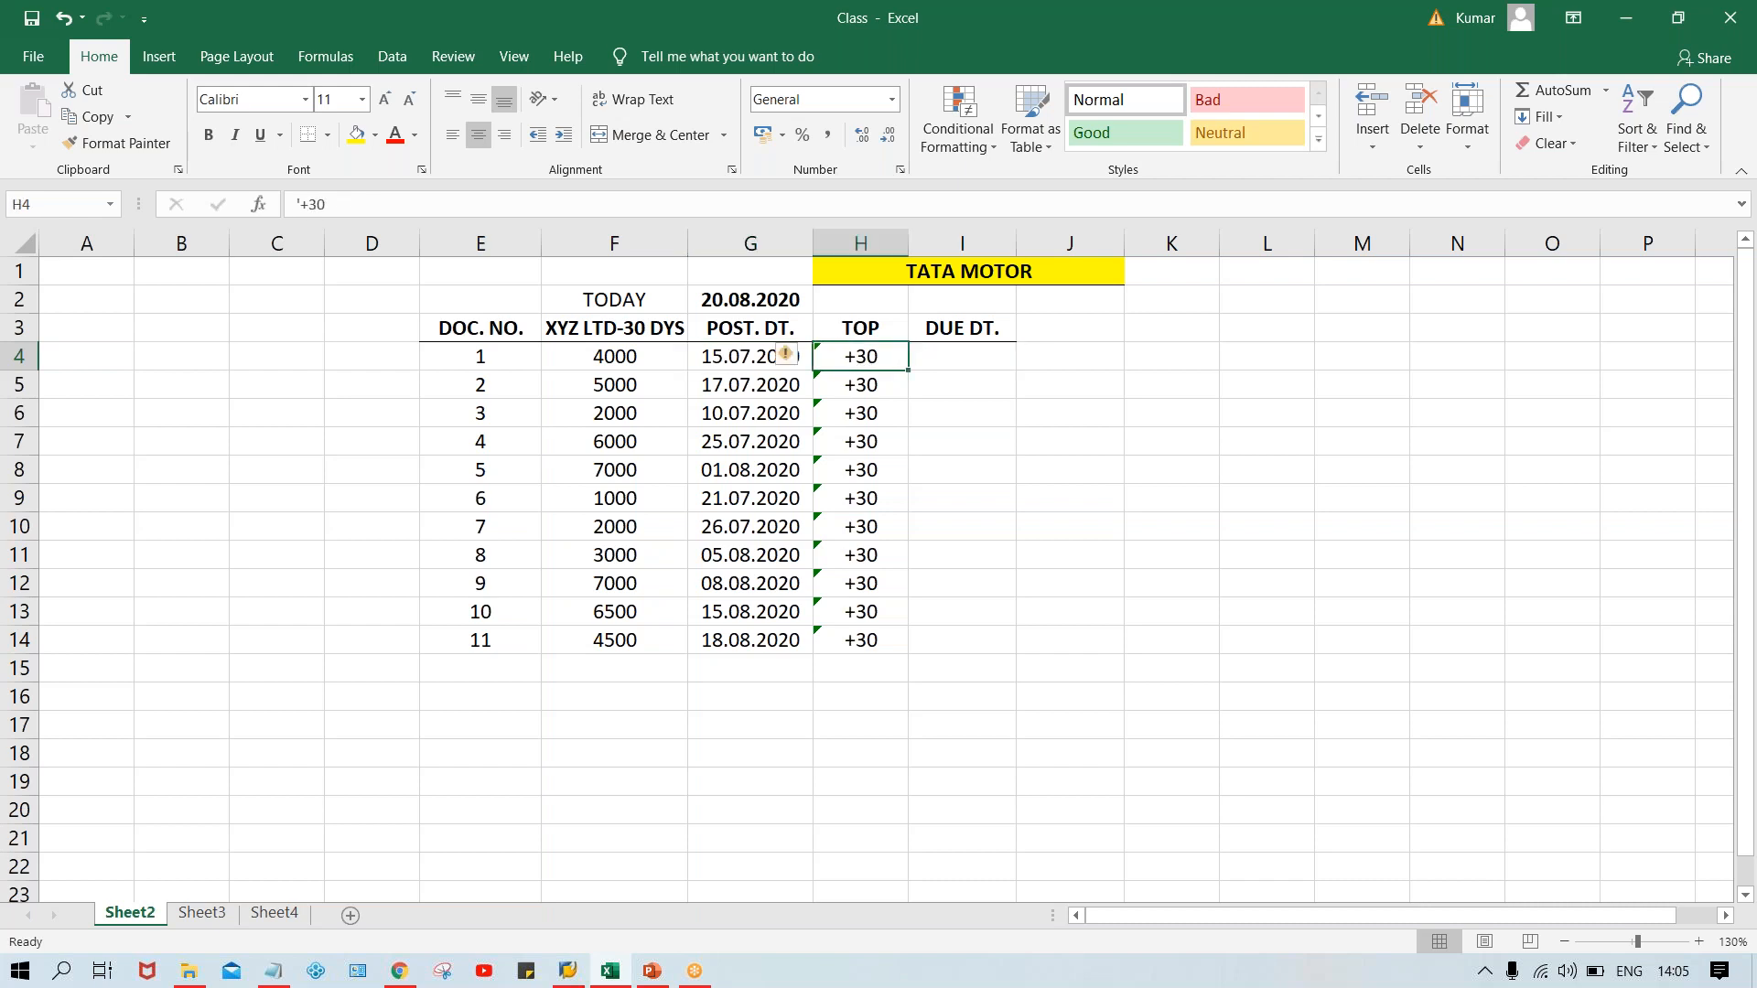
pyautogui.click(719, 364)
# Enter the due date for document 1 in I4, correcting it to 14.08.2020.
pyautogui.click(953, 356)
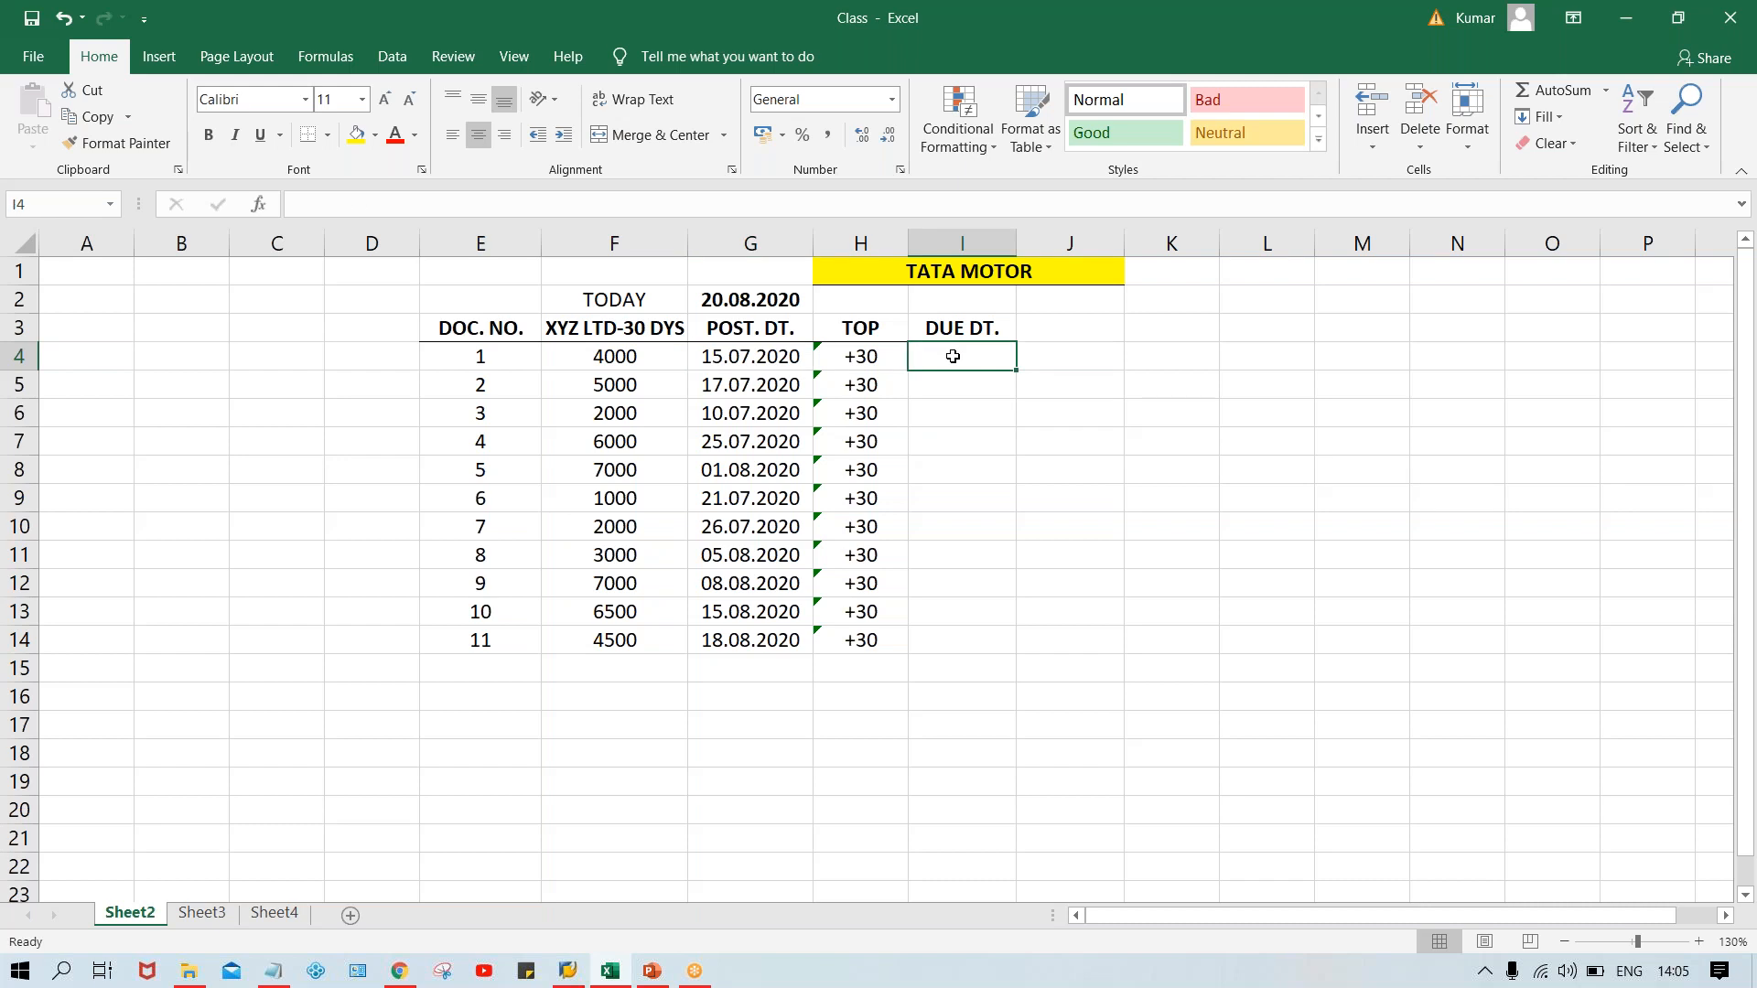
pyautogui.write('15.0')
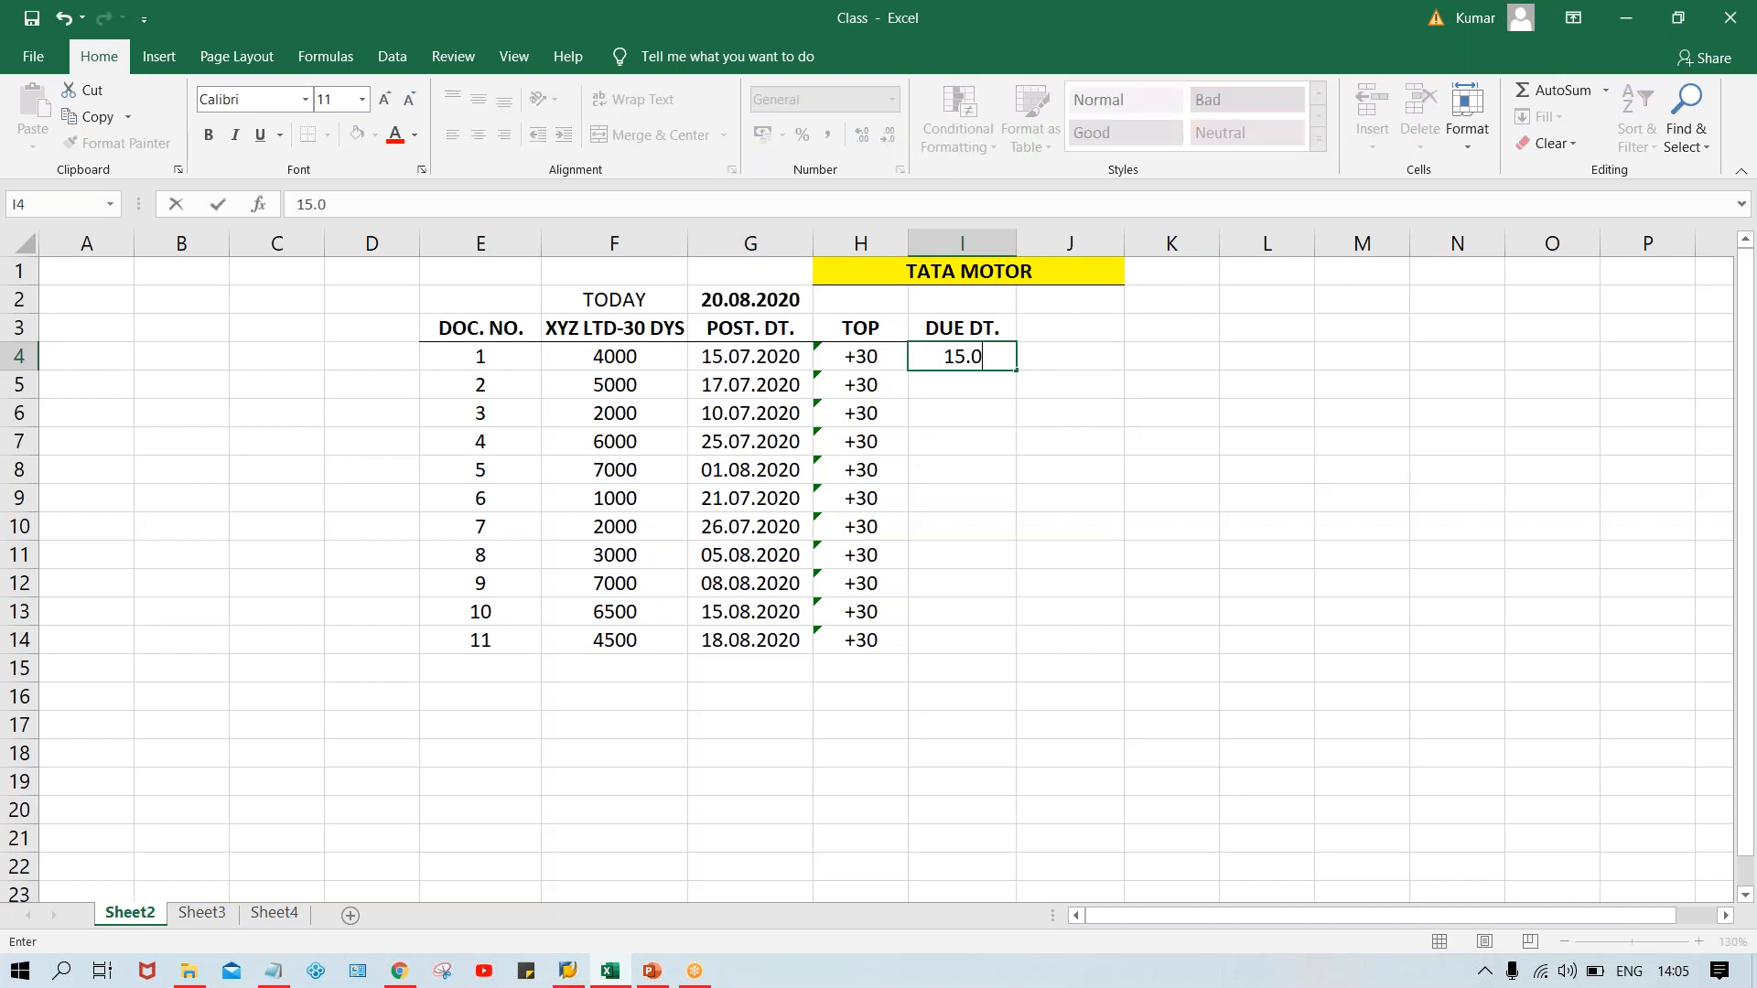
pyautogui.write('8.2020')
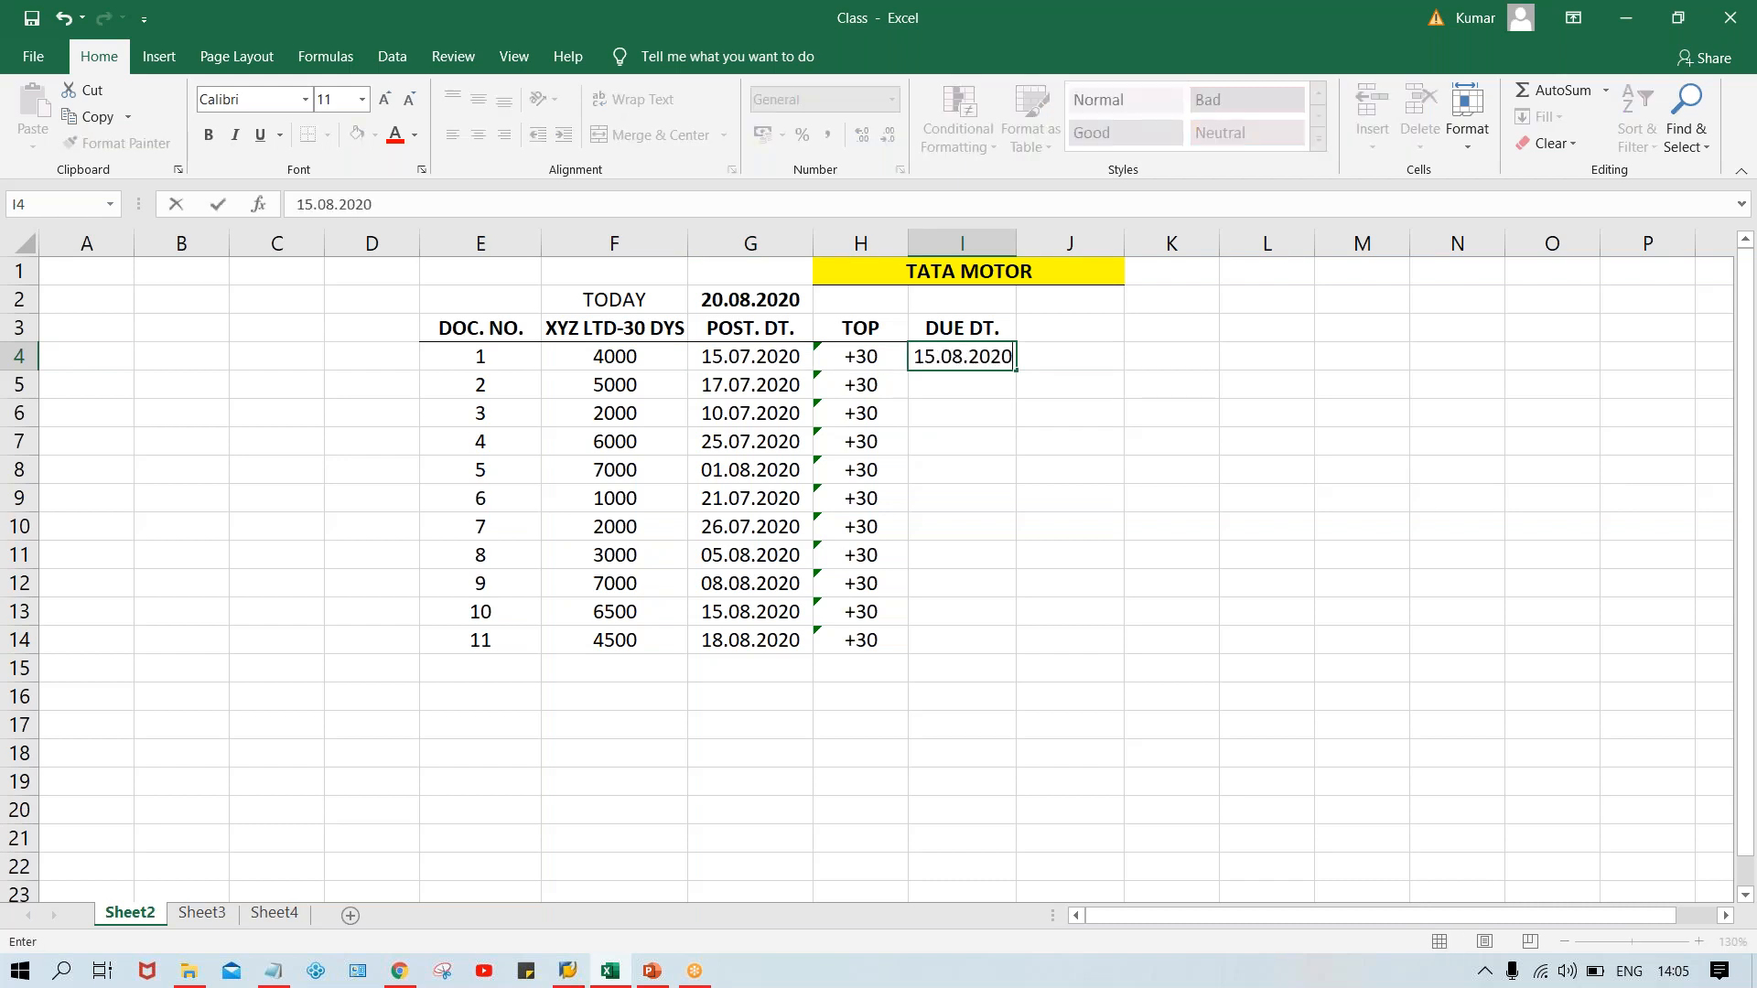
pyautogui.press('Return')
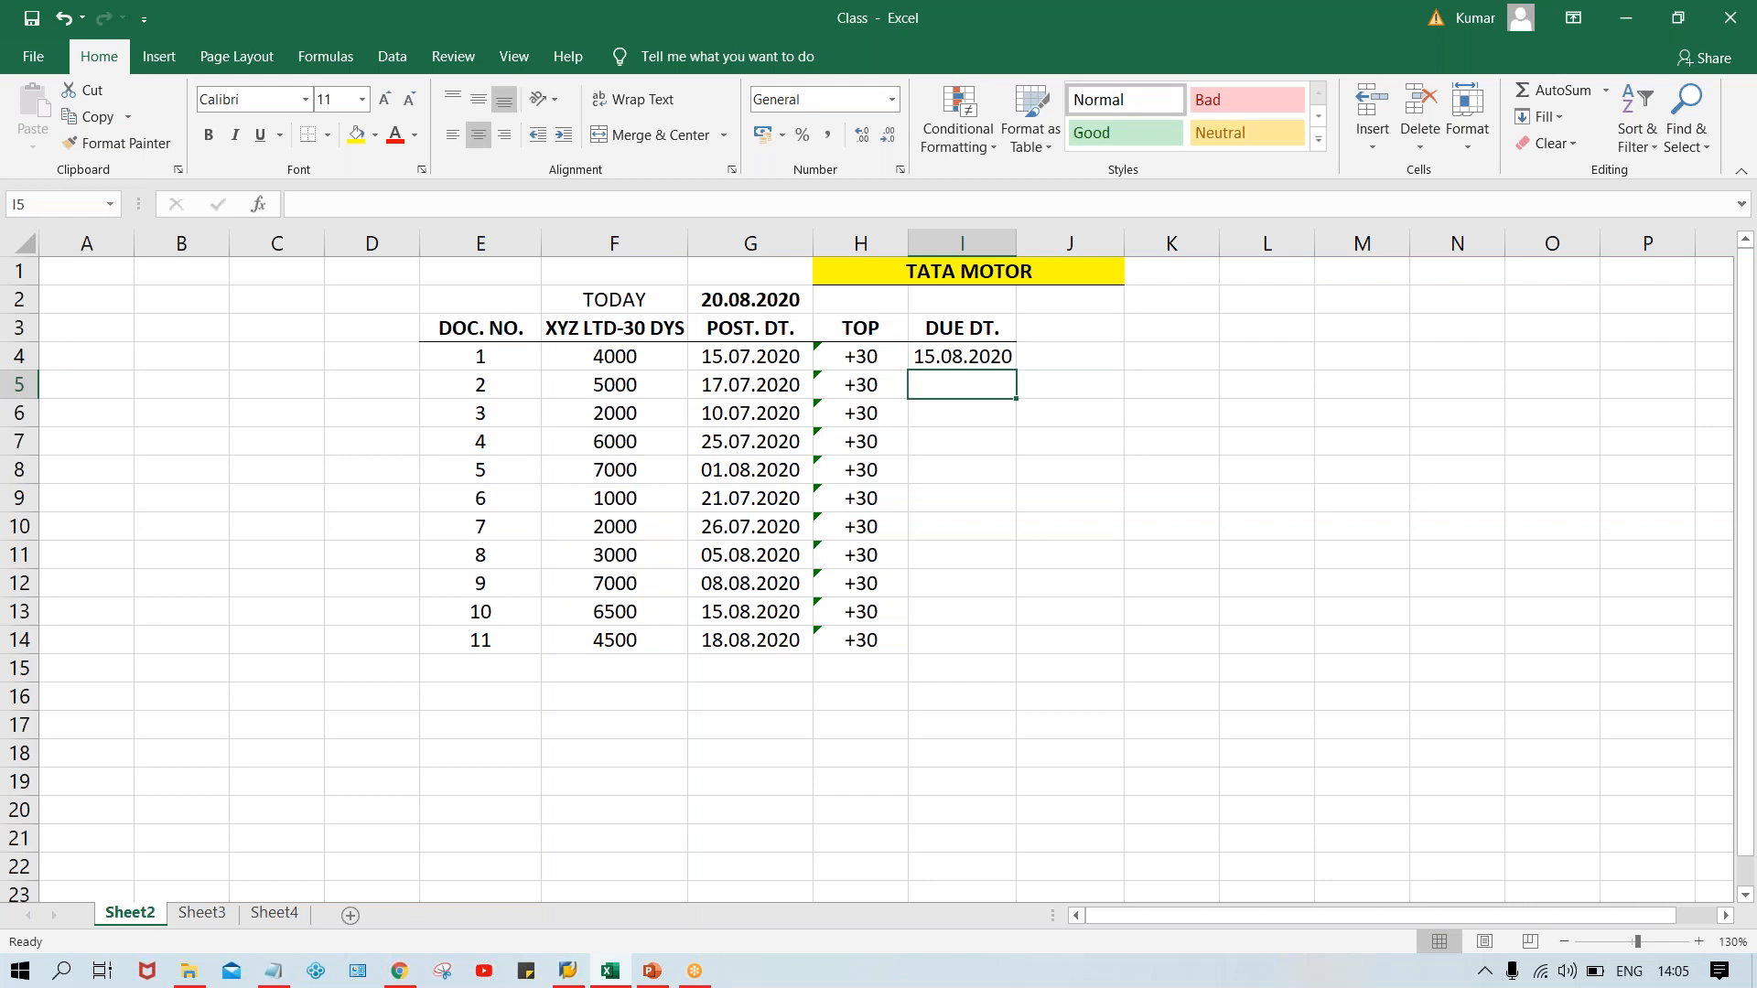
pyautogui.click(719, 354)
pyautogui.doubleClick(954, 355)
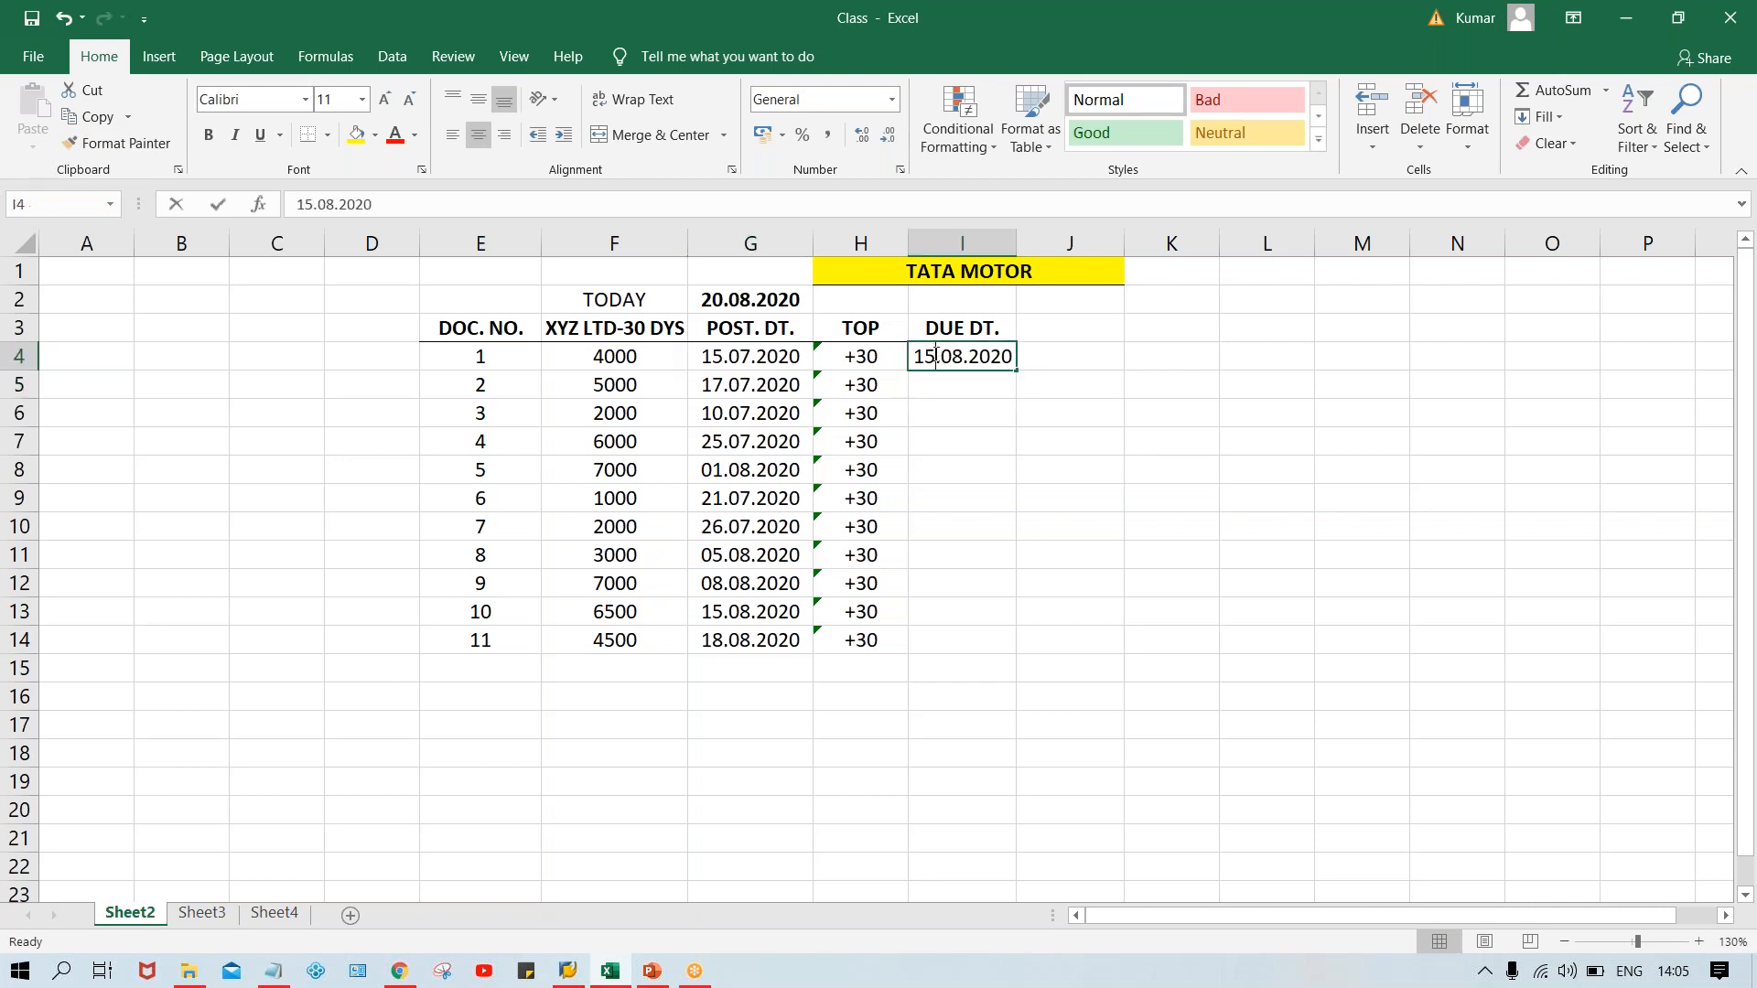
pyautogui.press('BackSpace')
pyautogui.write('4')
pyautogui.press('Return')
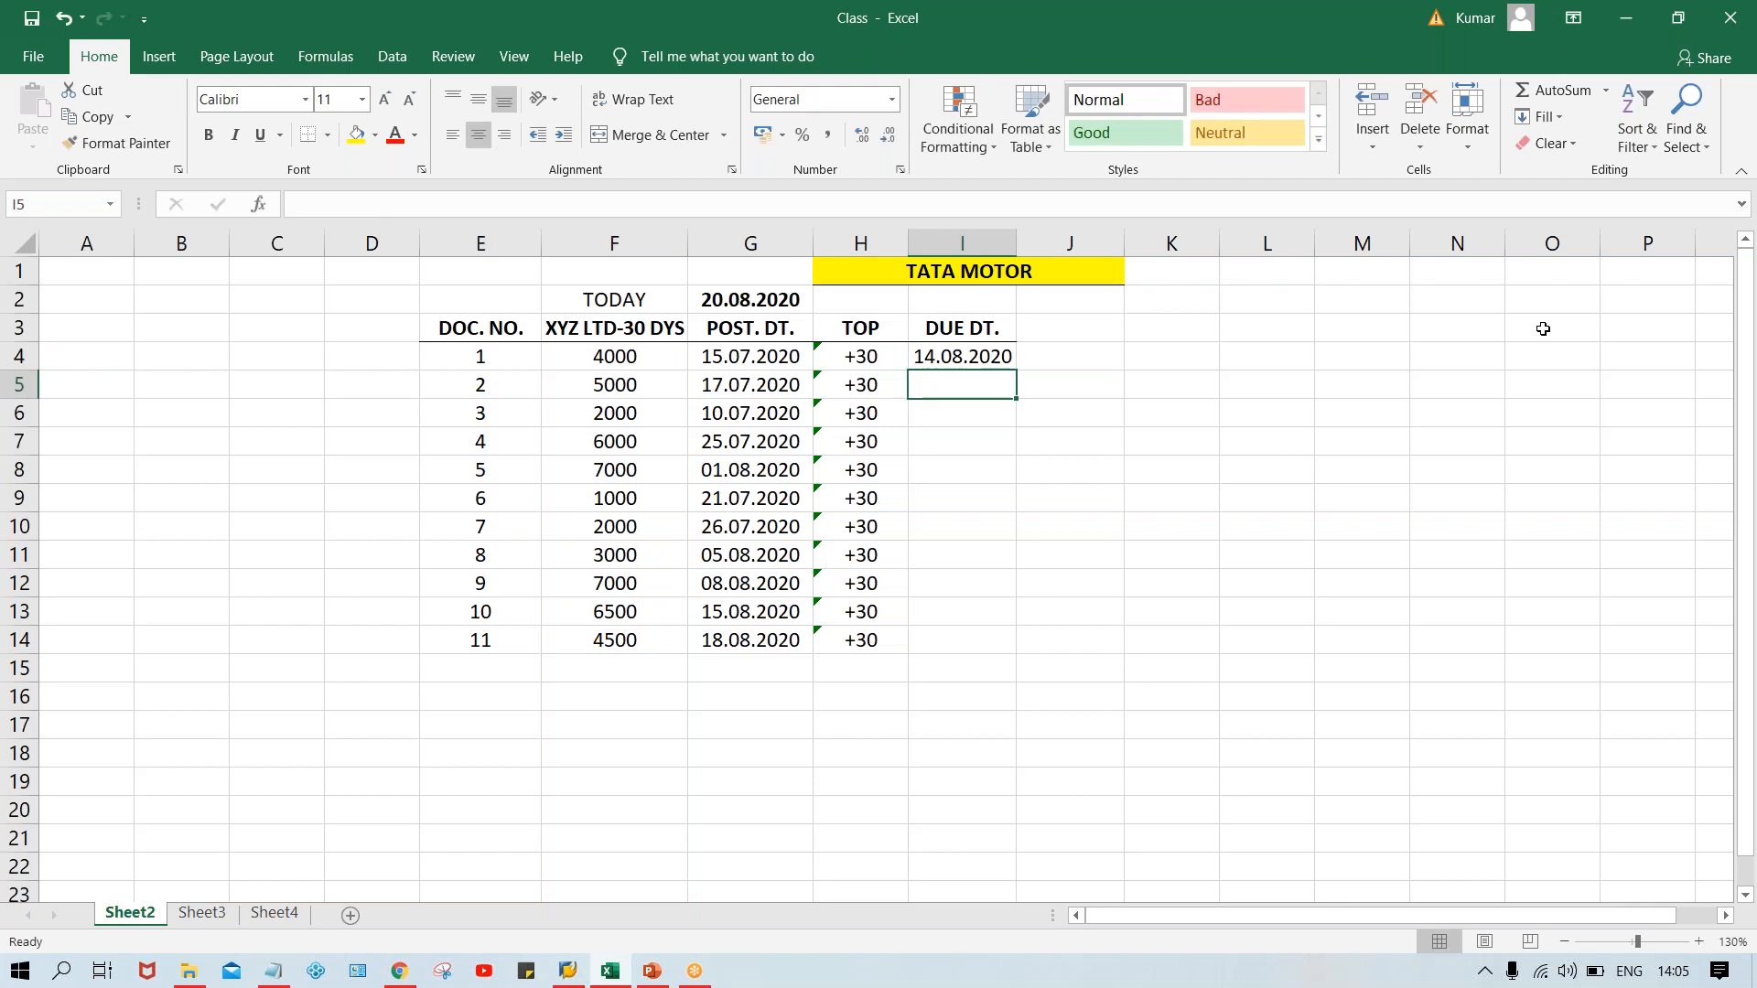
# Copy the due date from I4 down to I5 for document 2 and change it to 16.08.2020.
pyautogui.click(734, 355)
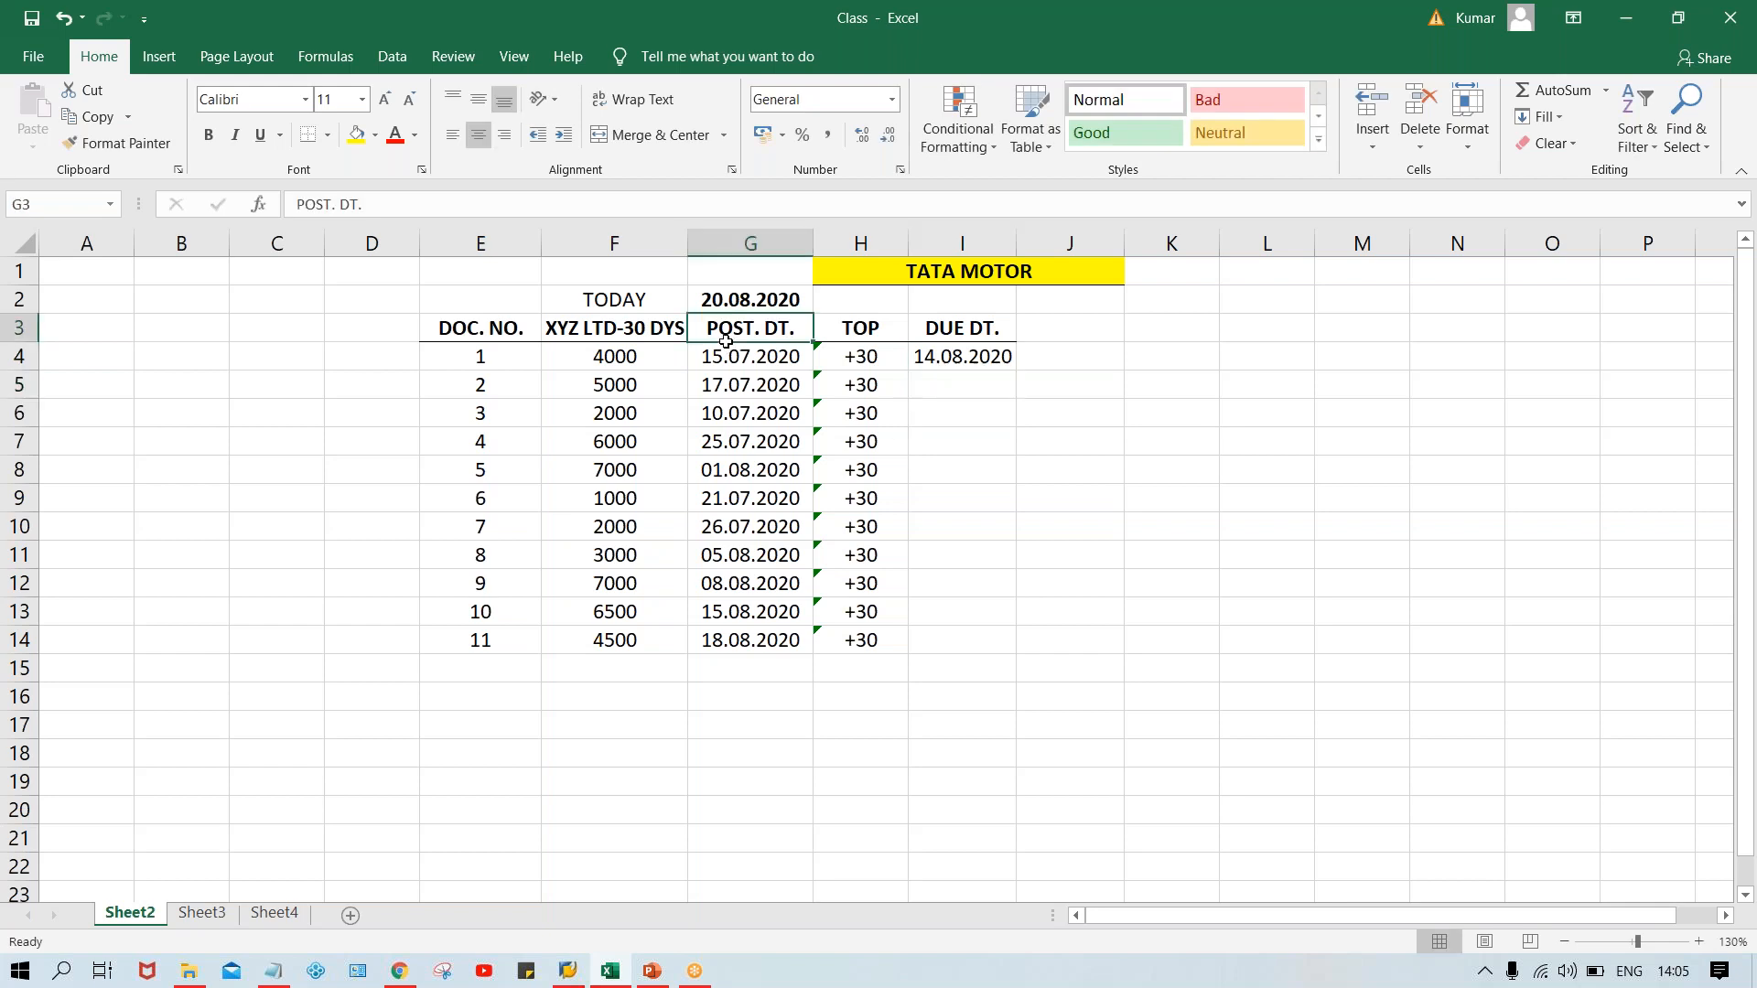
pyautogui.click(943, 357)
pyautogui.click(727, 389)
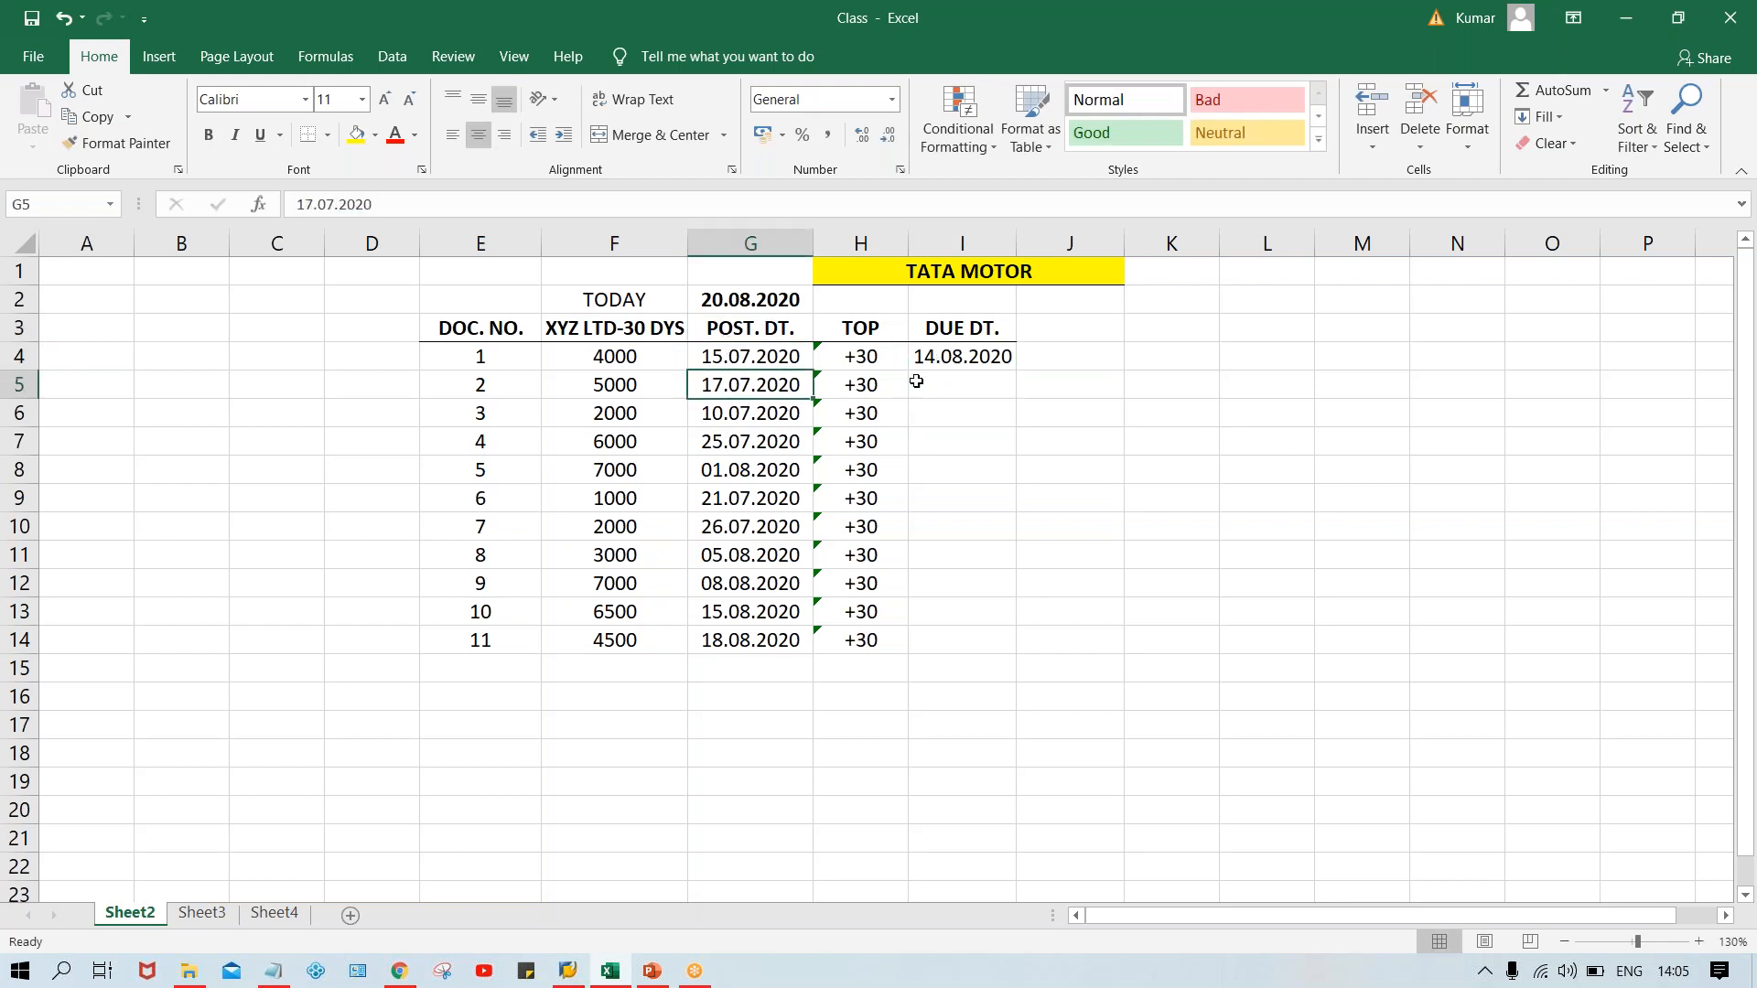
pyautogui.click(965, 382)
pyautogui.moveTo(726, 400); pyautogui.dragTo(726, 393)
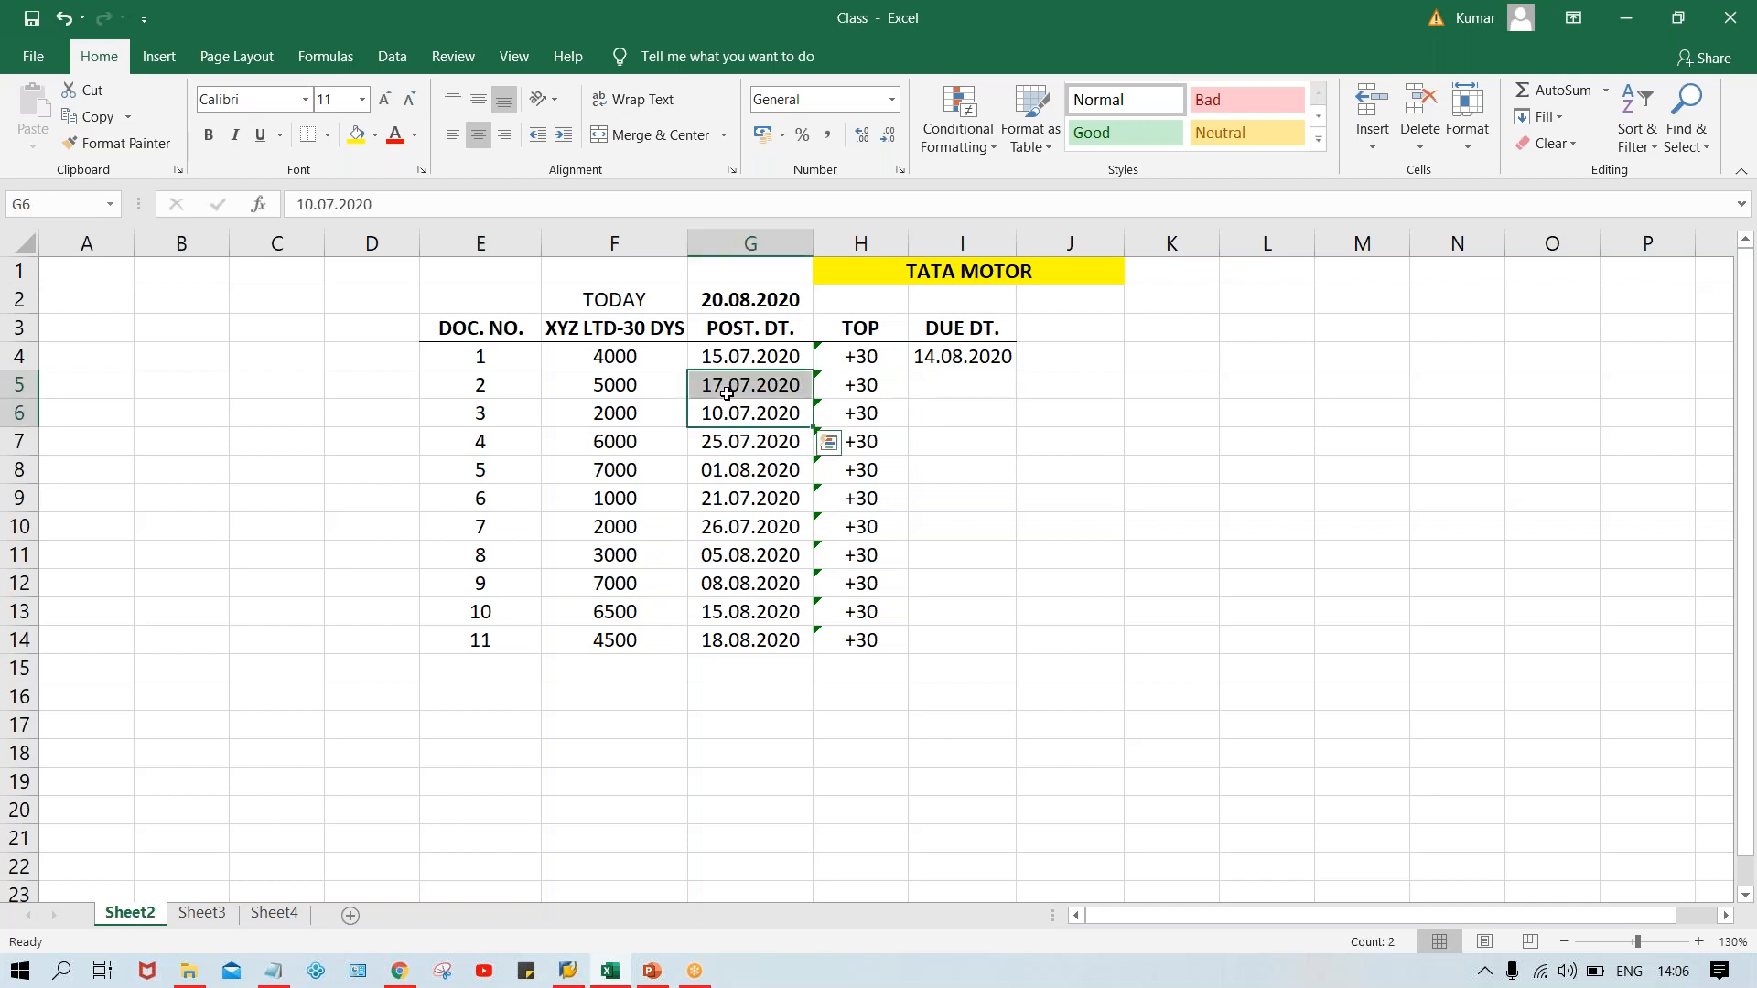
pyautogui.click(949, 383)
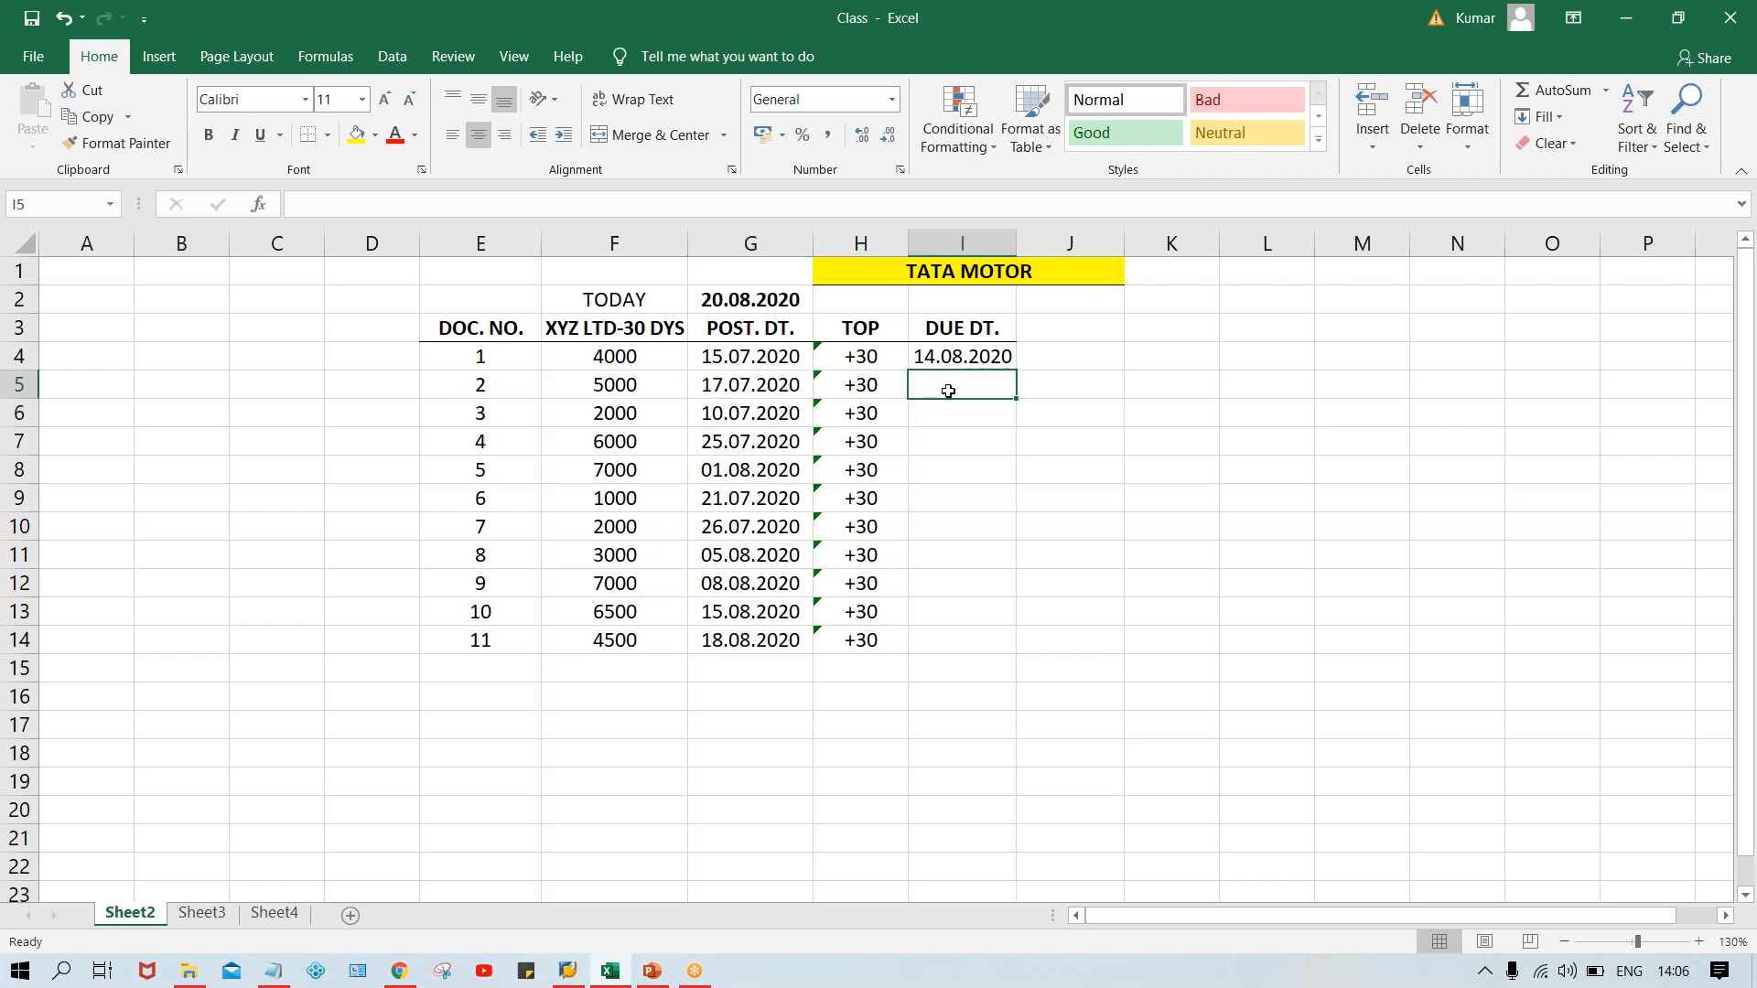
pyautogui.hotkey('ctrl', 'd')
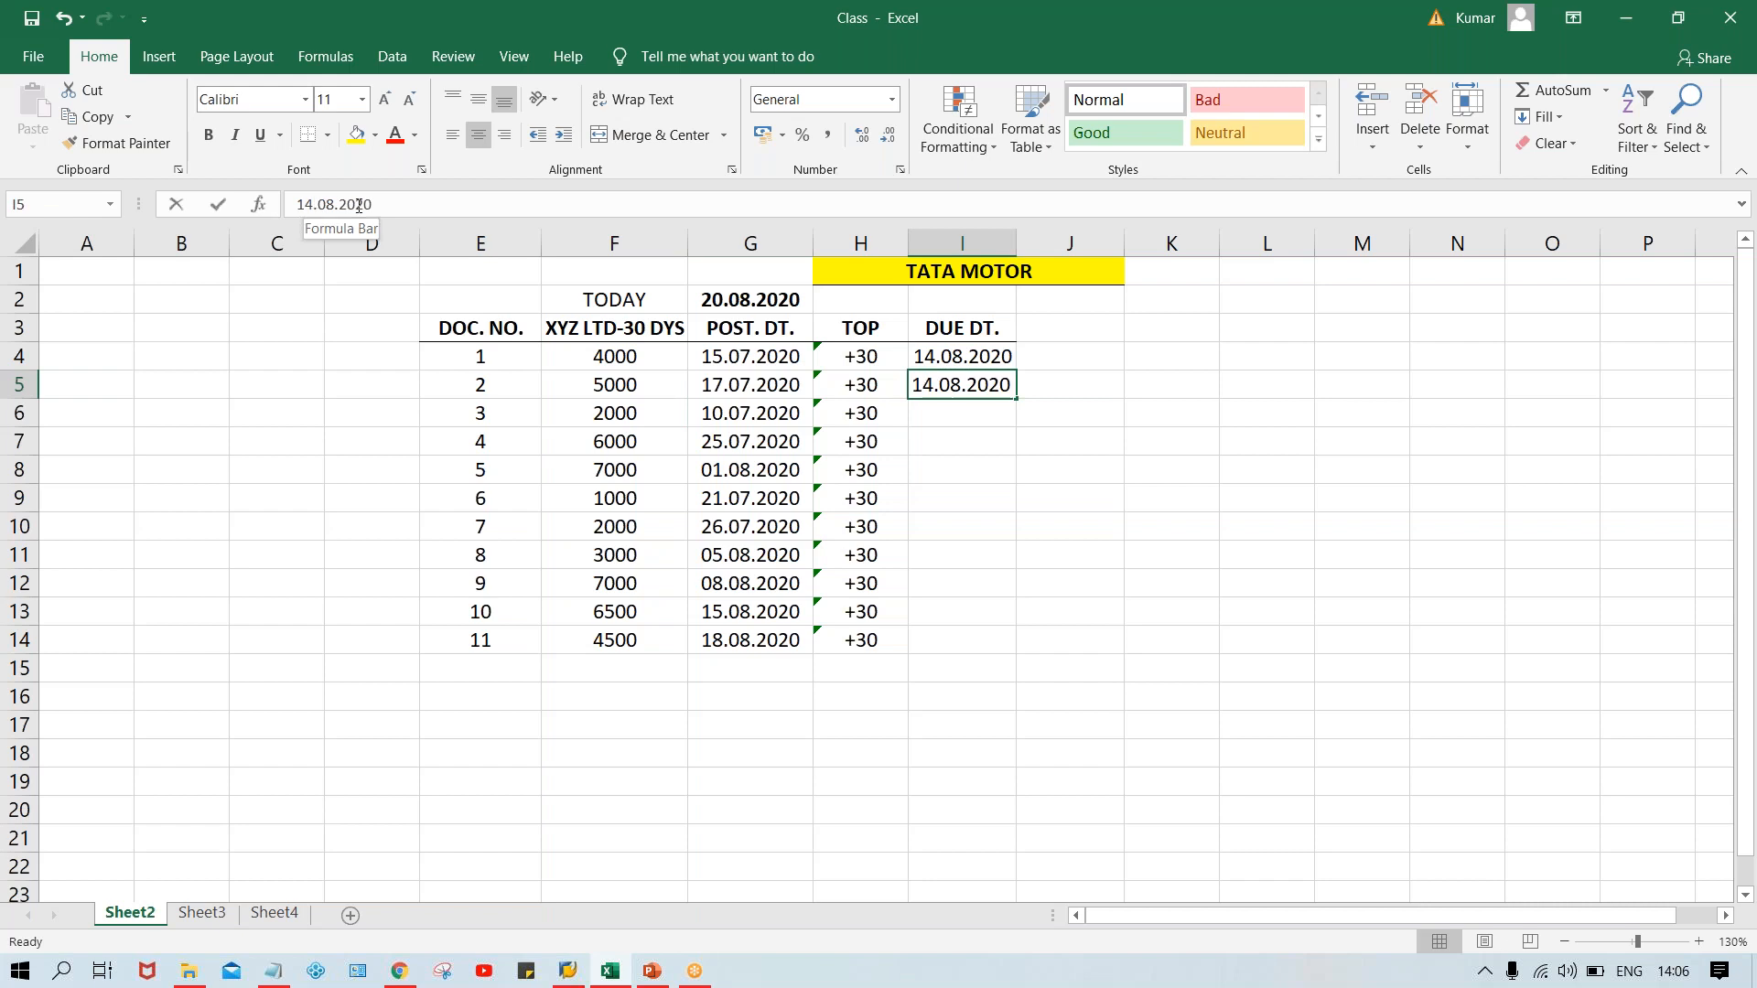
pyautogui.click(312, 204)
pyautogui.press('BackSpace')
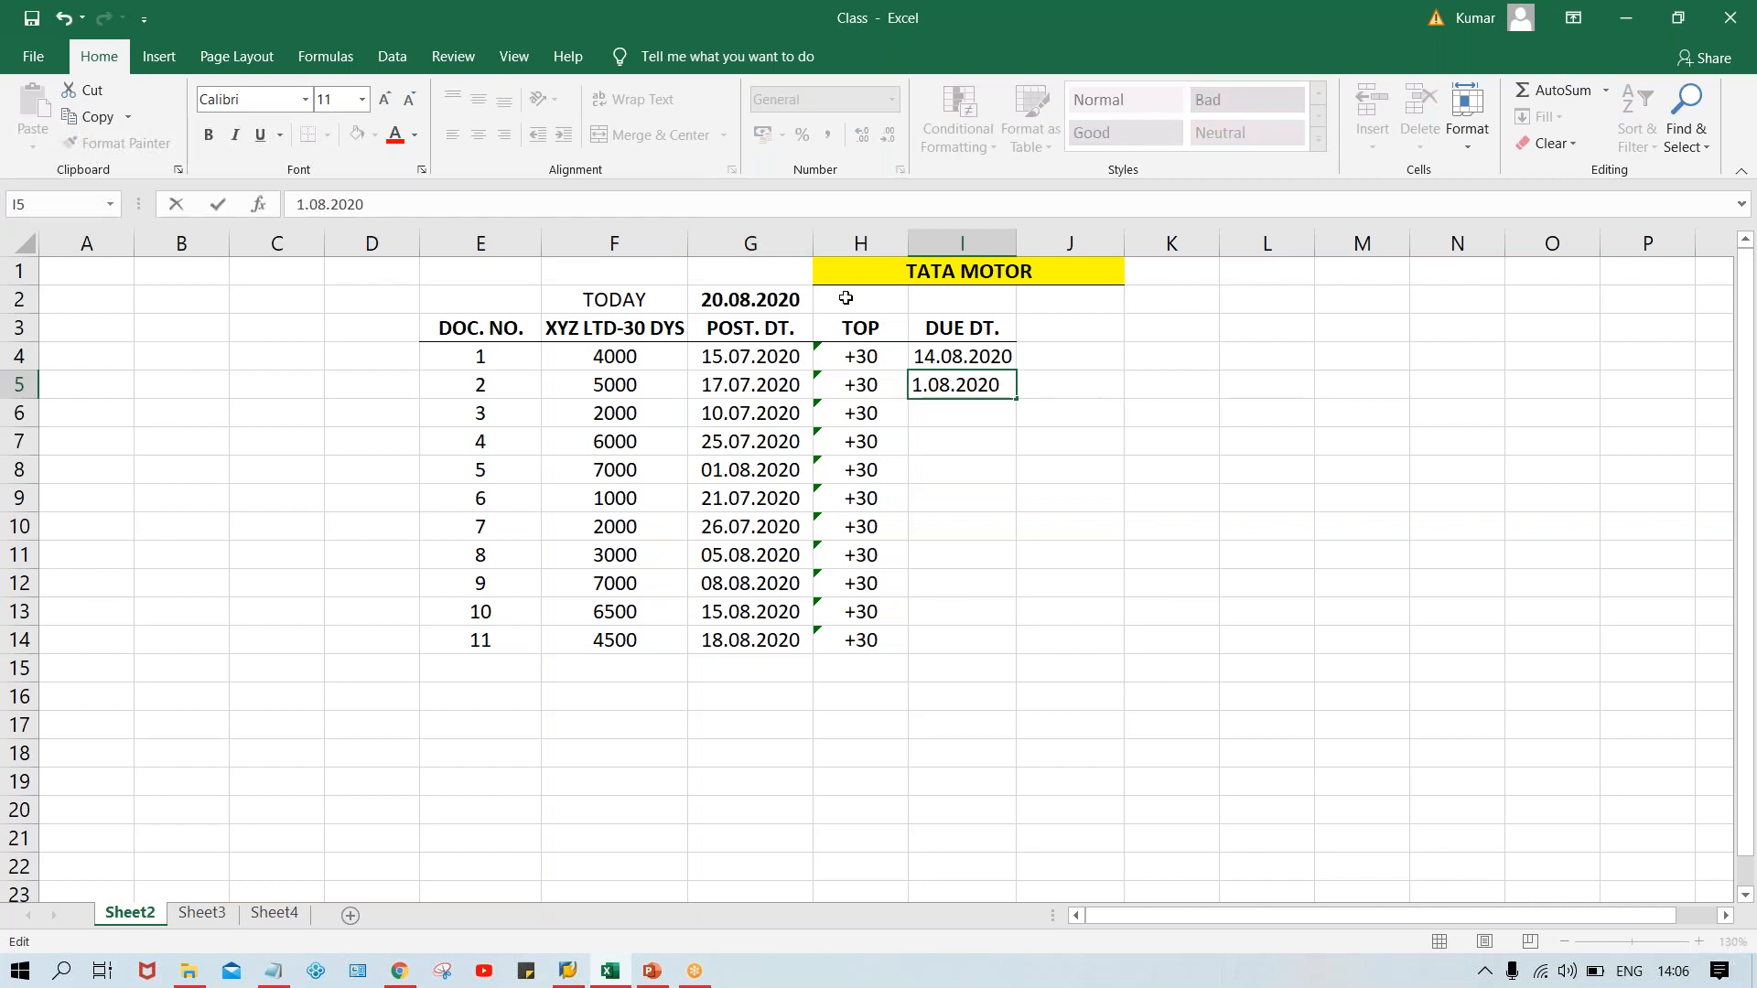
pyautogui.write('6')
pyautogui.press('Return')
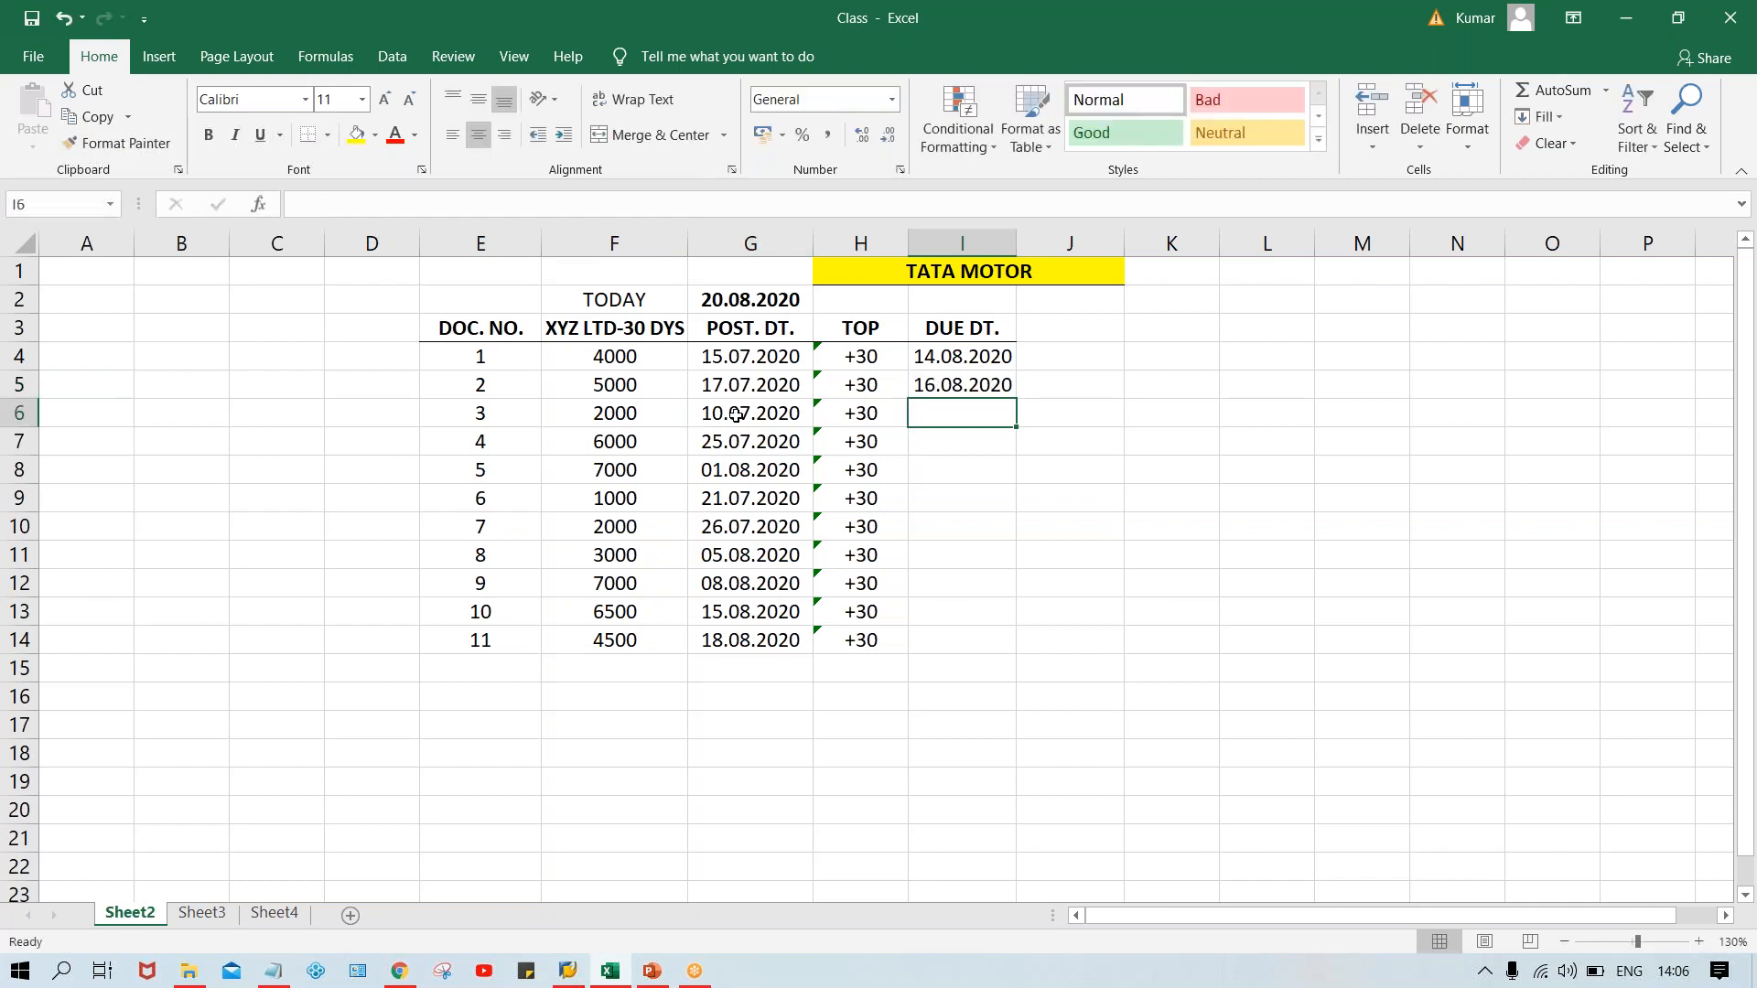
# Copy the due date from I5 down to I6 for document 3 and change it to 09.08.2020.
pyautogui.hotkey('ctrl', 'd')
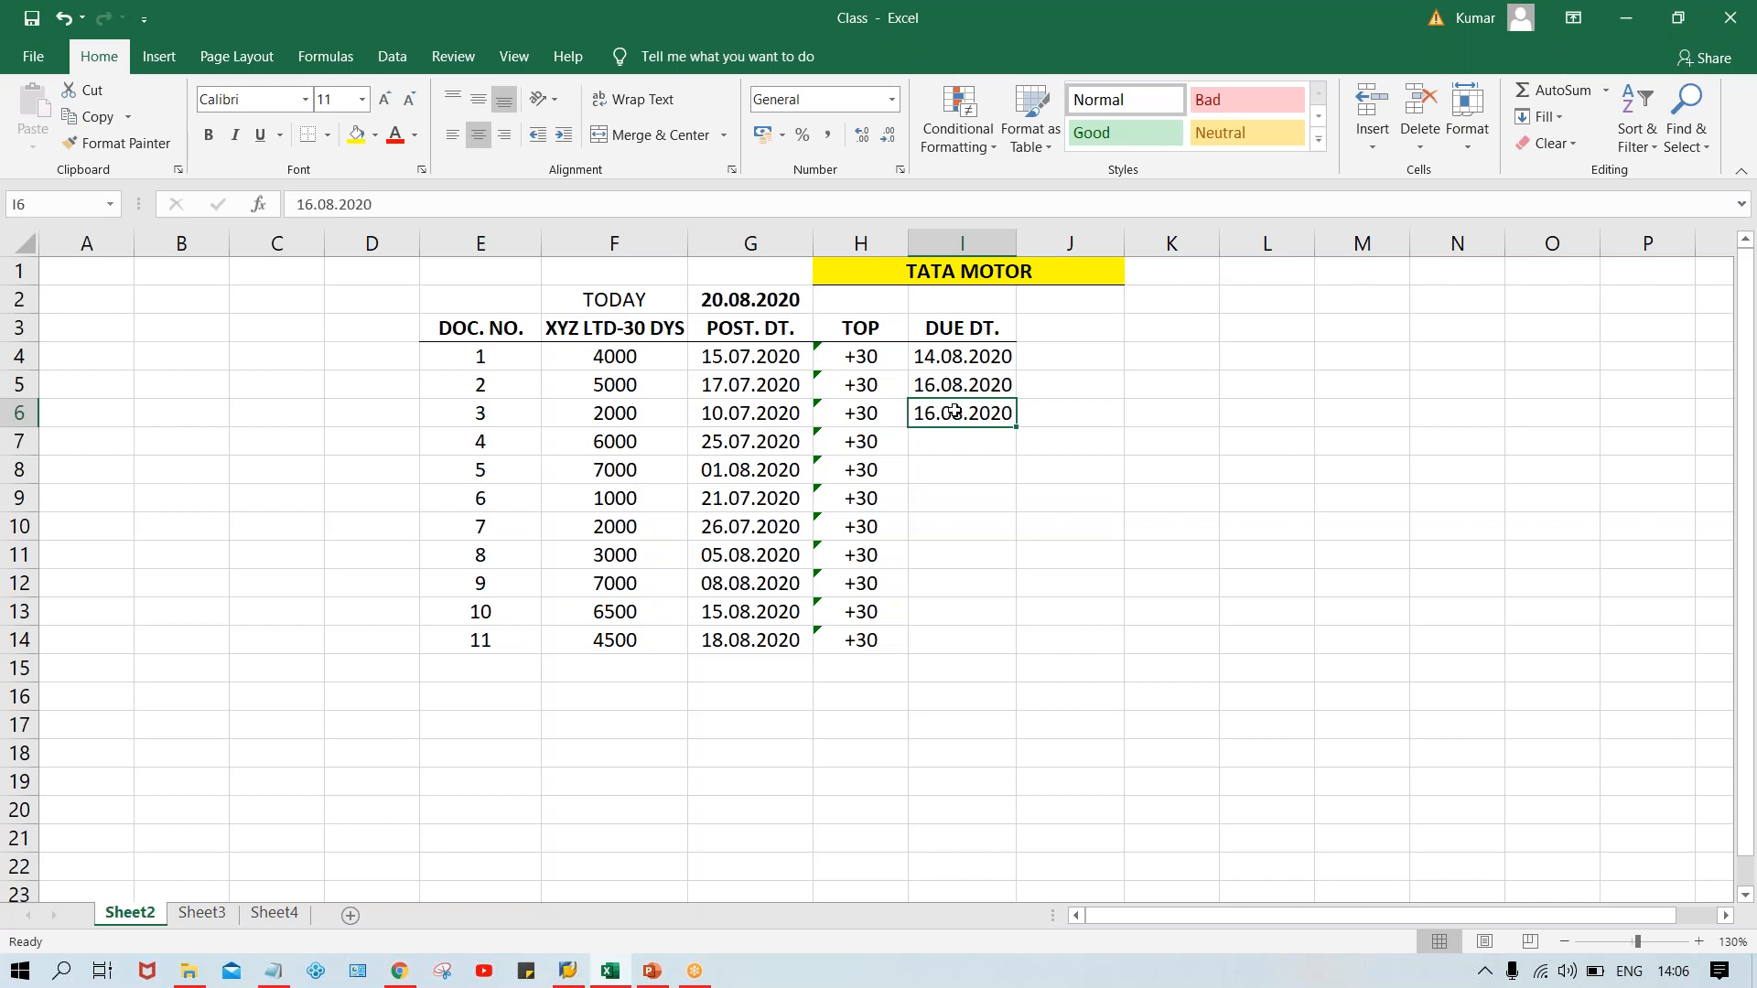
pyautogui.doubleClick(927, 411)
pyautogui.press('BackSpace')
pyautogui.press('BackSpace')
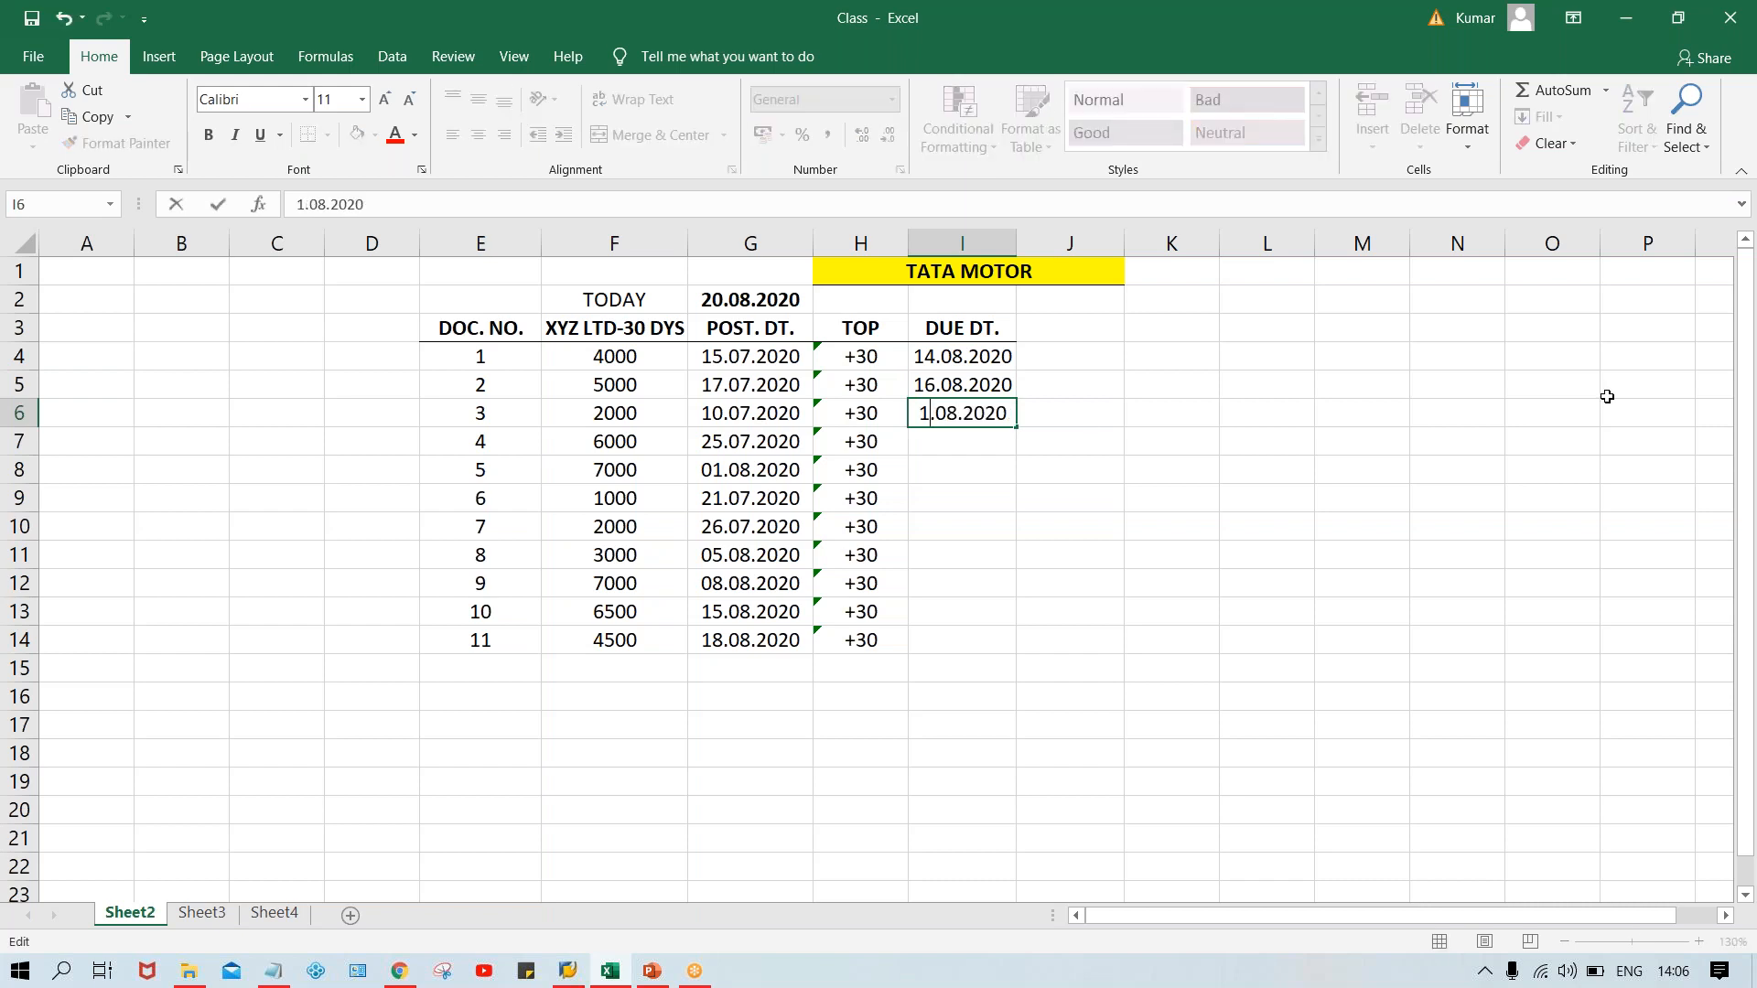
pyautogui.write('09')
pyautogui.press('Return')
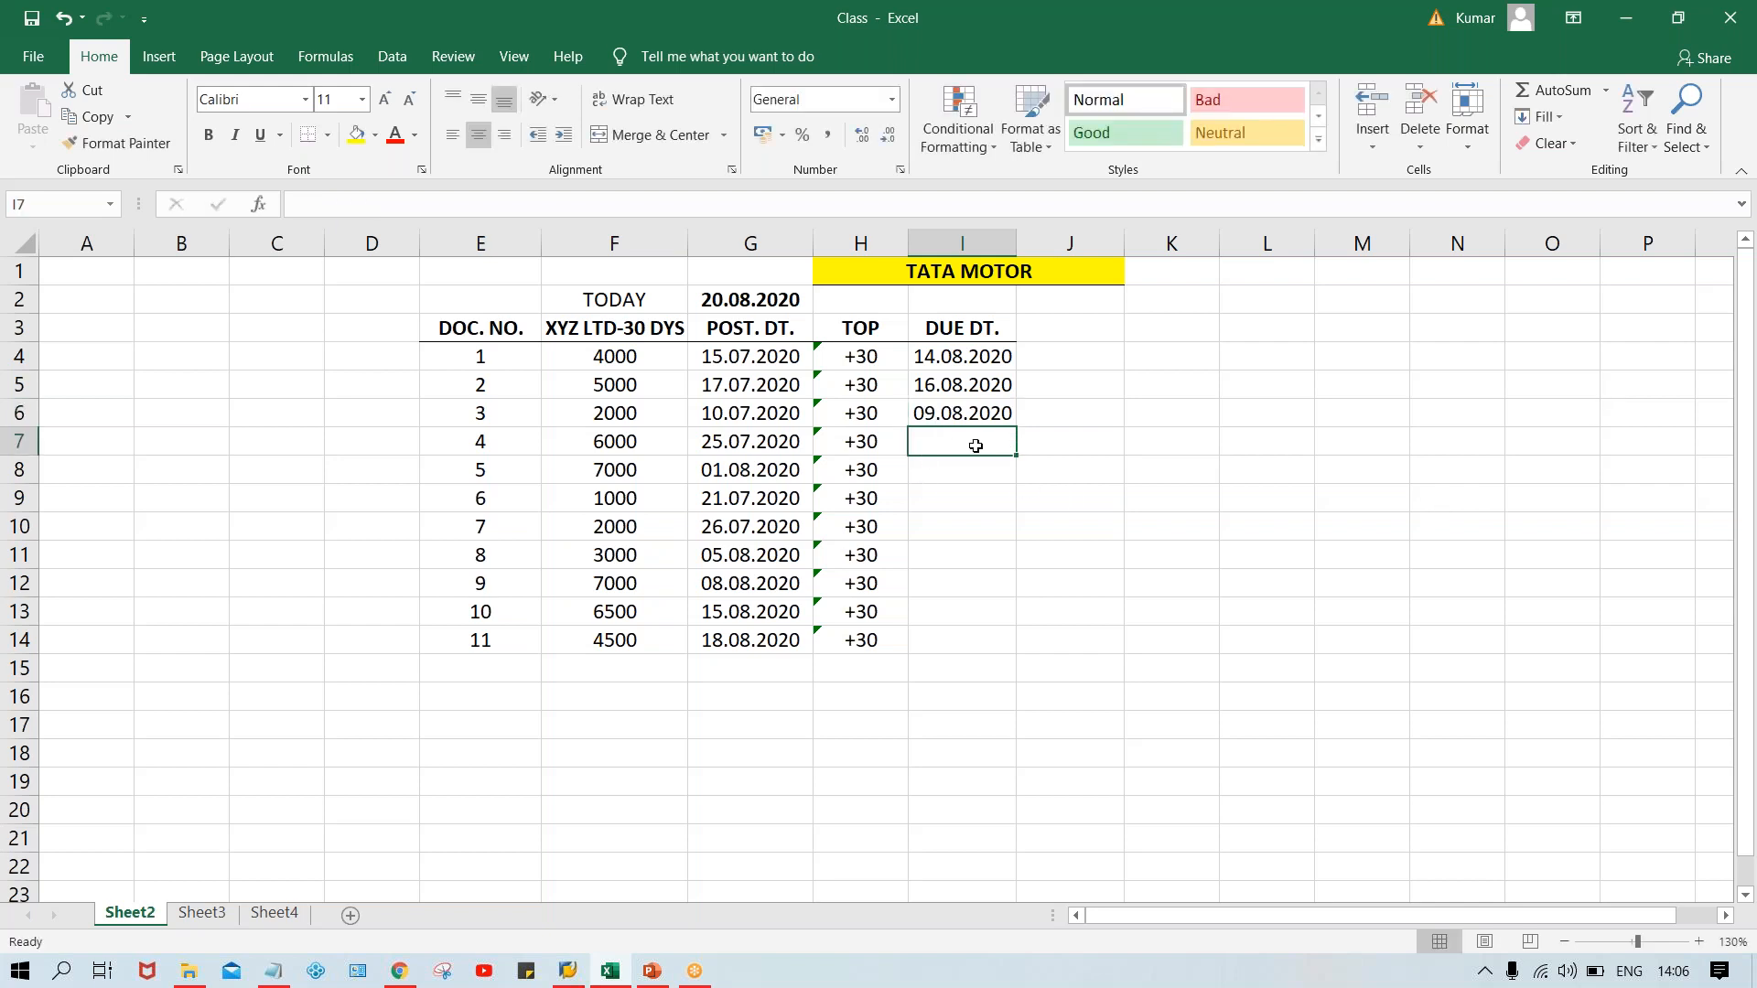
# Copy the due date from I6 down to I7 for document 4 and change it to 24.08.2020.
pyautogui.hotkey('ctrl', 'd')
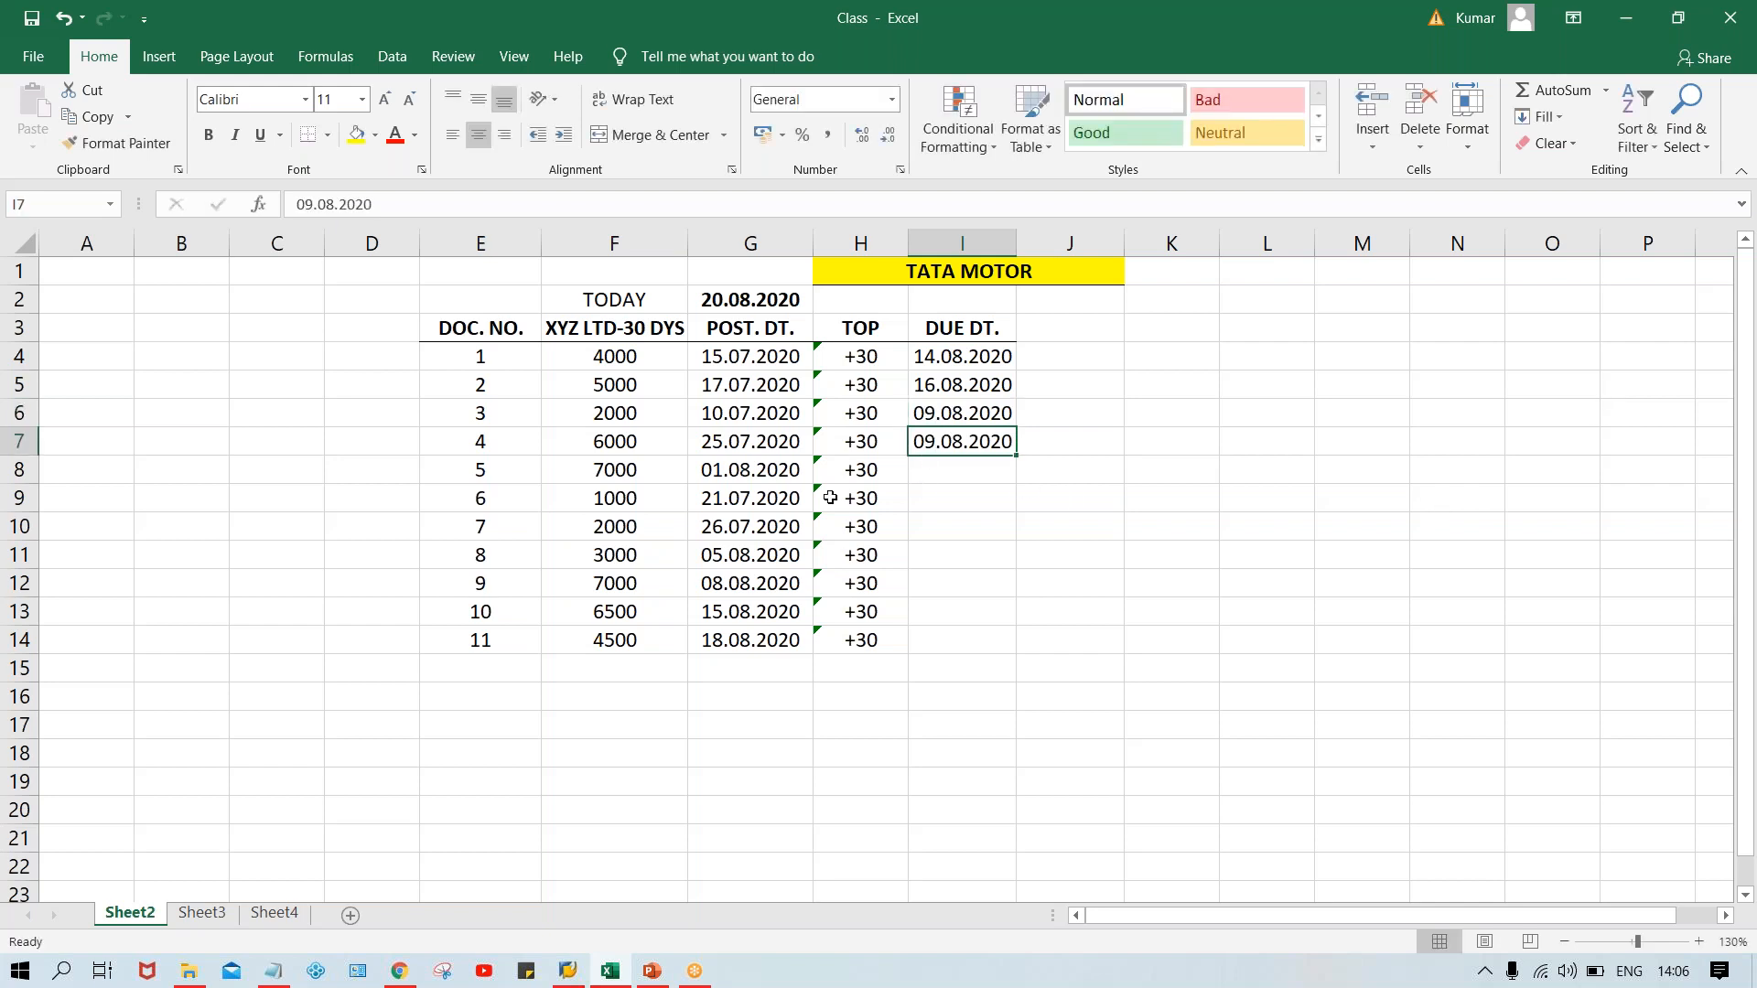
pyautogui.doubleClick(936, 441)
pyautogui.press('BackSpace')
pyautogui.press('BackSpace')
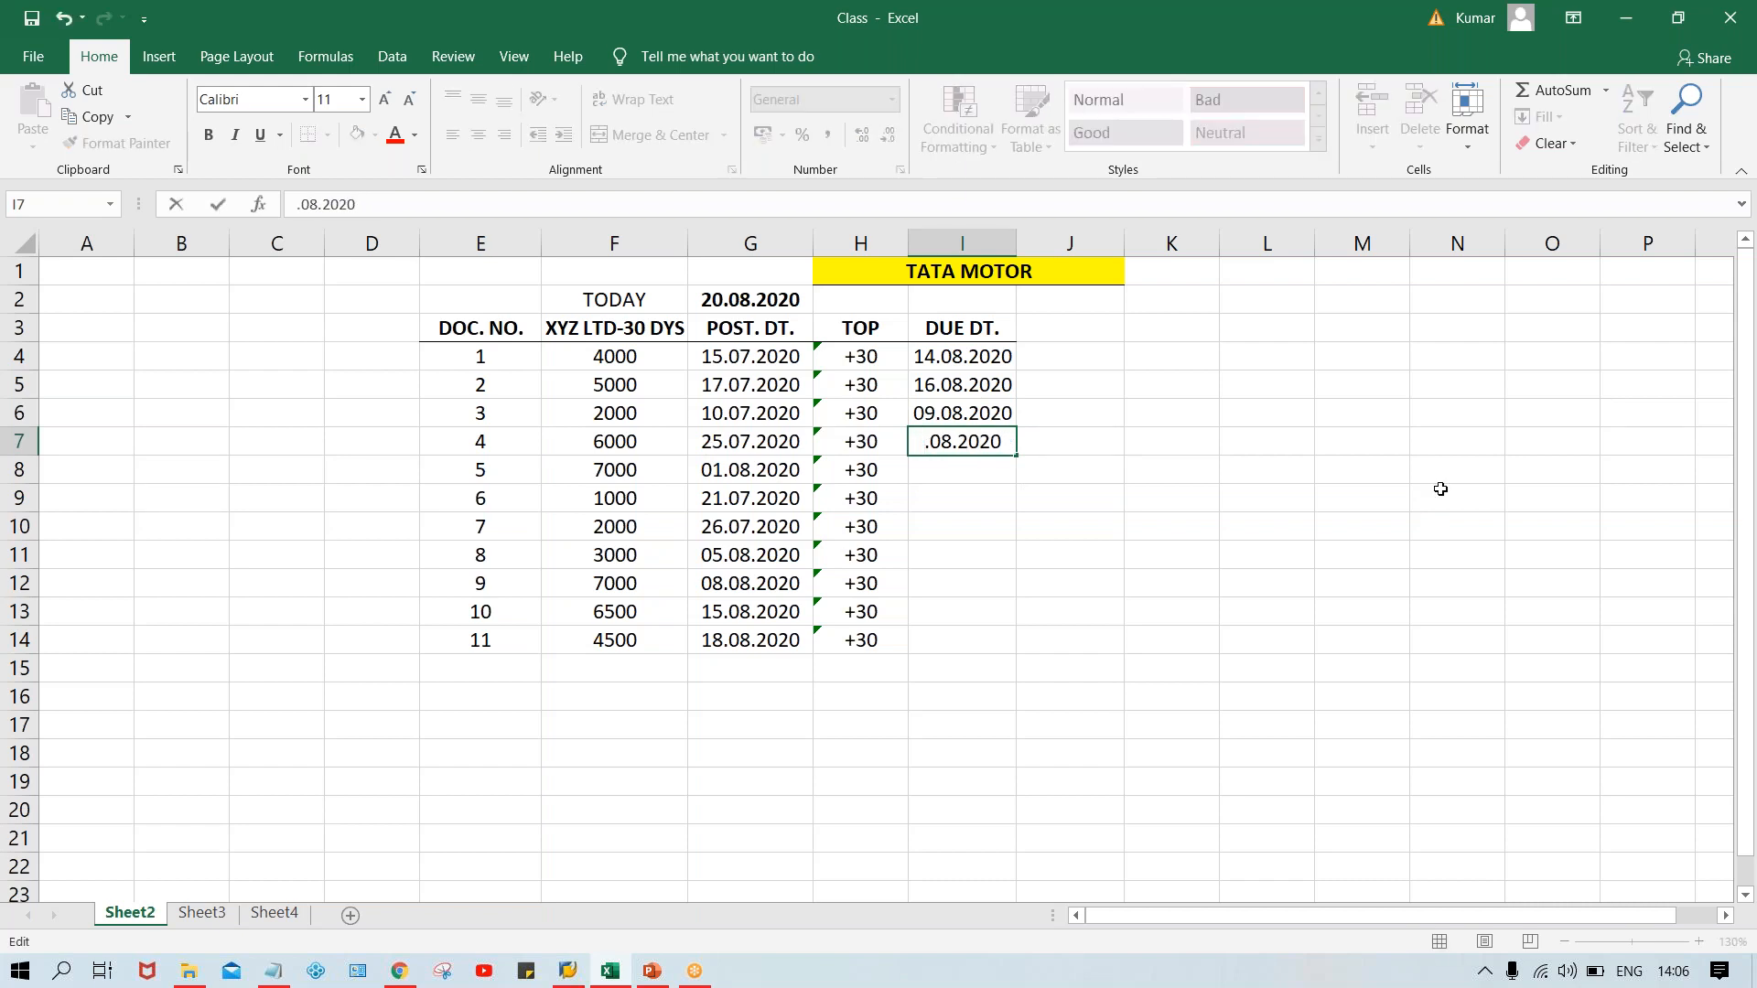
pyautogui.write('24')
pyautogui.press('Return')
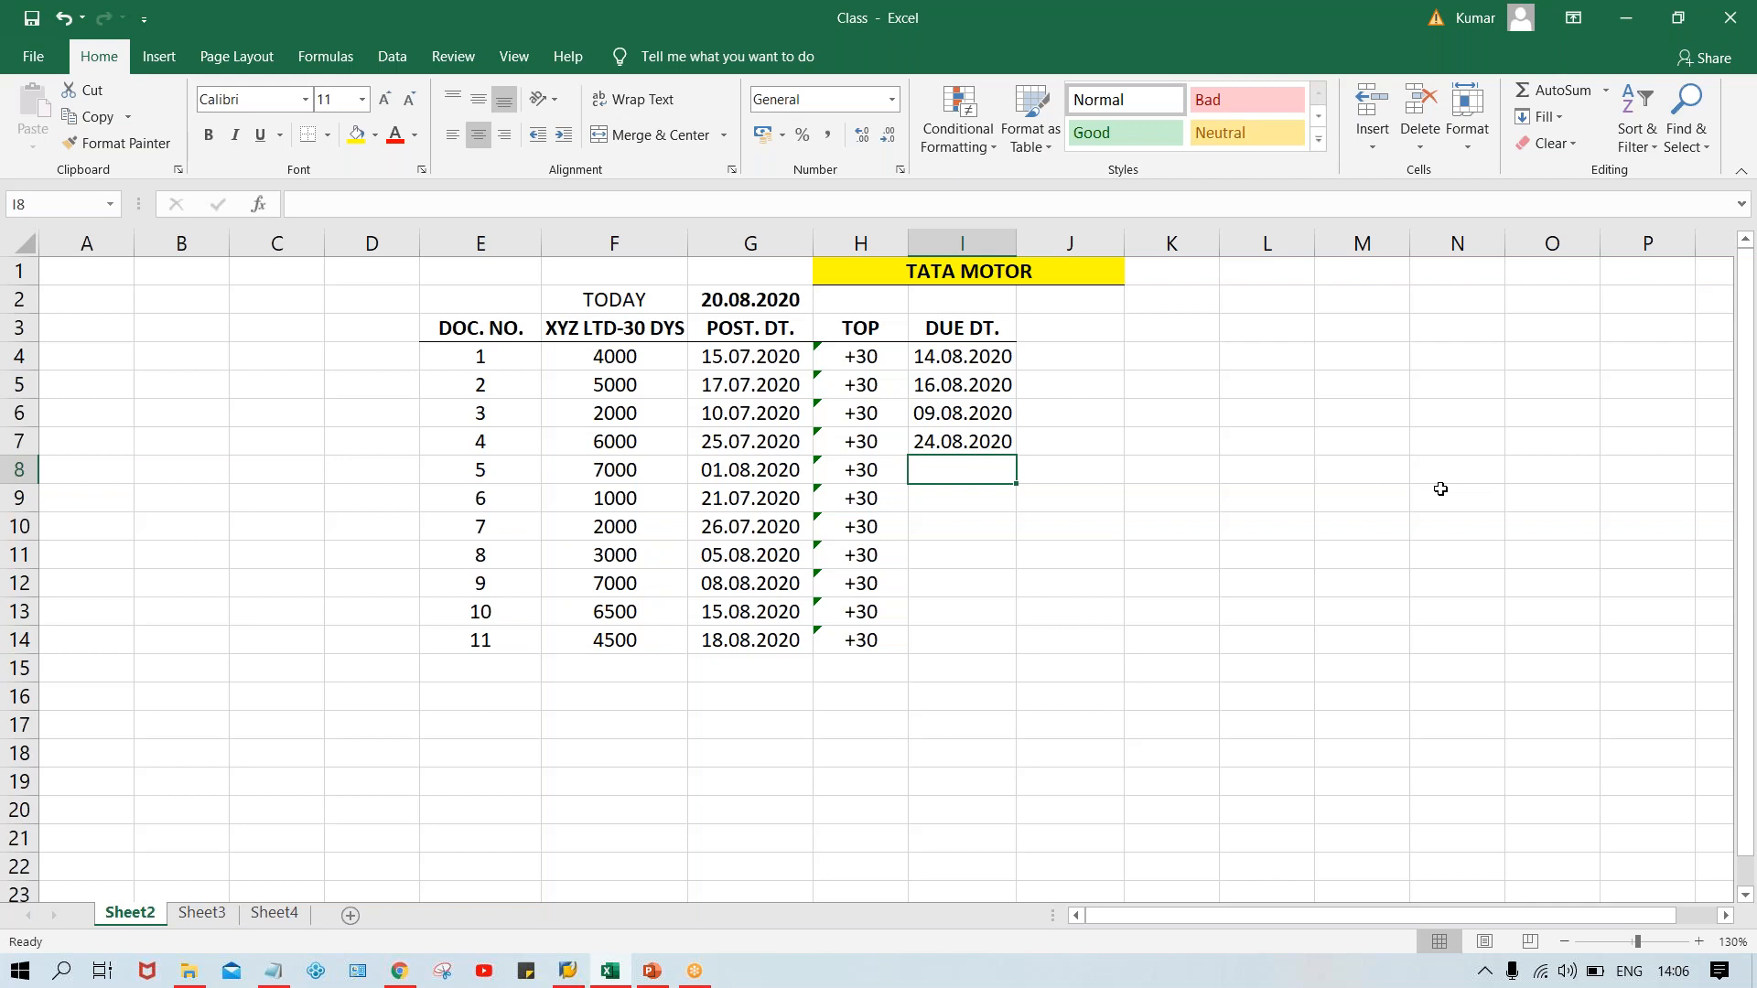
# Enter the due date 31.08.2020 for document 5 in I8.
pyautogui.write('30.')
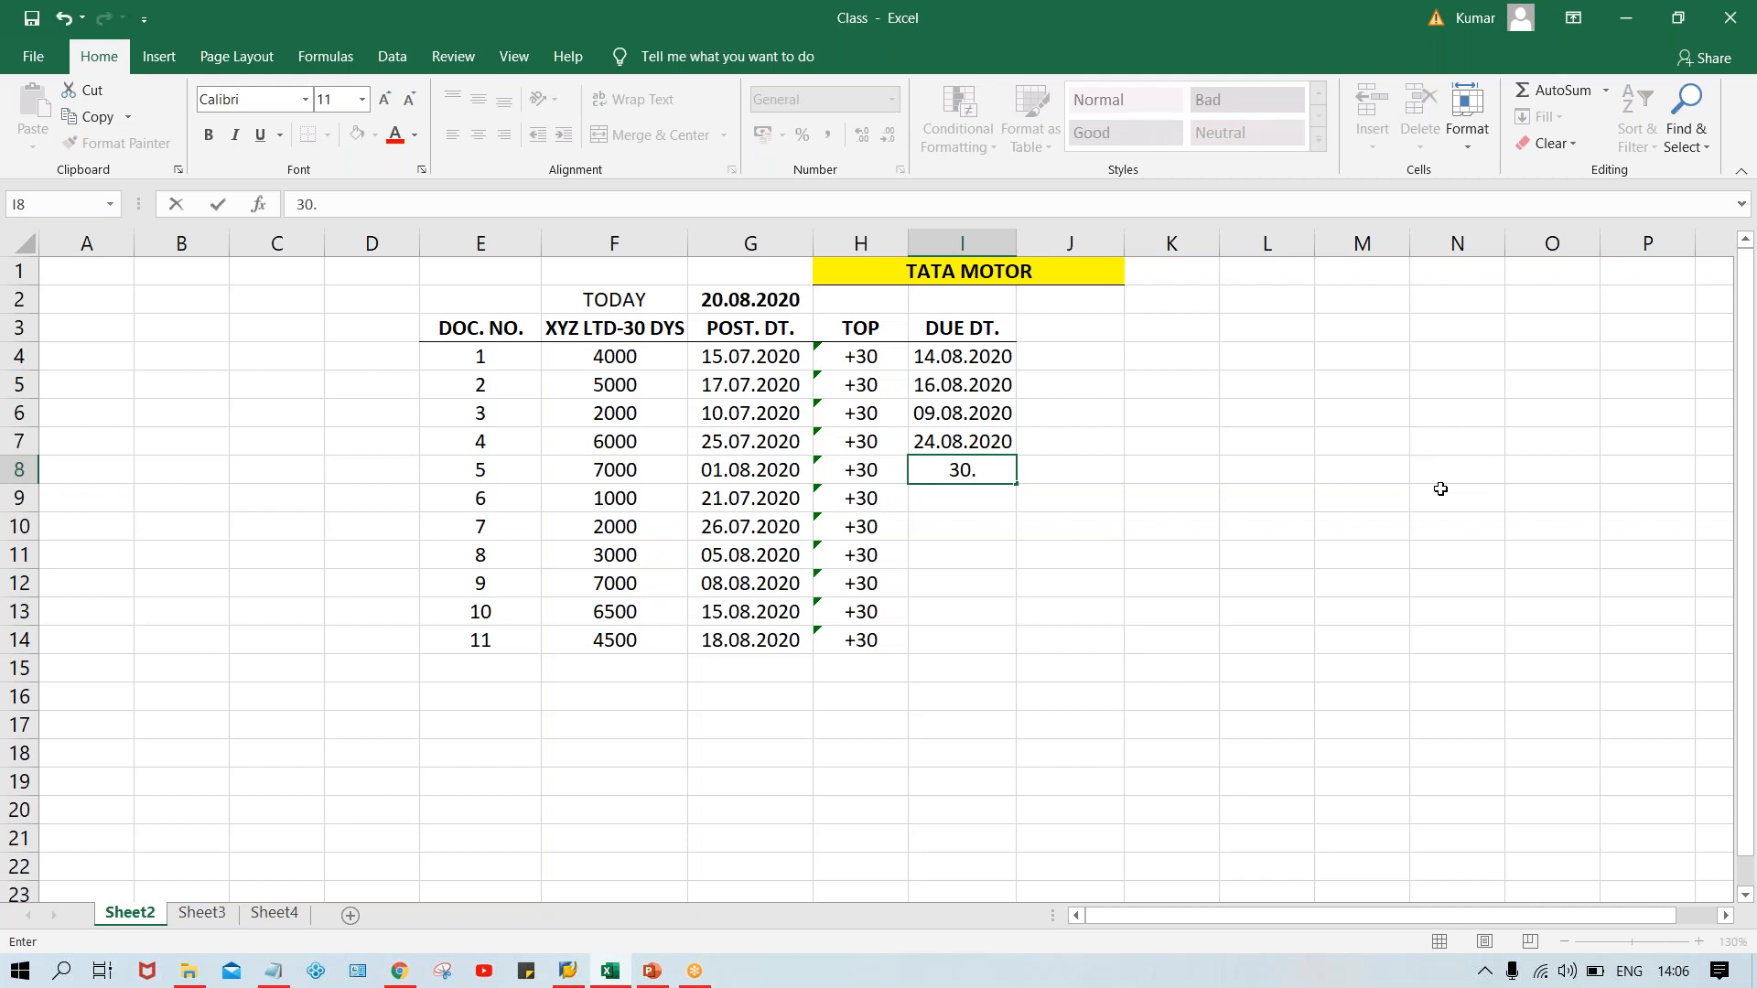
pyautogui.press('BackSpace')
pyautogui.press('BackSpace')
pyautogui.write('1.0')
pyautogui.write('8.2020')
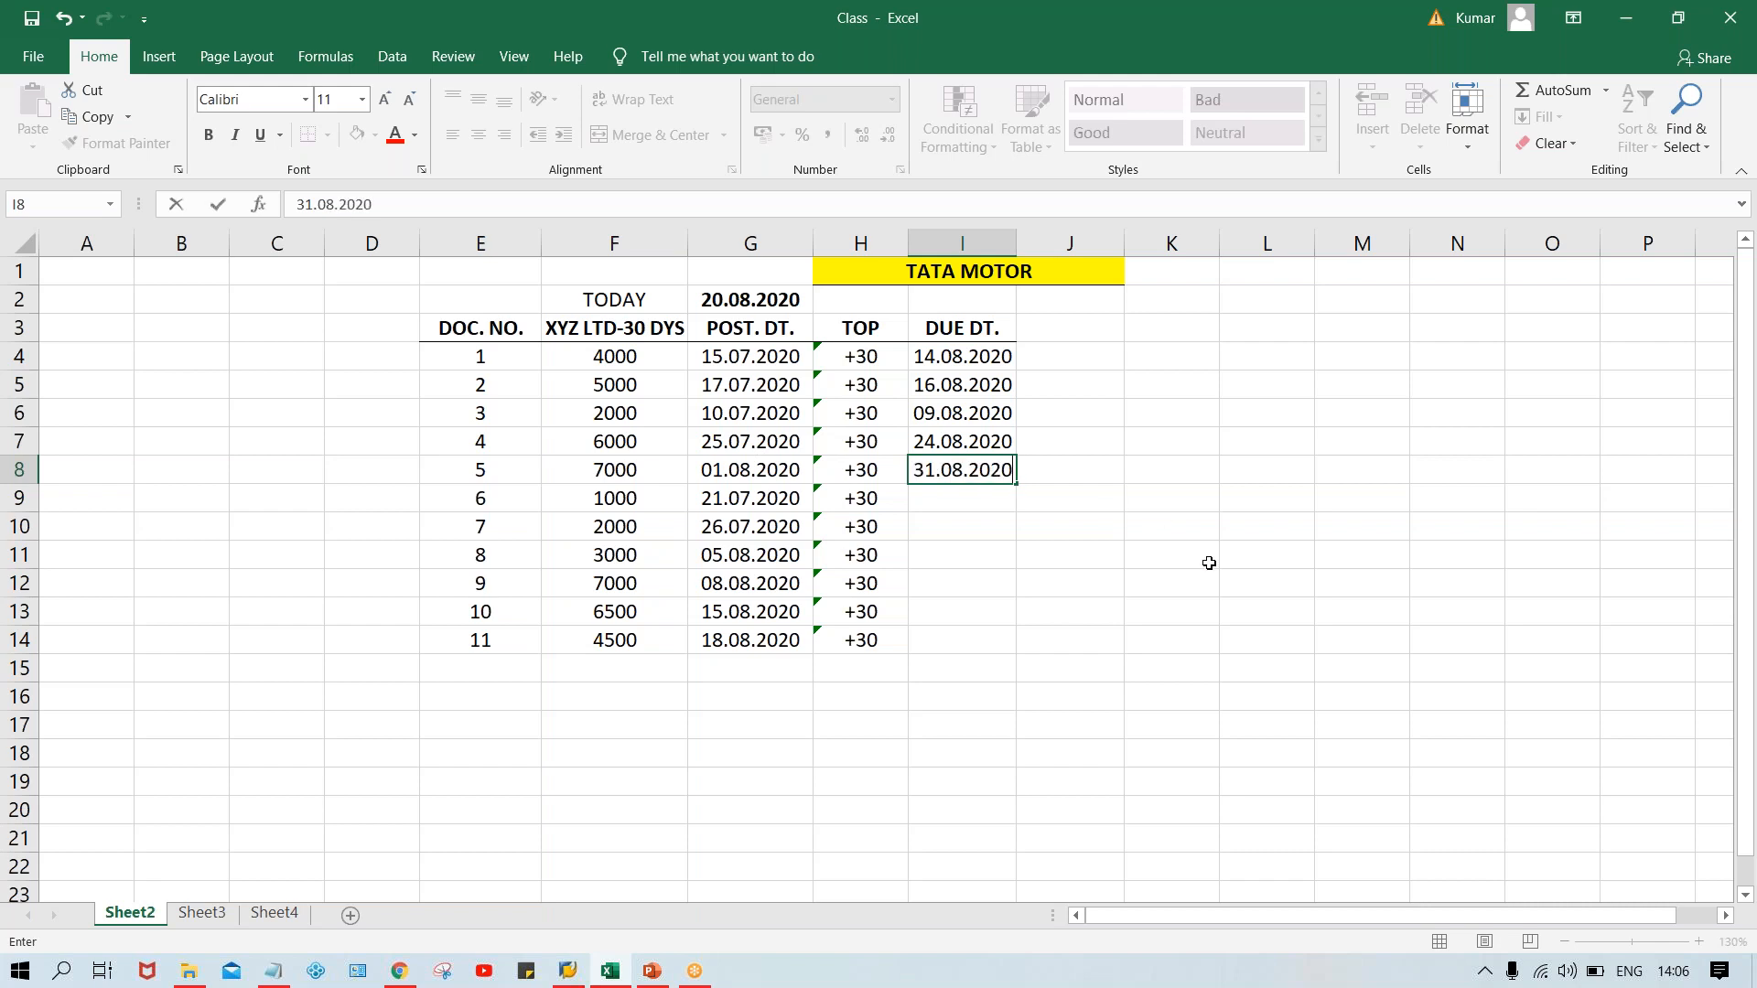
pyautogui.press('Return')
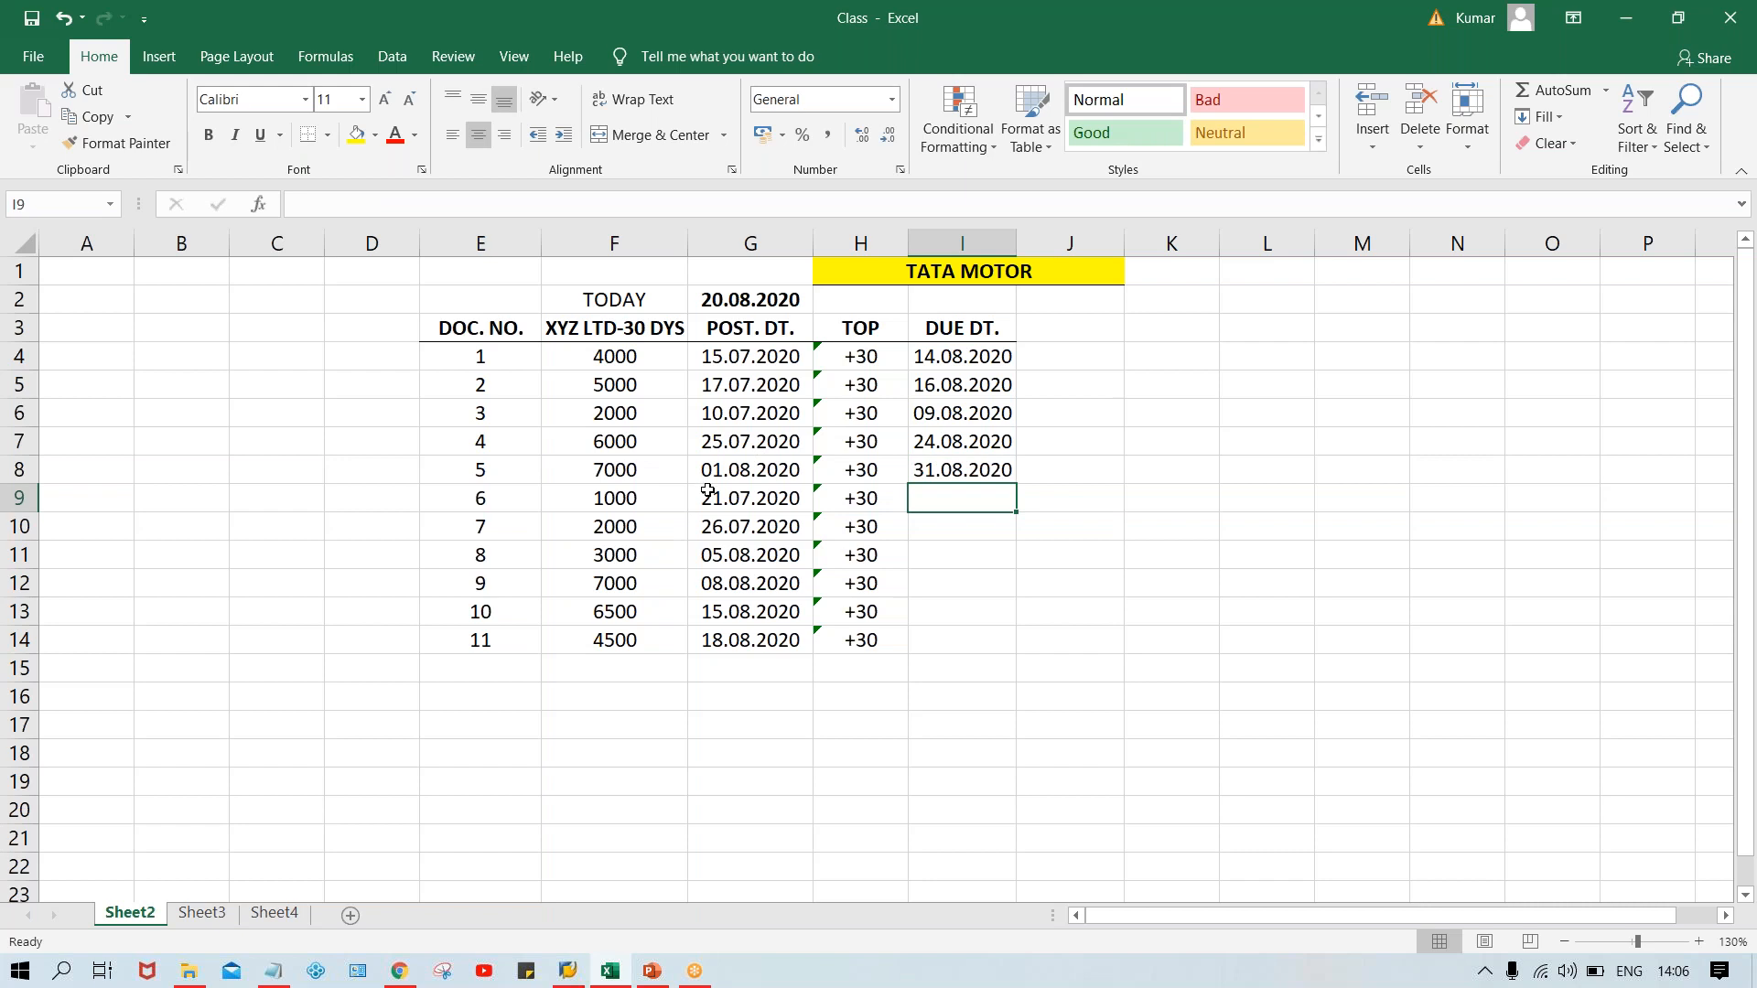
# Enter the due date 20.08.2020 for document 6 in I9, based on its posting date in G9.
pyautogui.click(745, 499)
pyautogui.click(962, 489)
pyautogui.write('20.08')
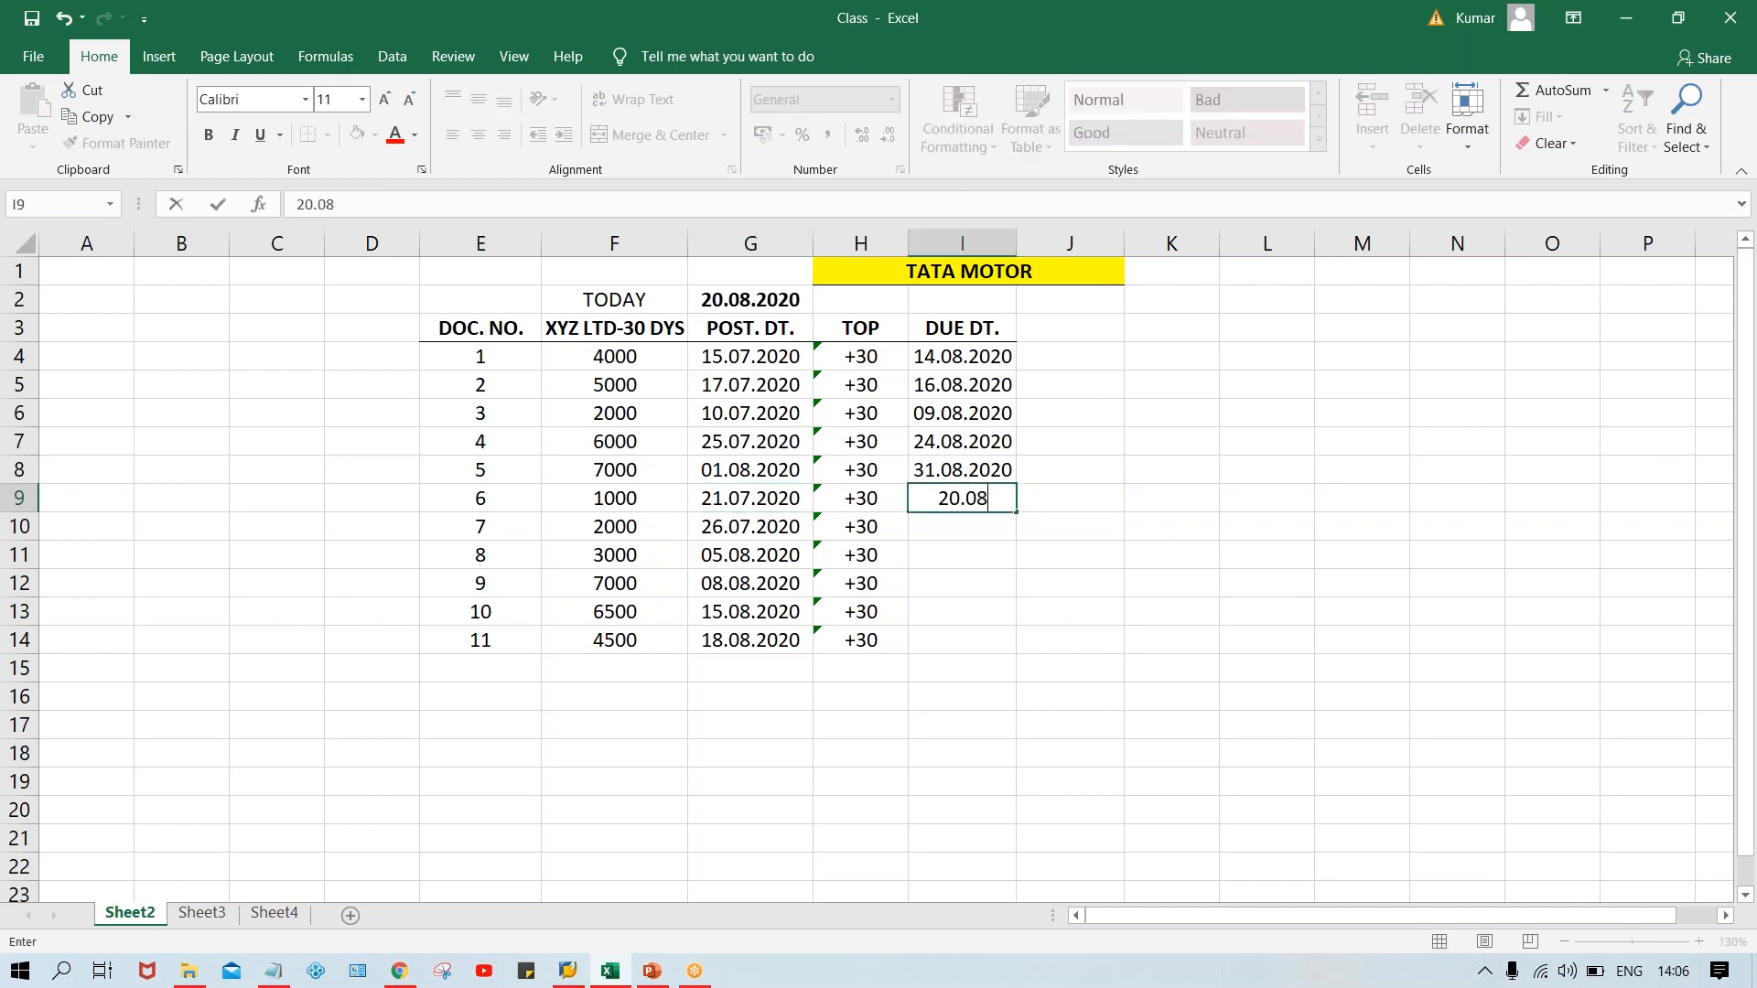
pyautogui.write('.2020')
pyautogui.press('Return')
# Enter the due date for document 7 in I10, correcting its month so it reads 25.08.2020.
pyautogui.click(732, 529)
pyautogui.click(969, 525)
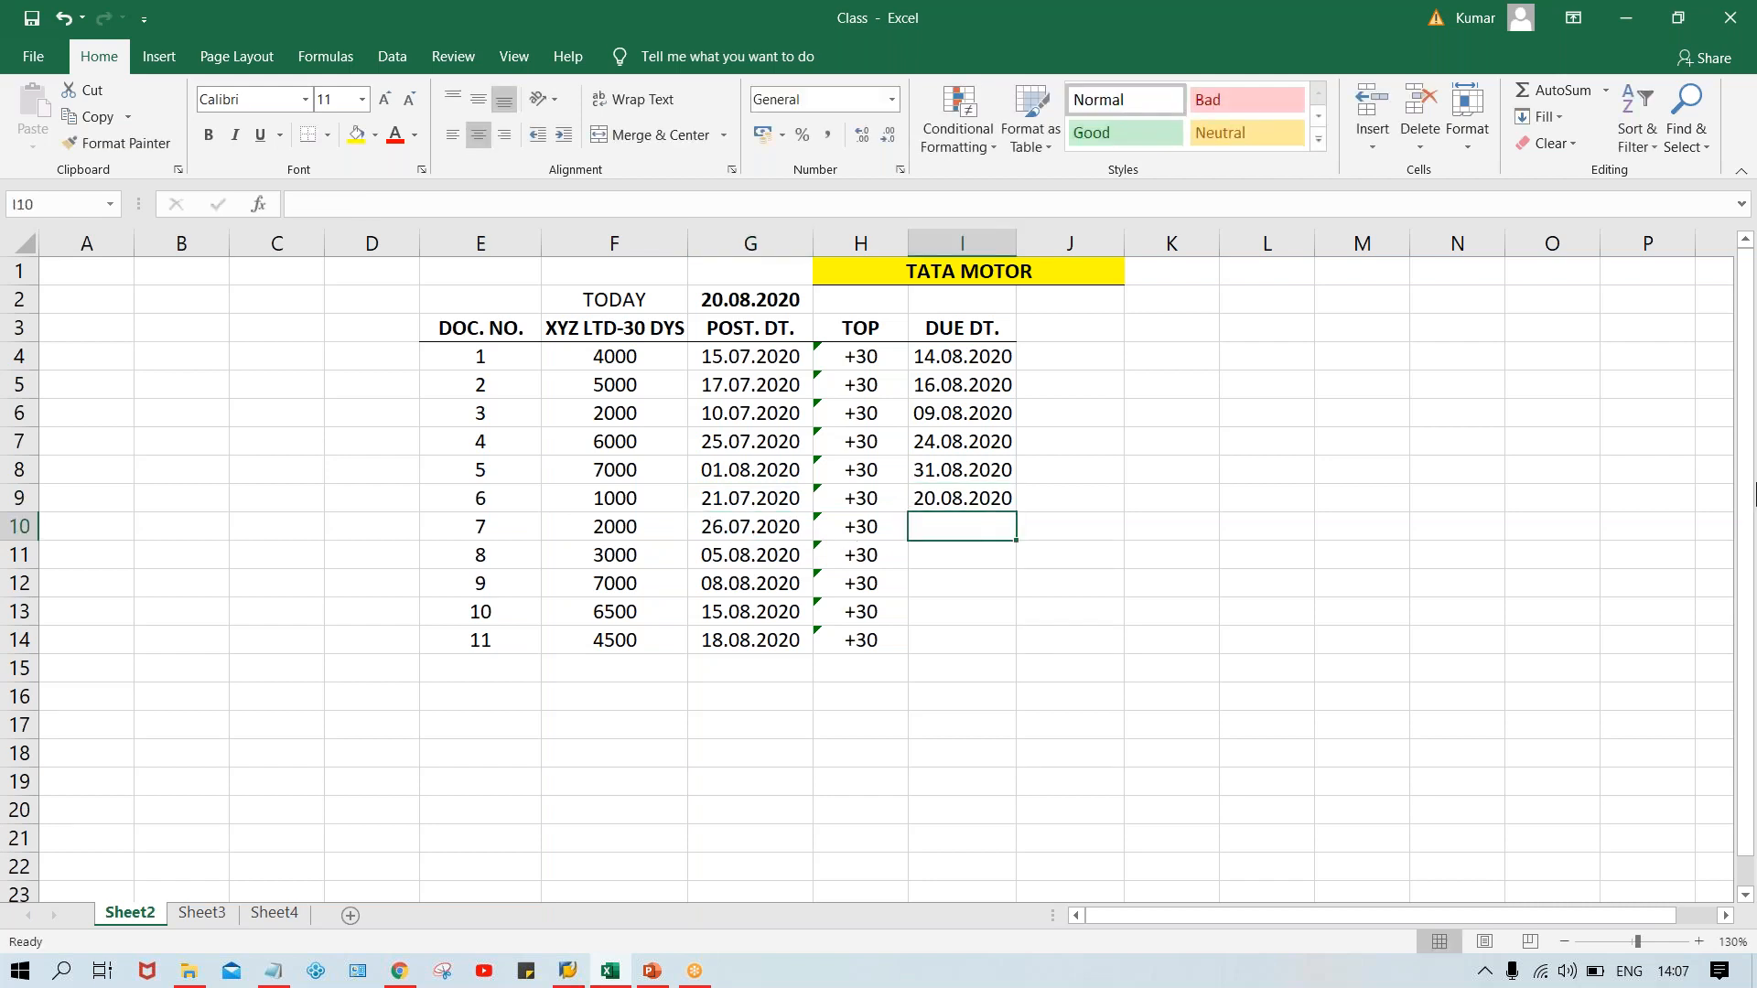
pyautogui.write('25.0')
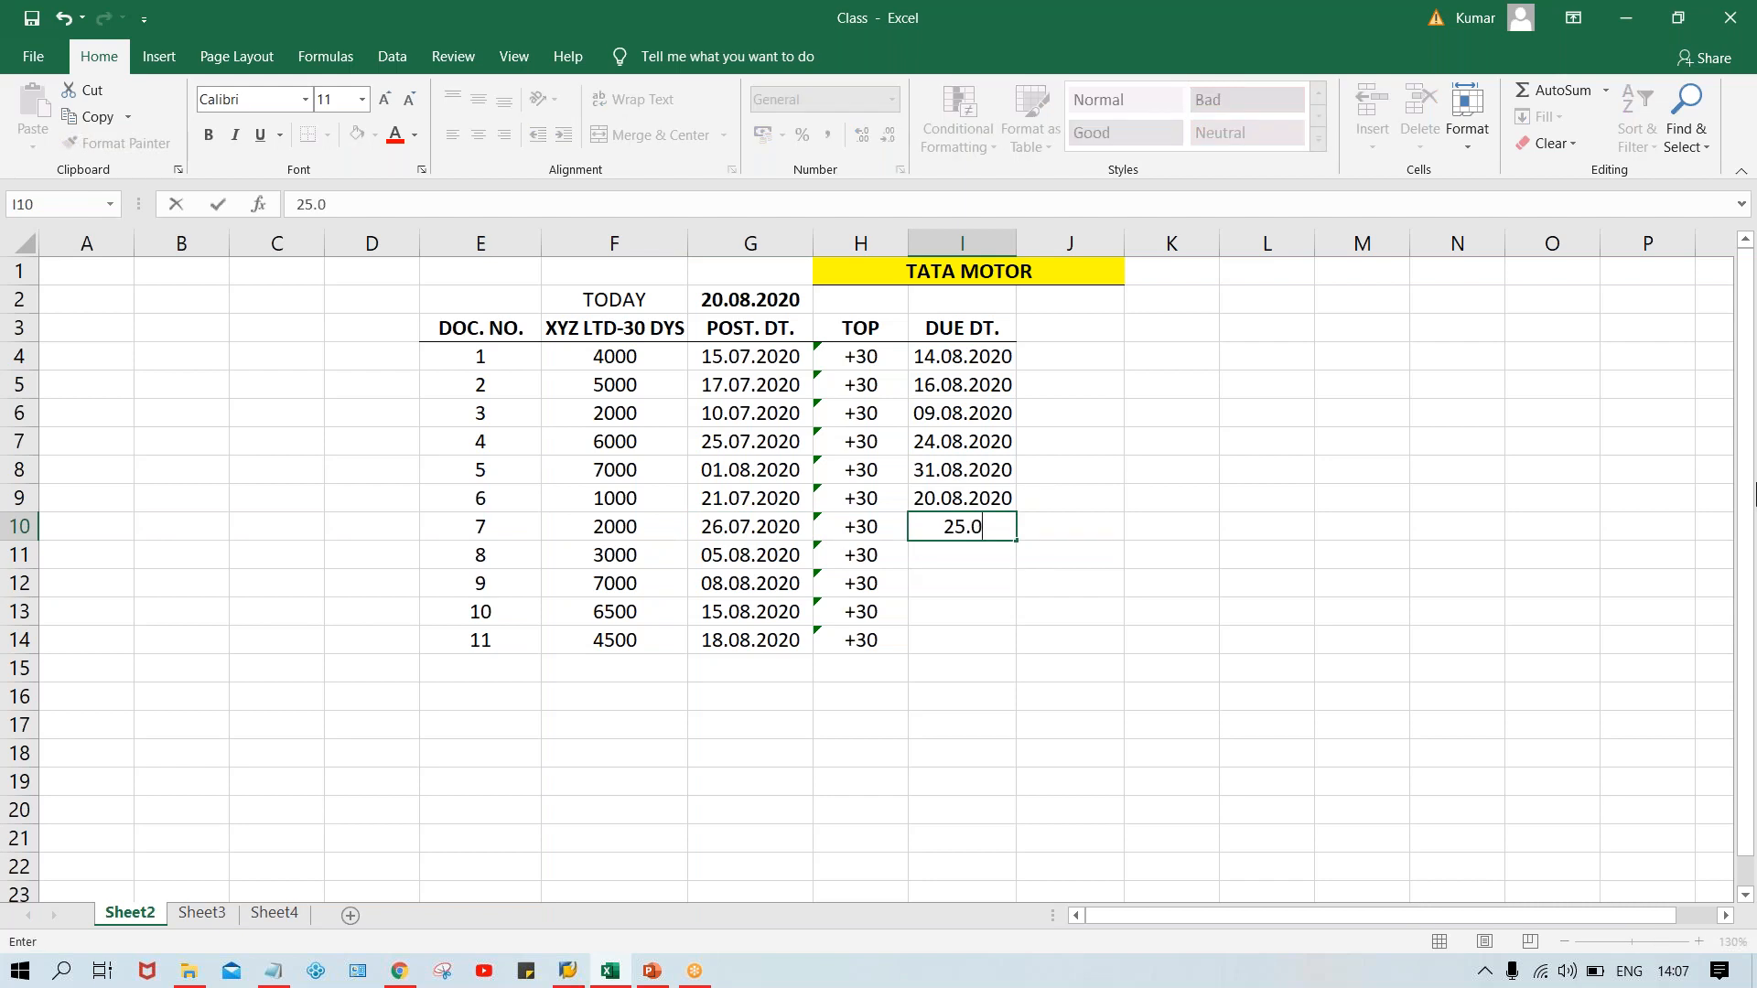
pyautogui.write('7.2020')
pyautogui.press('Return')
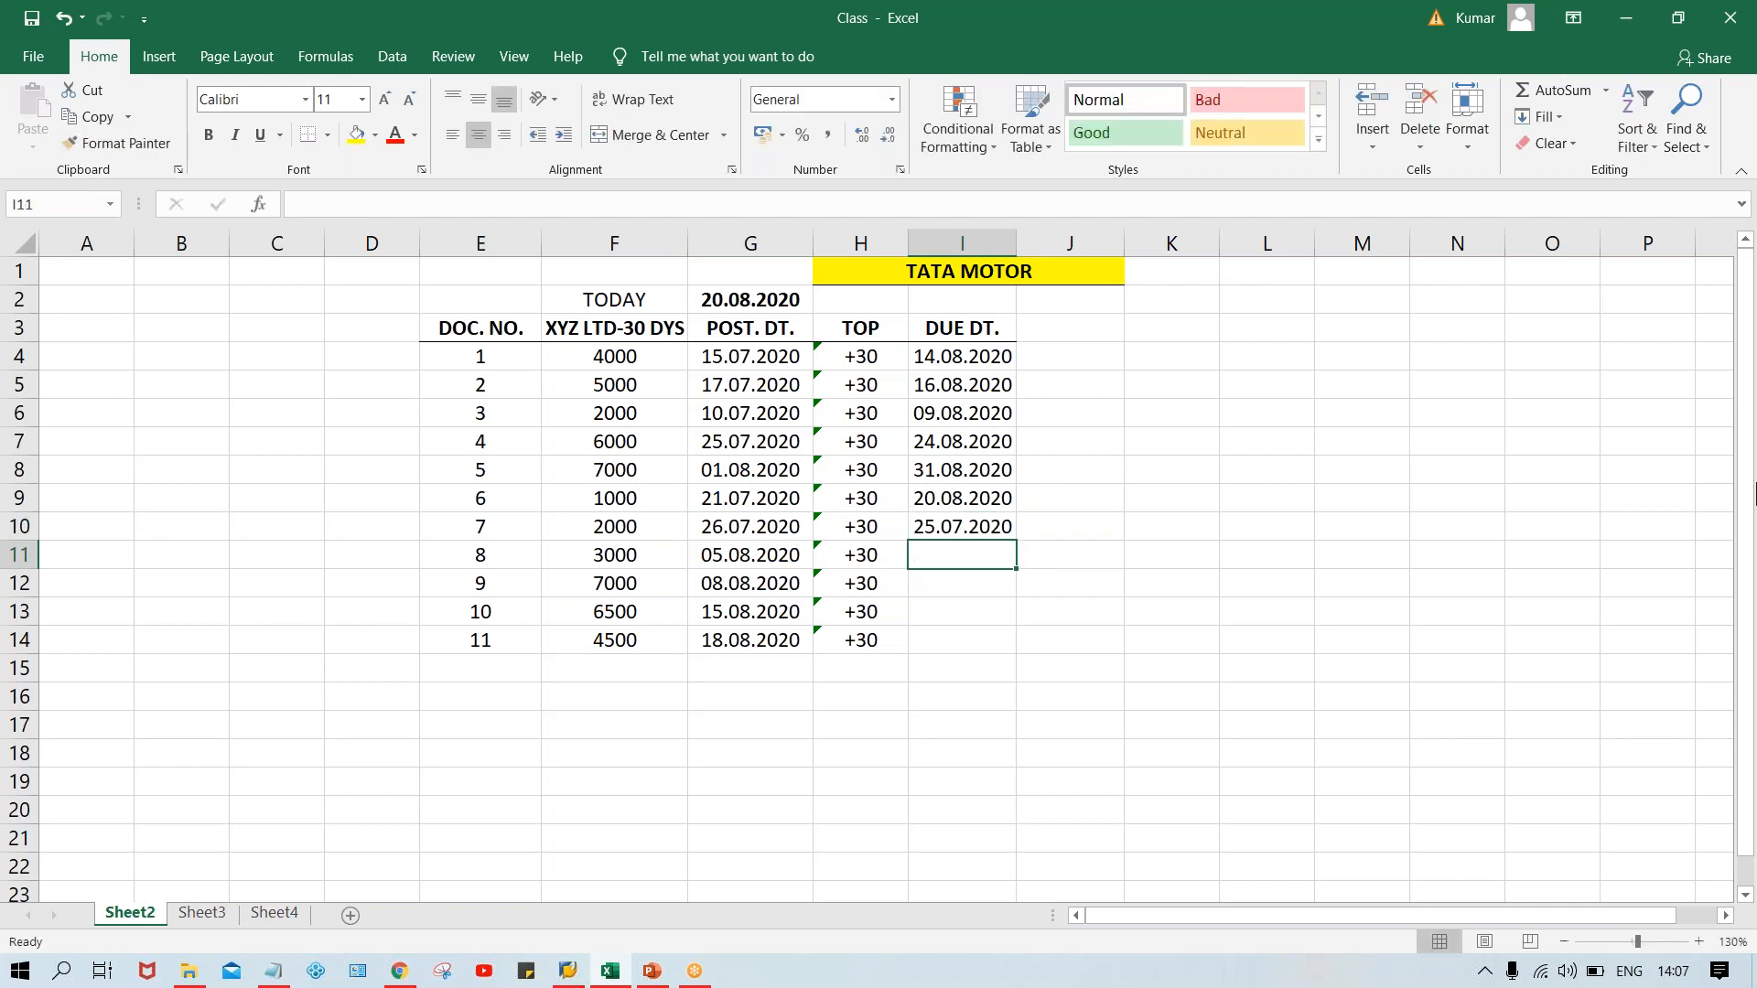
pyautogui.doubleClick(967, 522)
pyautogui.press('BackSpace')
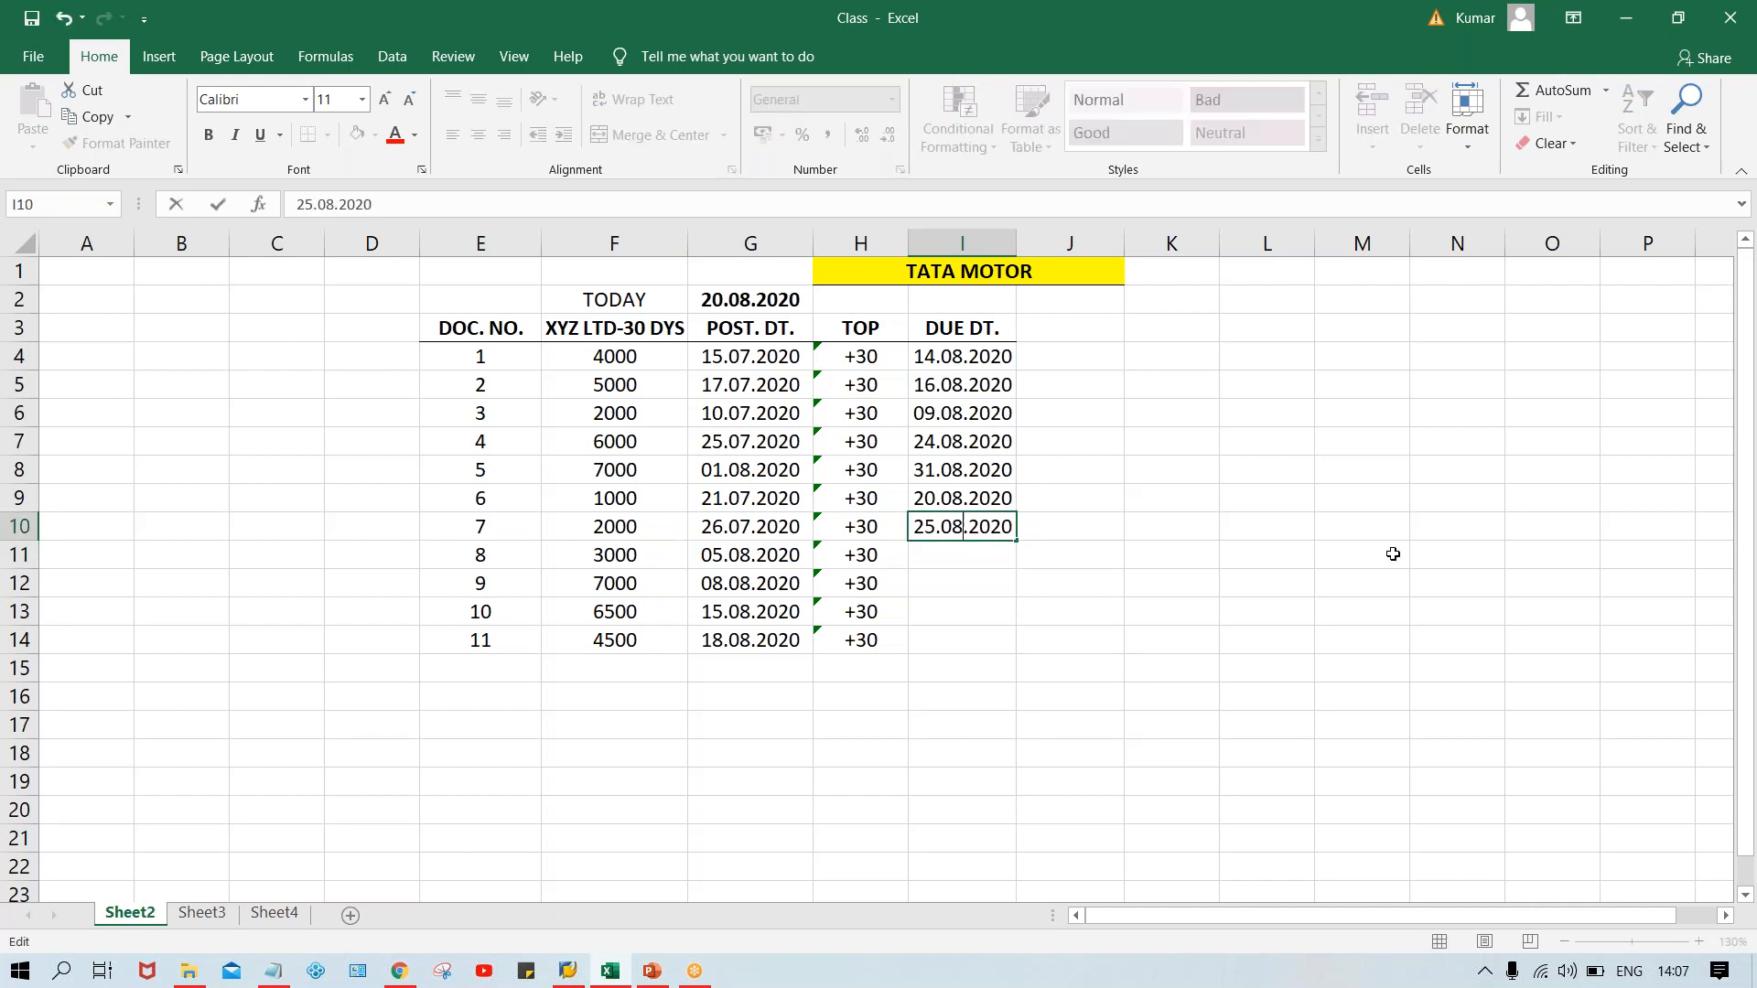
pyautogui.write('8')
pyautogui.press('Return')
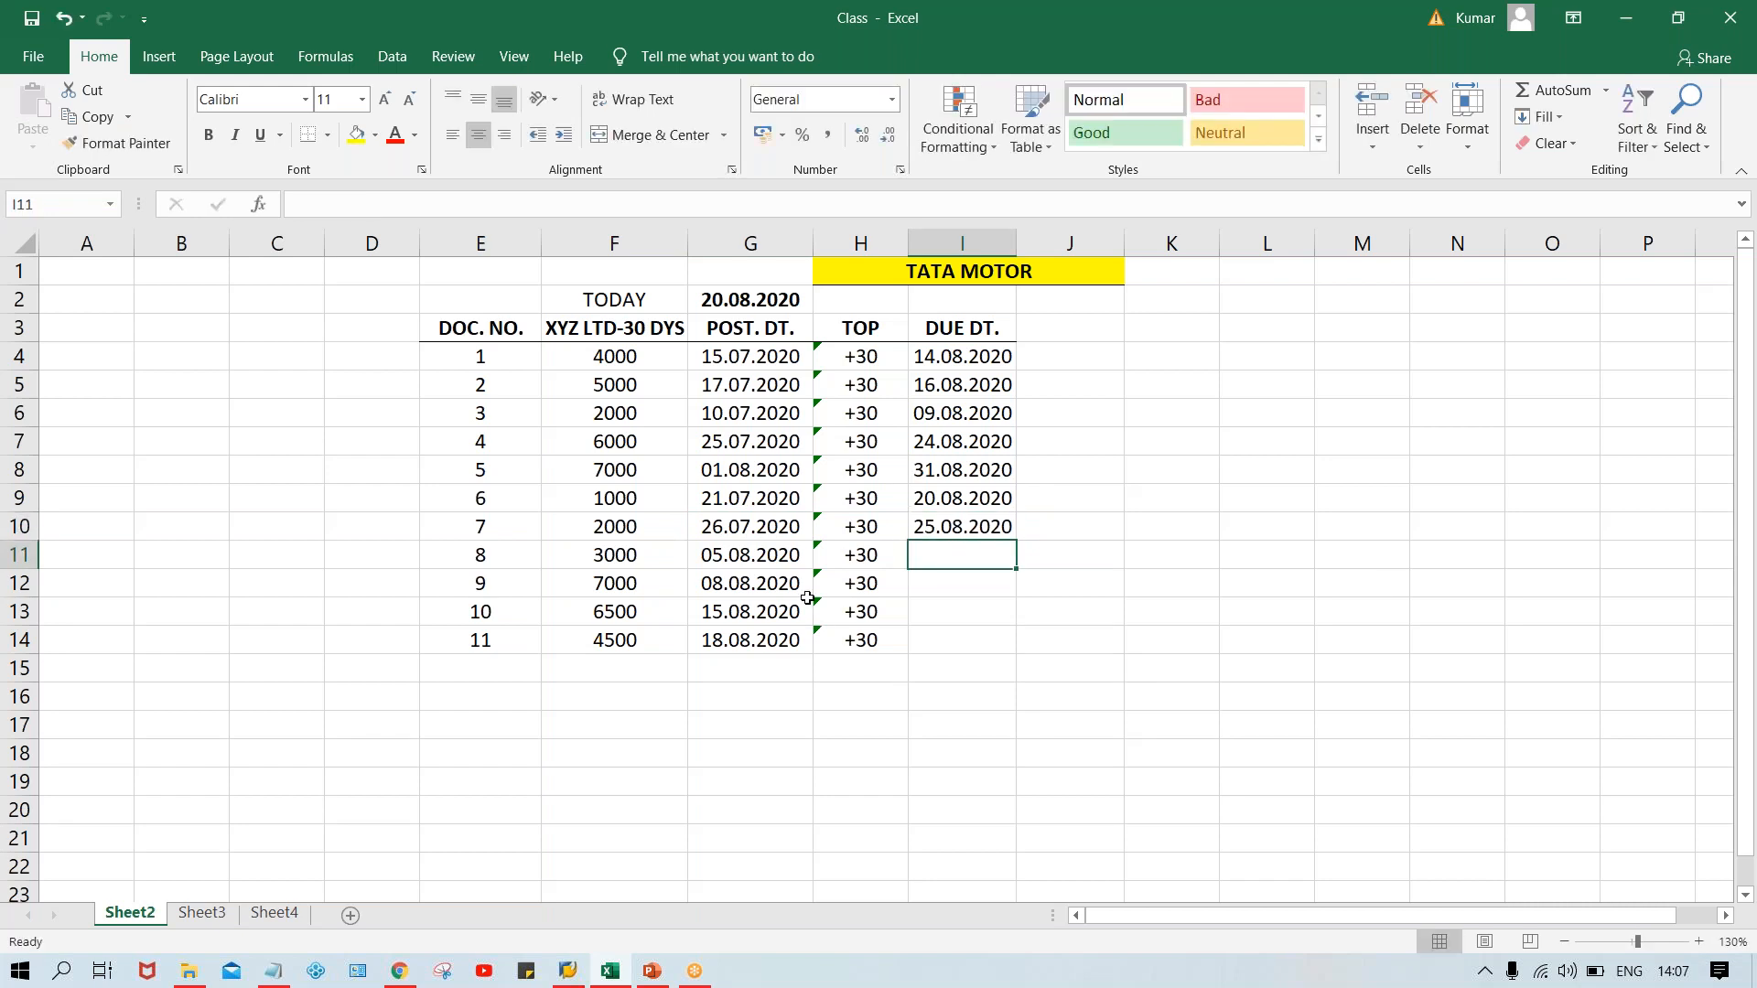
# Check the posting date of document 8 in G11 and enter its due date 04.09.2020 in I11.
pyautogui.click(719, 557)
pyautogui.click(944, 552)
pyautogui.click(721, 558)
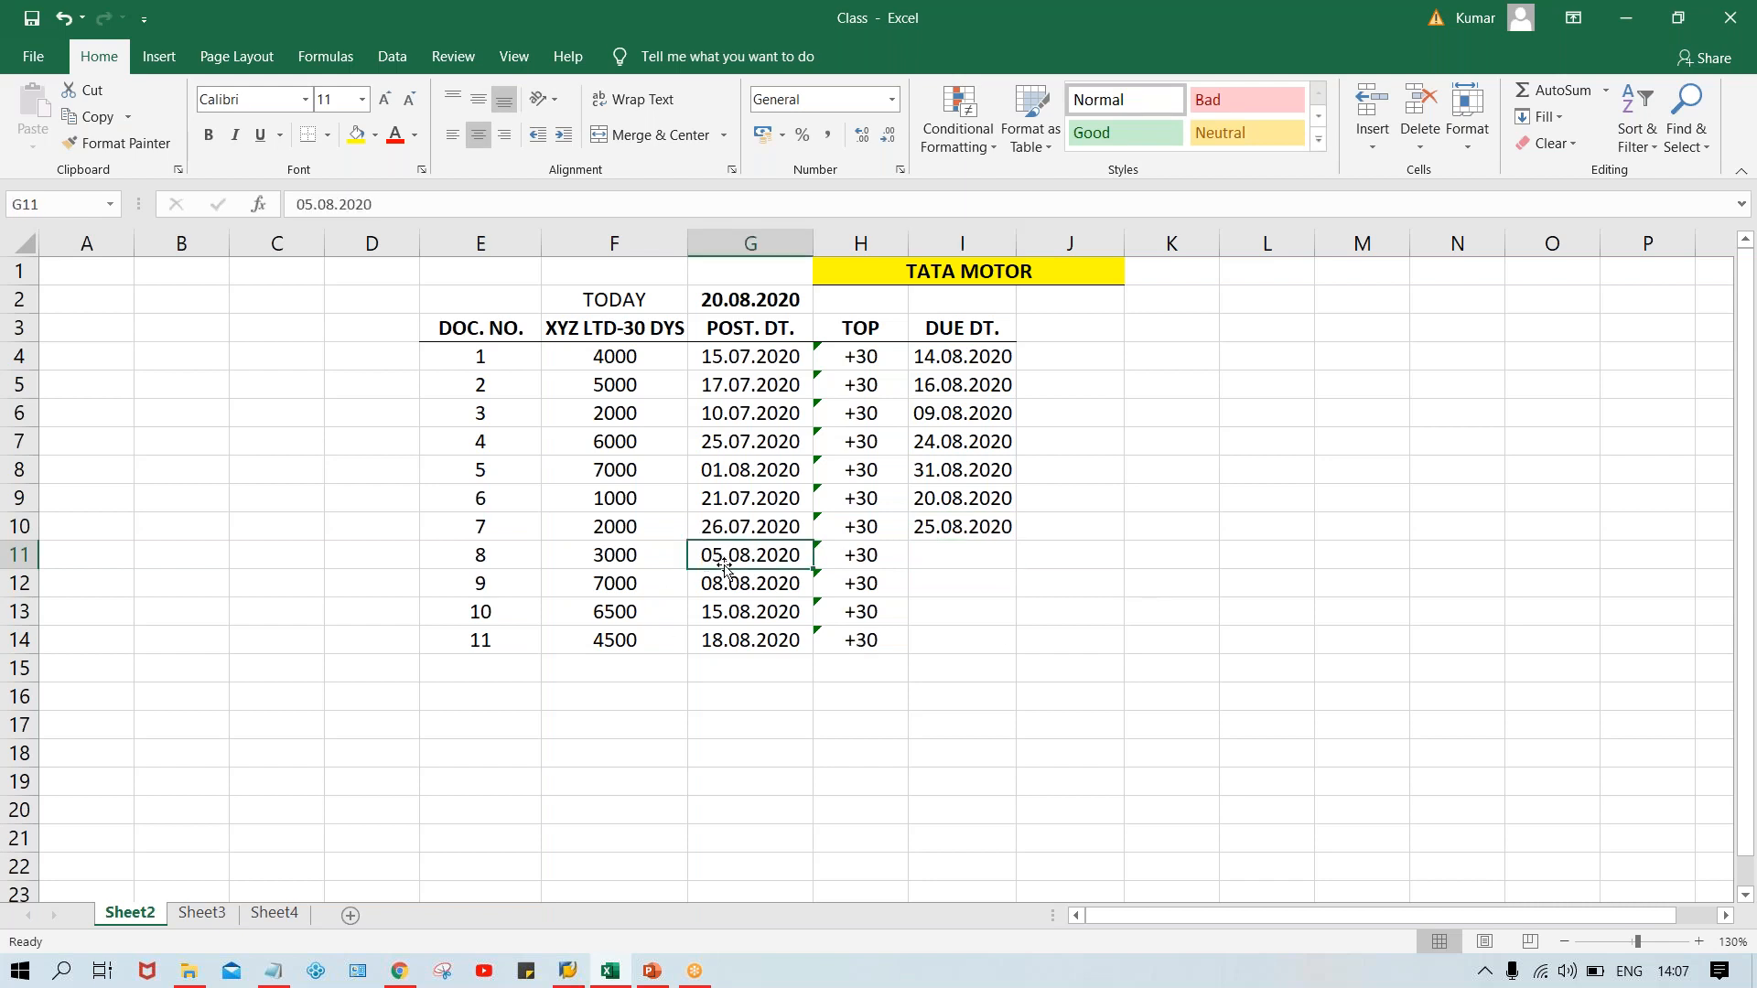
pyautogui.click(949, 555)
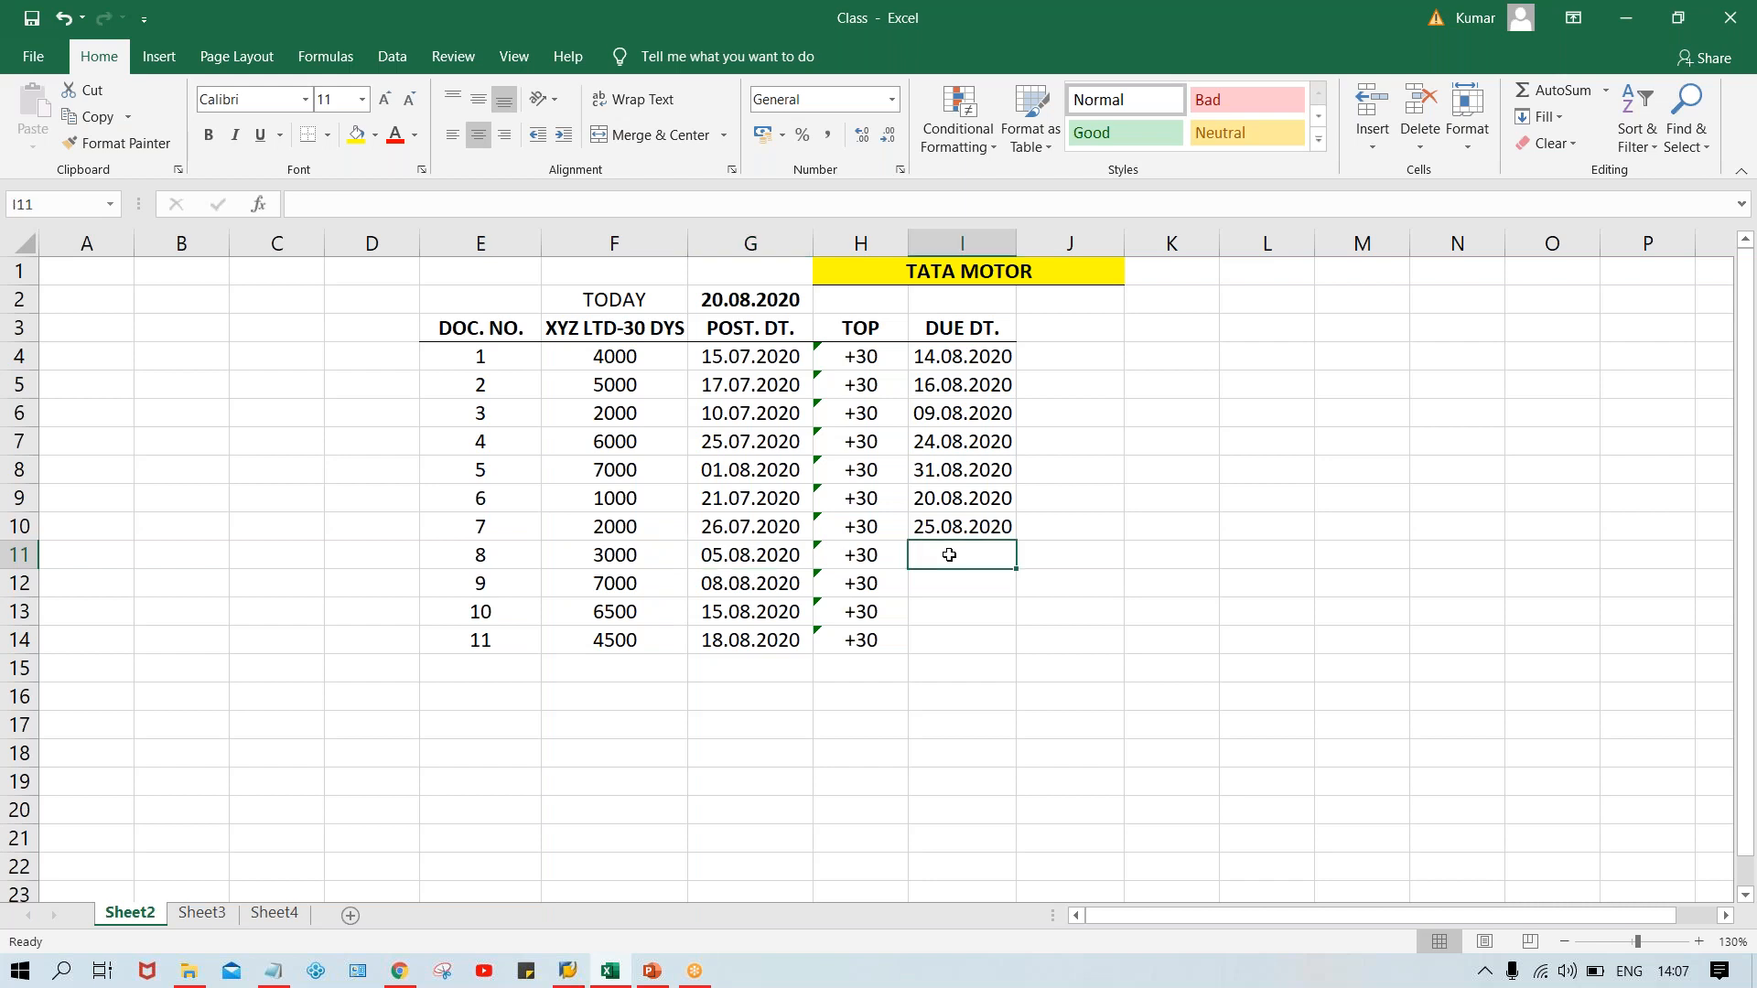
pyautogui.write('04.09.2020')
pyautogui.press('Return')
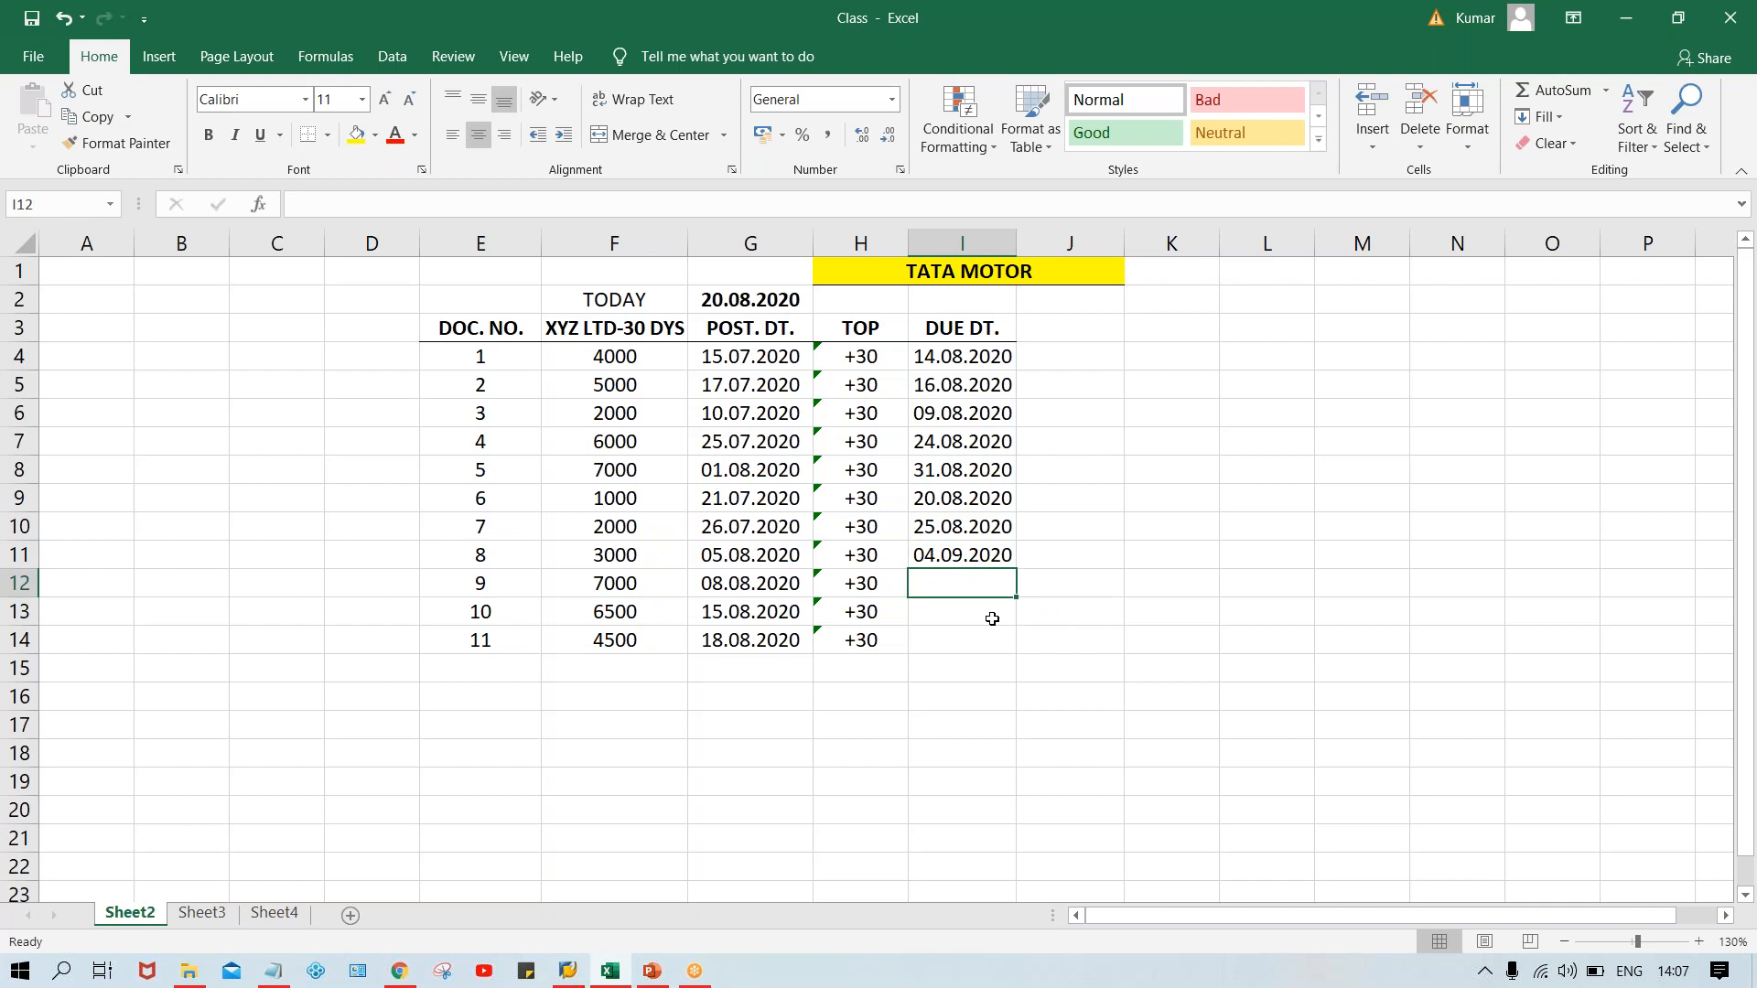
# Enter the due dates 07.09.2020 for document 9 in I12 and 14.09.2020 for document 10 in I13.
pyautogui.write('07.')
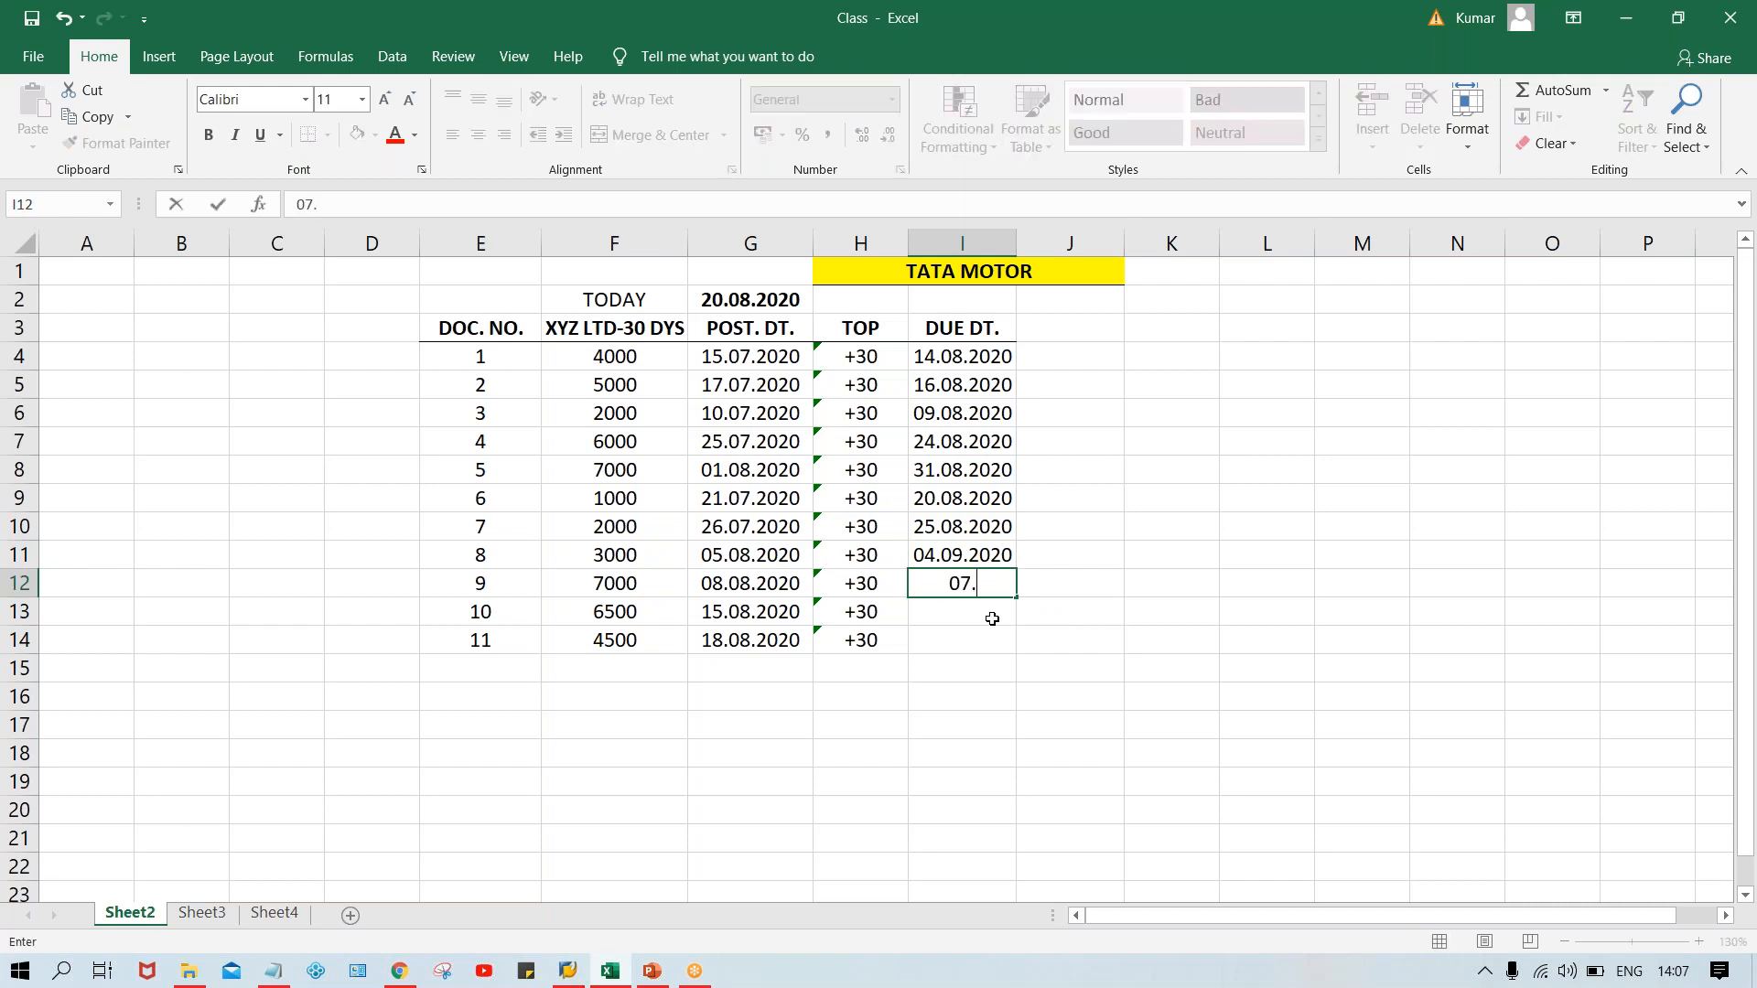
pyautogui.write('09.2020')
pyautogui.press('Return')
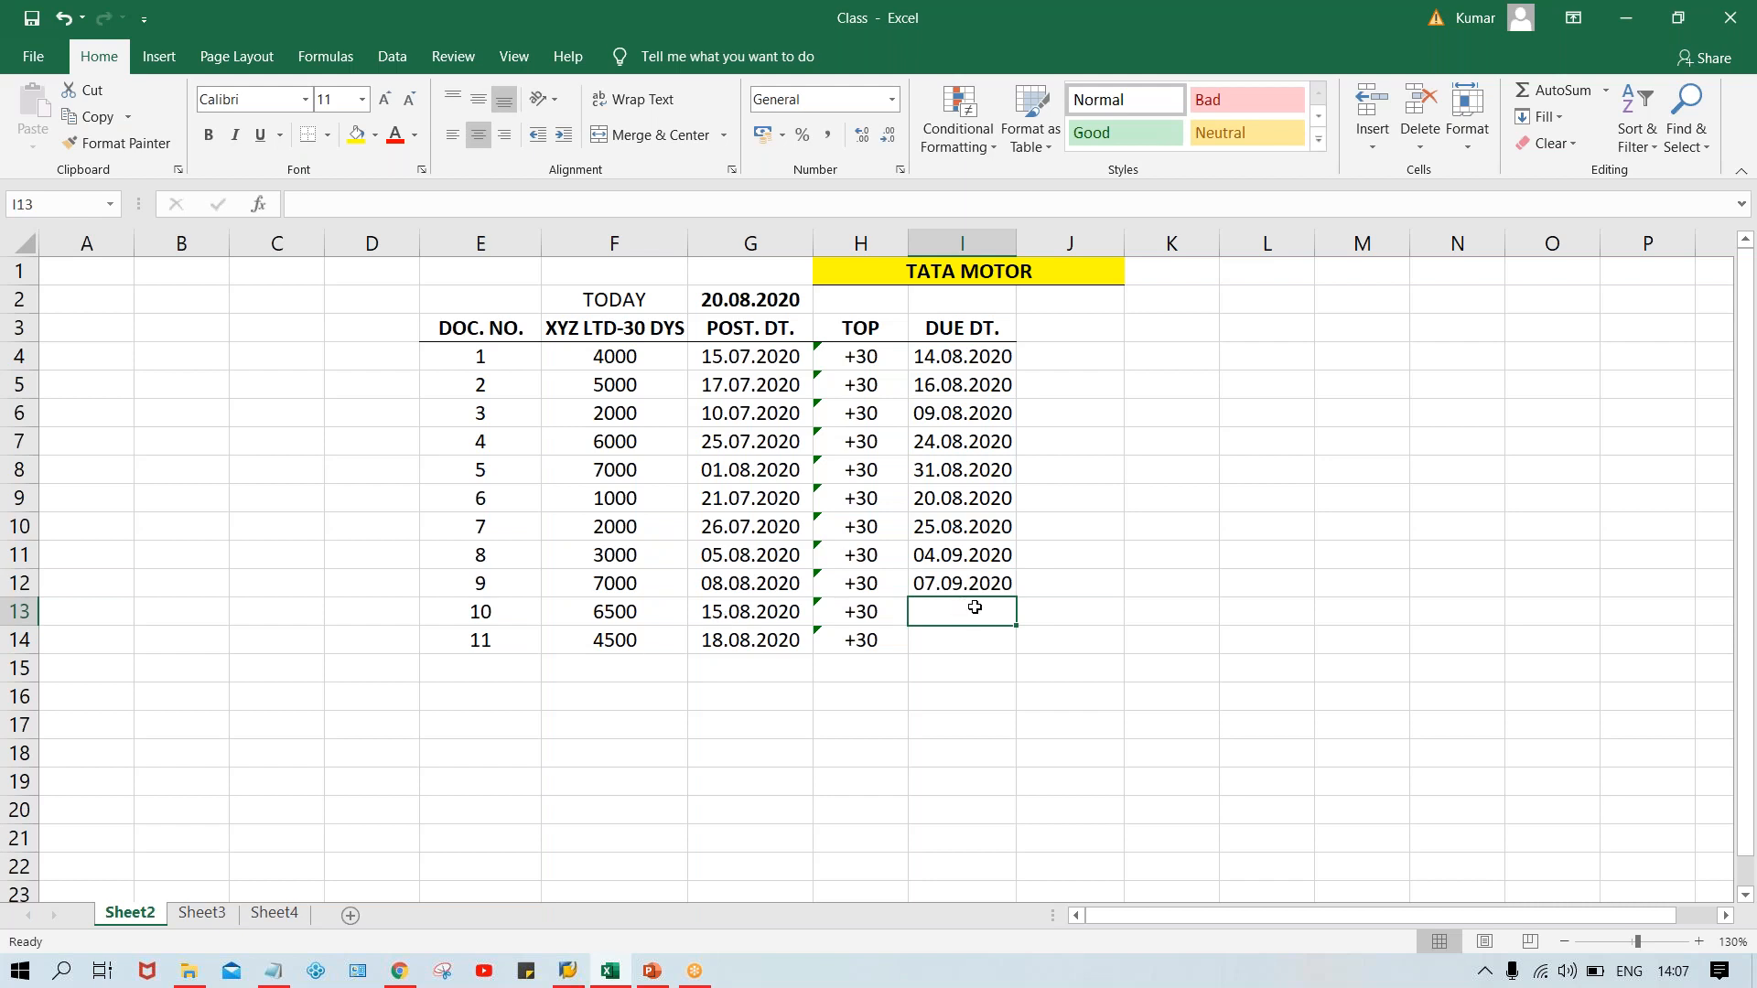
pyautogui.write('14.')
pyautogui.write('08')
pyautogui.press('BackSpace')
pyautogui.write('9.2020')
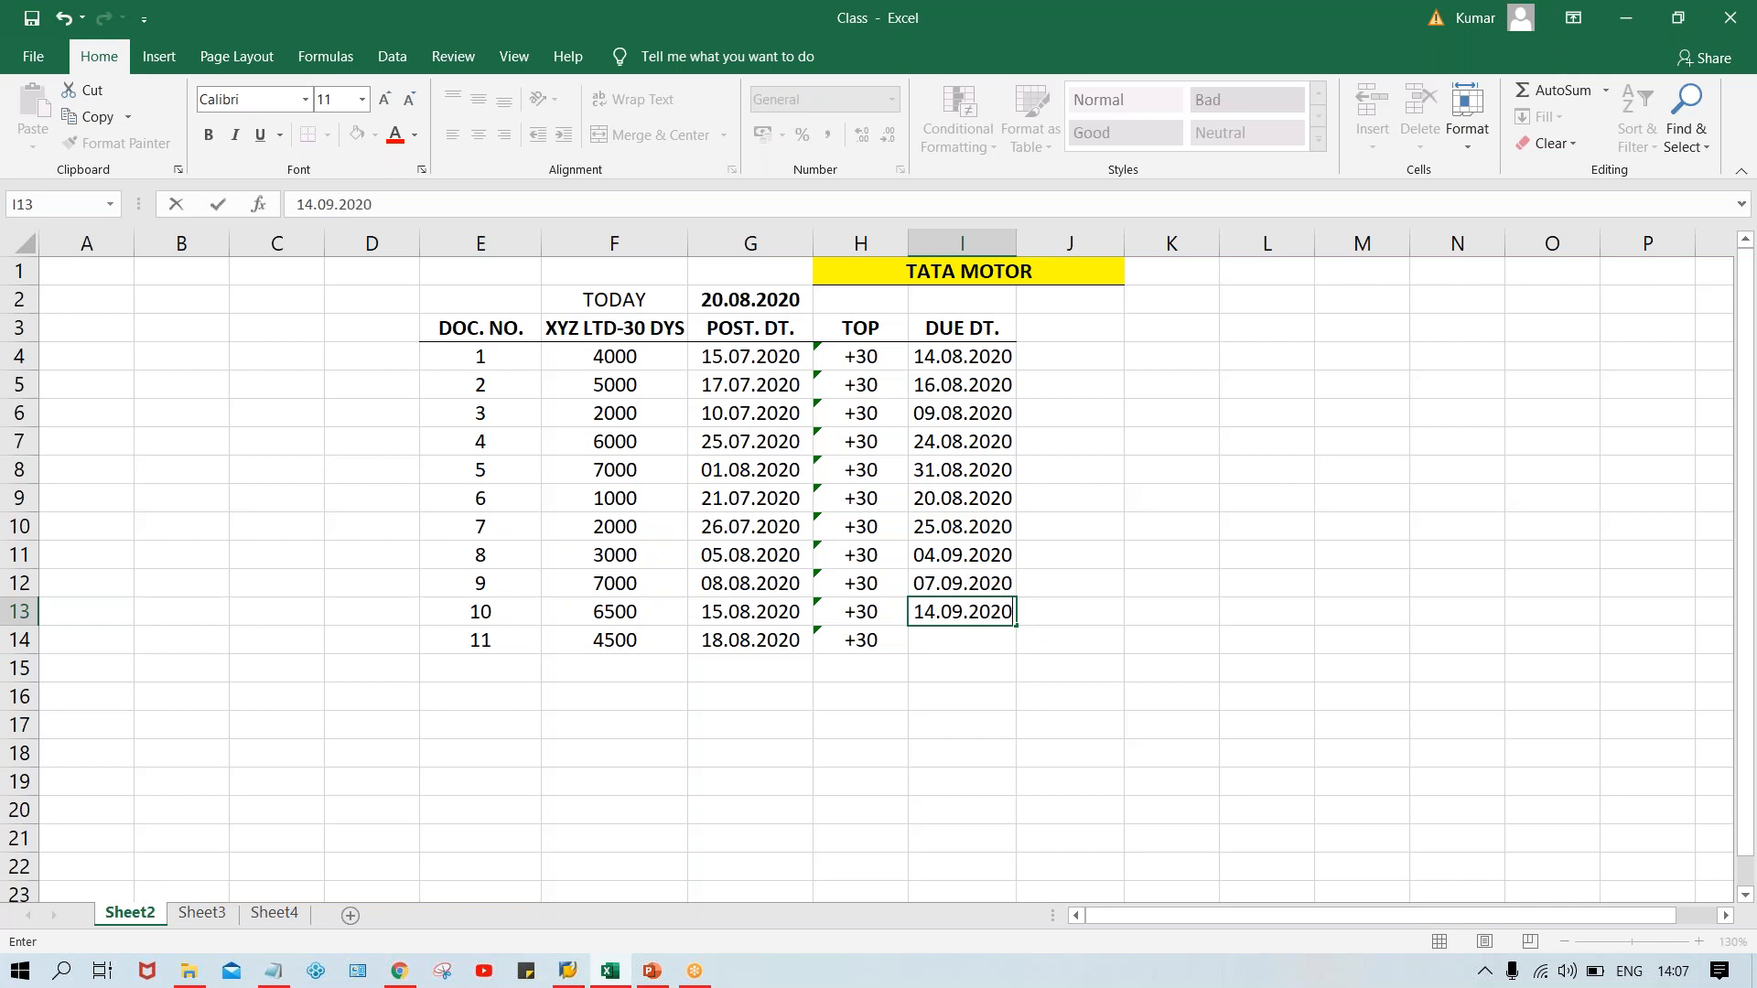
pyautogui.press('Return')
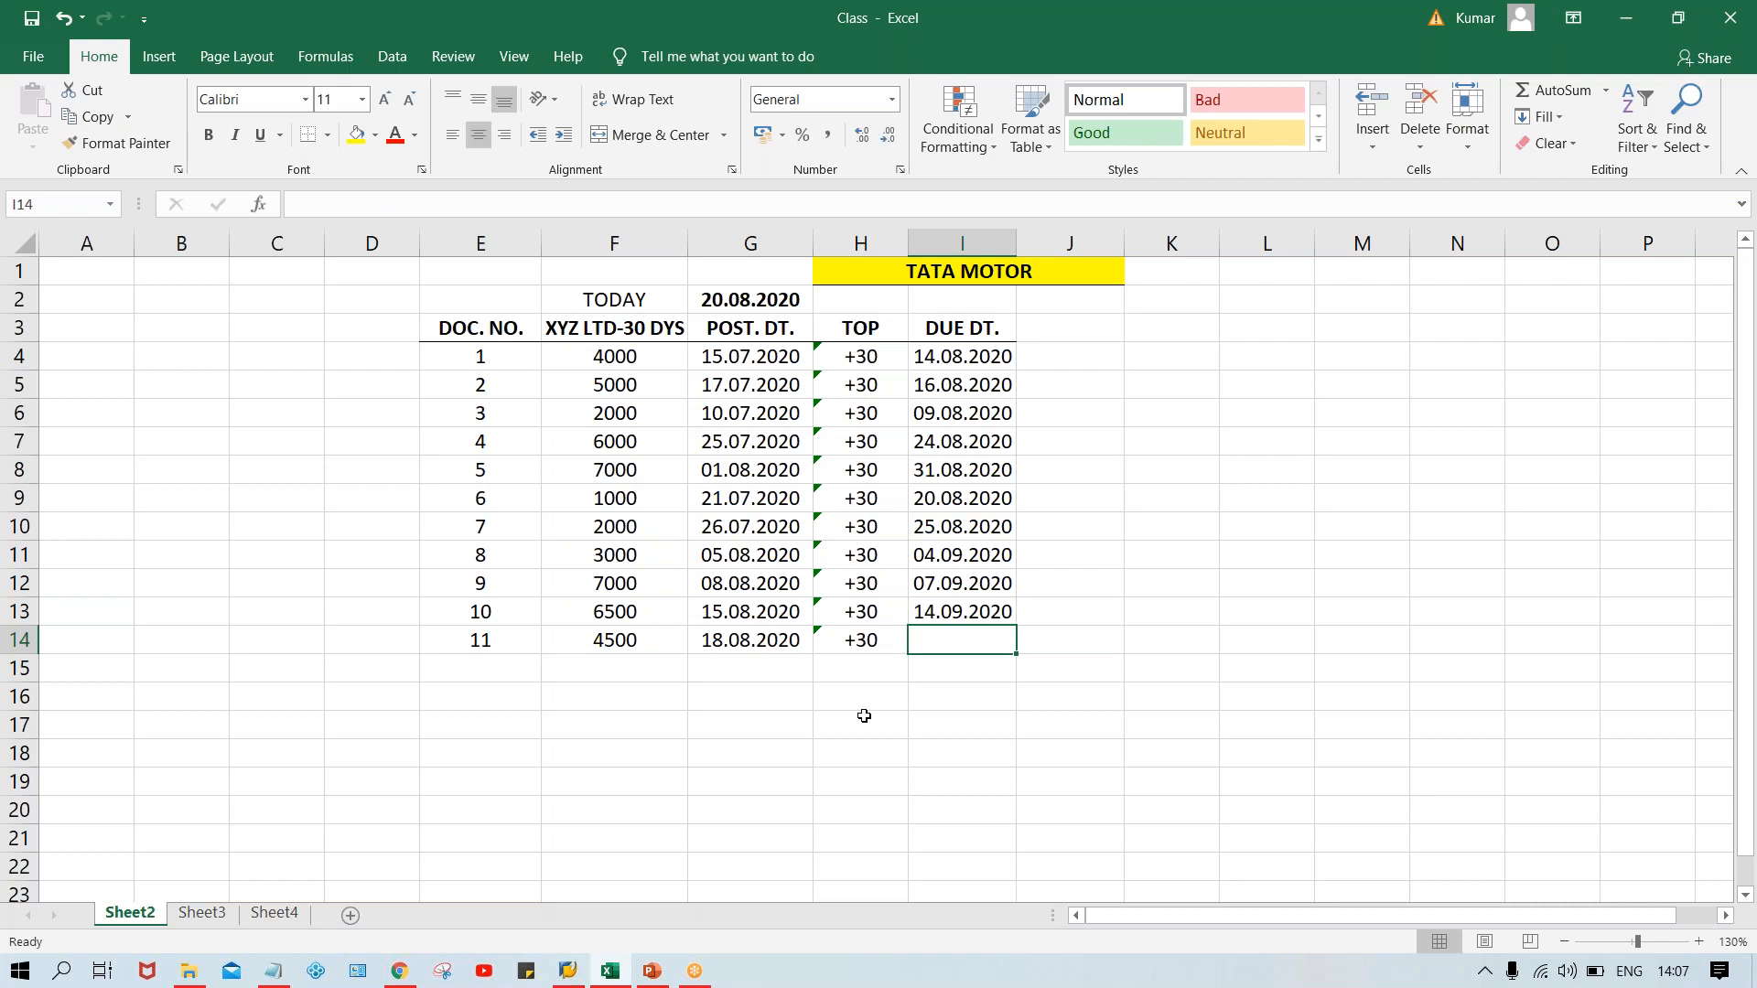
# Enter the due date 17.09.2020 for document 11 in I14 and look over the due dates in I4:I14.
pyautogui.write('17.')
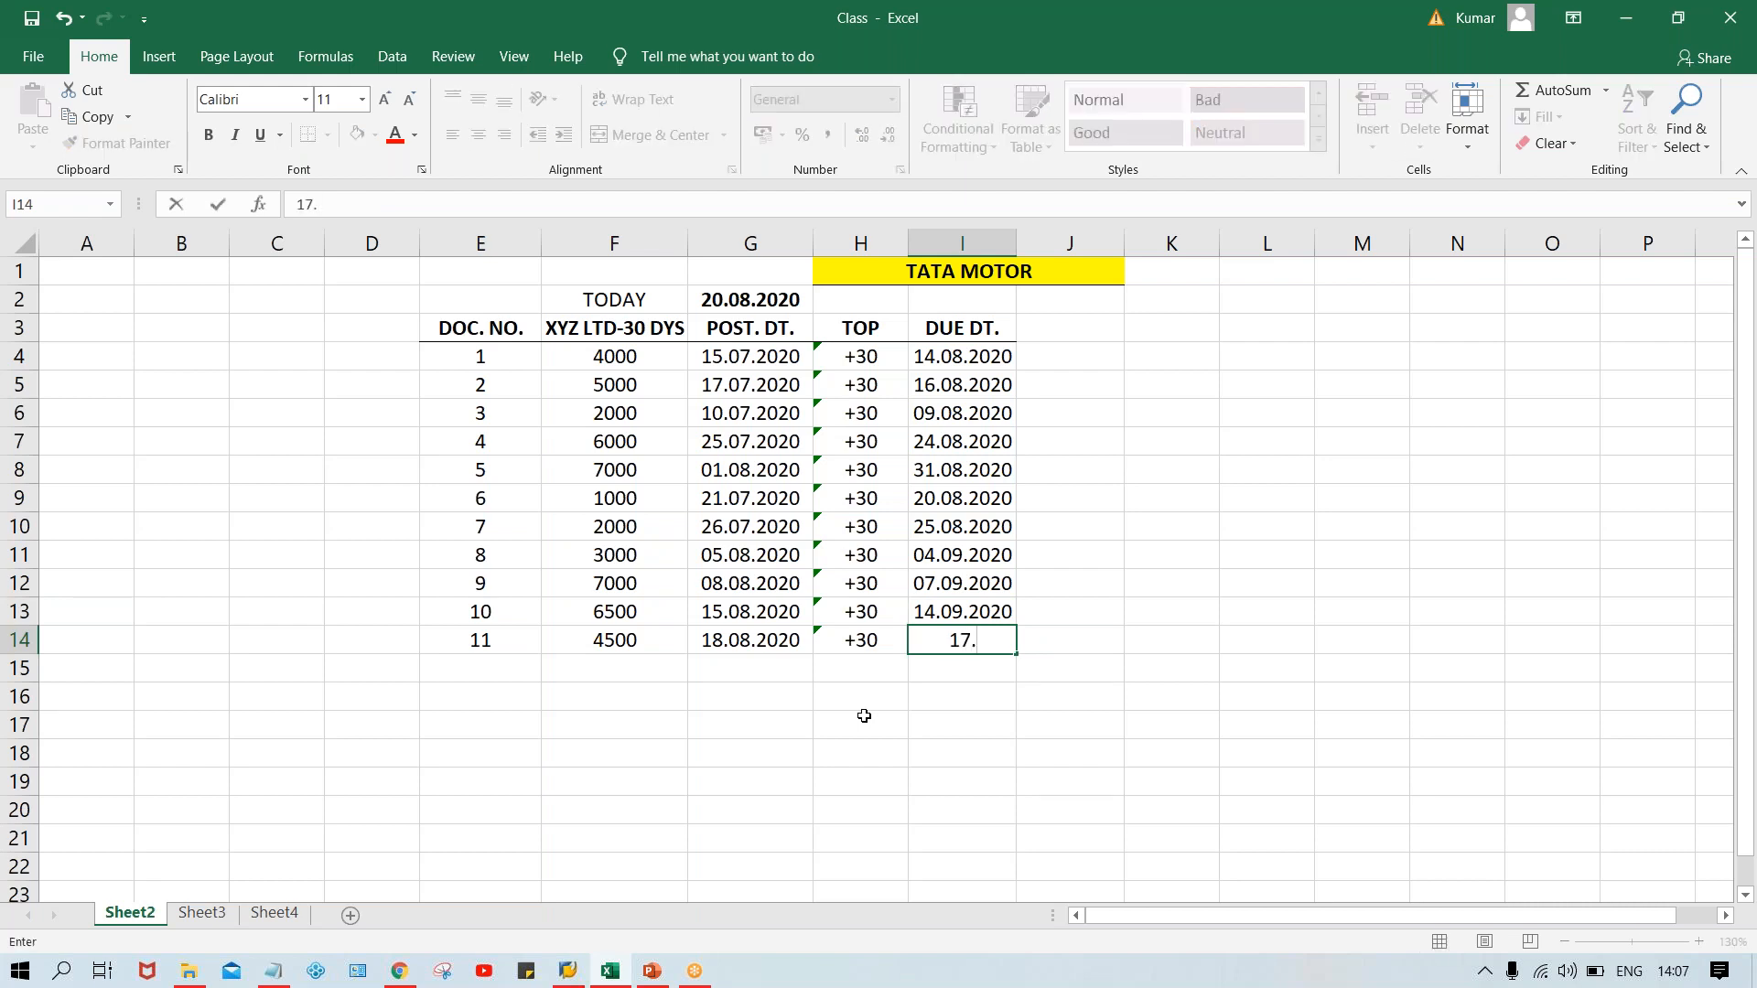
pyautogui.write('09.2020')
pyautogui.press('Return')
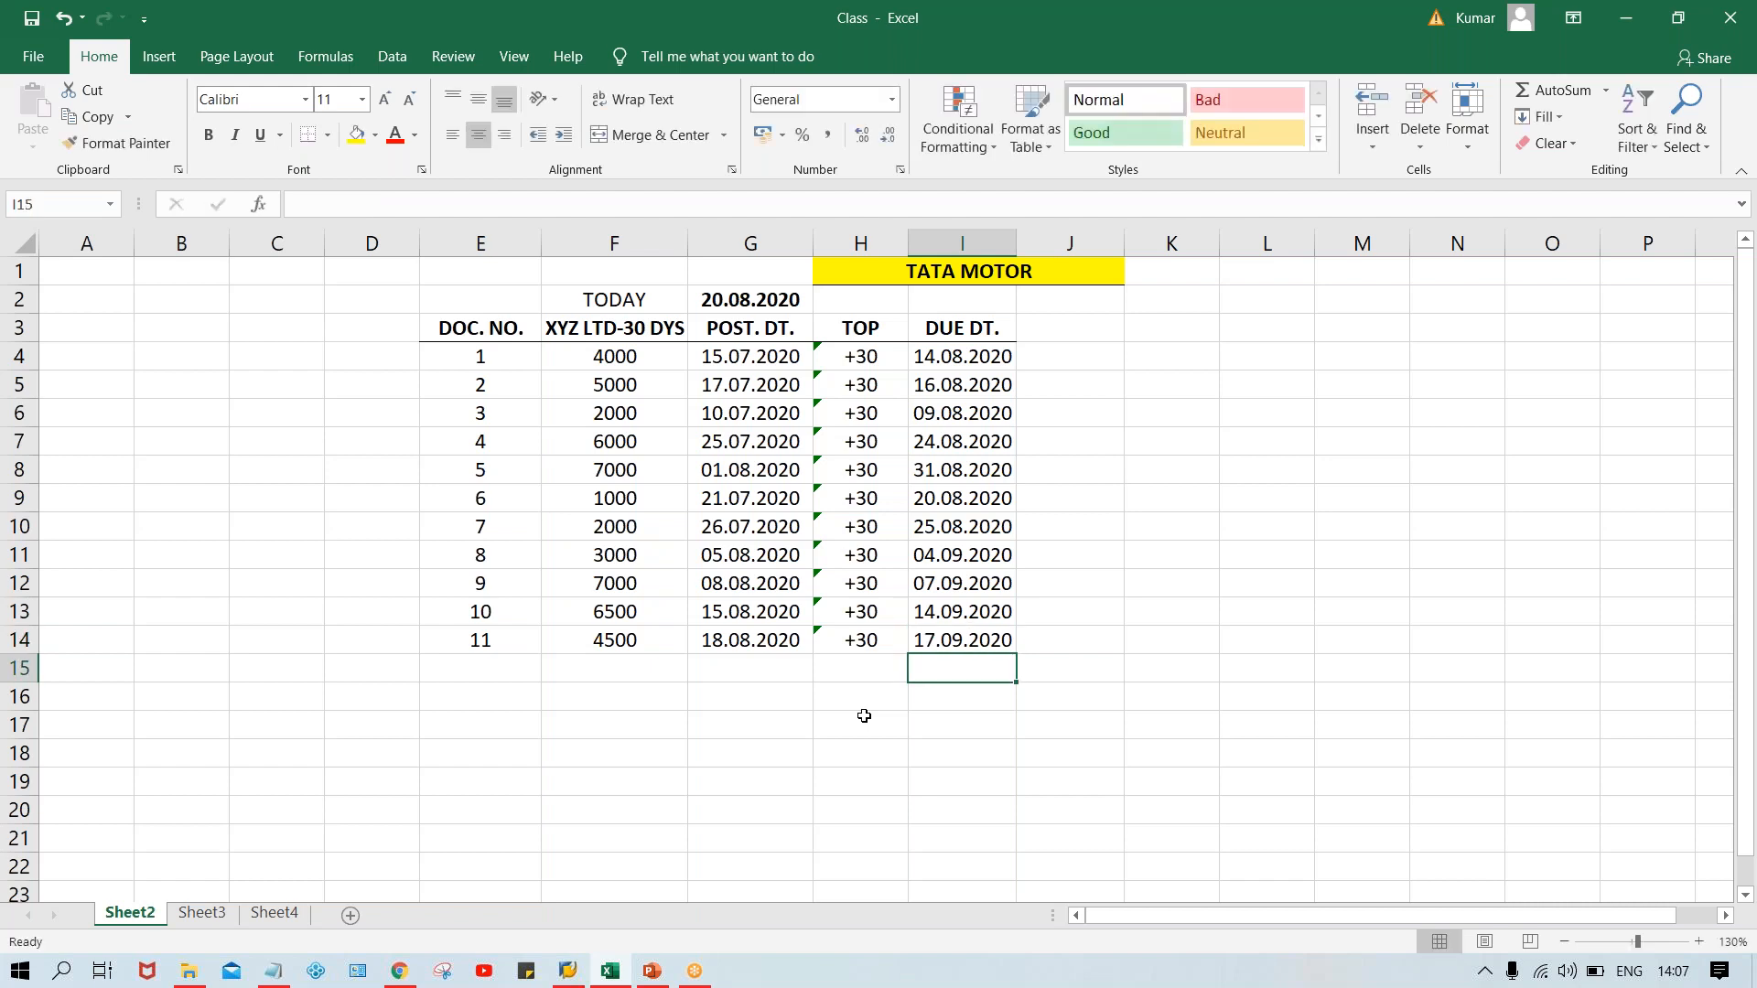
pyautogui.click(1340, 25)
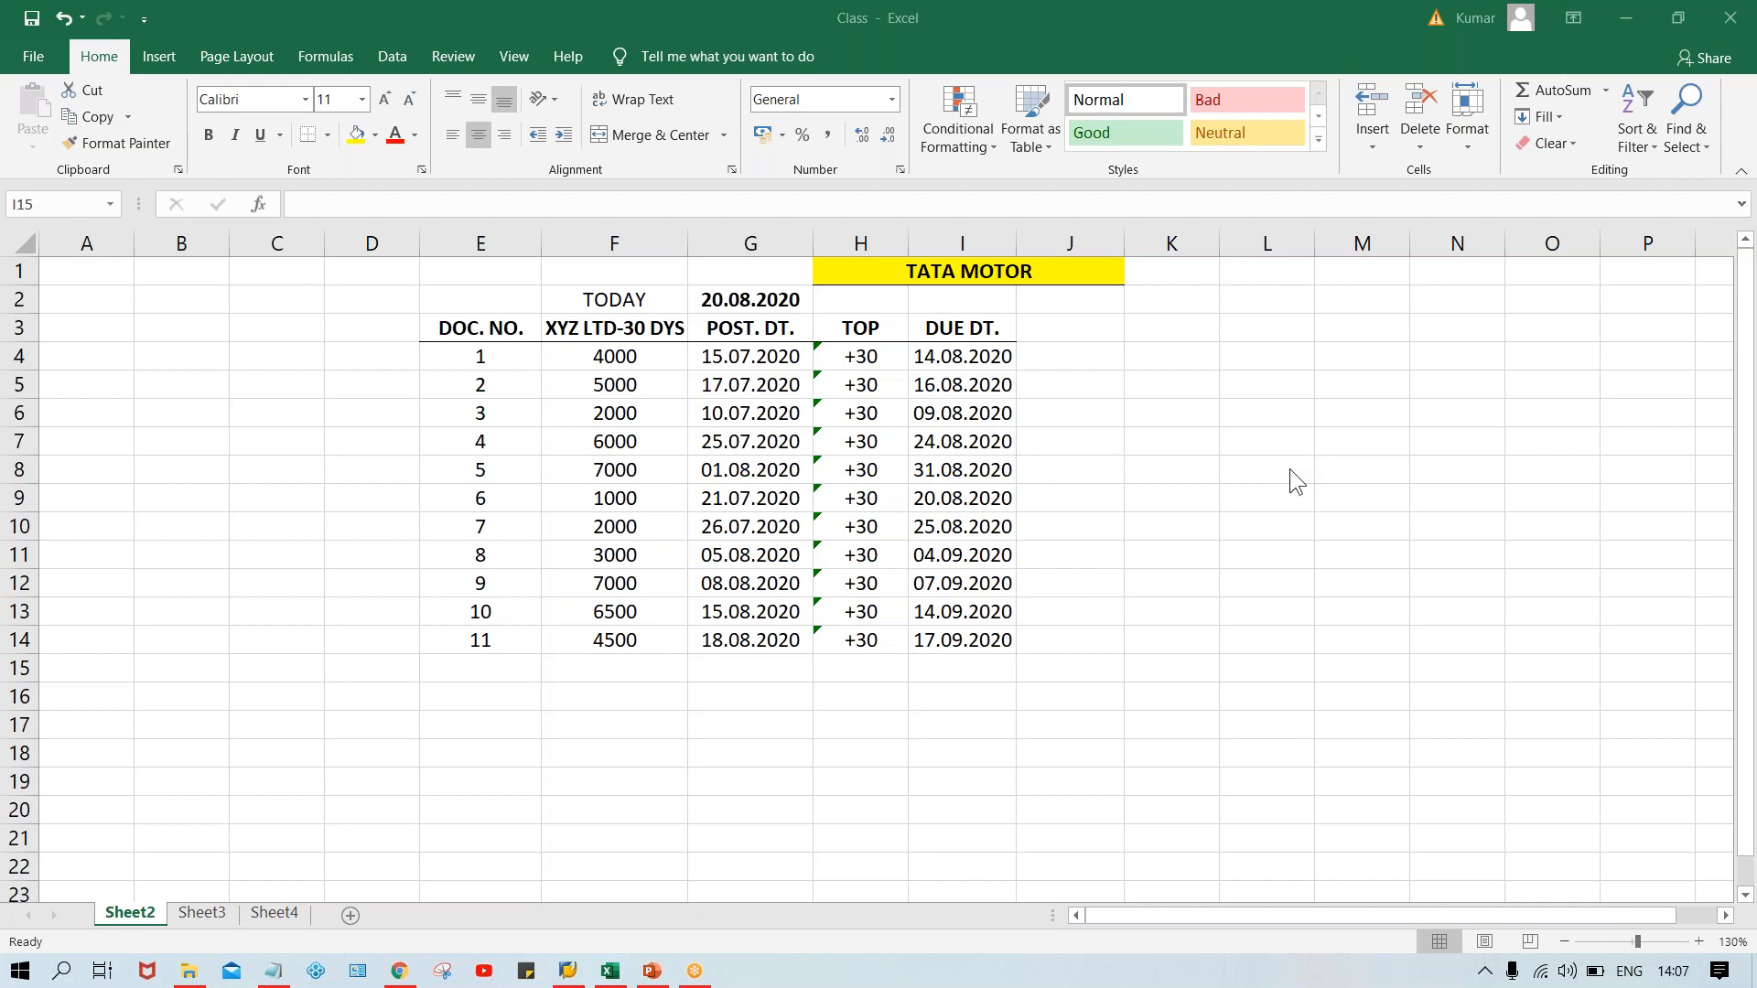
pyautogui.click(1102, 404)
pyautogui.moveTo(939, 361); pyautogui.dragTo(957, 643)
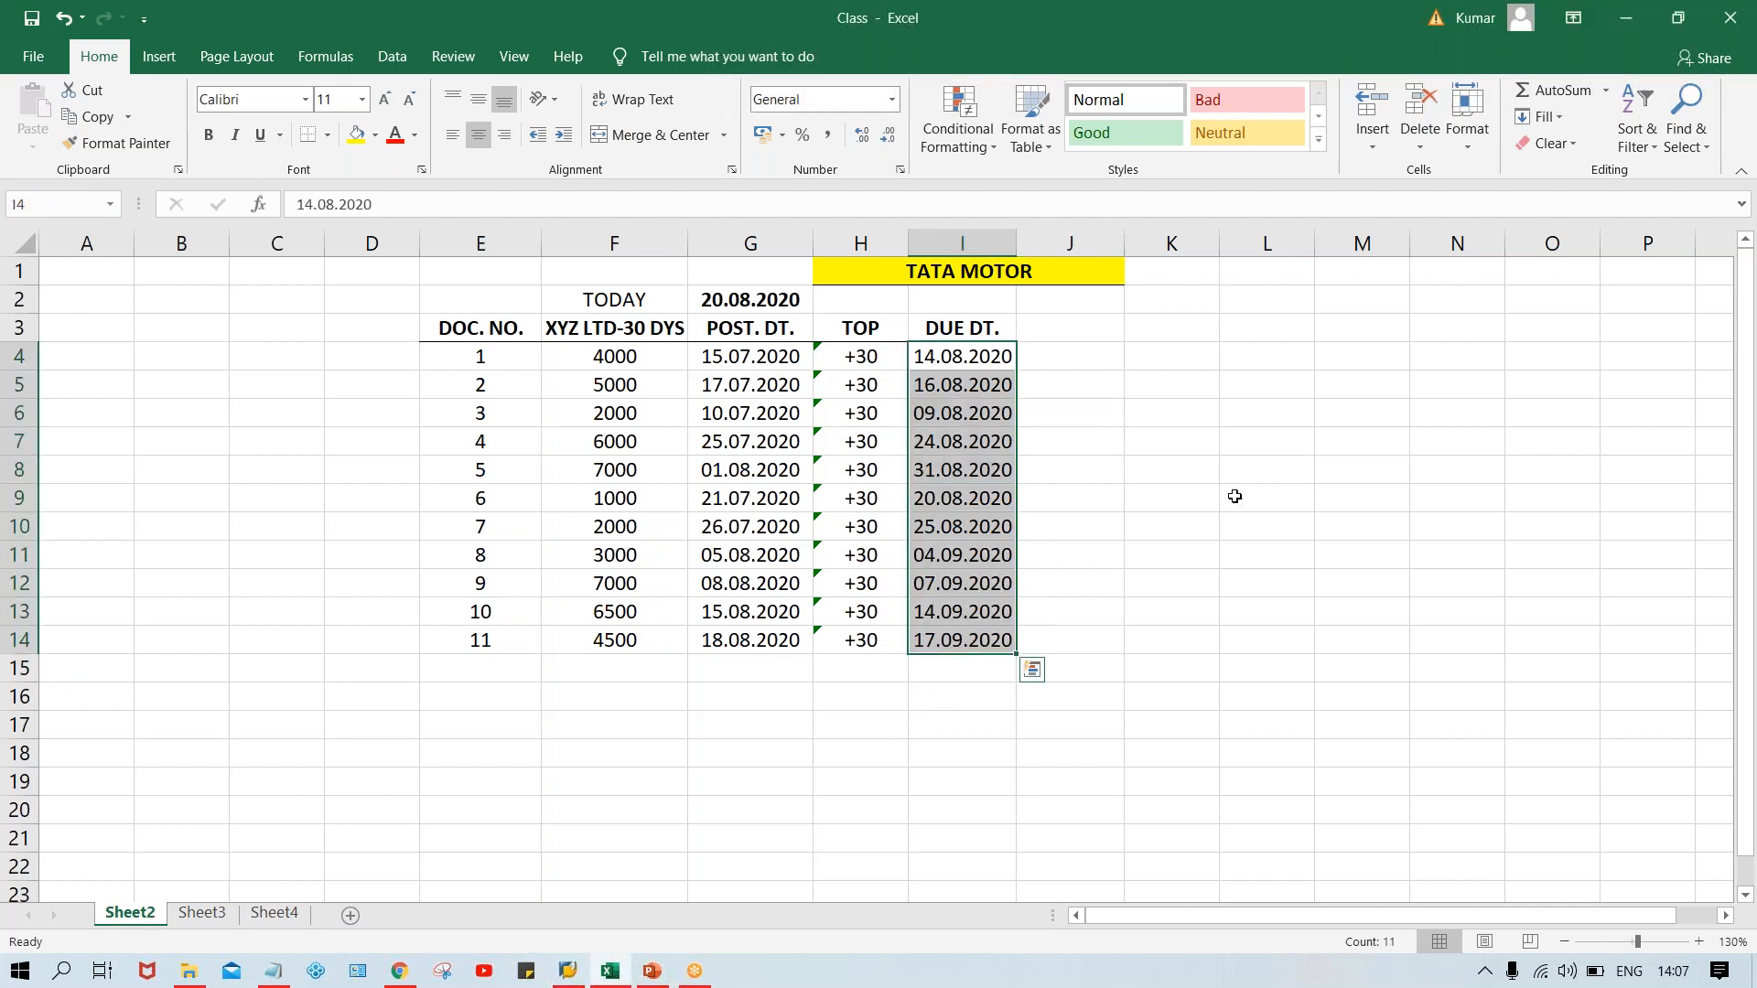
pyautogui.click(1265, 470)
# Add the column header STATUS in J3, formatted bold with a bottom border like the other headers.
pyautogui.click(1063, 329)
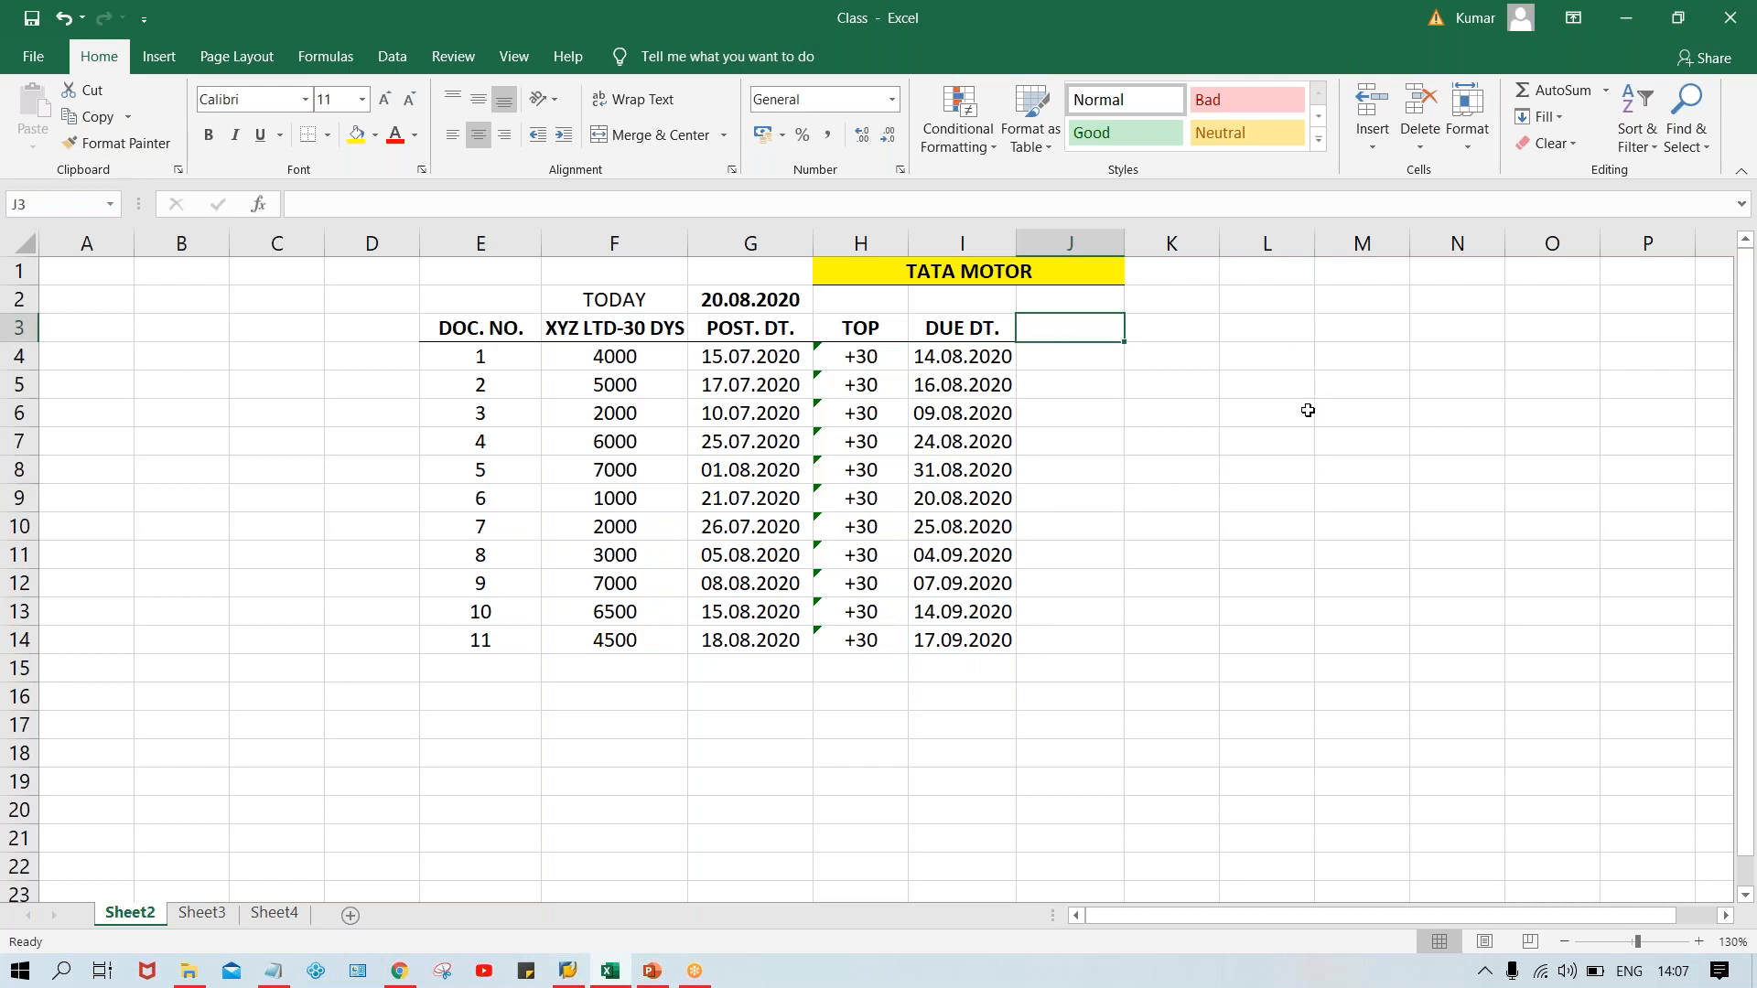
pyautogui.write('S')
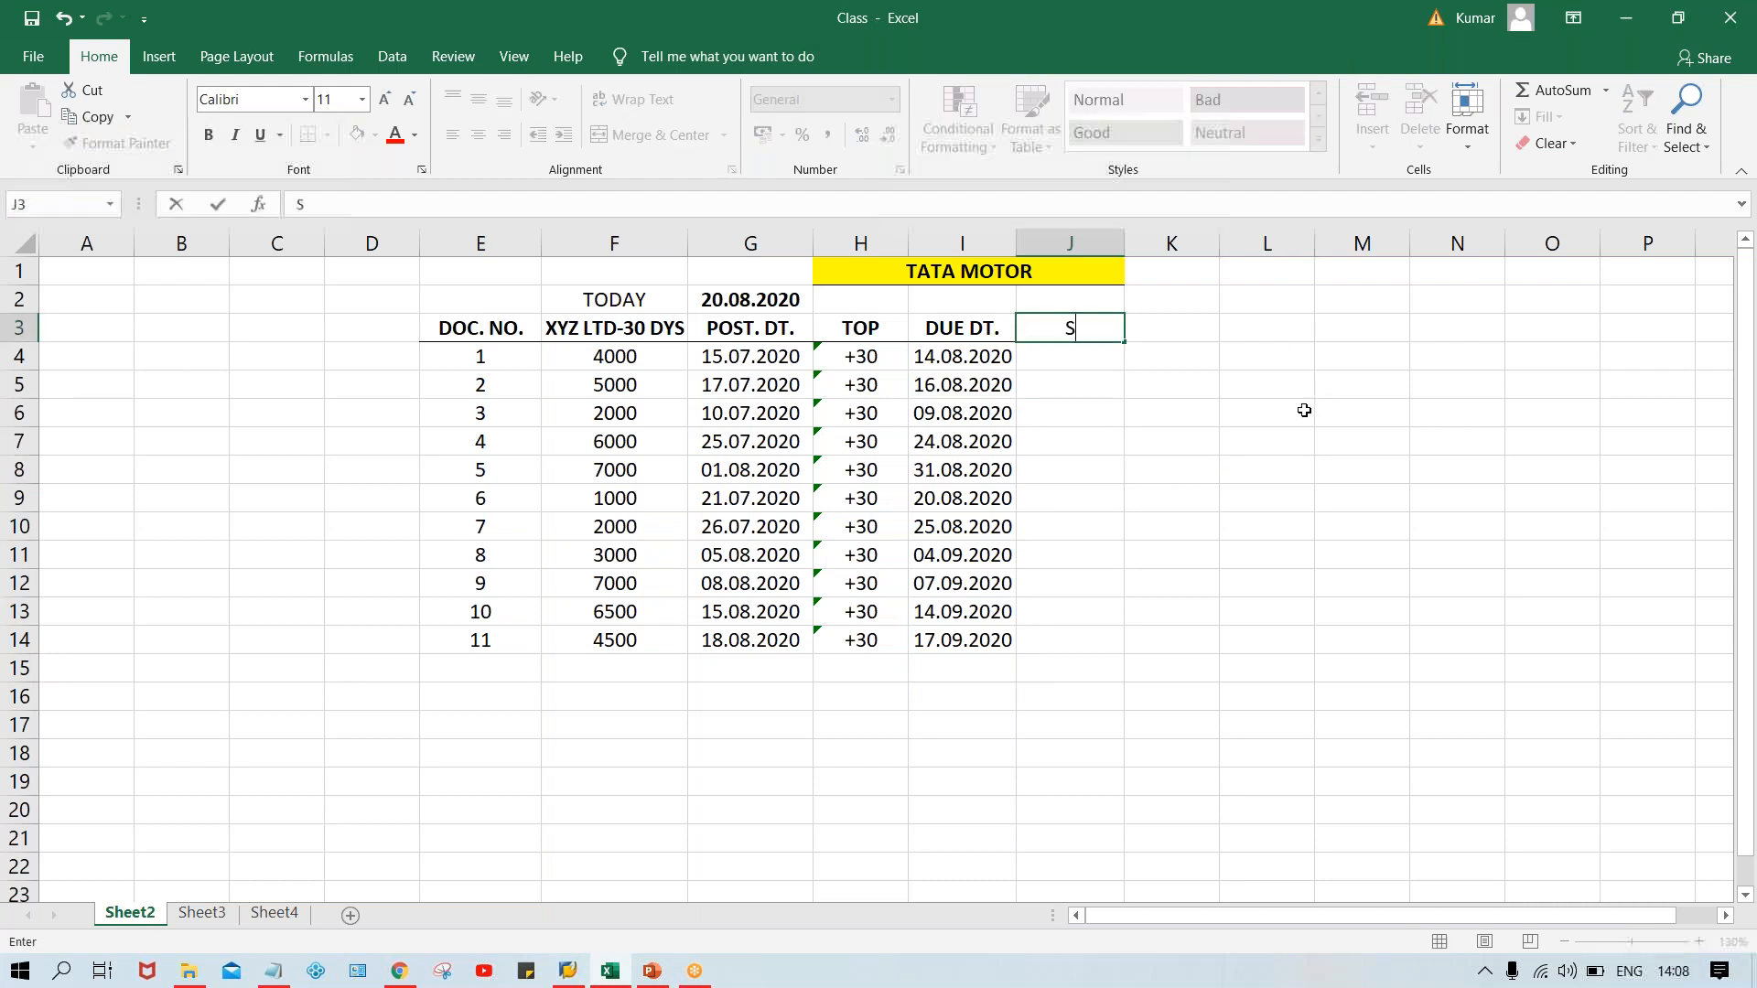
pyautogui.write('TATUS')
pyautogui.press('Return')
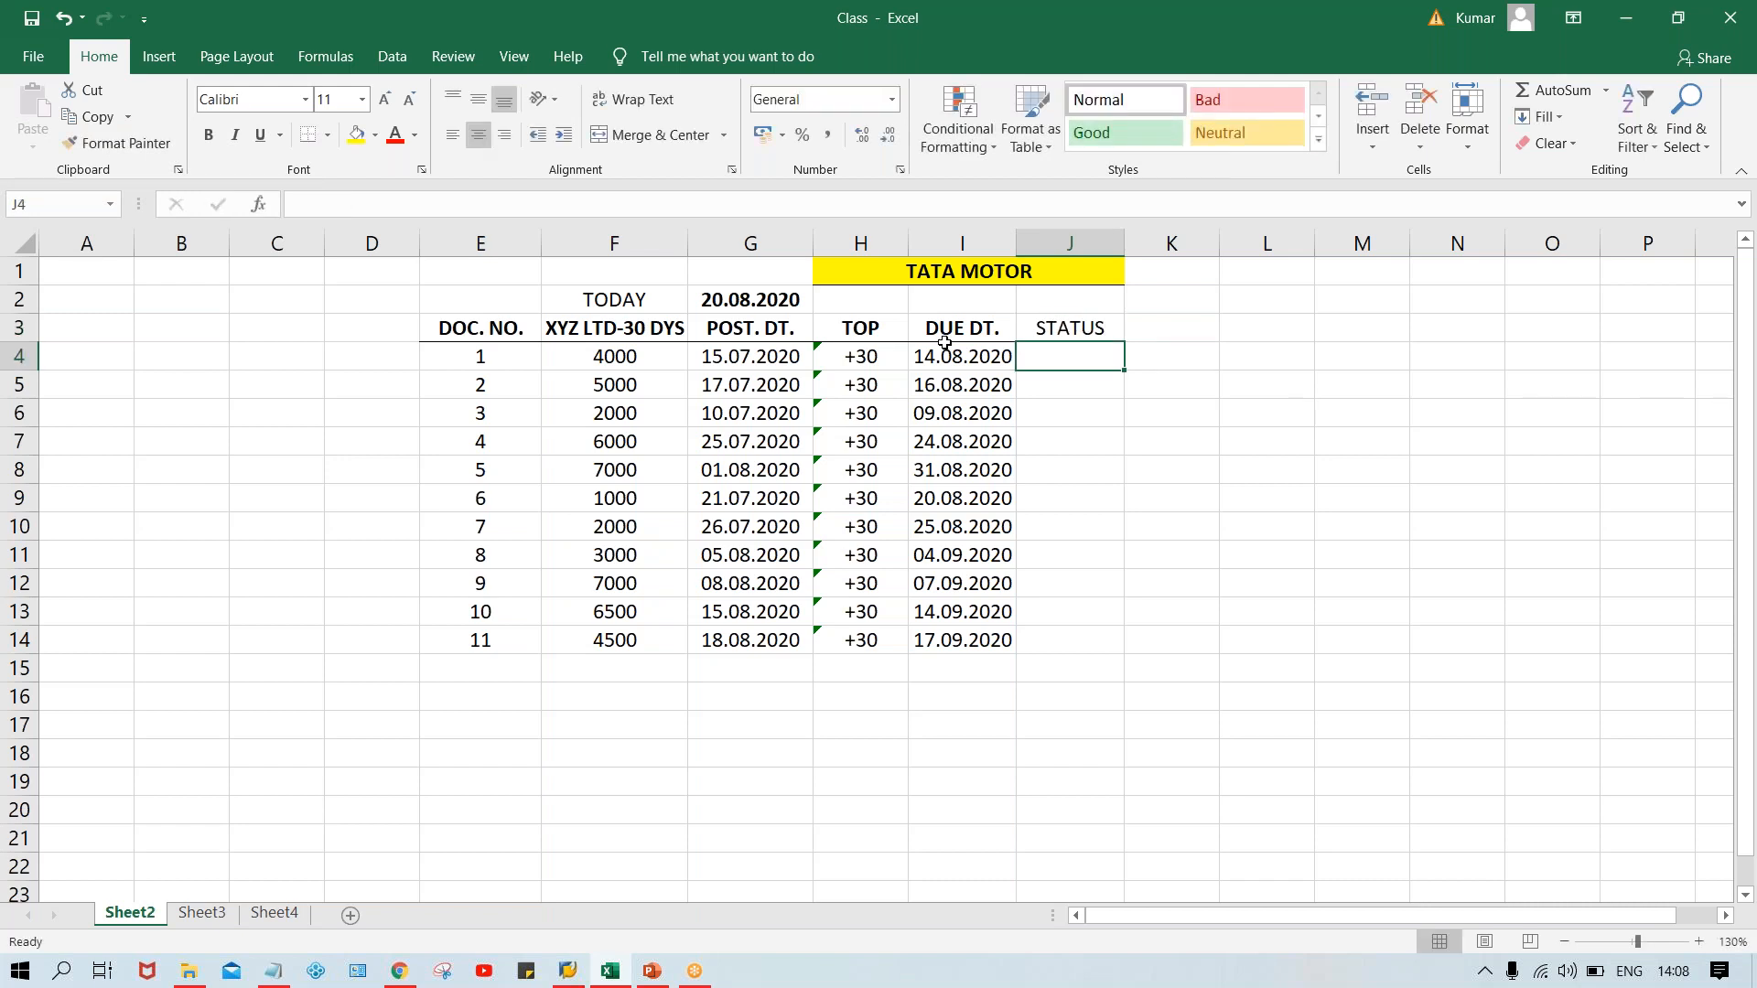
pyautogui.click(1080, 323)
pyautogui.hotkey('ctrl', 'b')
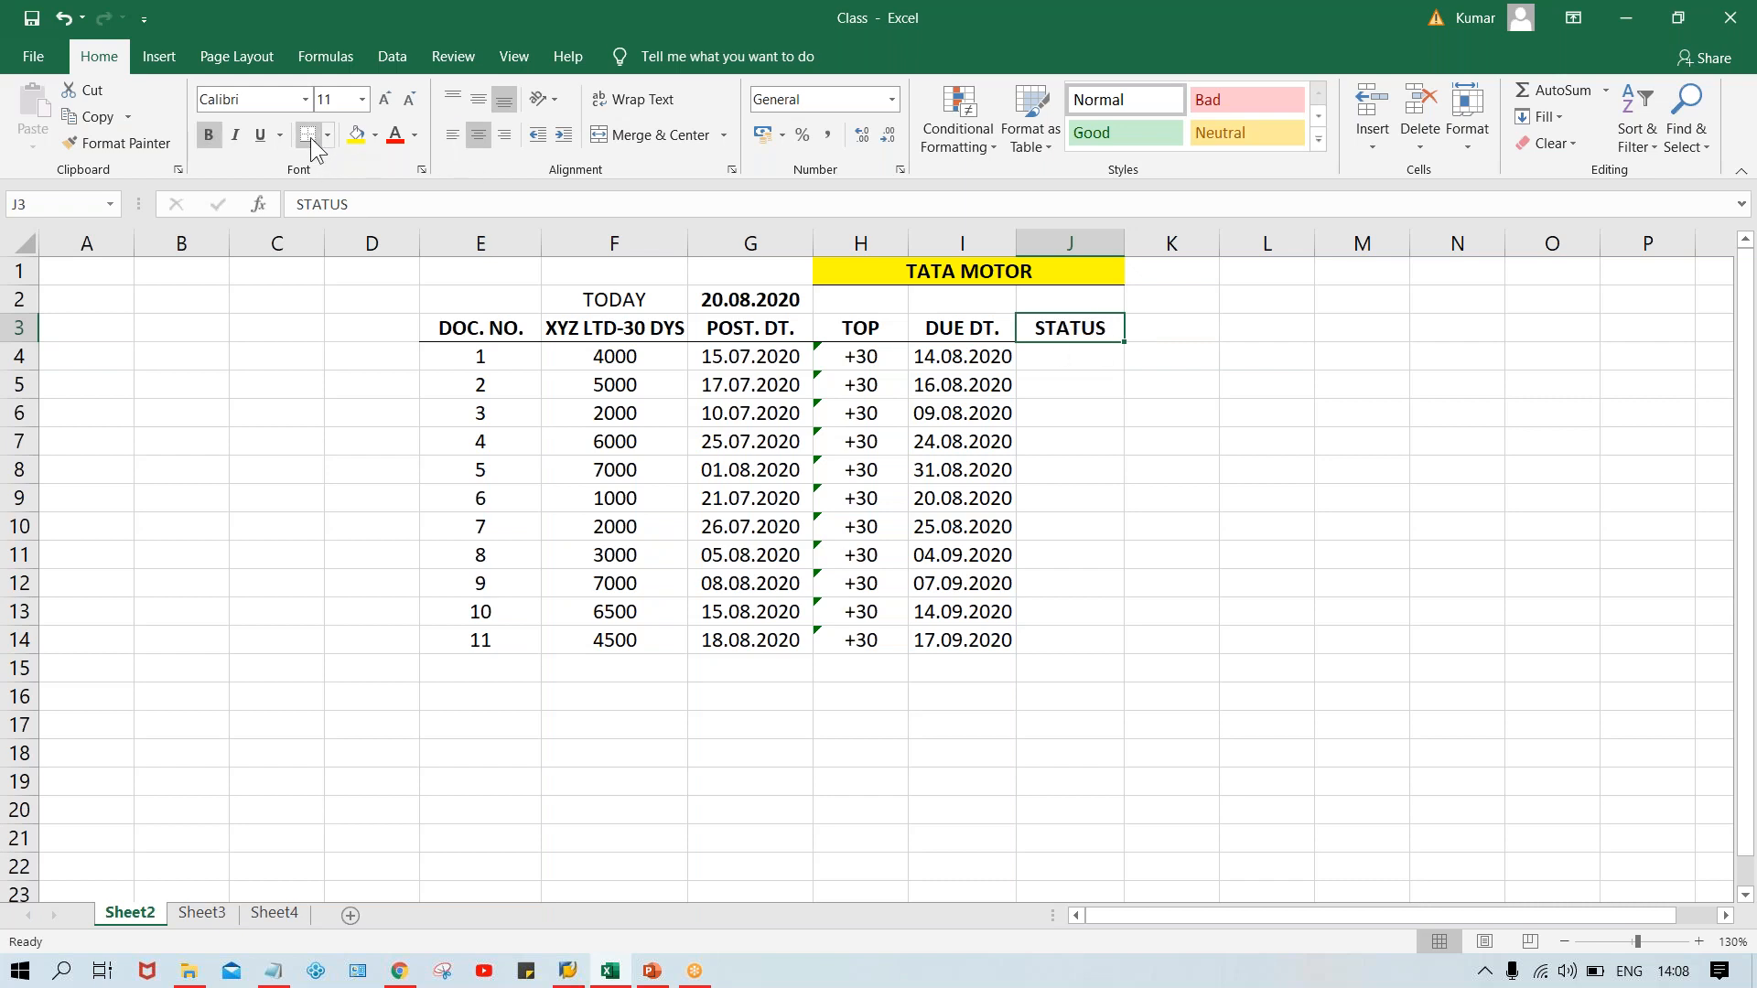
pyautogui.click(1208, 412)
# Compare document 1's due date in I4 with today's date in G2 and enter the status OD in J4.
pyautogui.click(1058, 357)
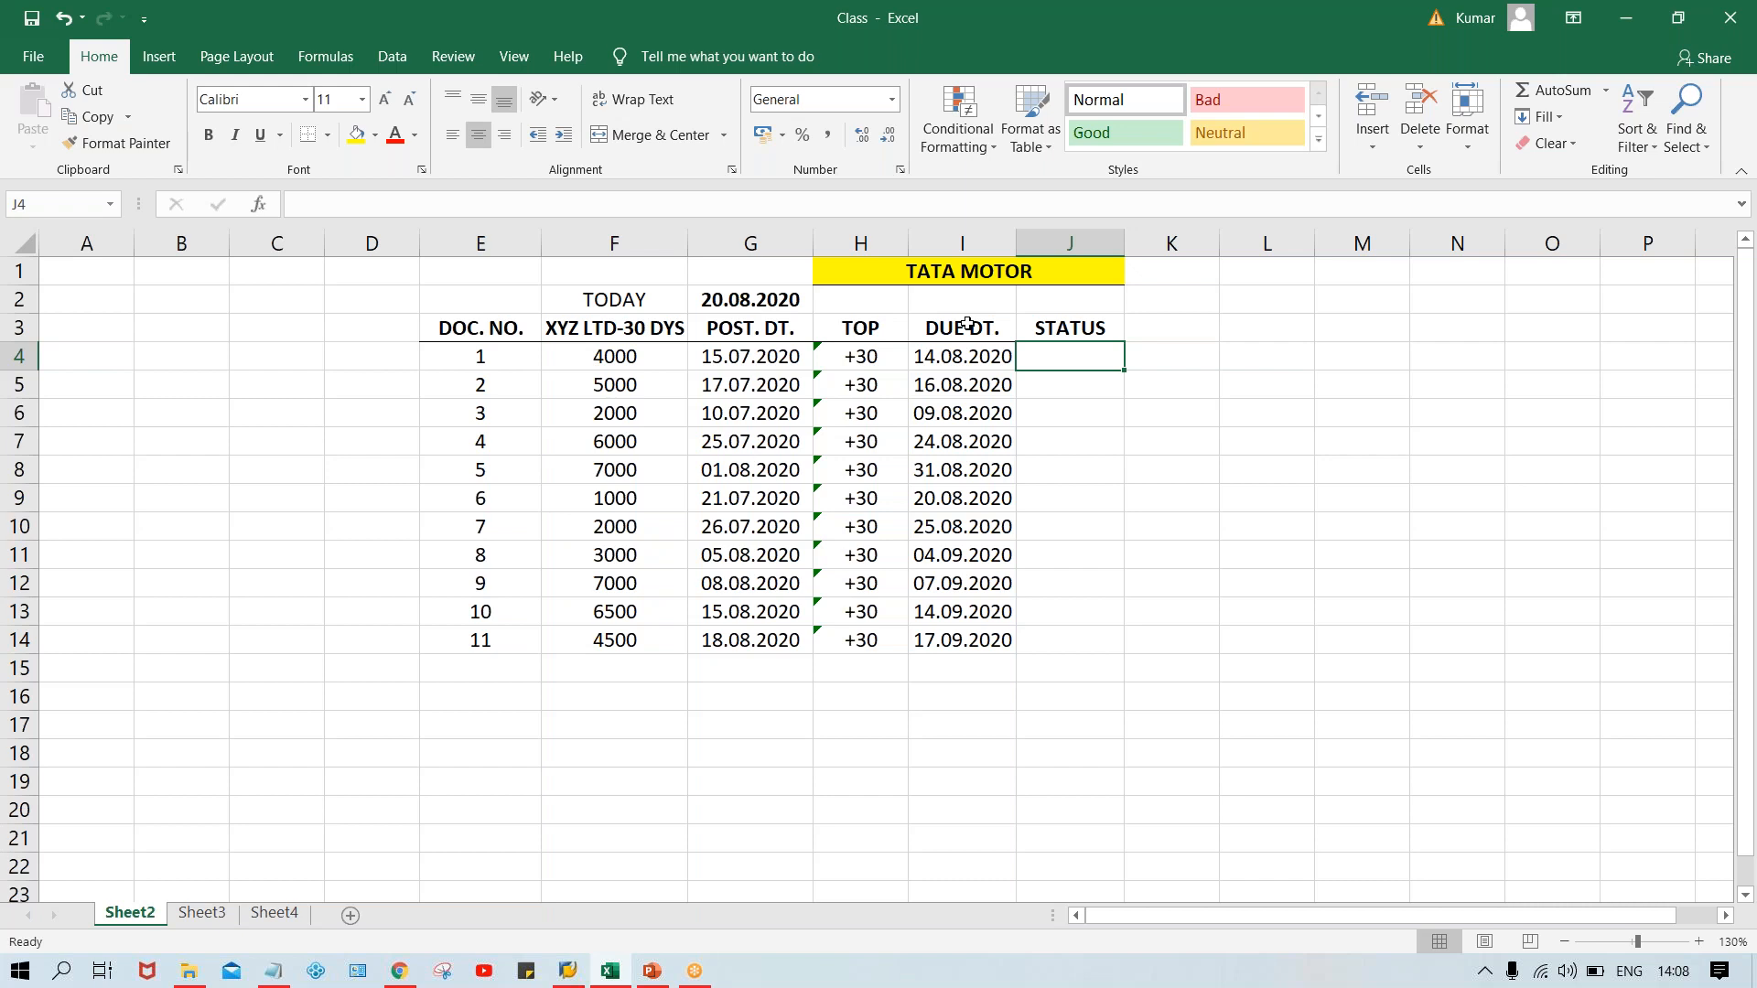
pyautogui.click(740, 305)
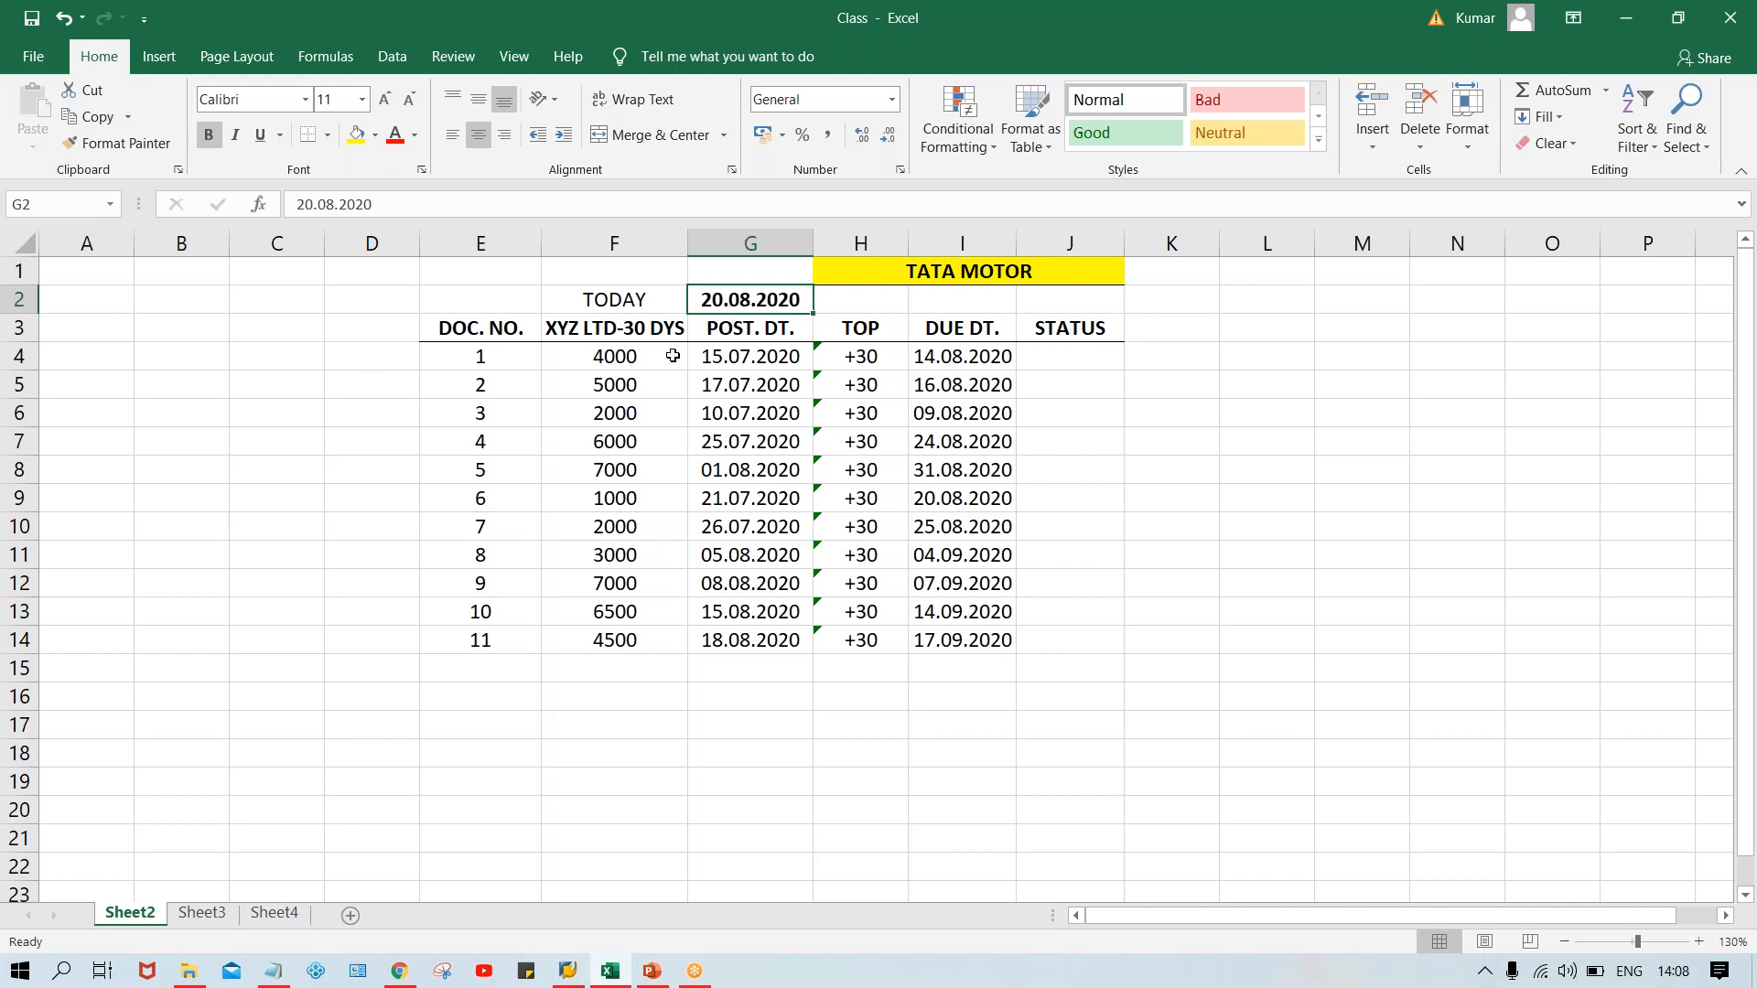
pyautogui.click(974, 358)
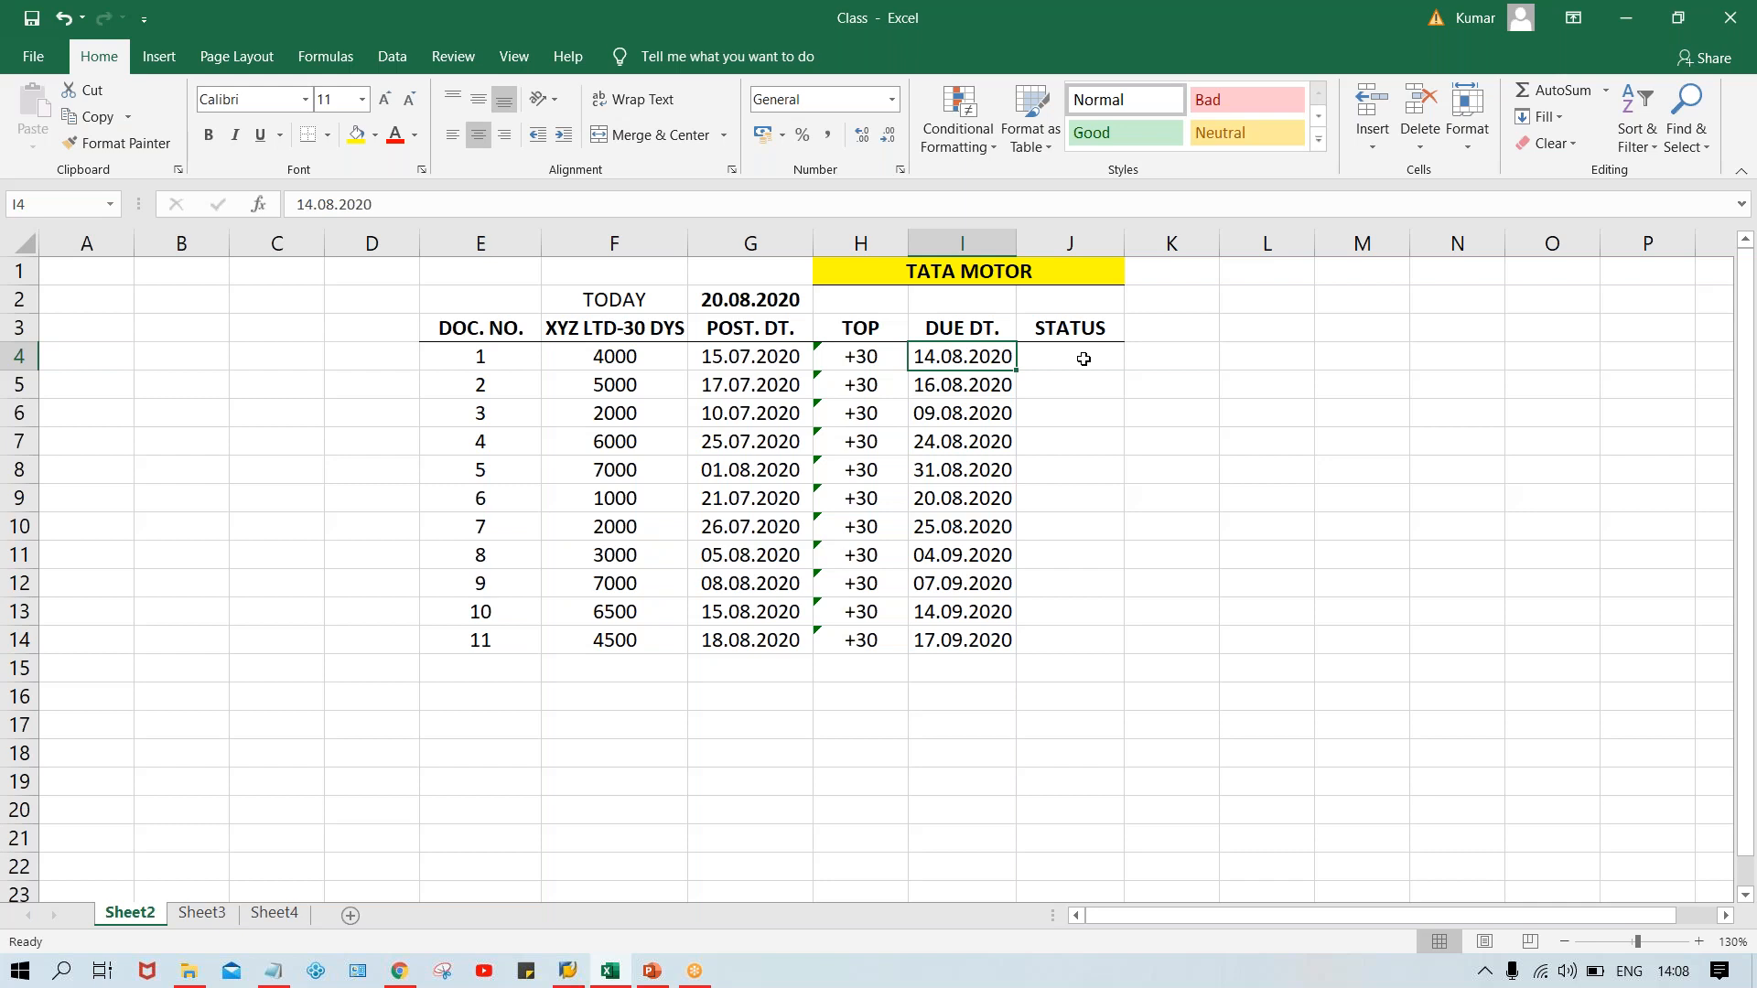
pyautogui.write('OD')
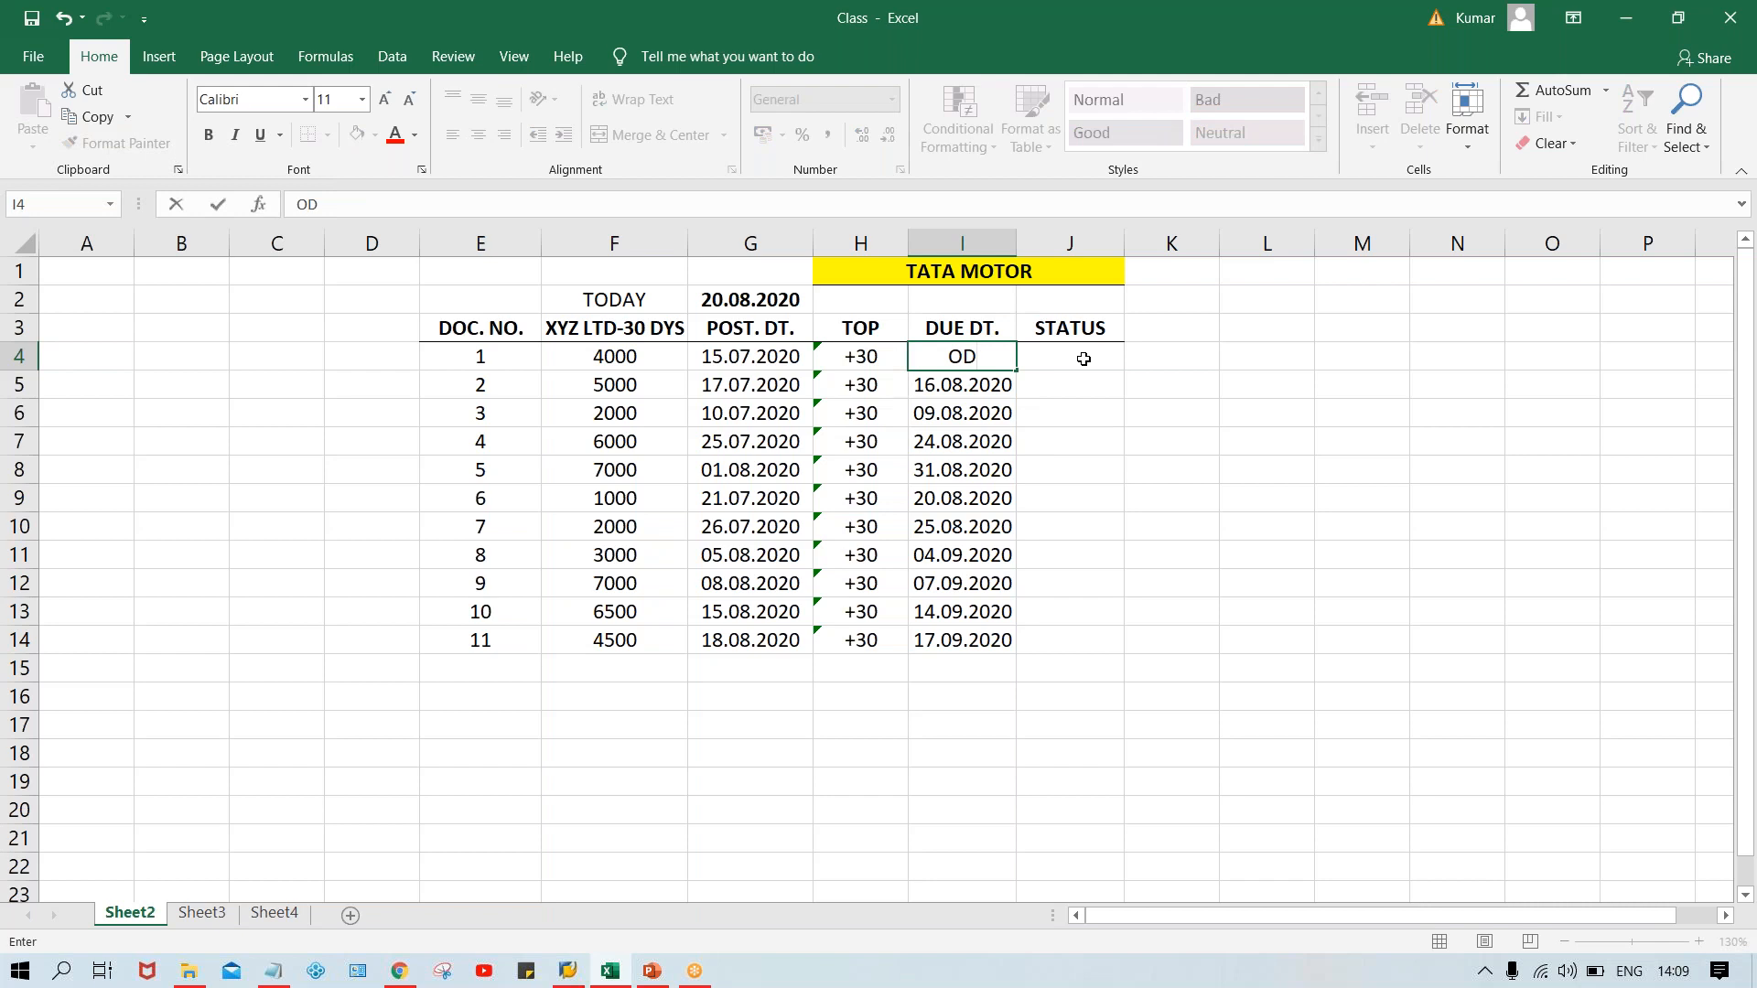
pyautogui.press('Escape')
pyautogui.click(1099, 363)
pyautogui.write('OD')
pyautogui.press('Return')
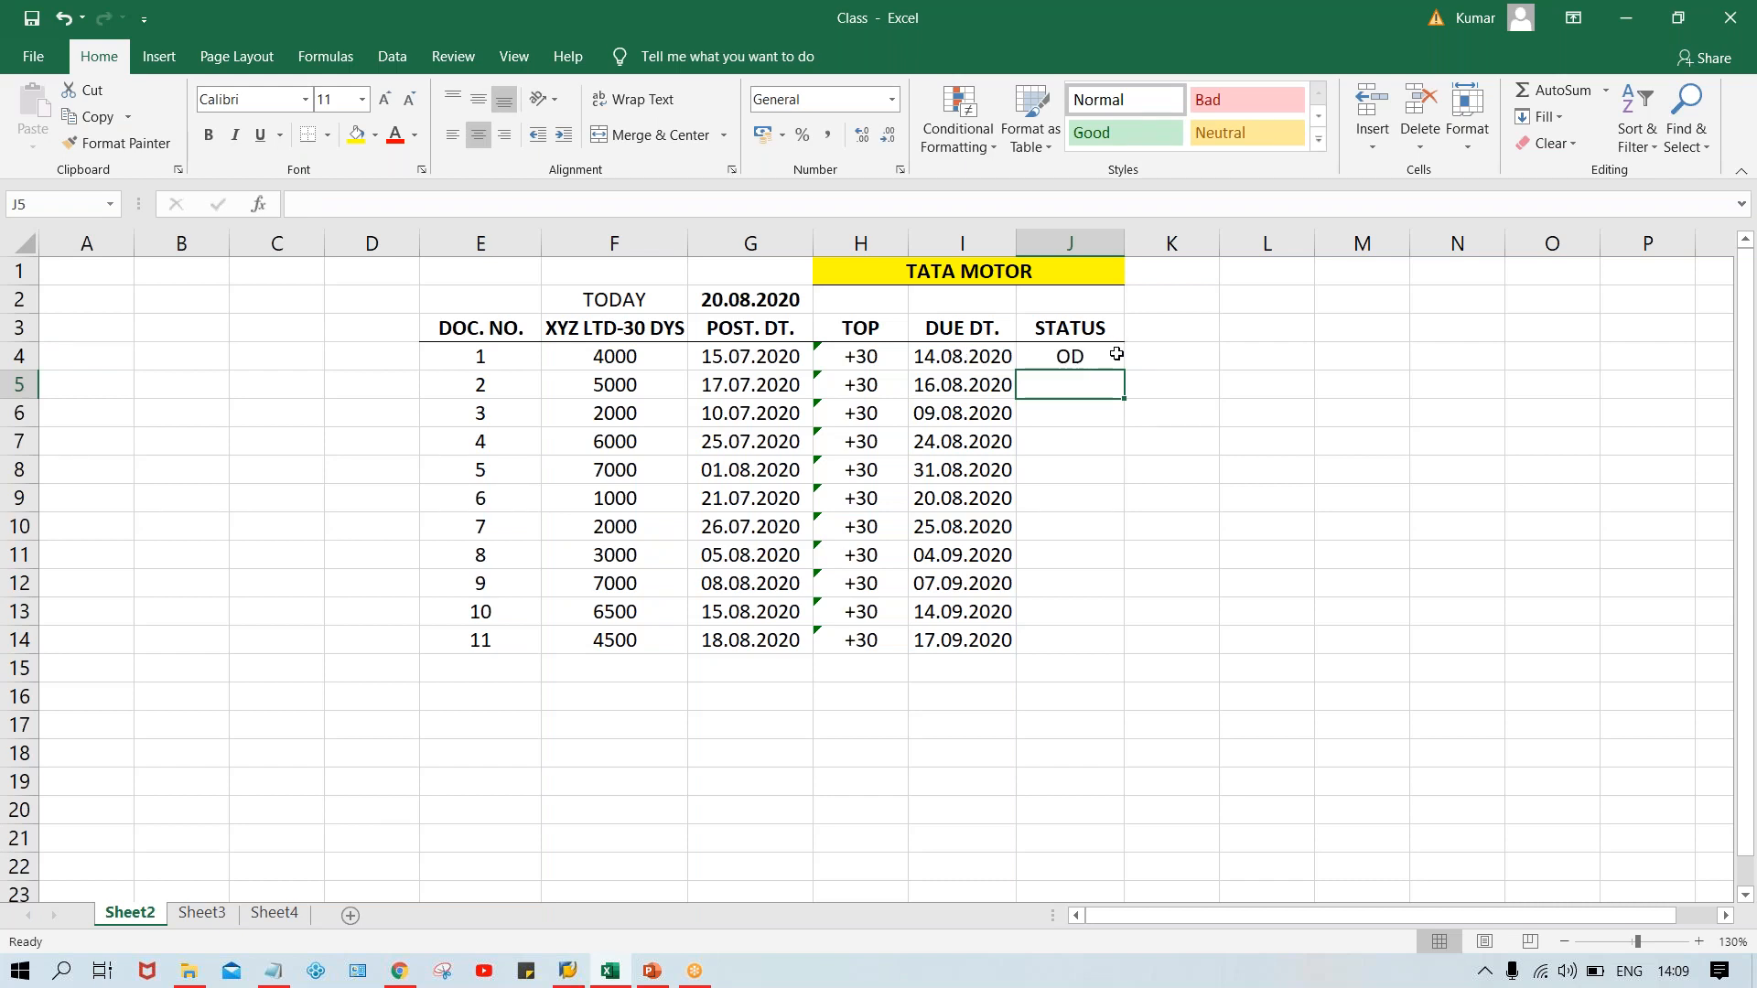
# Check the due dates of documents 2 and 3 and copy the status OD down to J5 and J6.
pyautogui.click(931, 388)
pyautogui.click(1047, 384)
pyautogui.hotkey('ctrl', 'd')
pyautogui.press('Return')
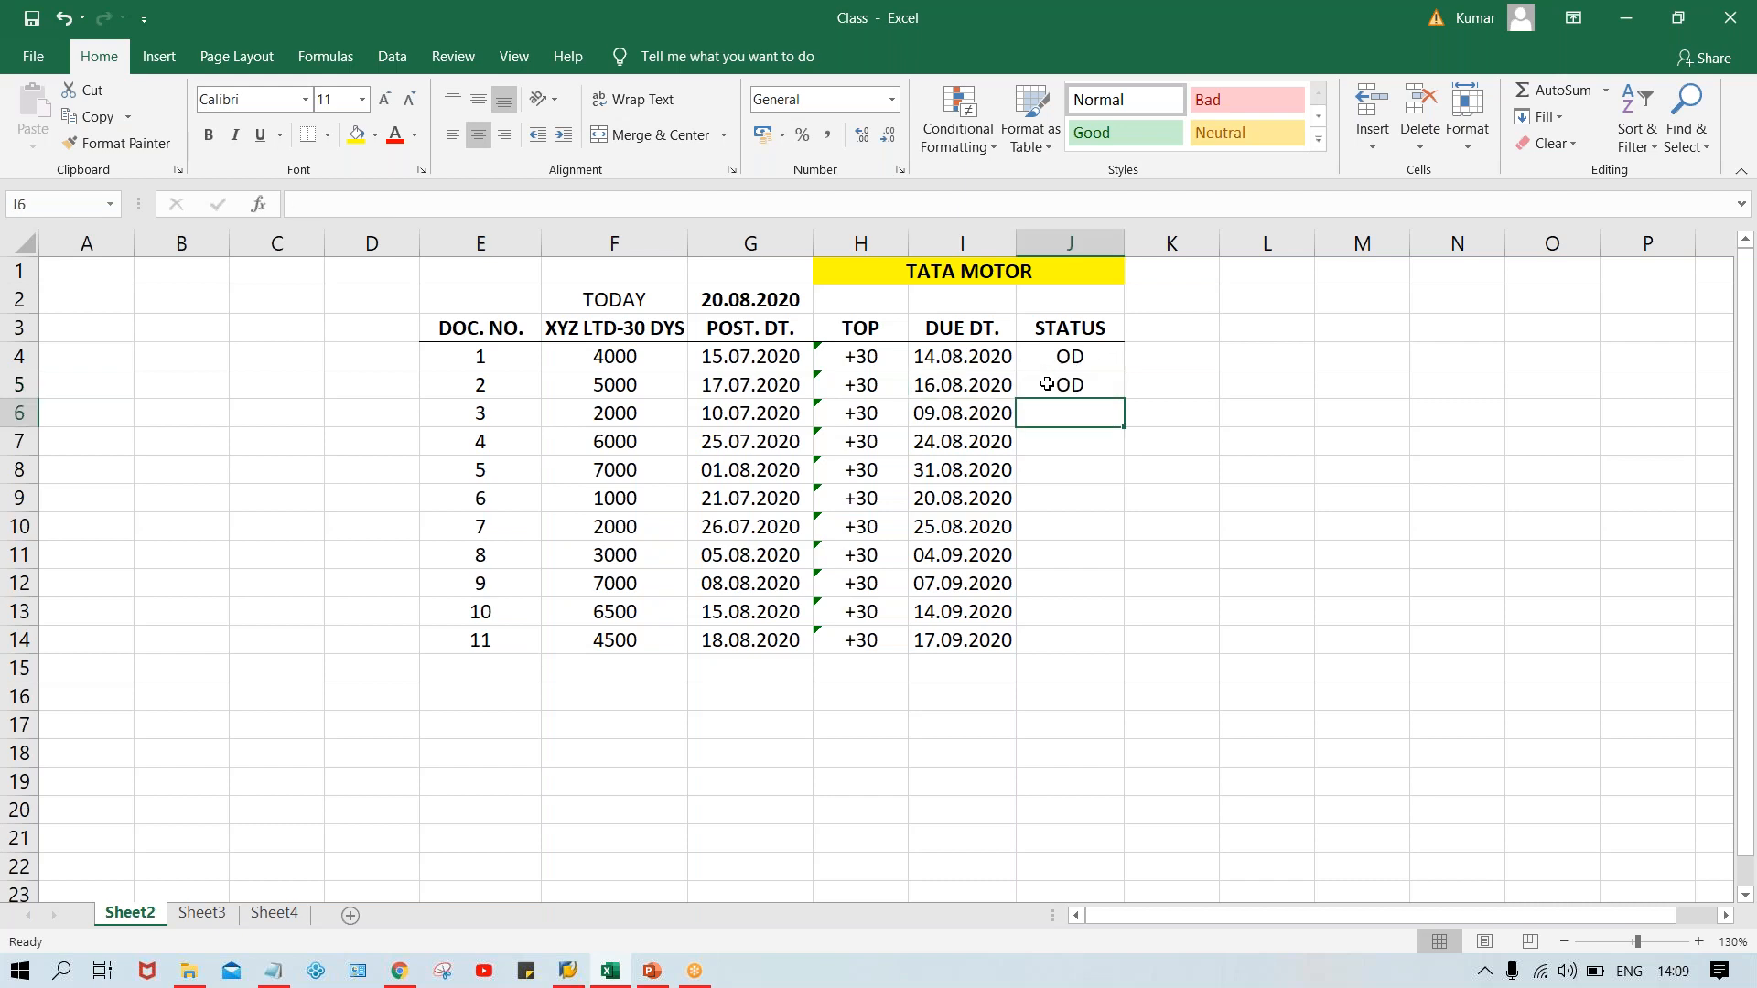
pyautogui.click(946, 416)
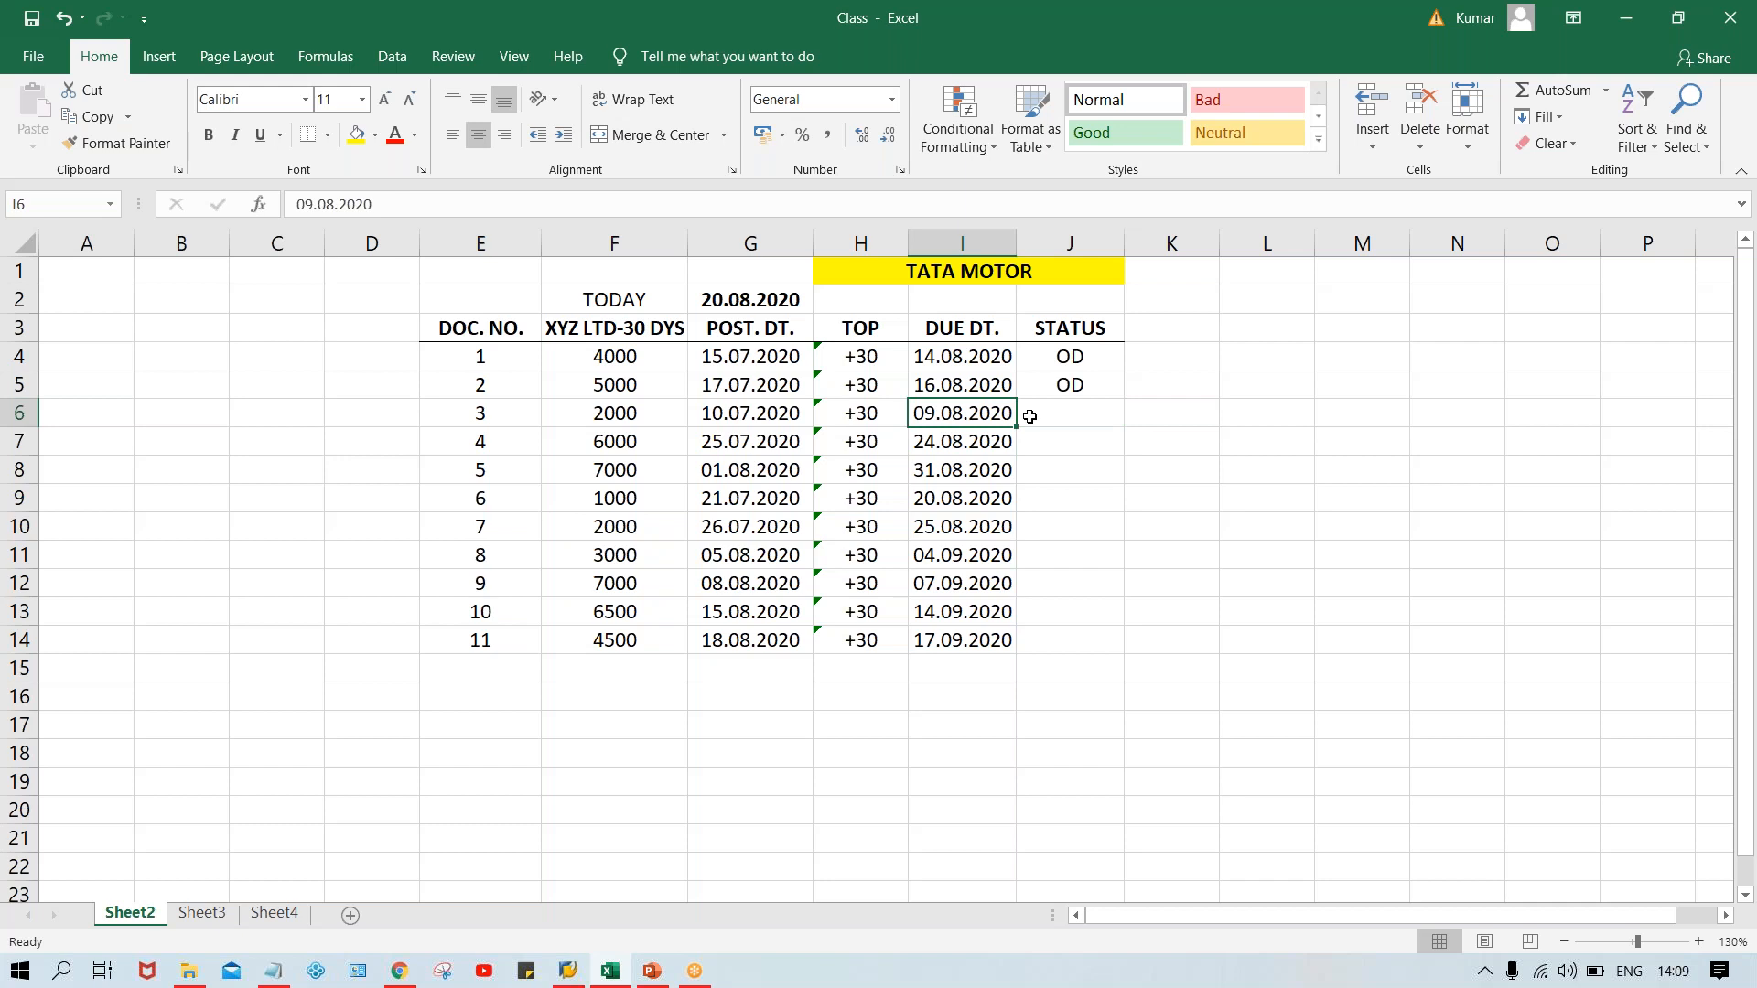
pyautogui.click(1052, 418)
pyautogui.hotkey('ctrl', 'd')
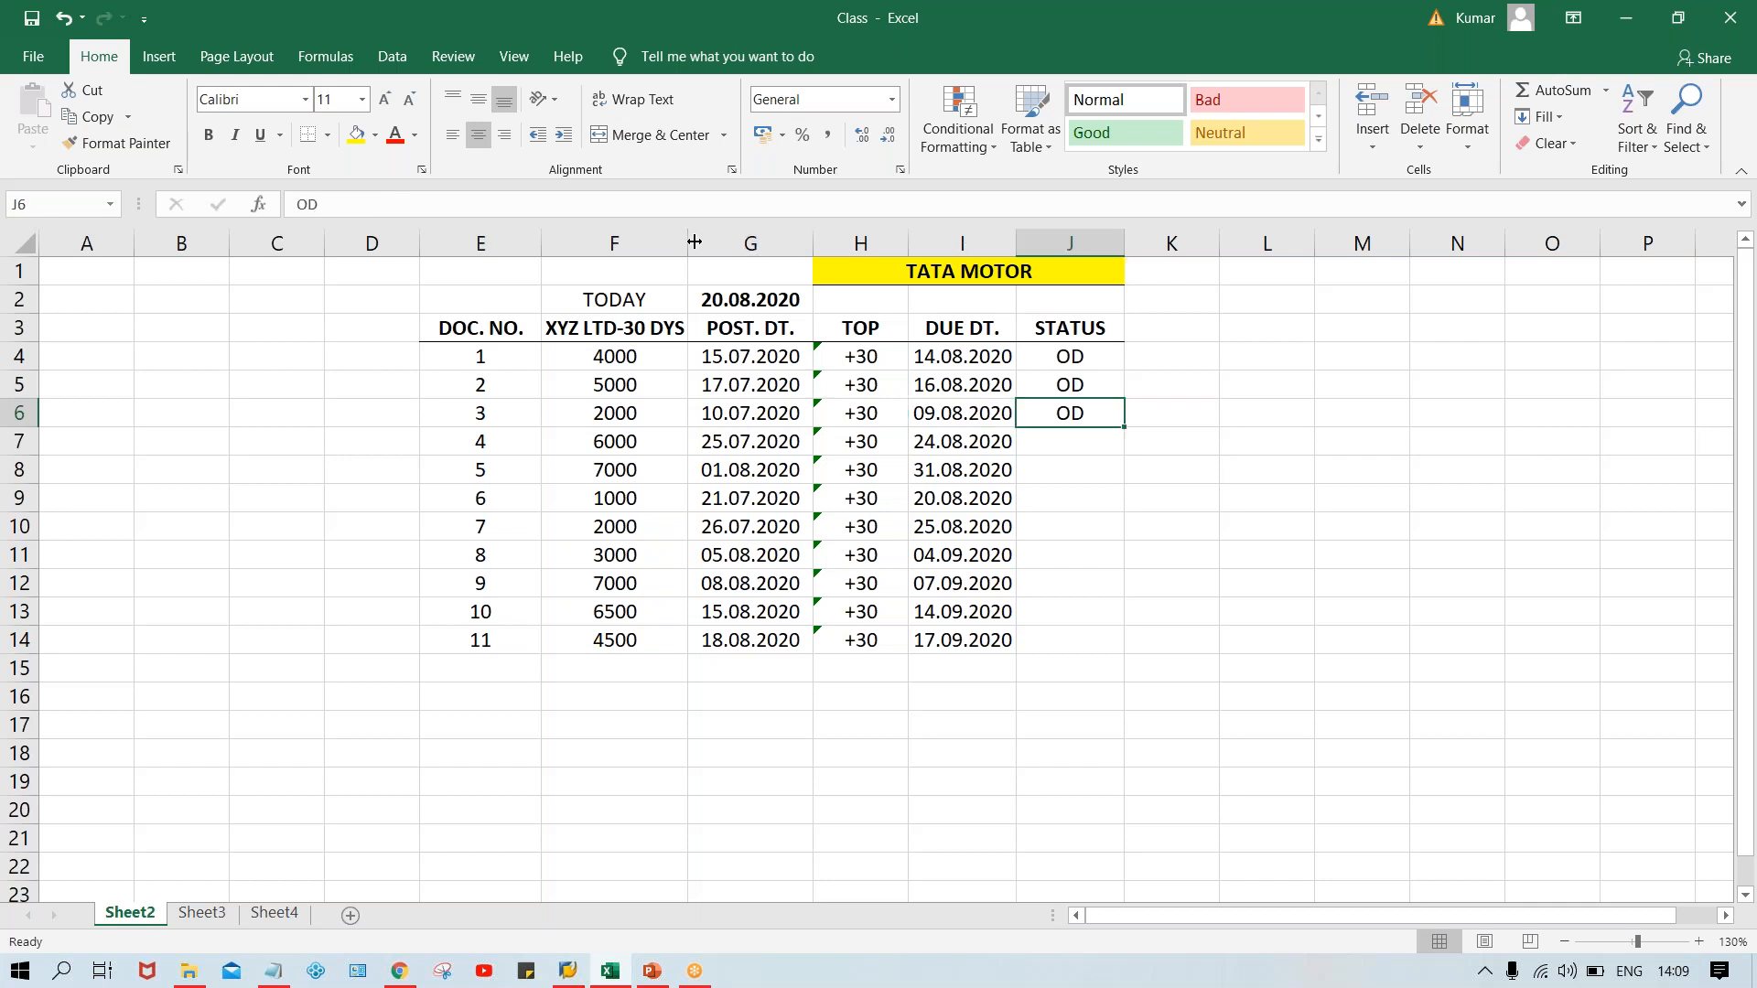
# Compare document 4's due date in I7 with today's date in G2 and enter the status ND in J7.
pyautogui.click(722, 305)
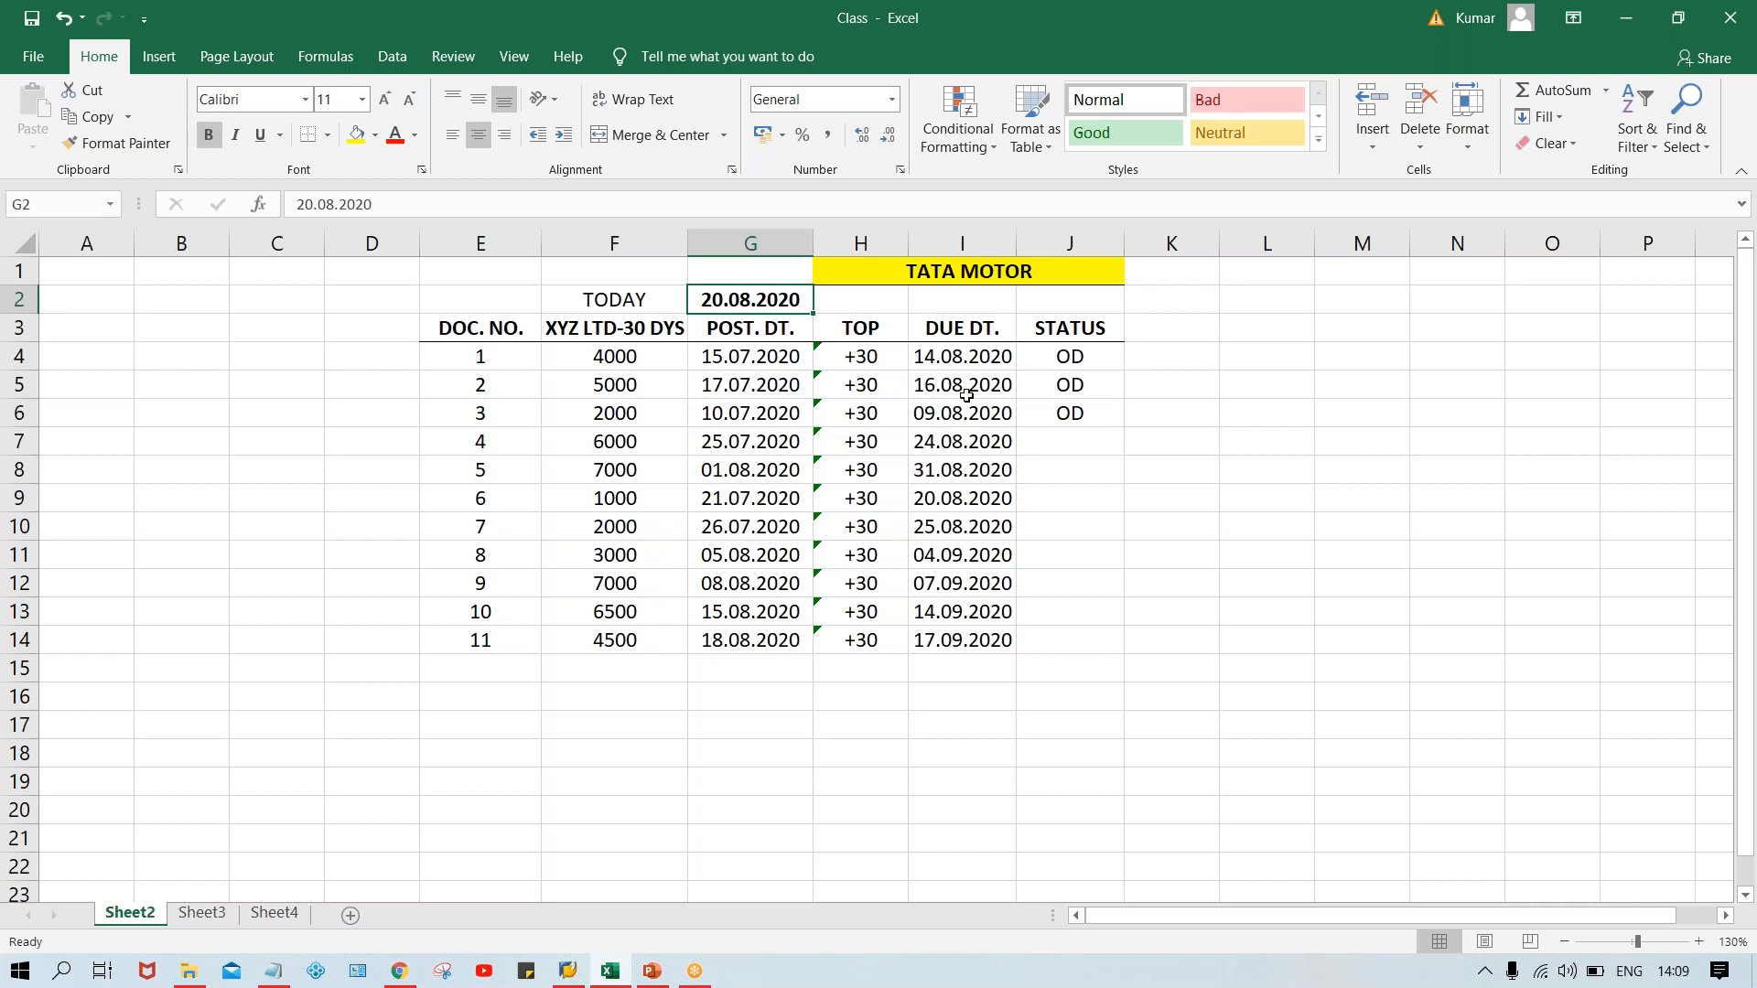
pyautogui.click(1068, 443)
pyautogui.click(967, 438)
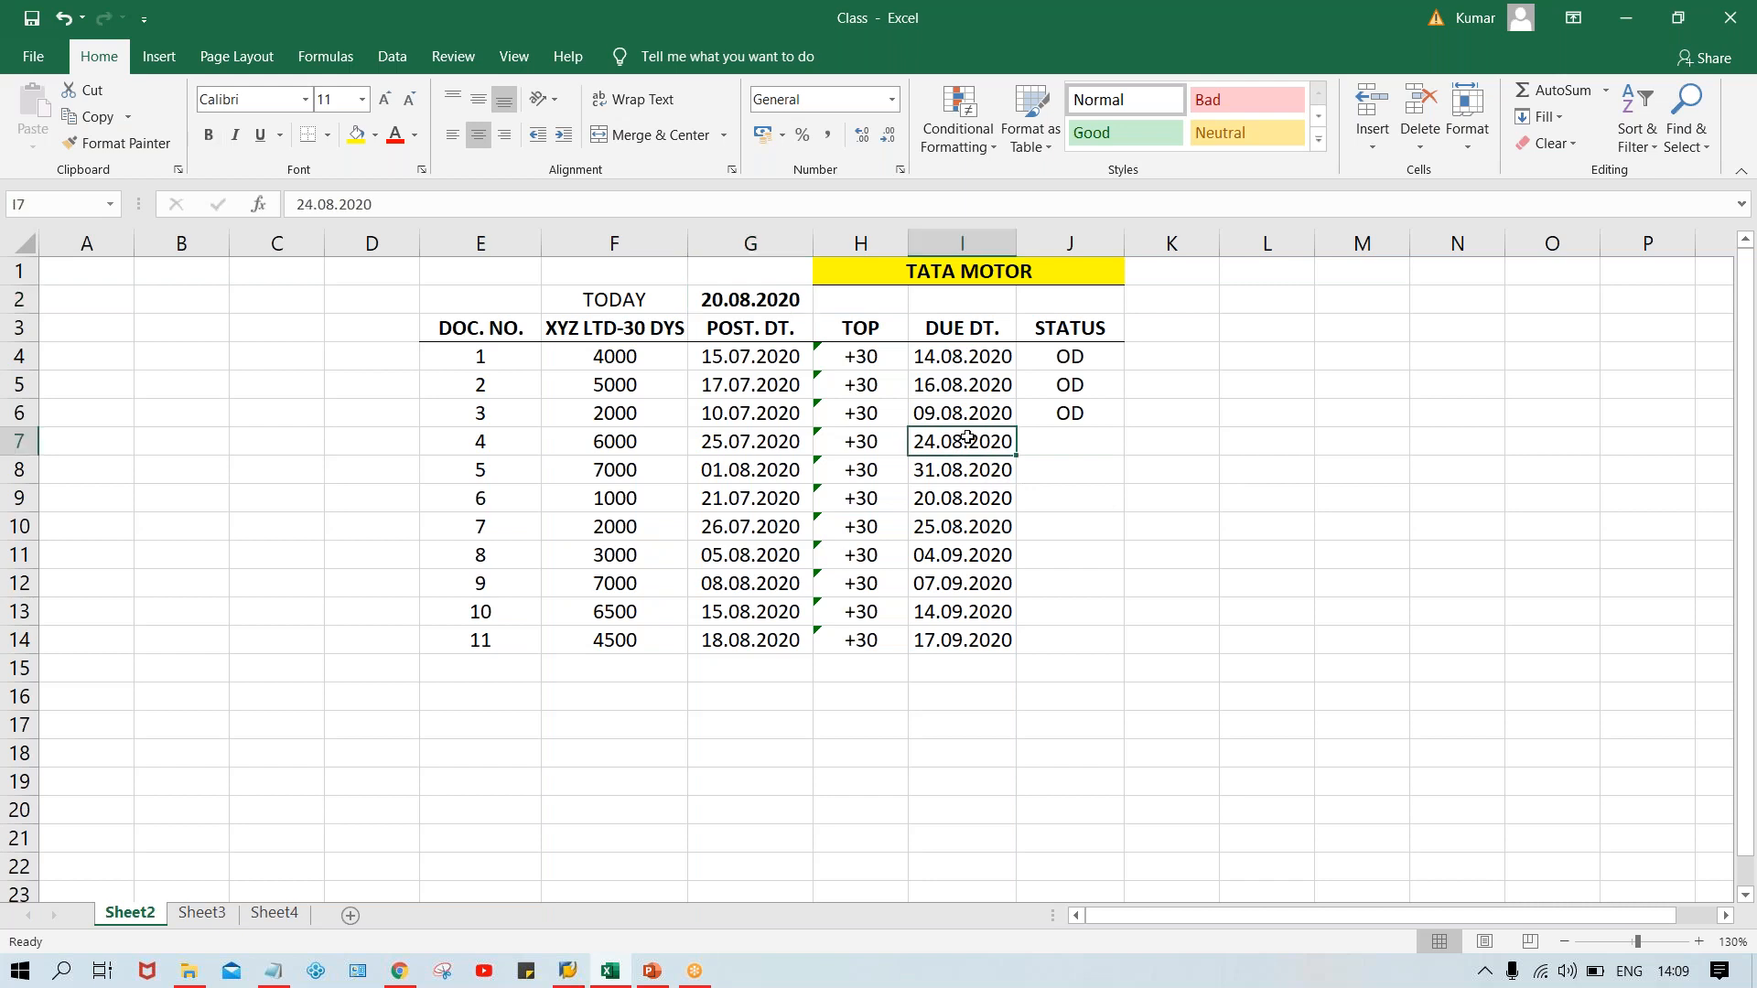
pyautogui.click(1050, 431)
pyautogui.write('ND')
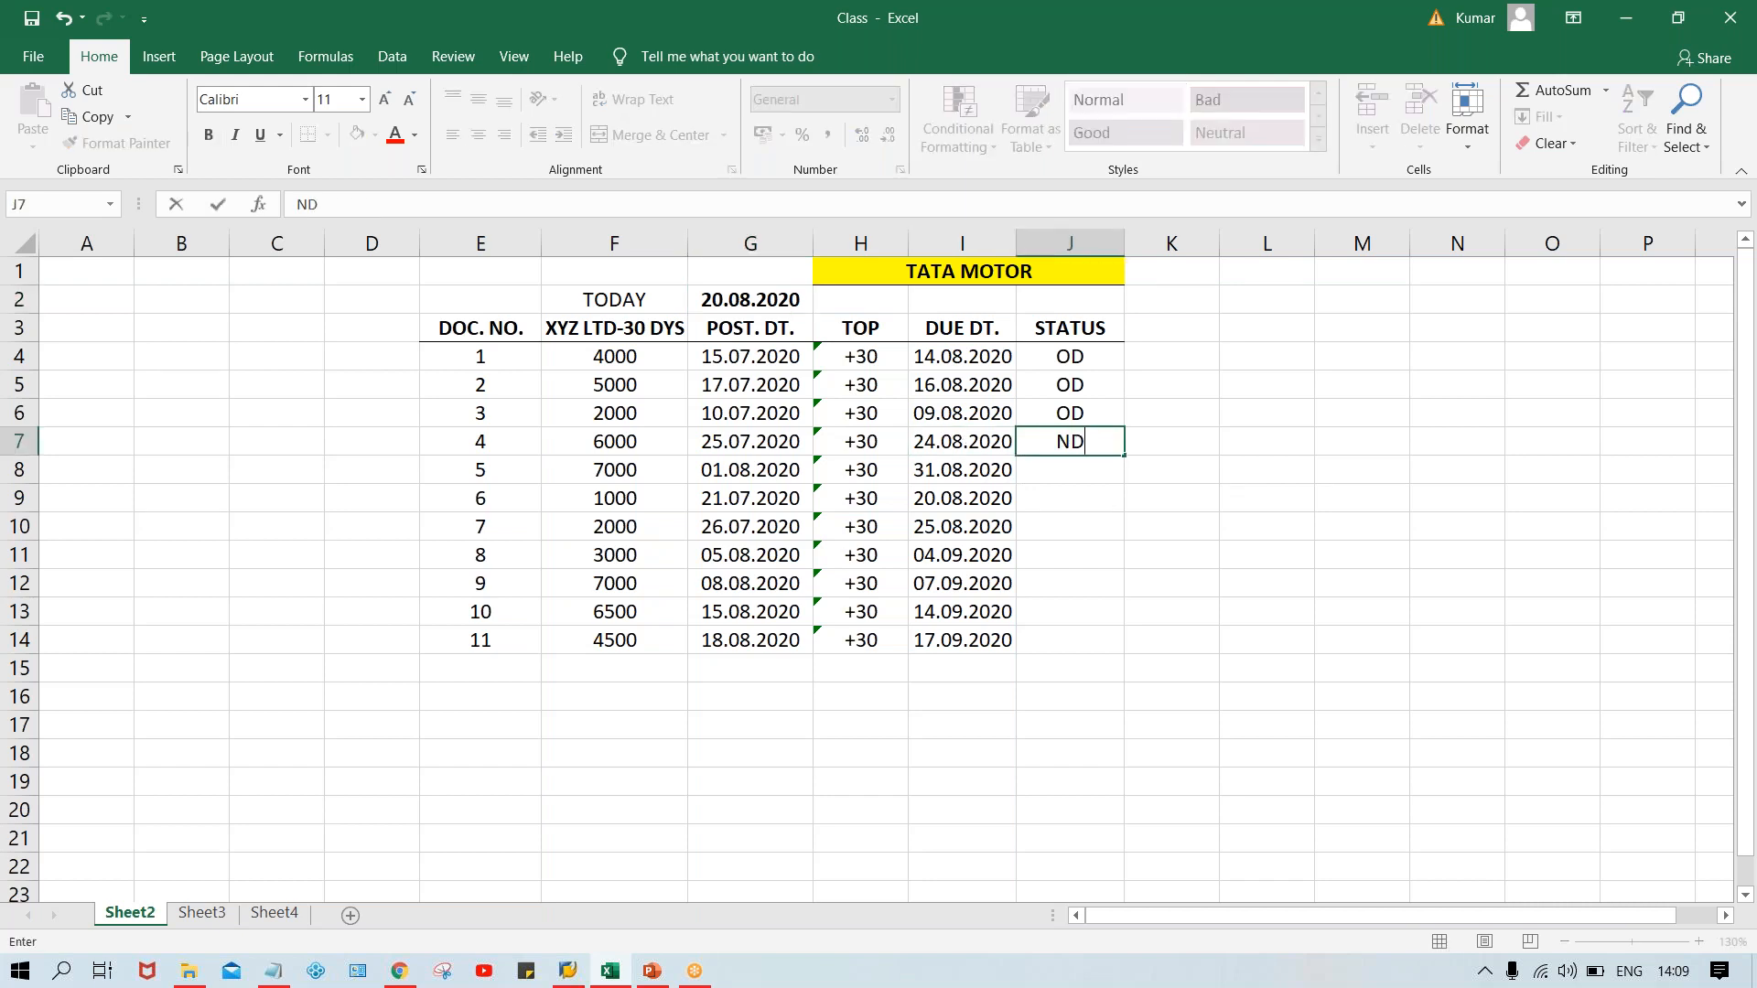
pyautogui.press('Return')
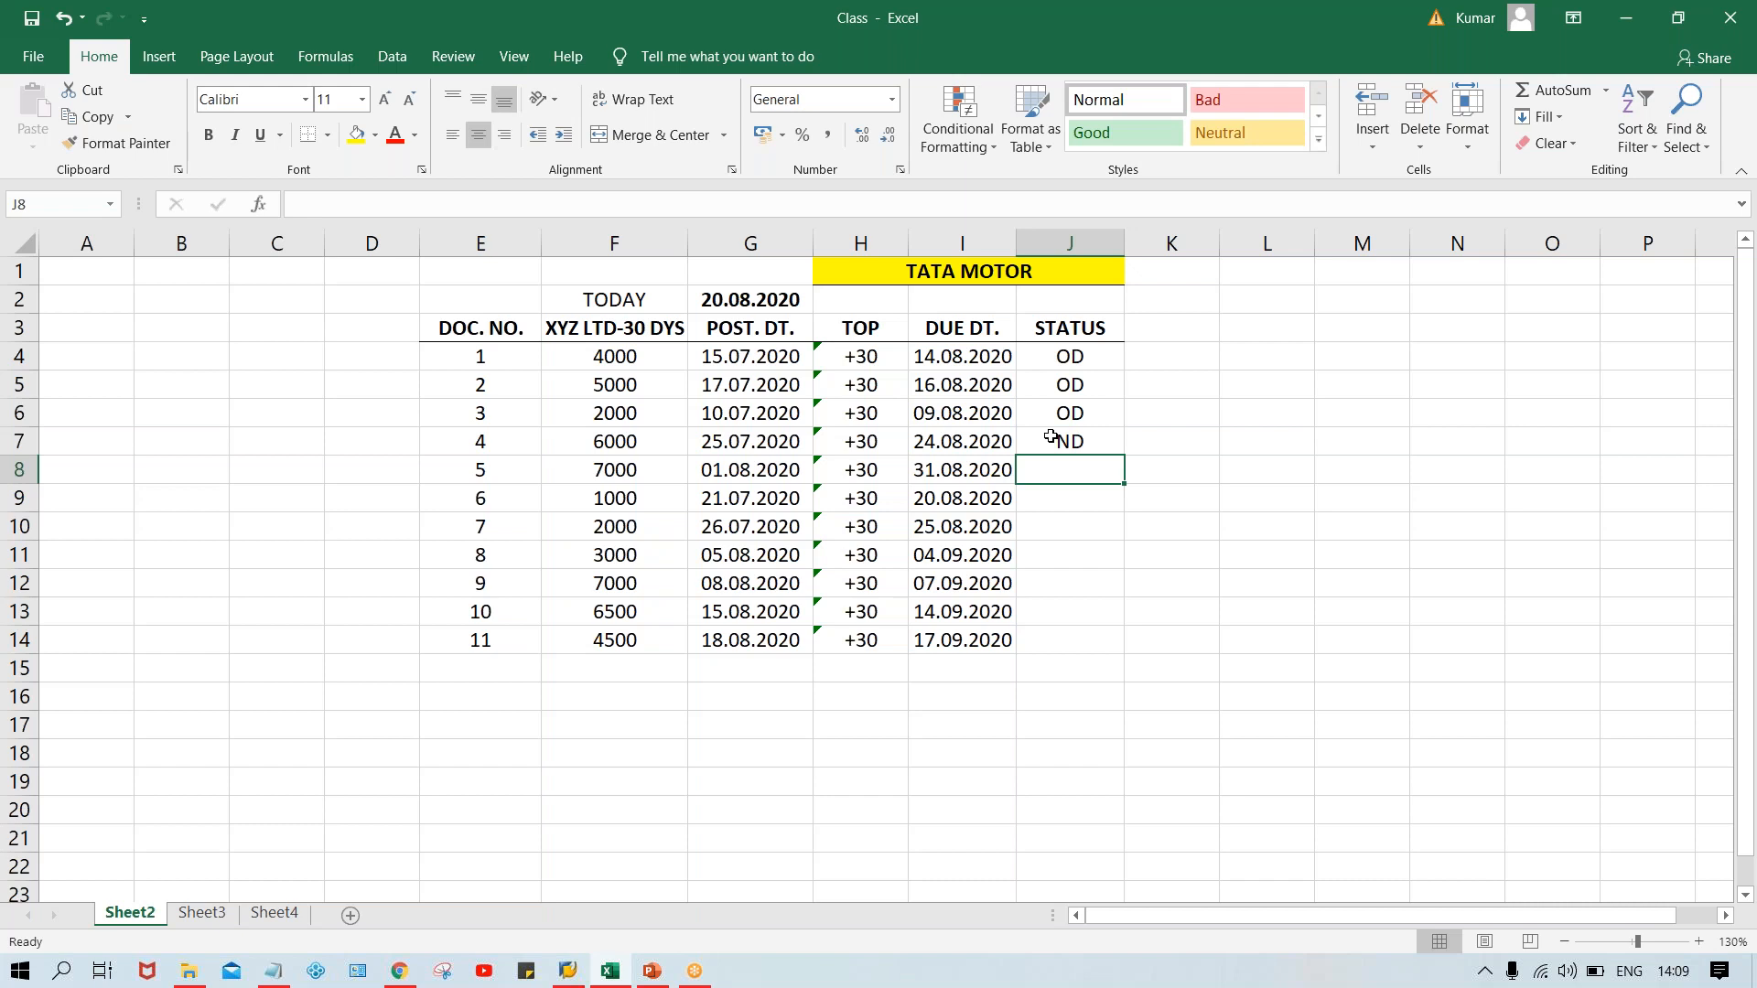
# Check document 5's due date in I8 and copy the status ND down to J8.
pyautogui.click(942, 474)
pyautogui.click(1044, 467)
pyautogui.hotkey('ctrl', 'd')
pyautogui.click(945, 475)
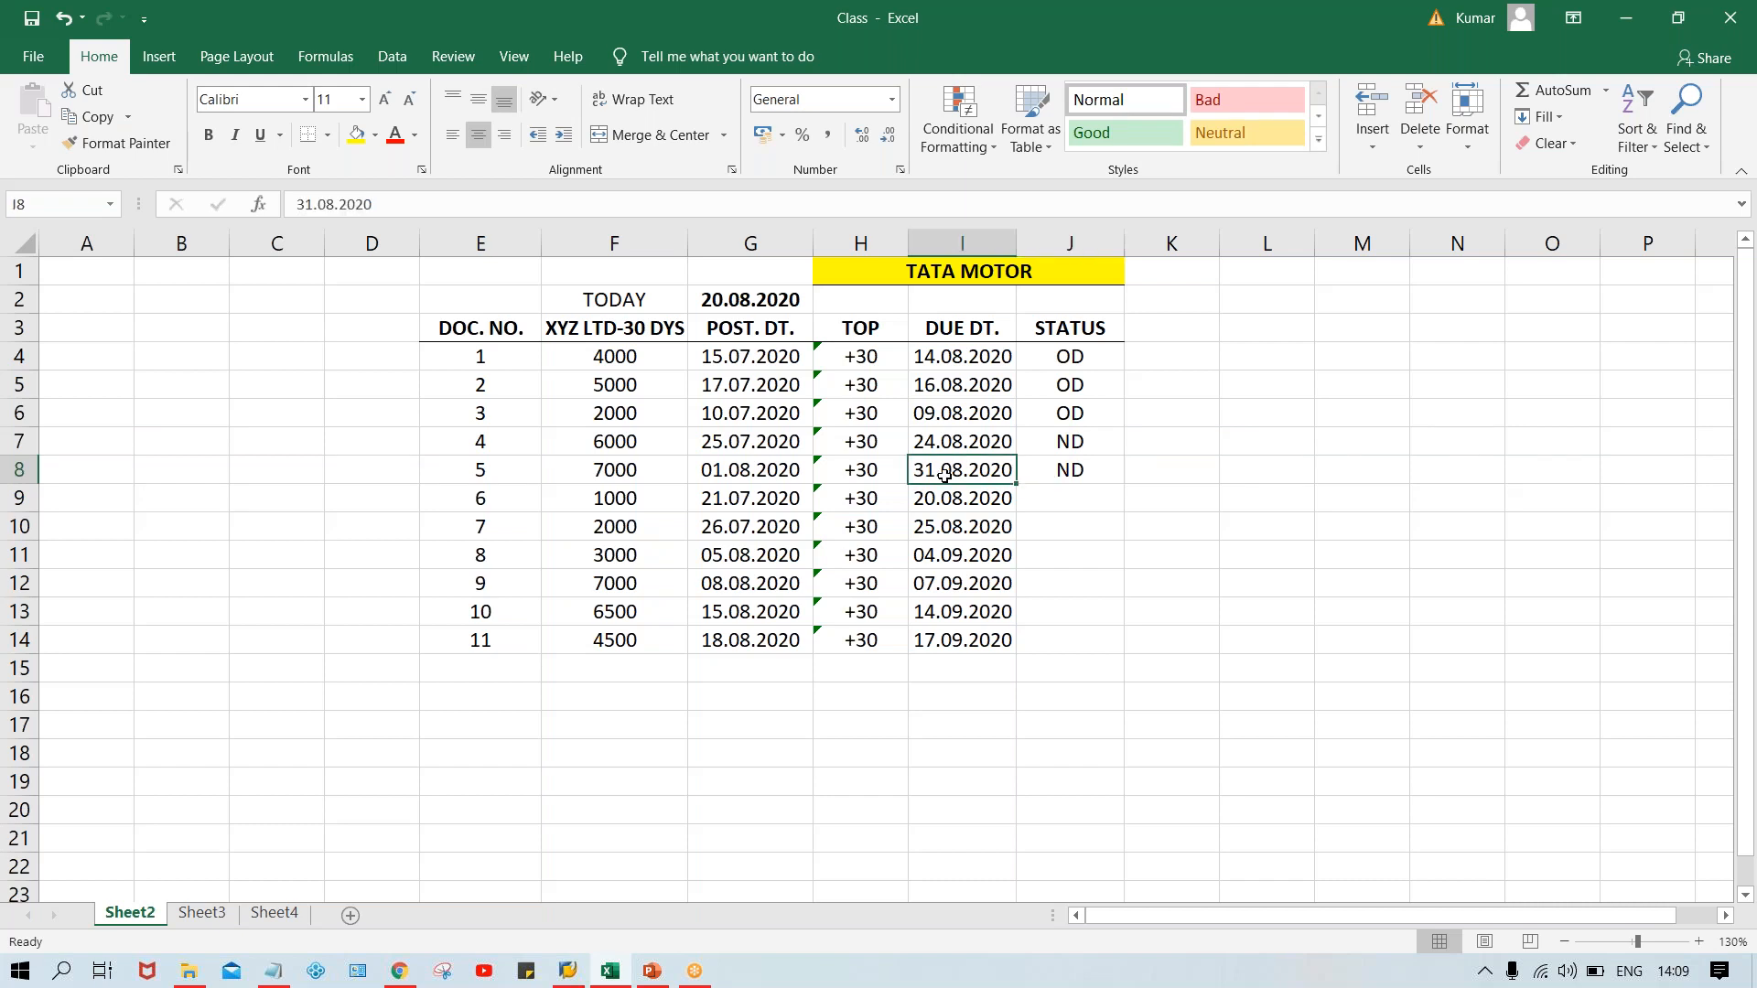
# Compare document 6's due date in I9 with today's date in G2 and enter the status DUE in J9.
pyautogui.click(1059, 497)
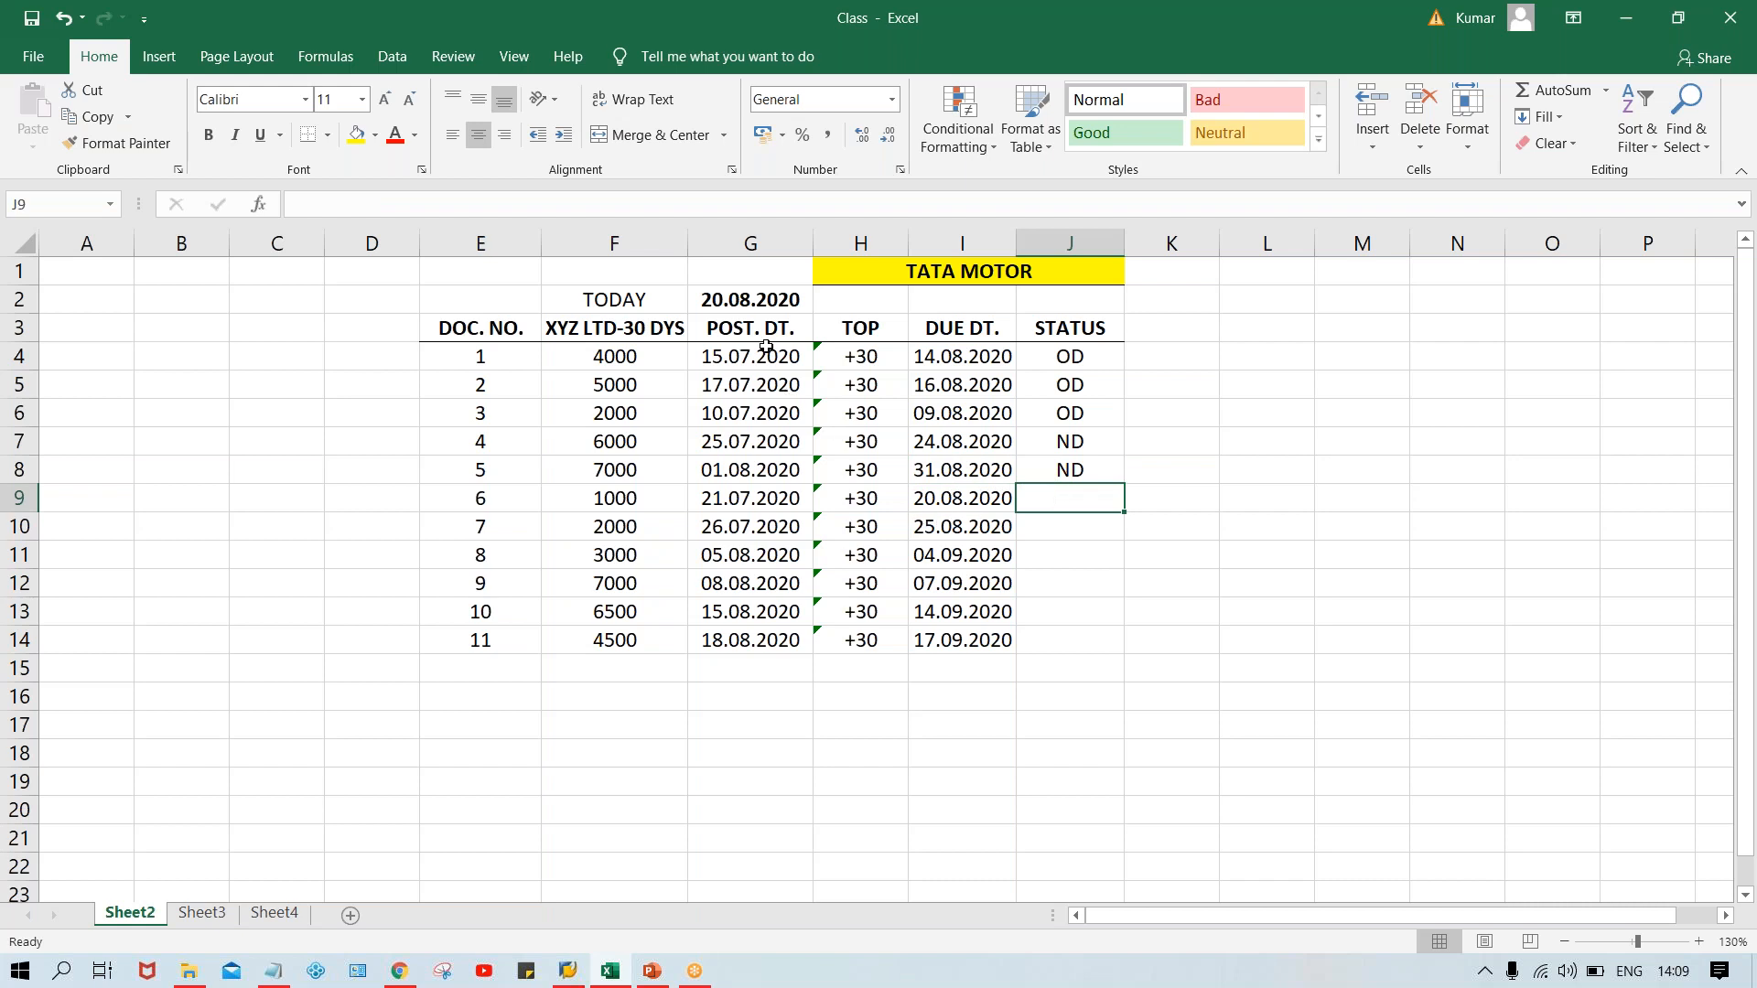
pyautogui.click(738, 298)
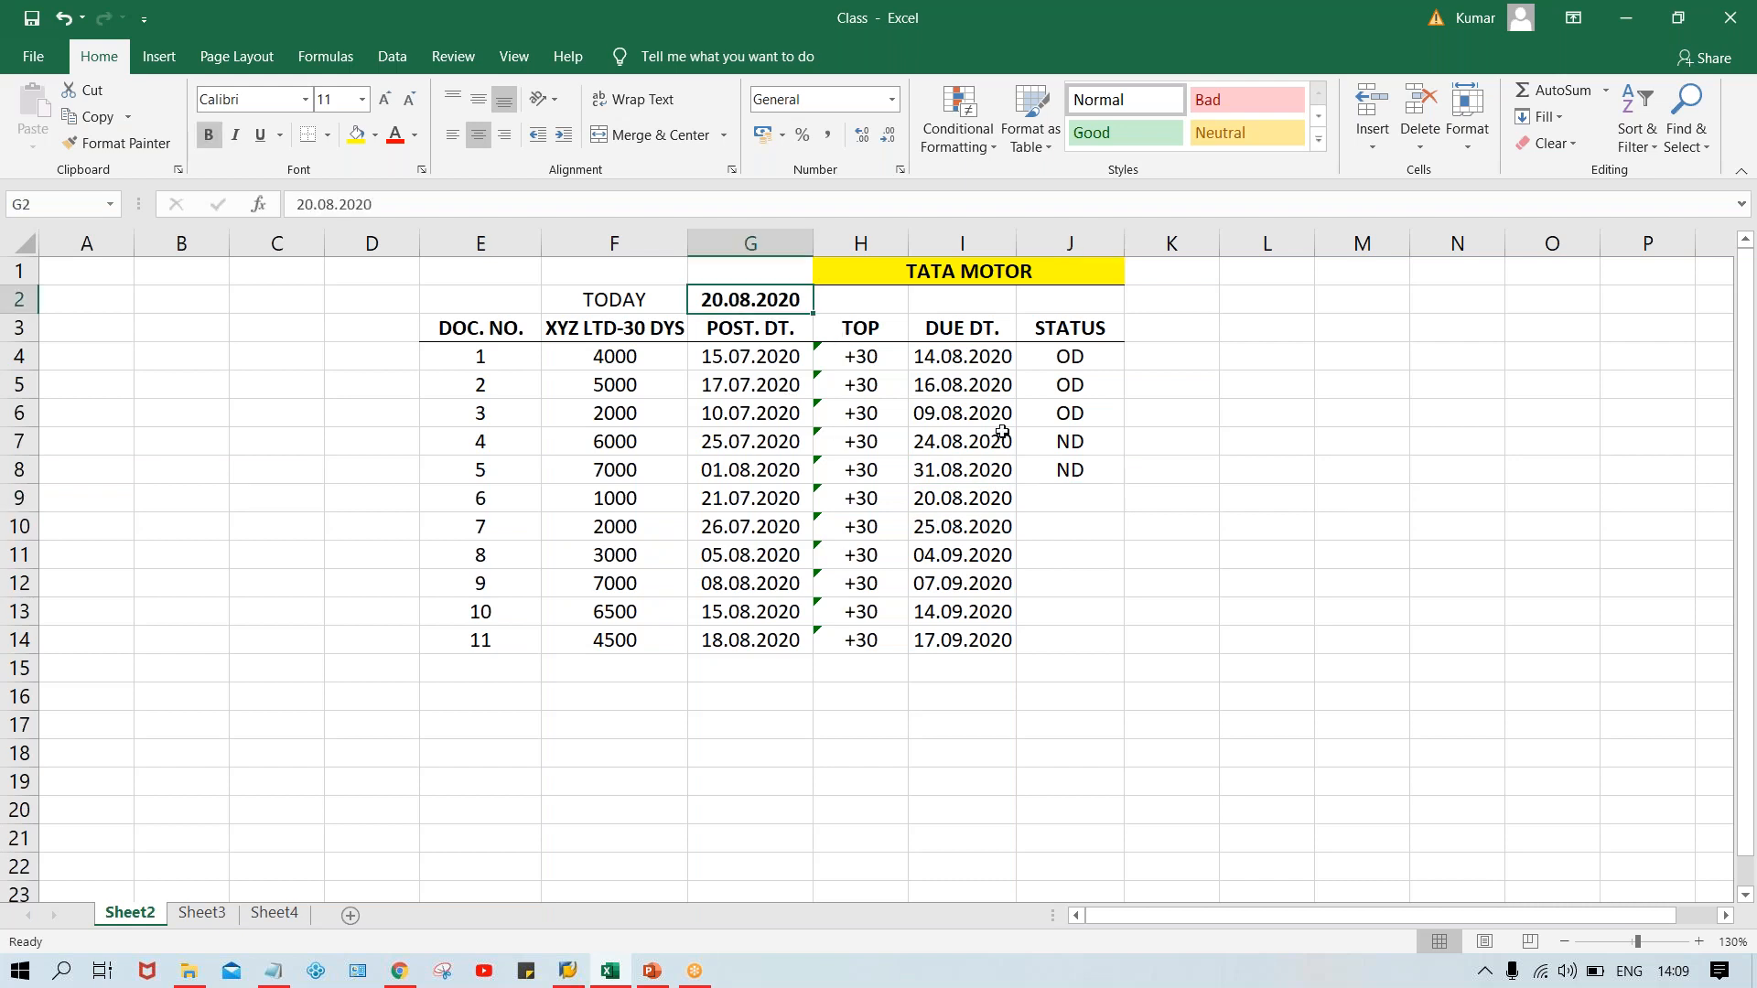
pyautogui.click(1066, 496)
pyautogui.write('DUE')
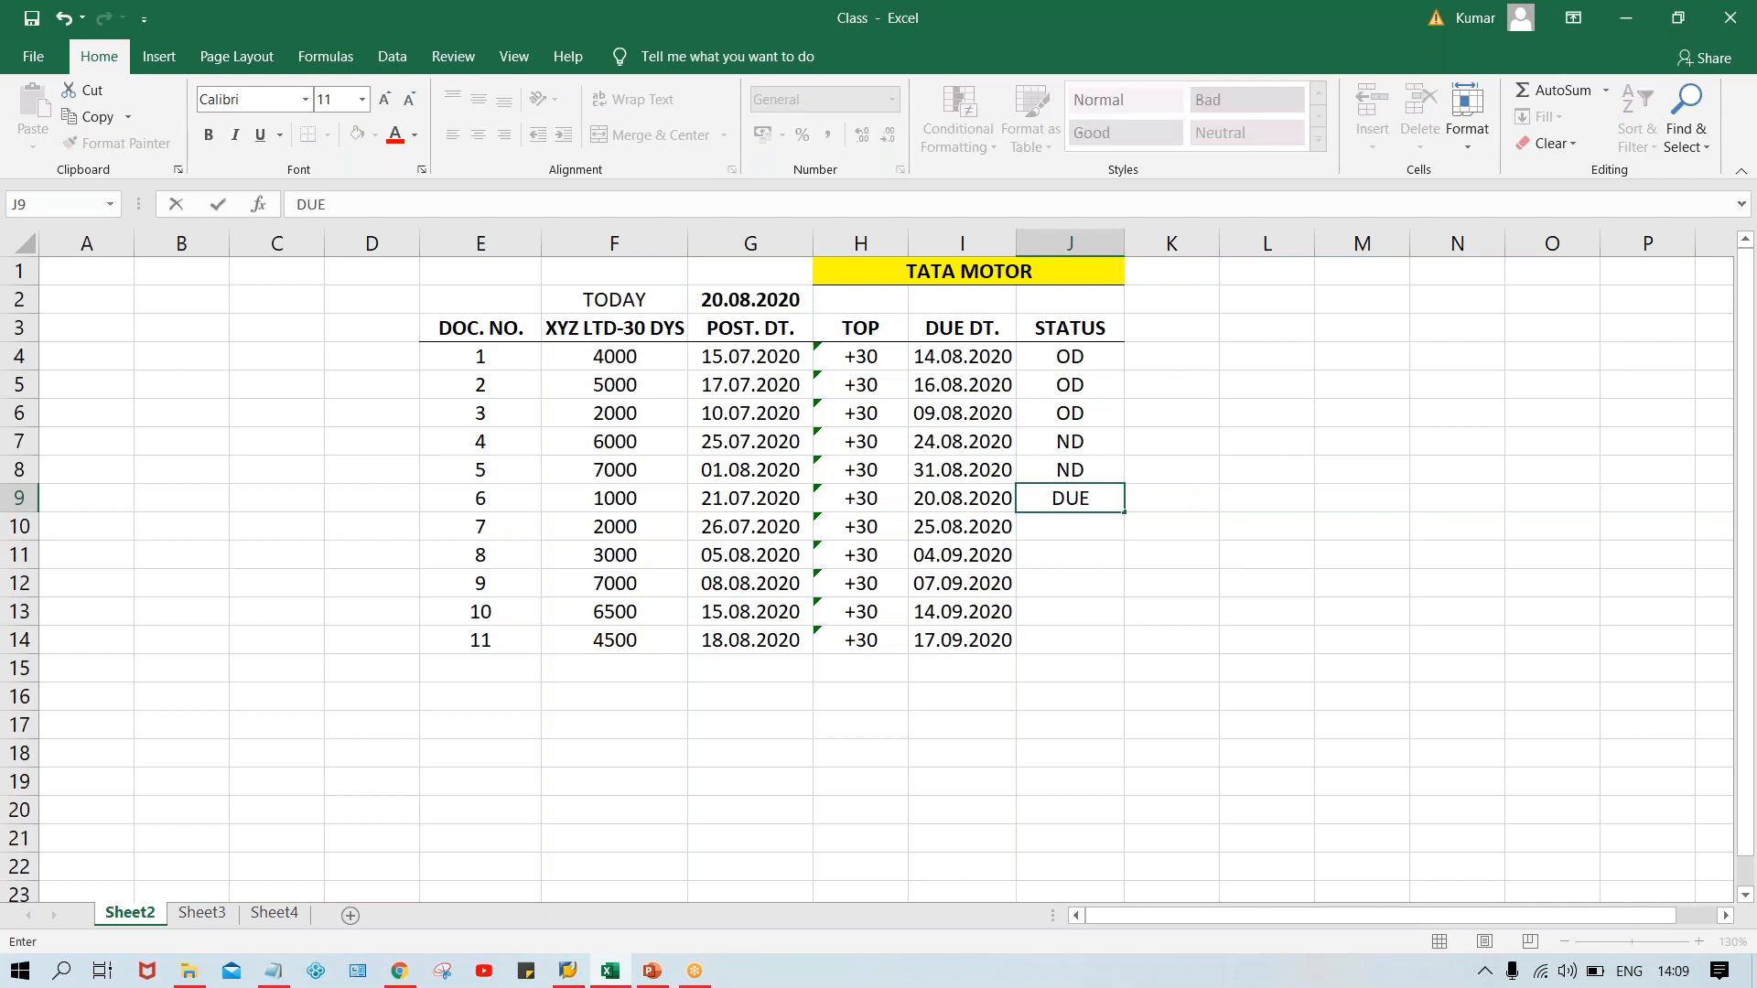
pyautogui.press('Return')
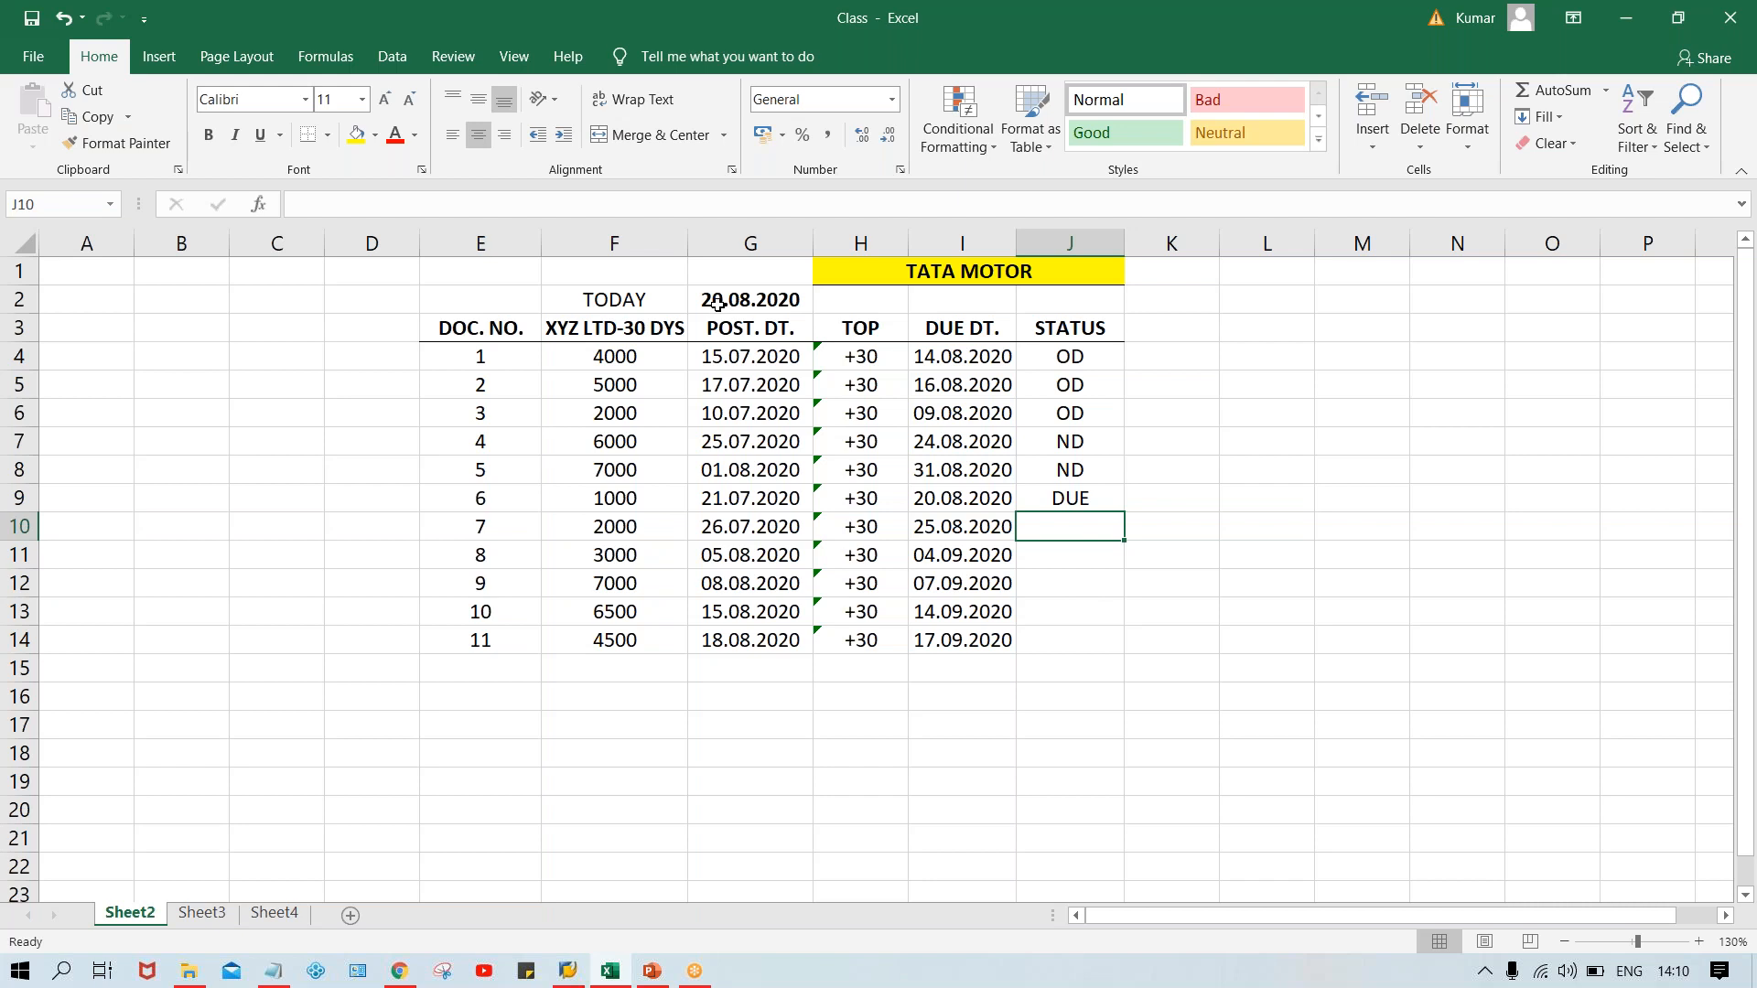
pyautogui.click(962, 499)
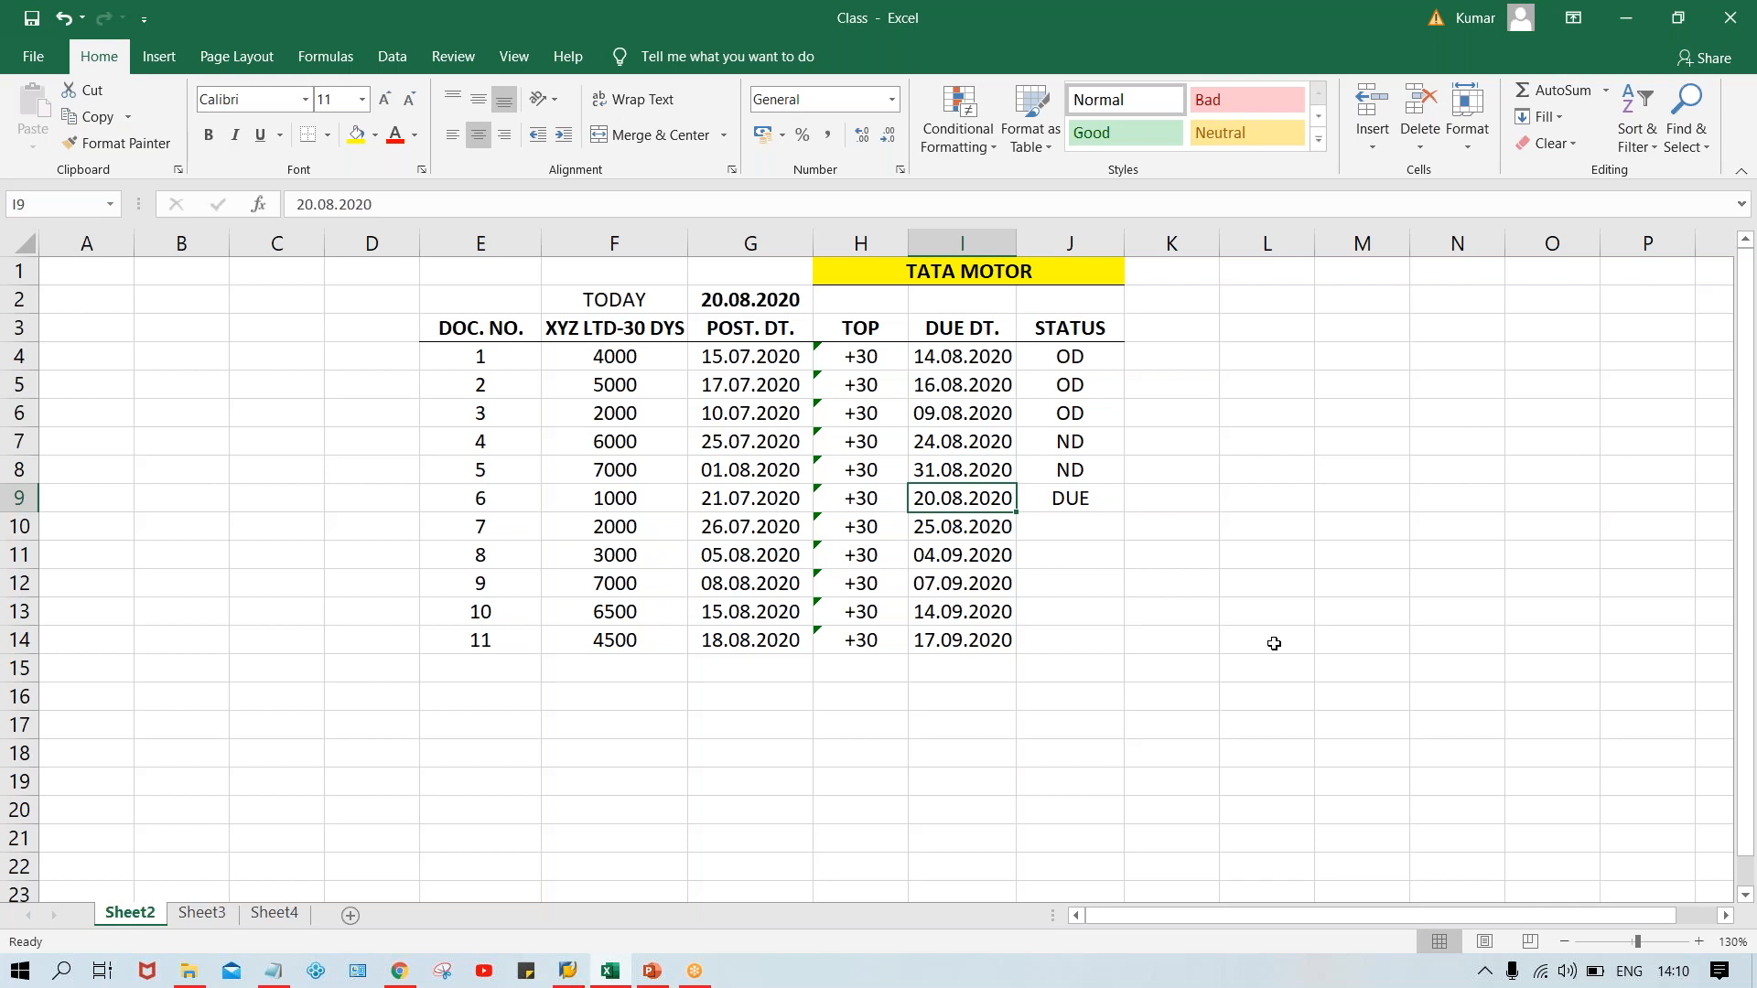
# Enter the status ND for documents 7 to 11 in J10:J14.
pyautogui.press('Right')
pyautogui.press('Down')
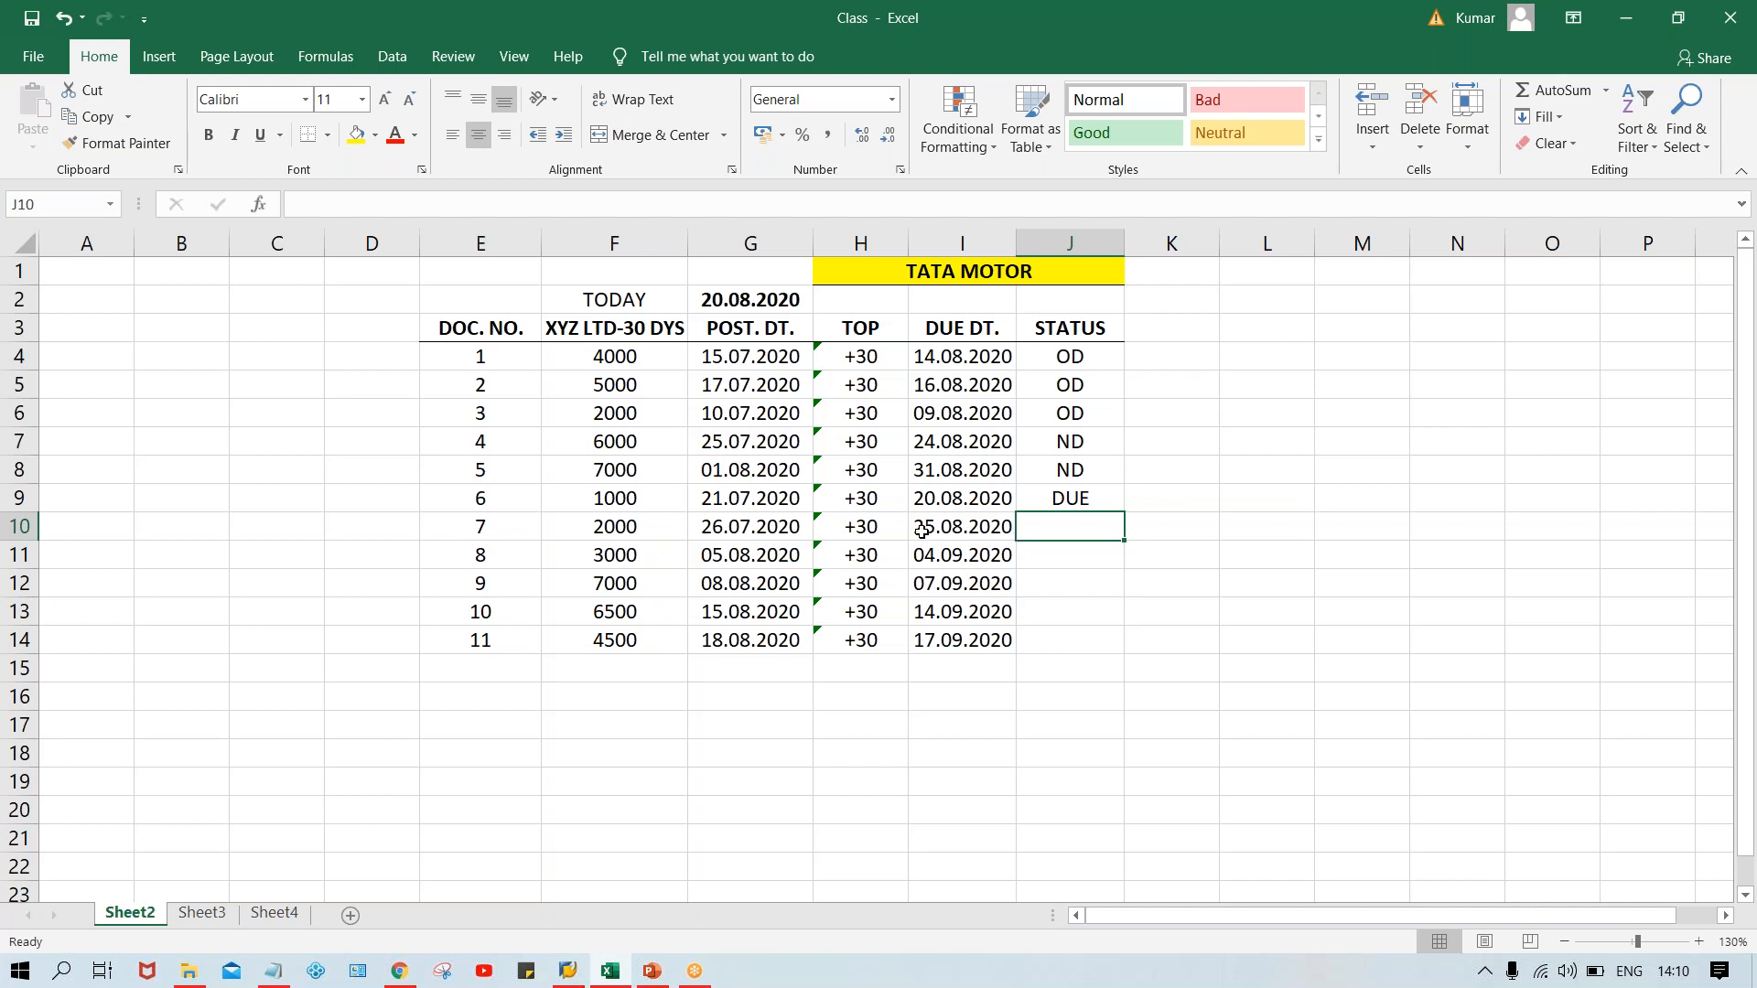
pyautogui.write('ND')
pyautogui.press('Return')
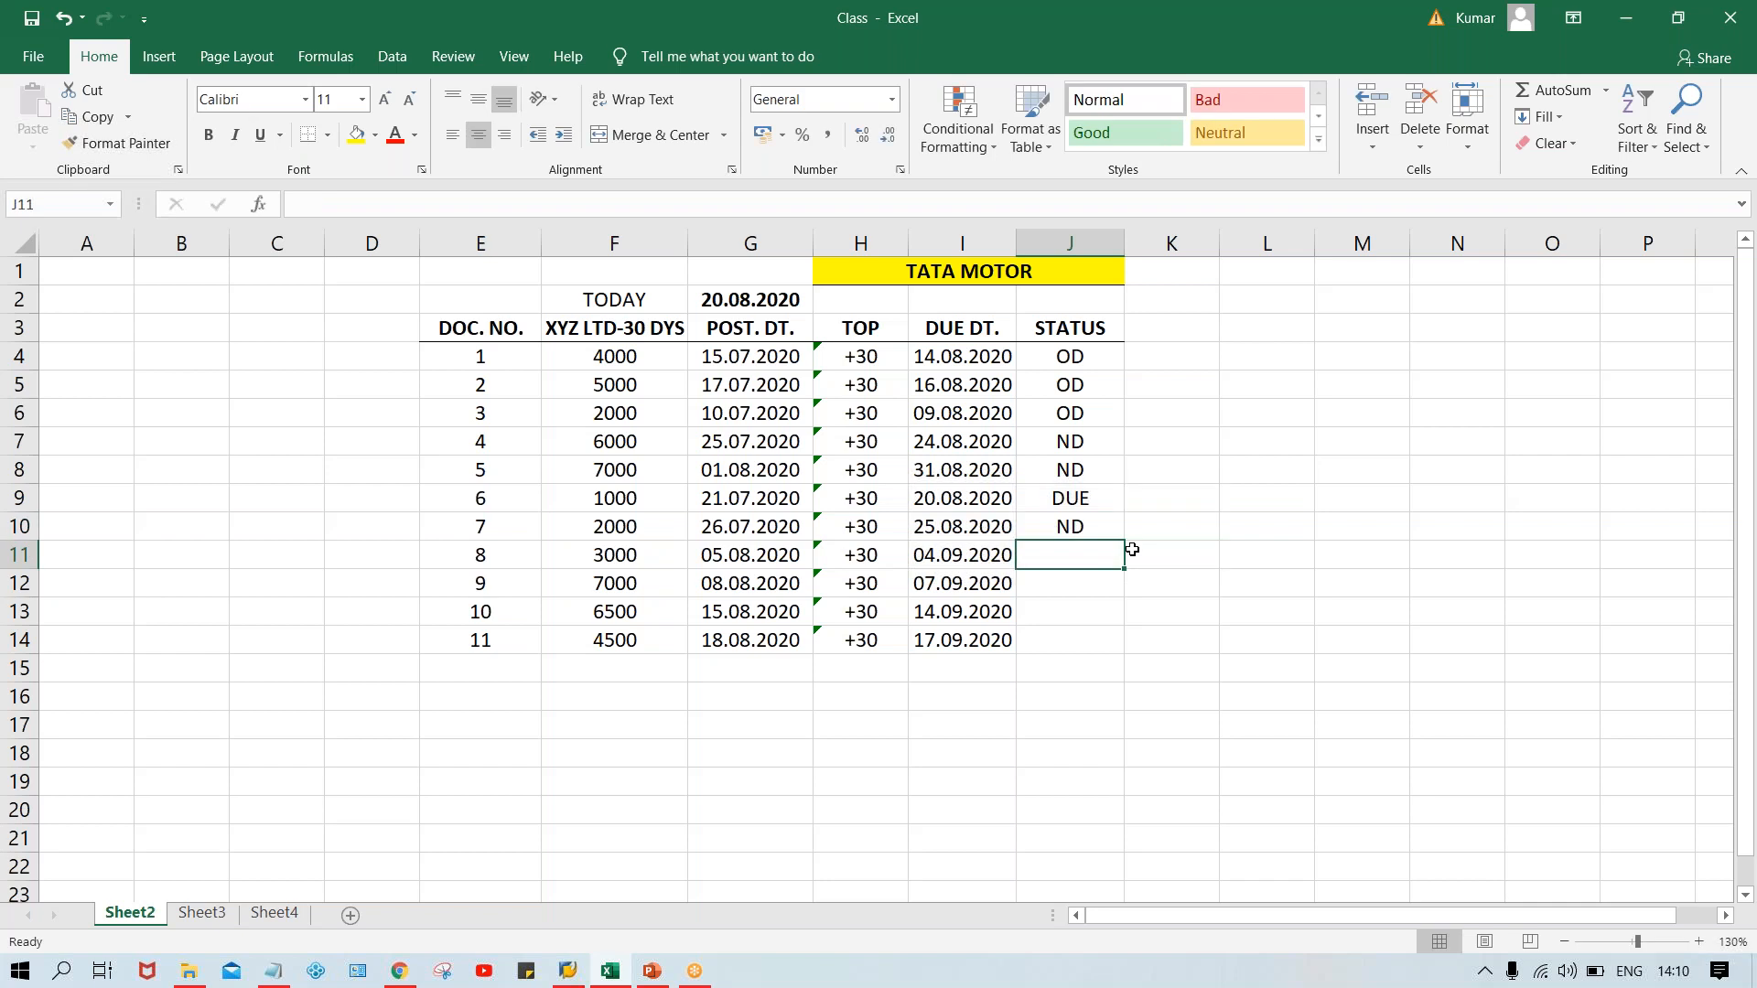
pyautogui.write('N')
pyautogui.press('BackSpace')
pyautogui.write('ND')
pyautogui.press('Return')
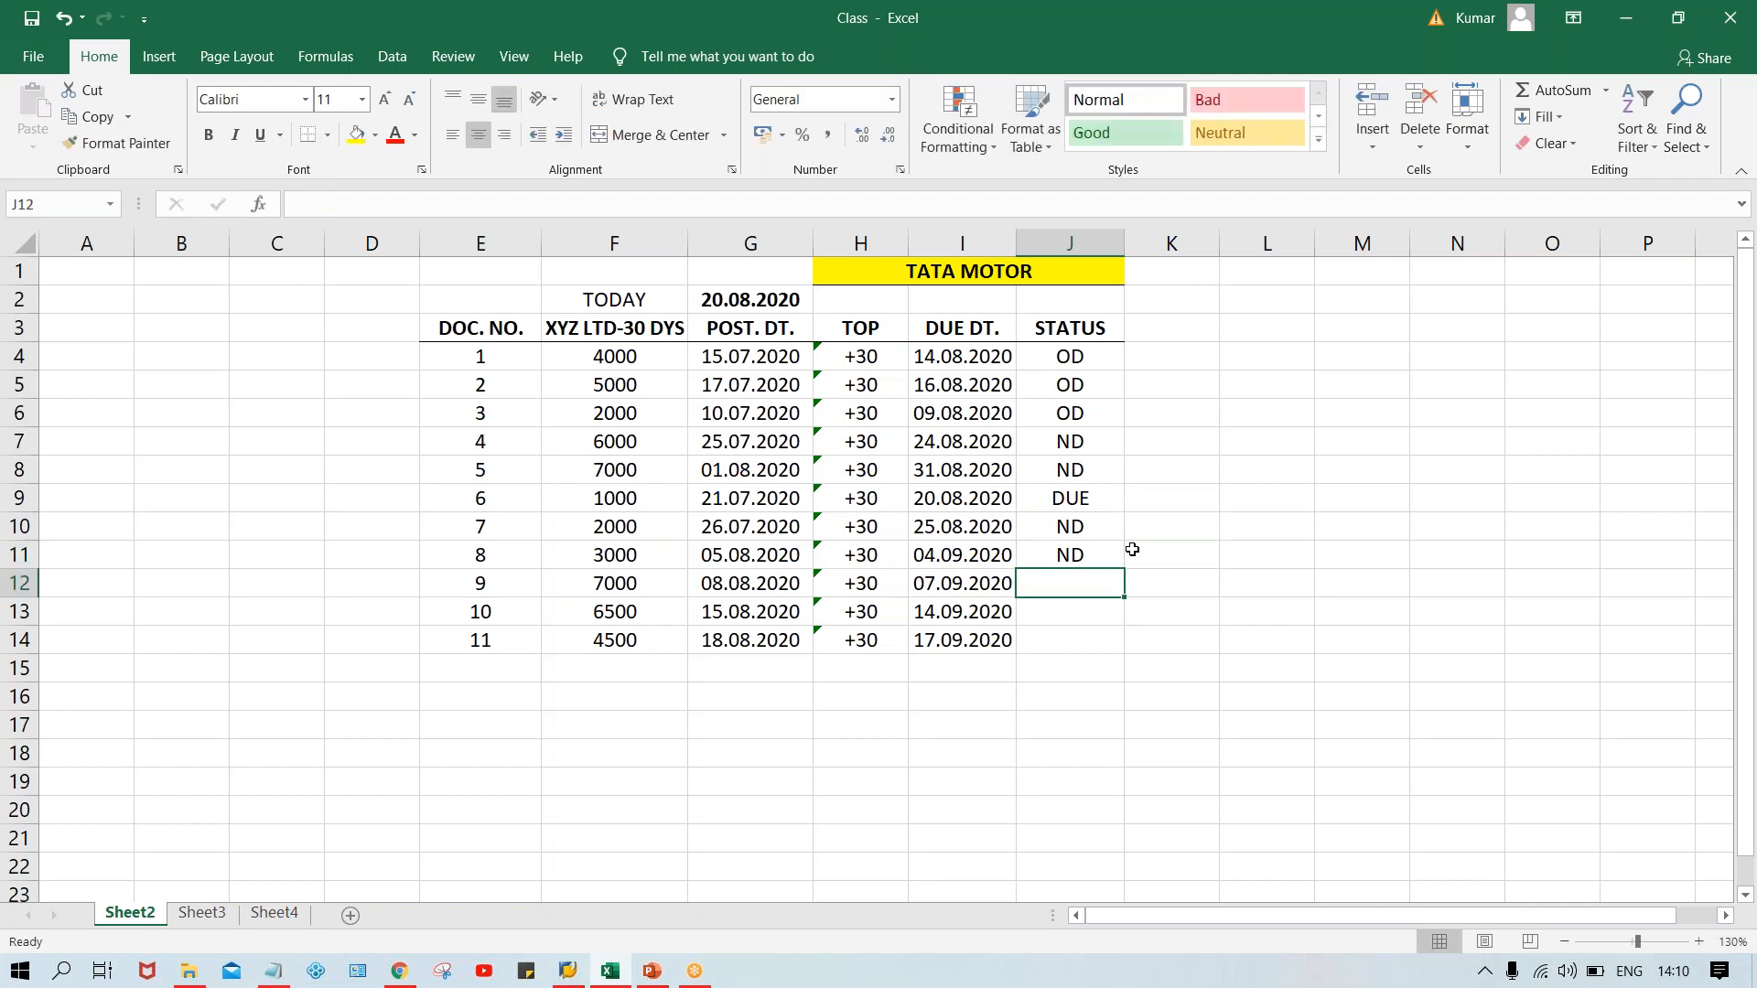
pyautogui.write('N')
pyautogui.press('Return')
pyautogui.write('N')
pyautogui.press('Return')
pyautogui.write('N')
pyautogui.press('Return')
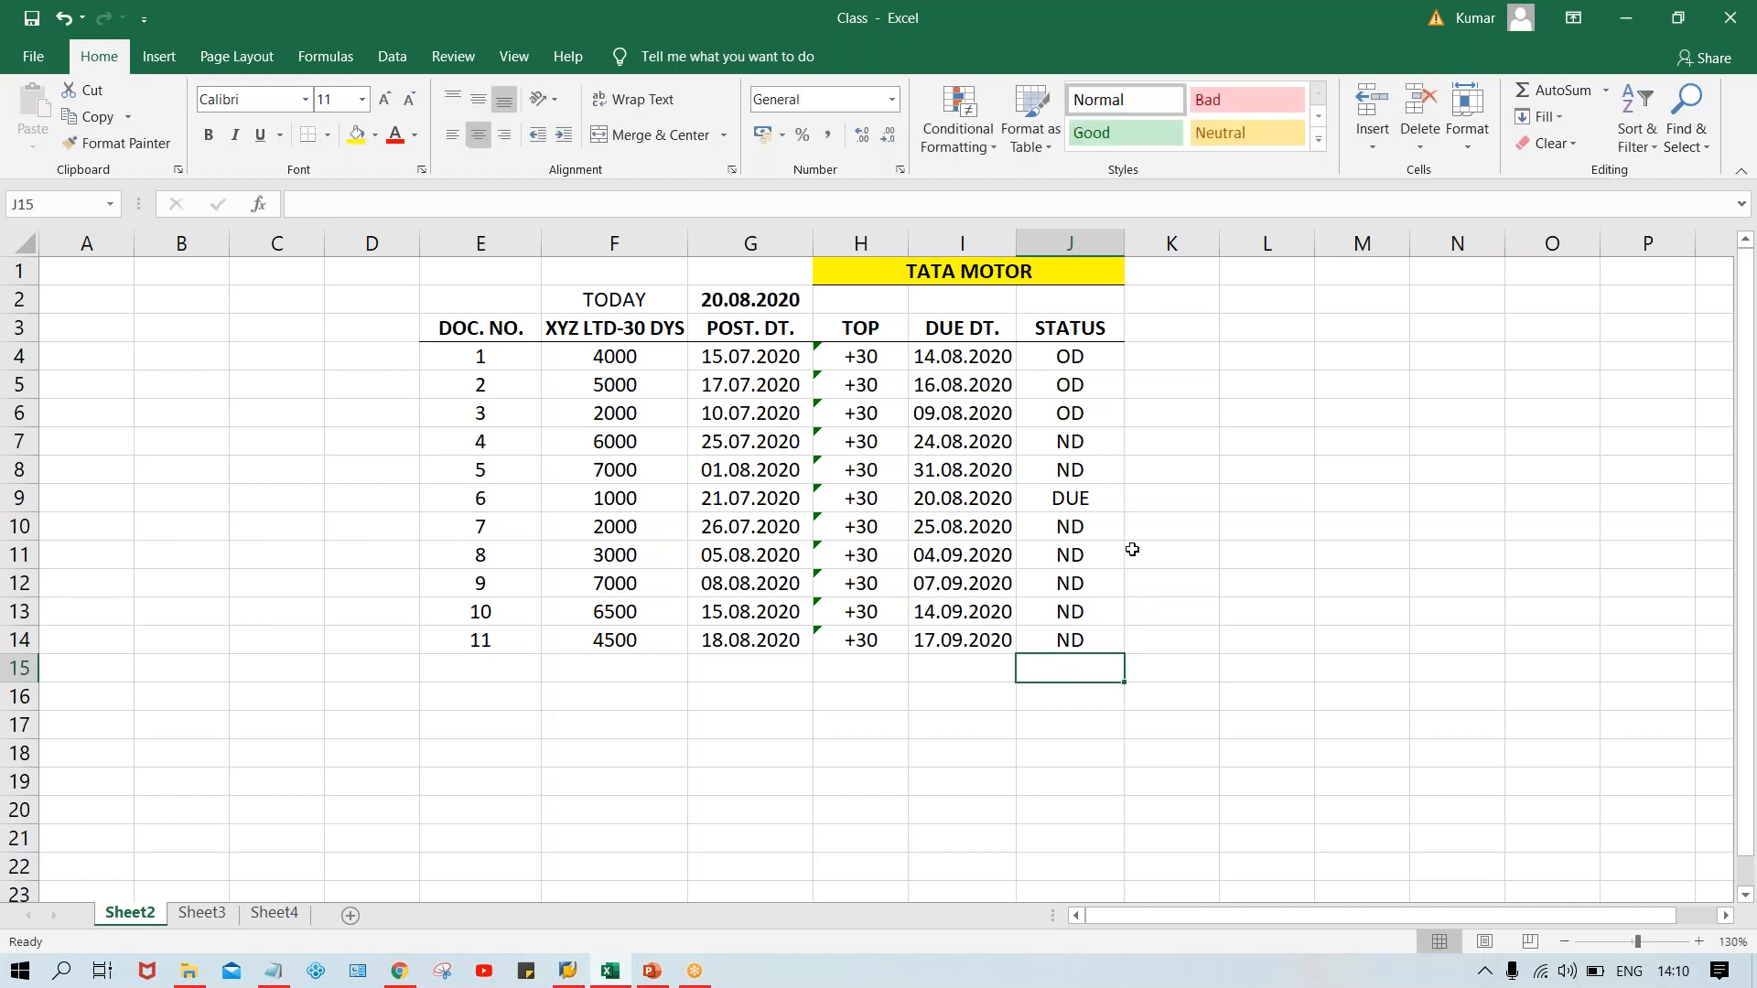
# Review the entered statuses against the due dates and look over the whole invoice table E4:J14.
pyautogui.click(947, 535)
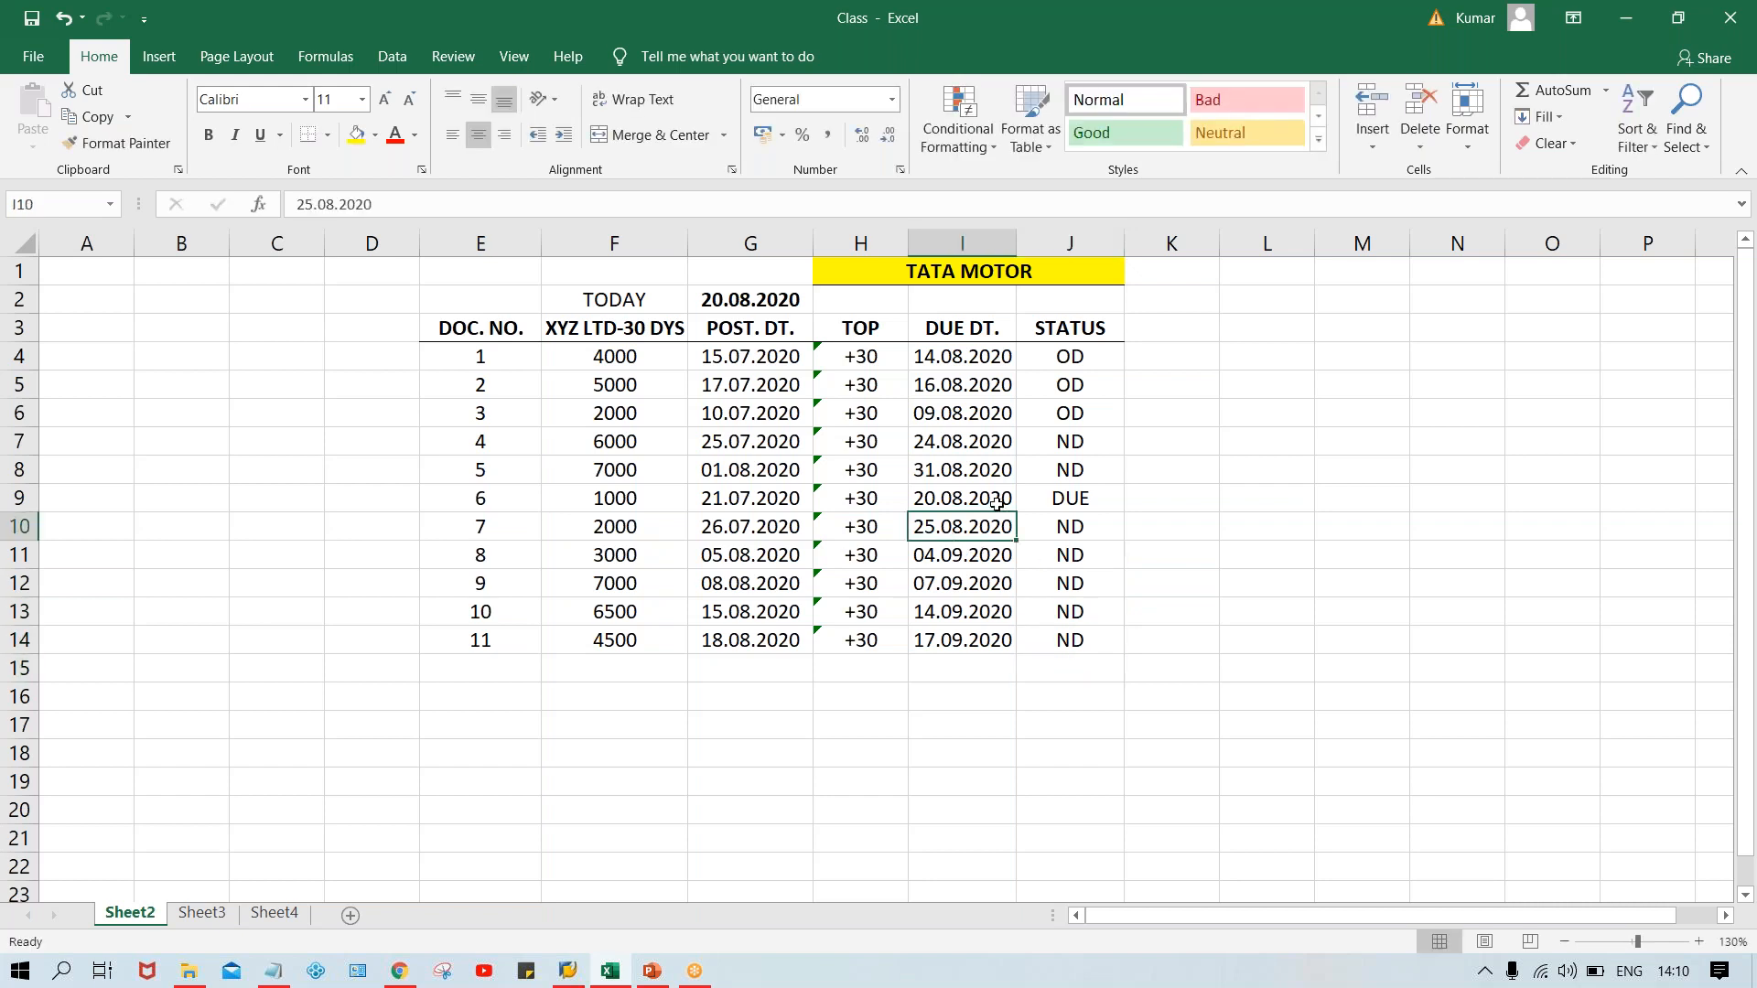
pyautogui.click(1055, 499)
pyautogui.click(1076, 388)
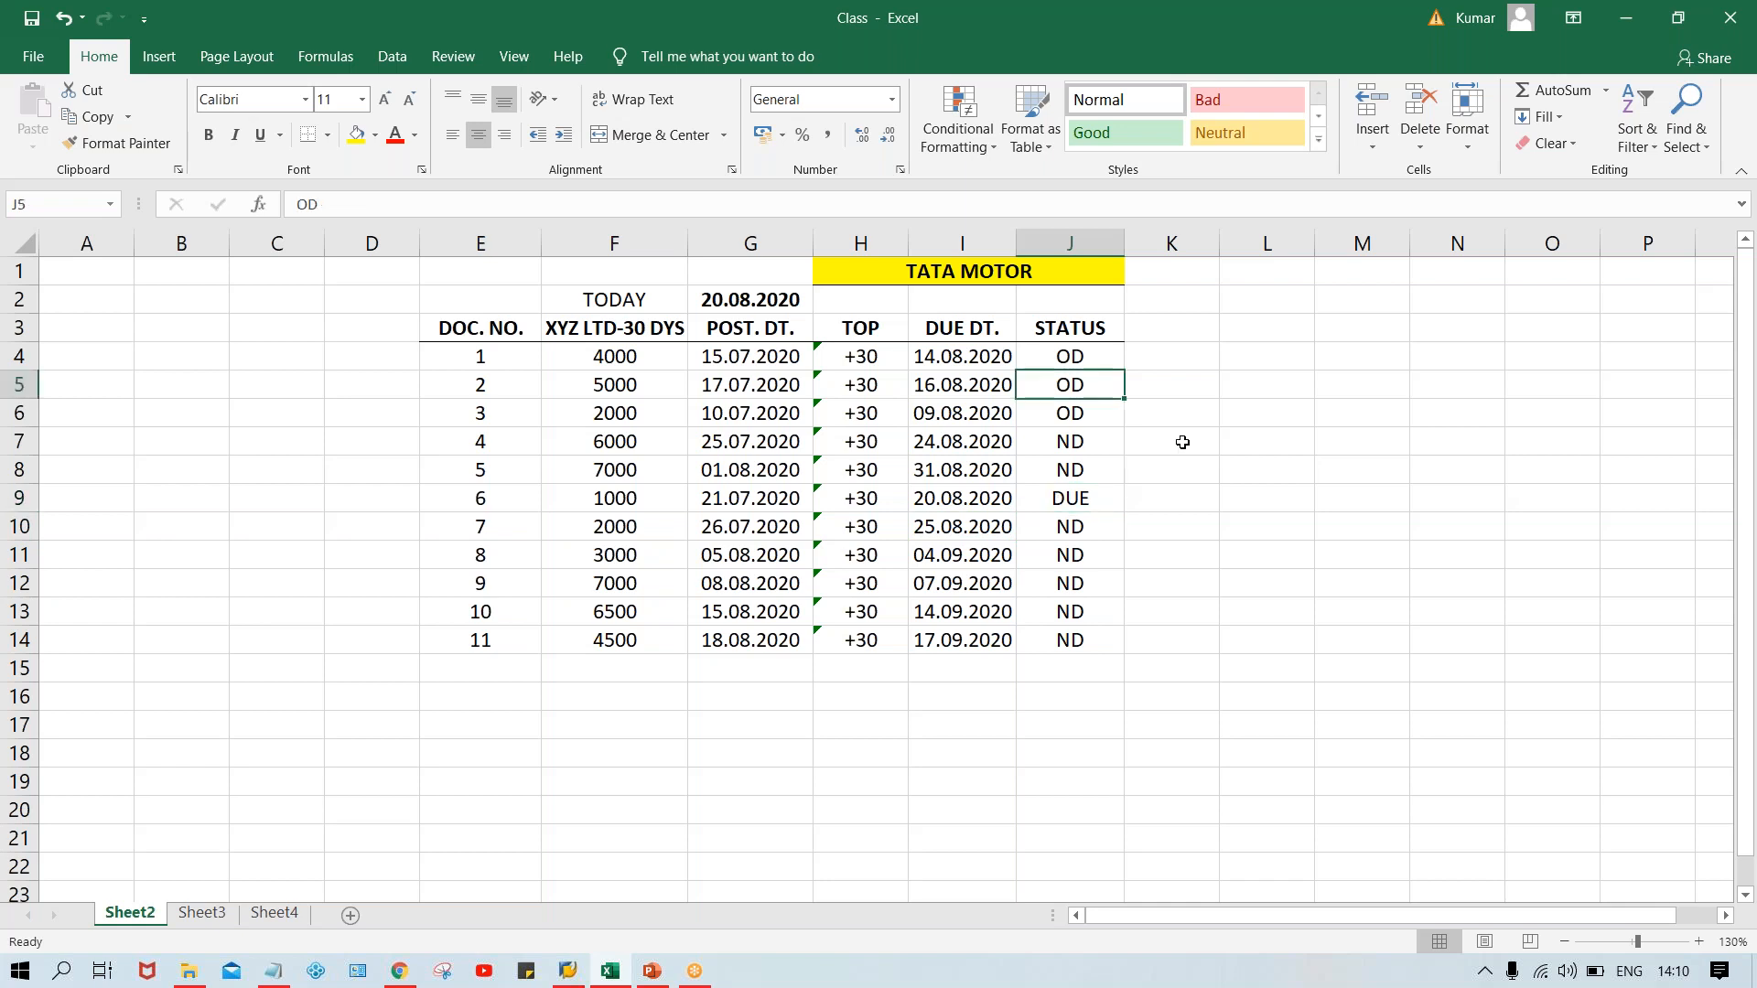
pyautogui.click(1188, 446)
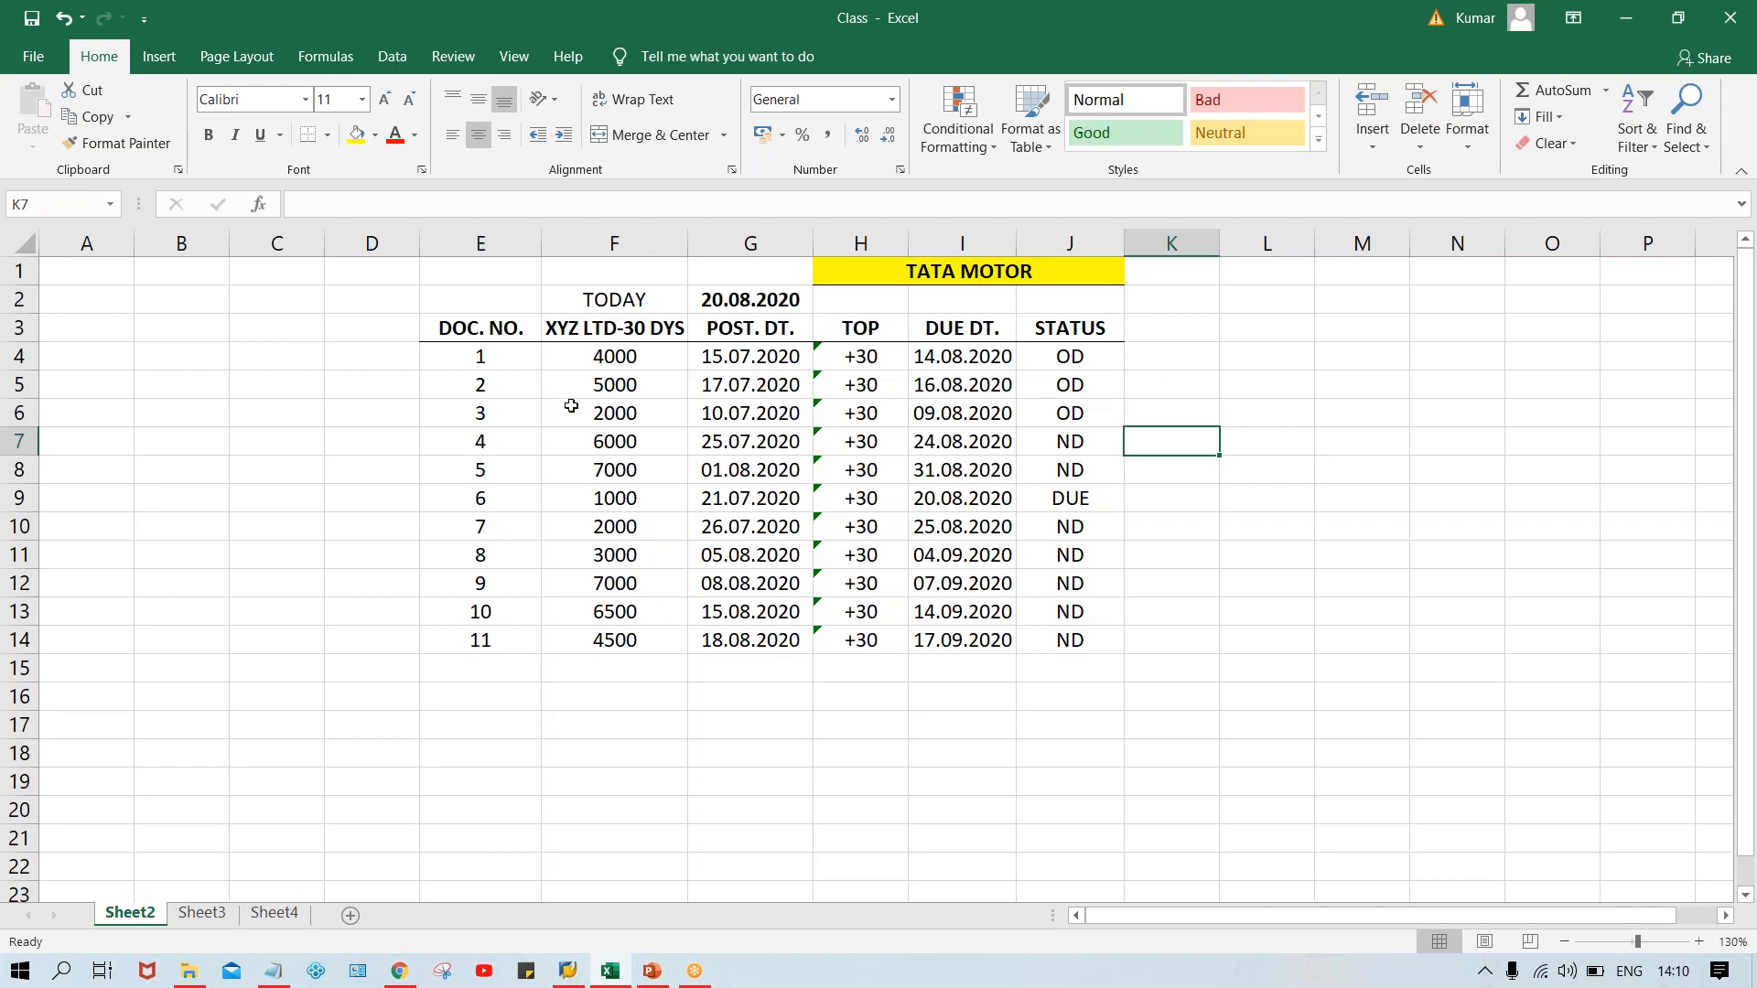
pyautogui.moveTo(437, 362); pyautogui.dragTo(1062, 668)
pyautogui.click(1375, 639)
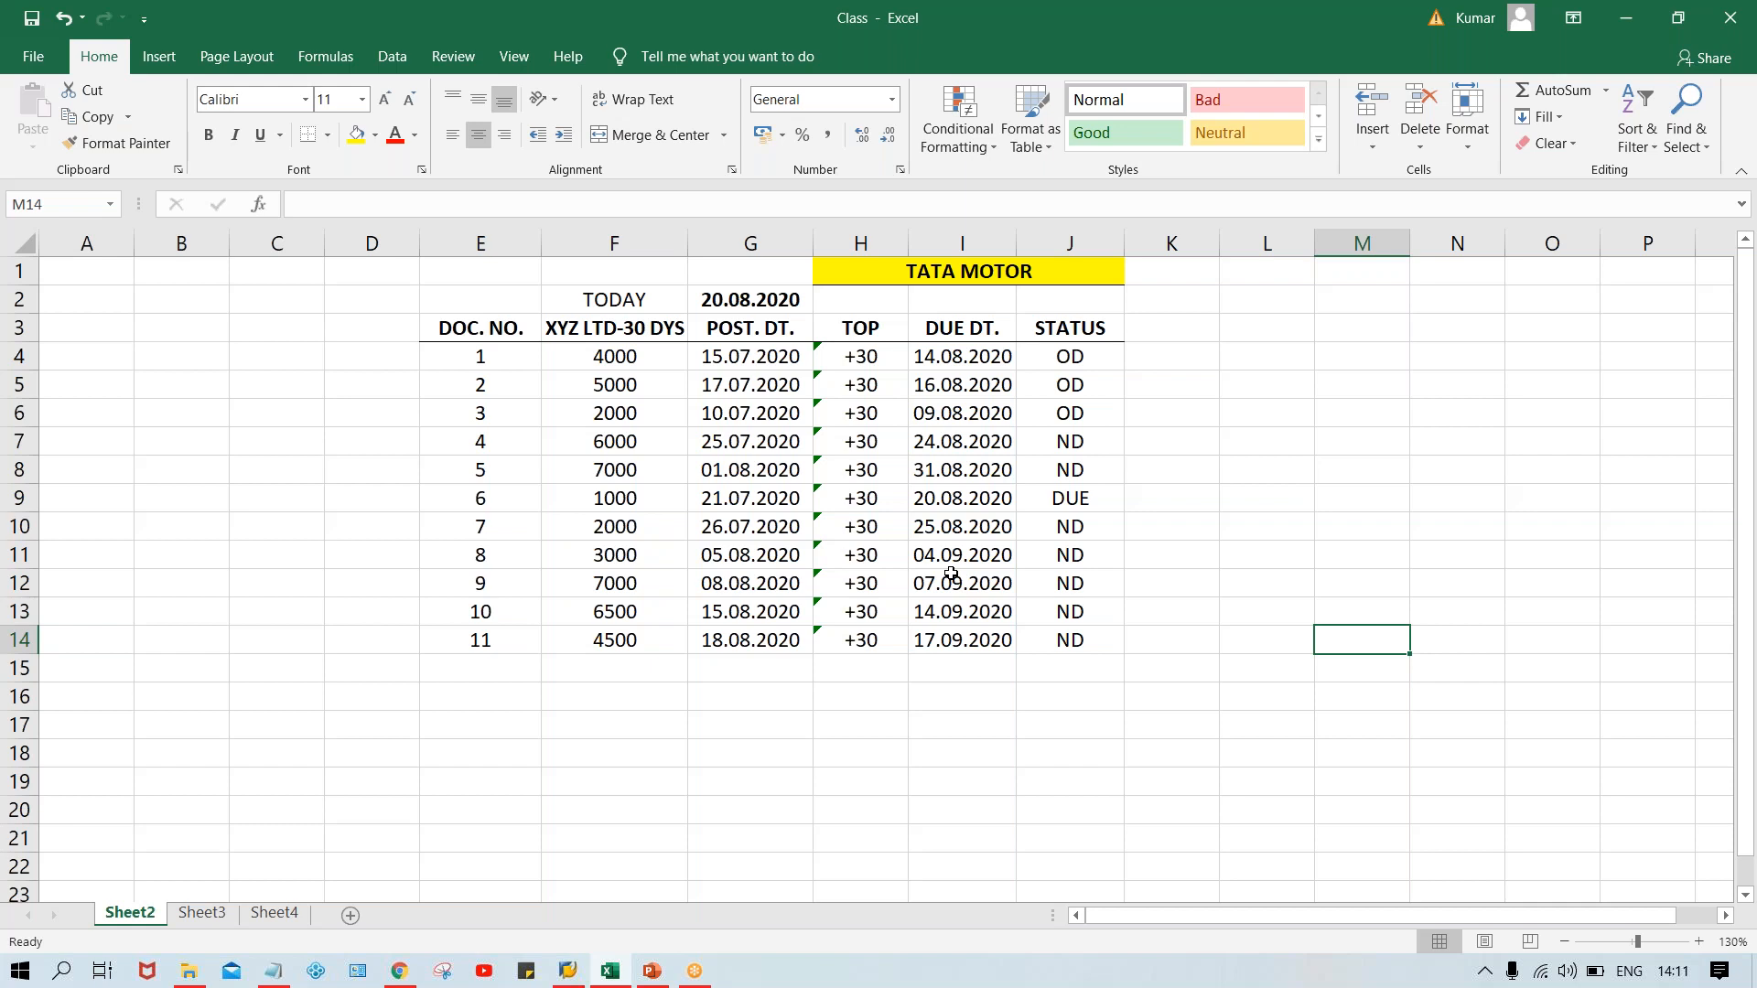
pyautogui.click(1089, 497)
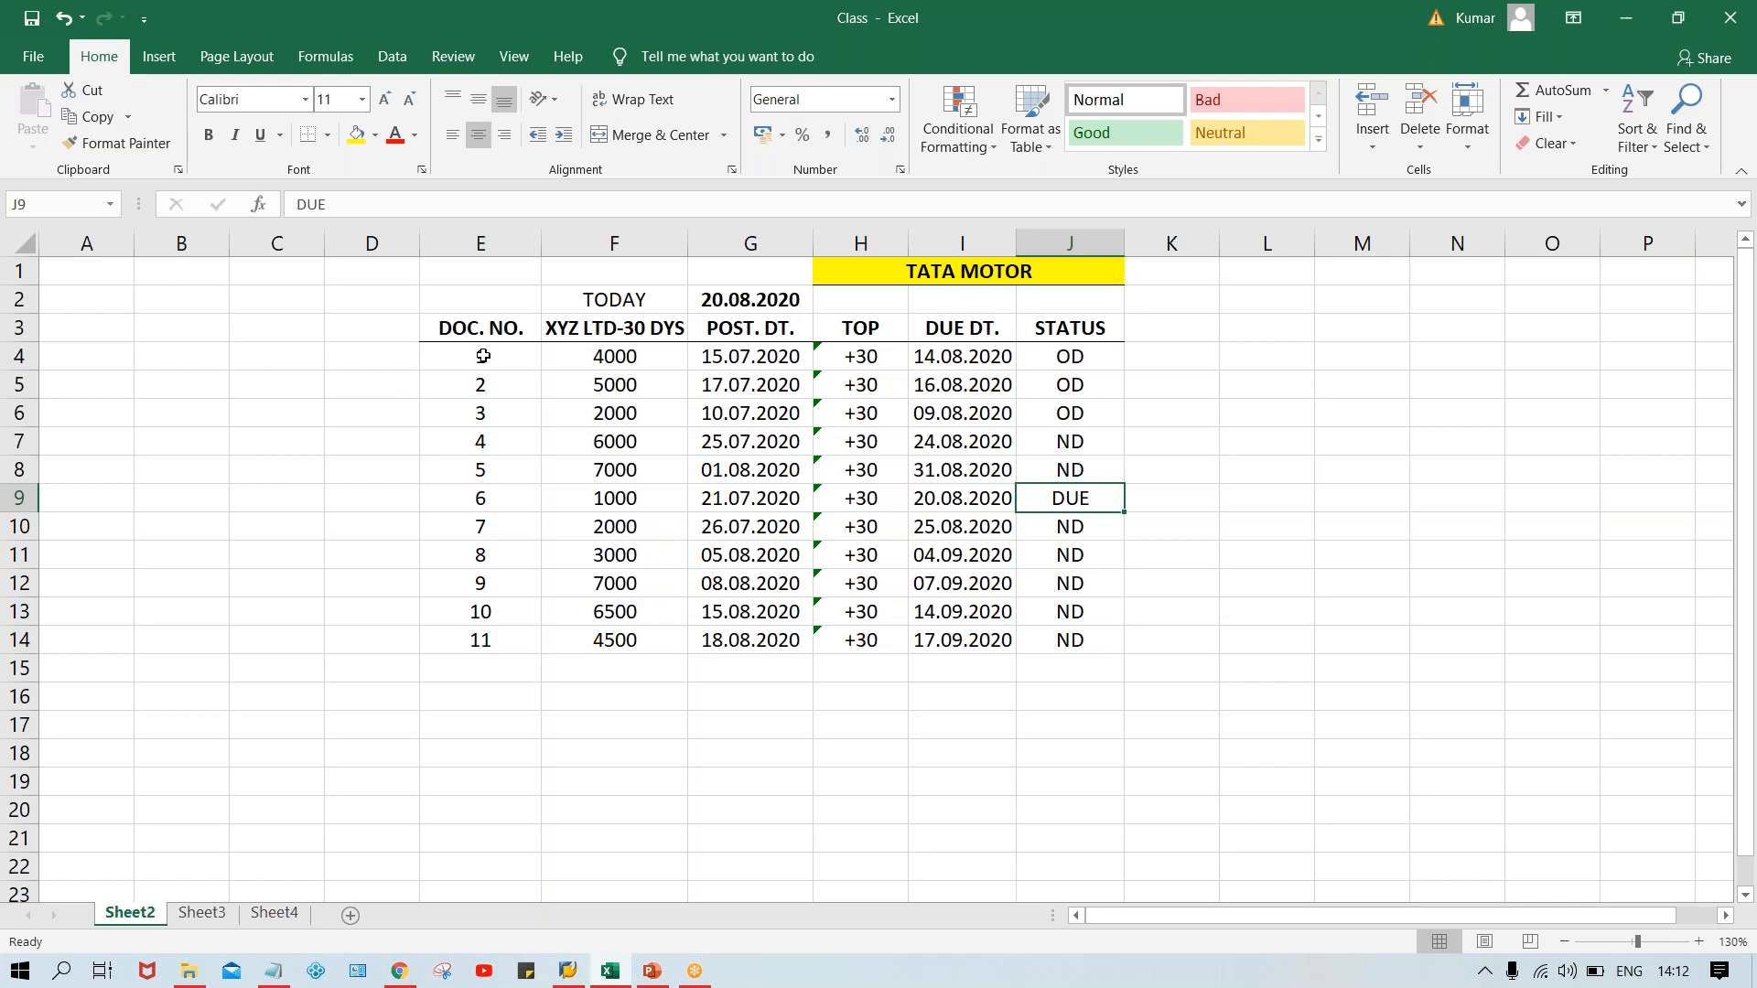
# Highlight the overdue documents in E4:J6 and the due document in E9:J9 with yellow fill.
pyautogui.click(480, 357)
pyautogui.moveTo(572, 375); pyautogui.dragTo(1091, 426)
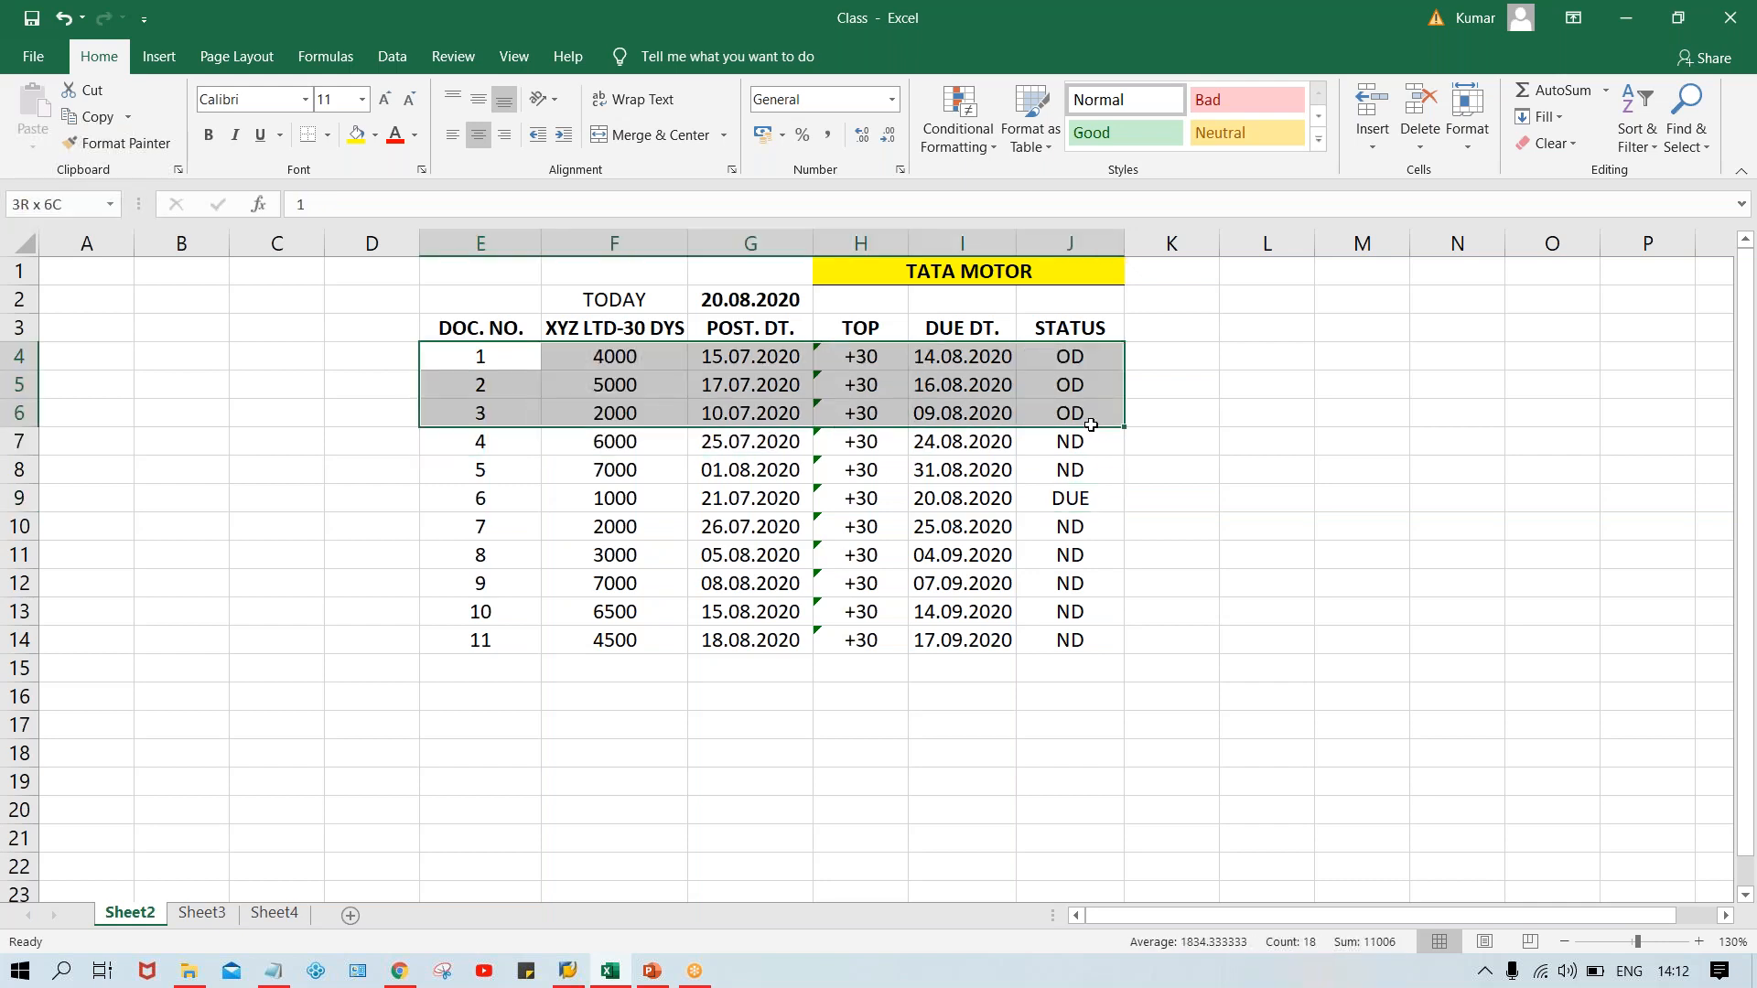
pyautogui.click(356, 135)
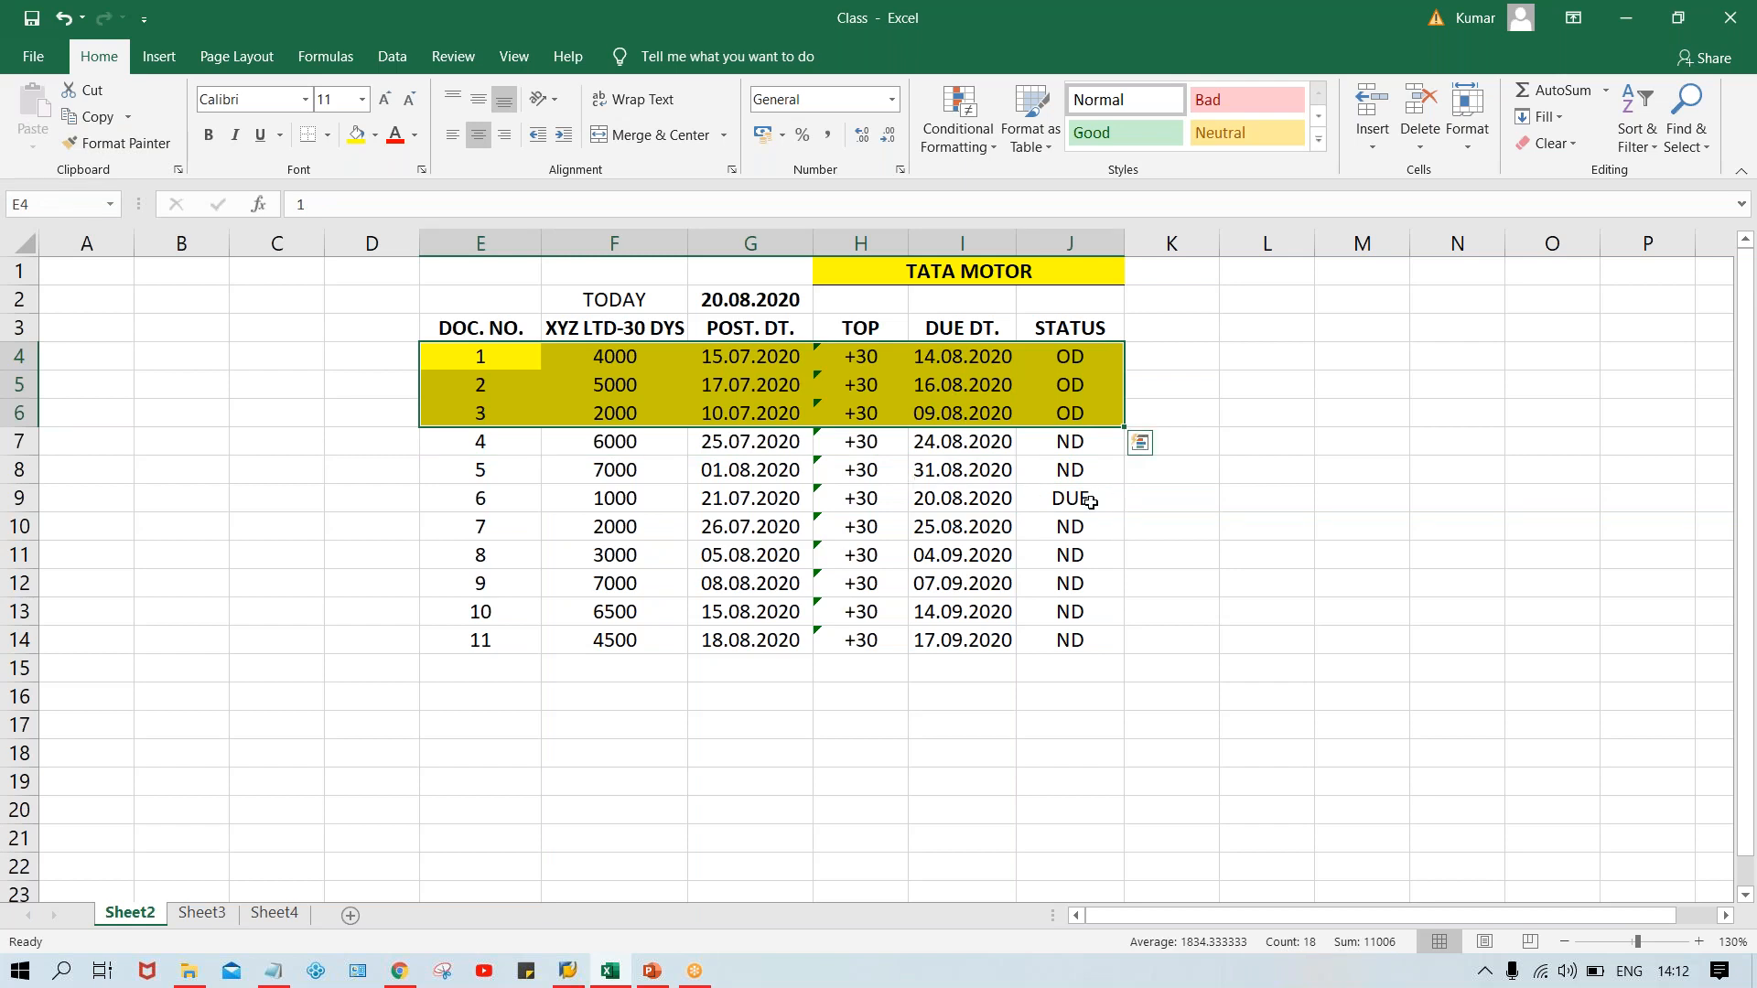
pyautogui.click(1020, 502)
pyautogui.moveTo(1019, 503); pyautogui.dragTo(485, 501)
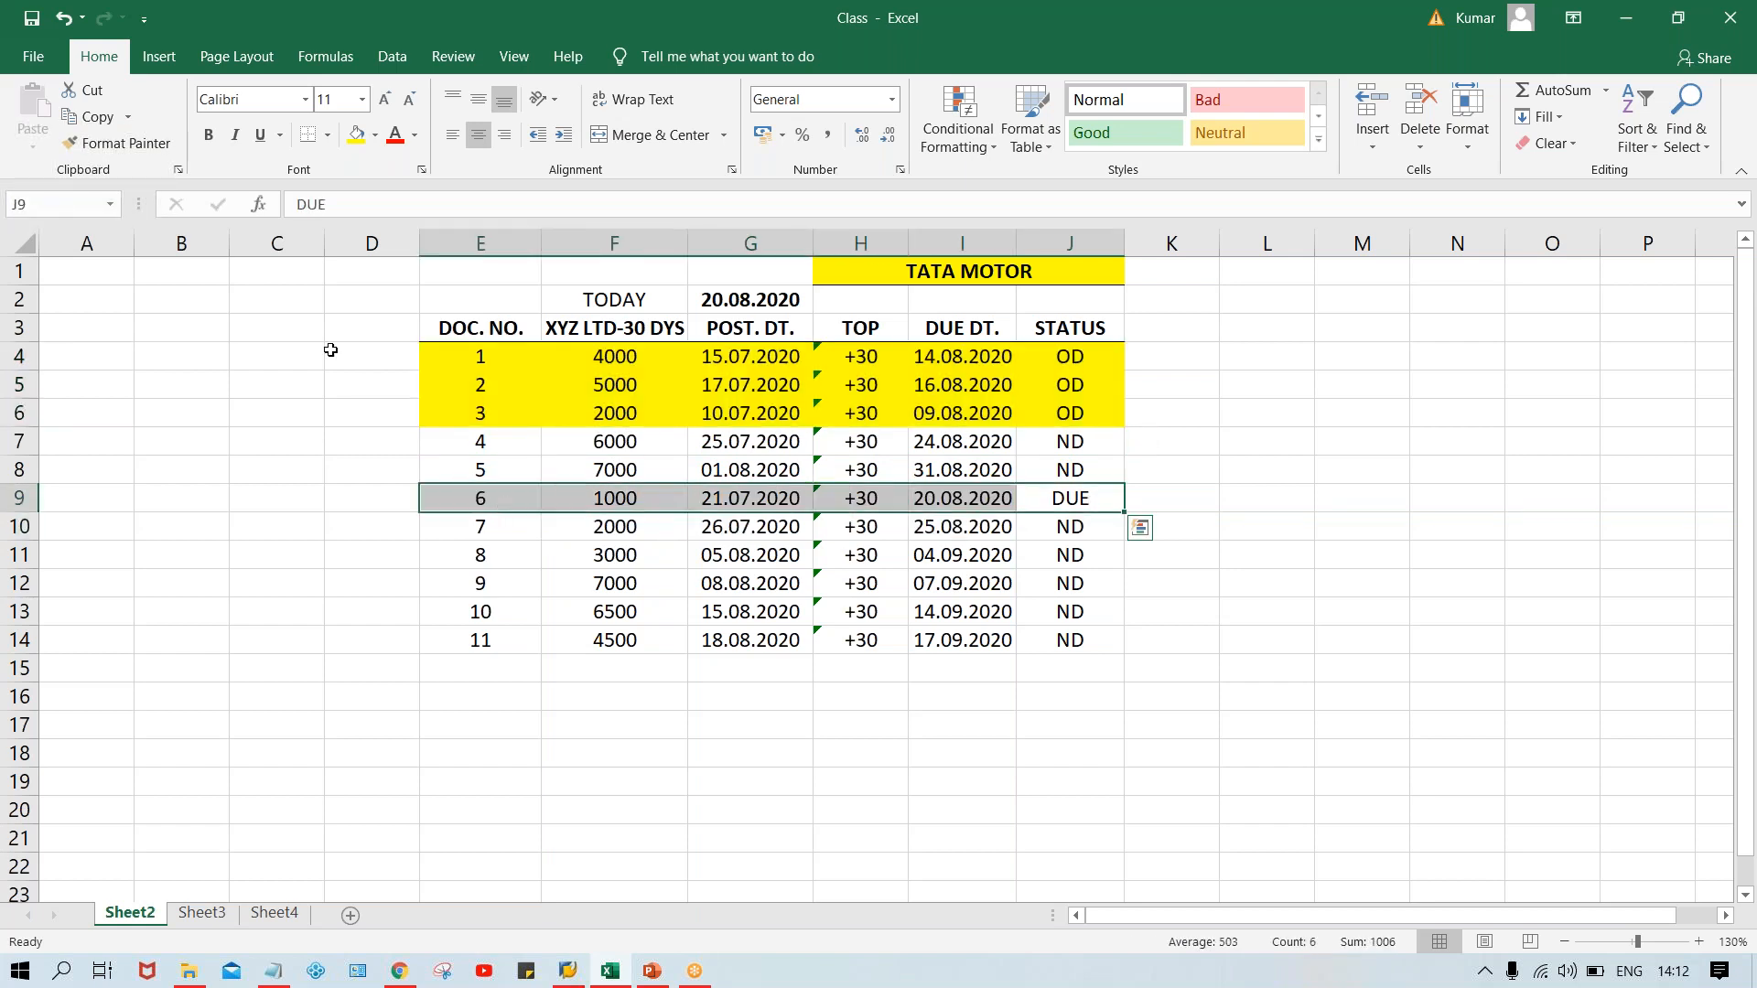
pyautogui.click(356, 134)
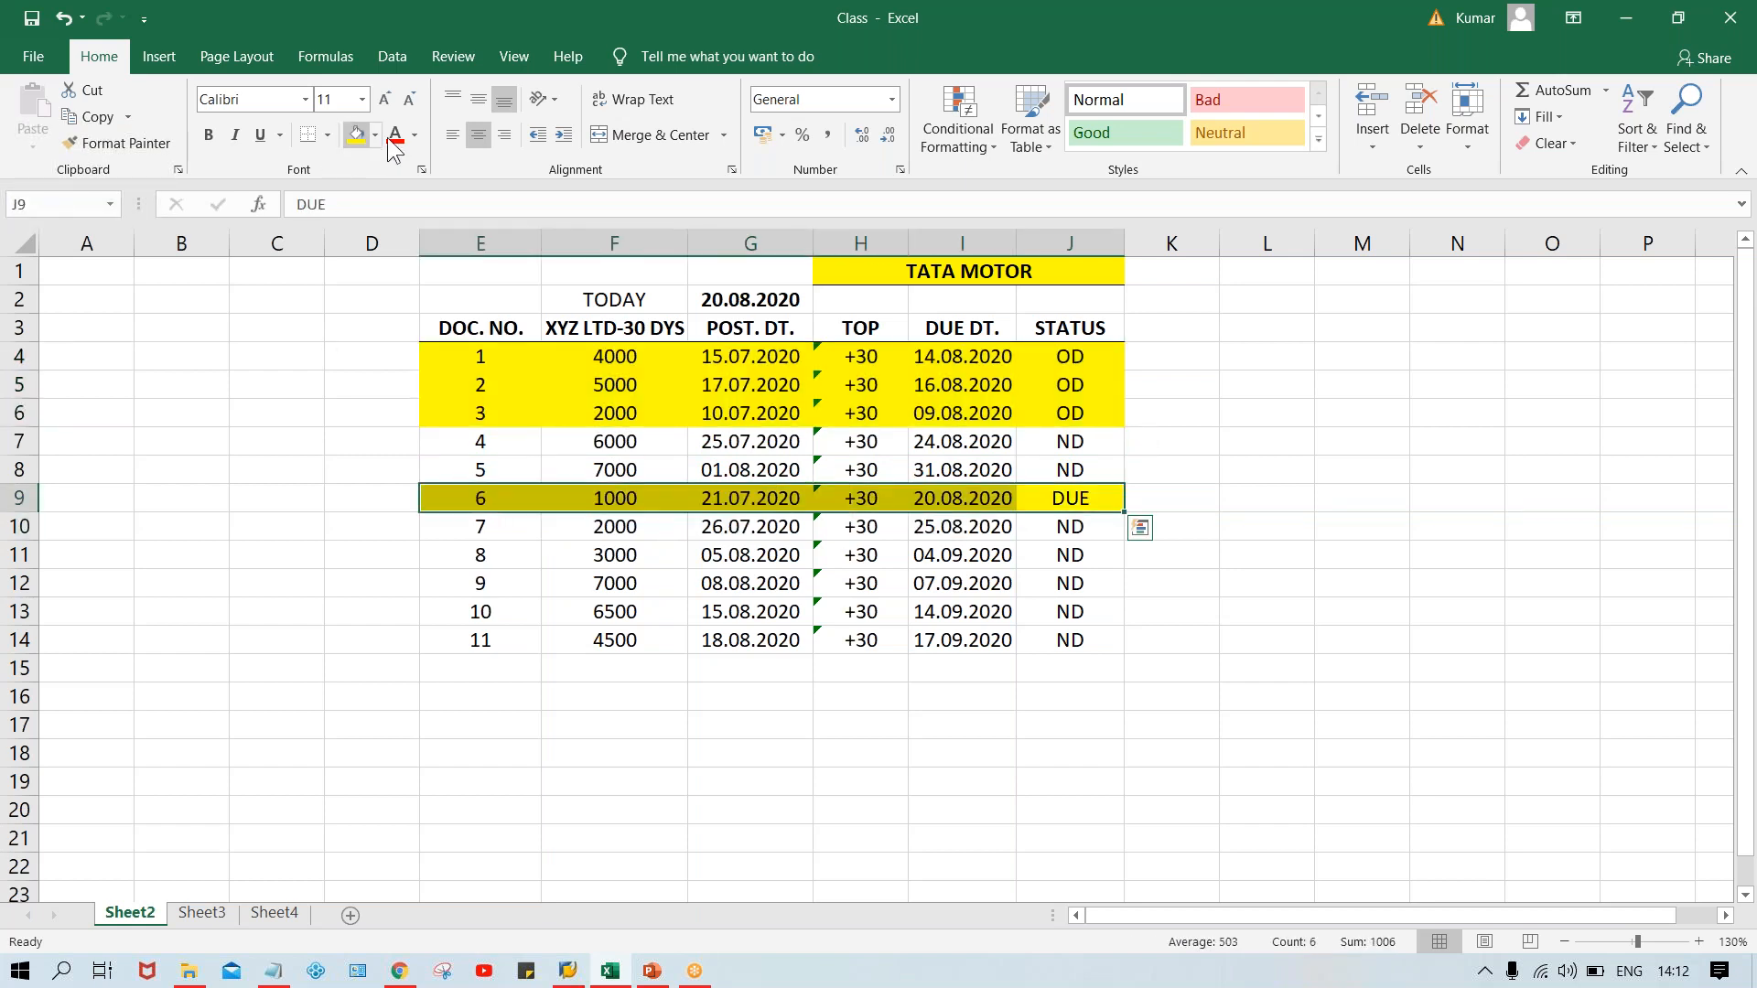
pyautogui.click(1290, 462)
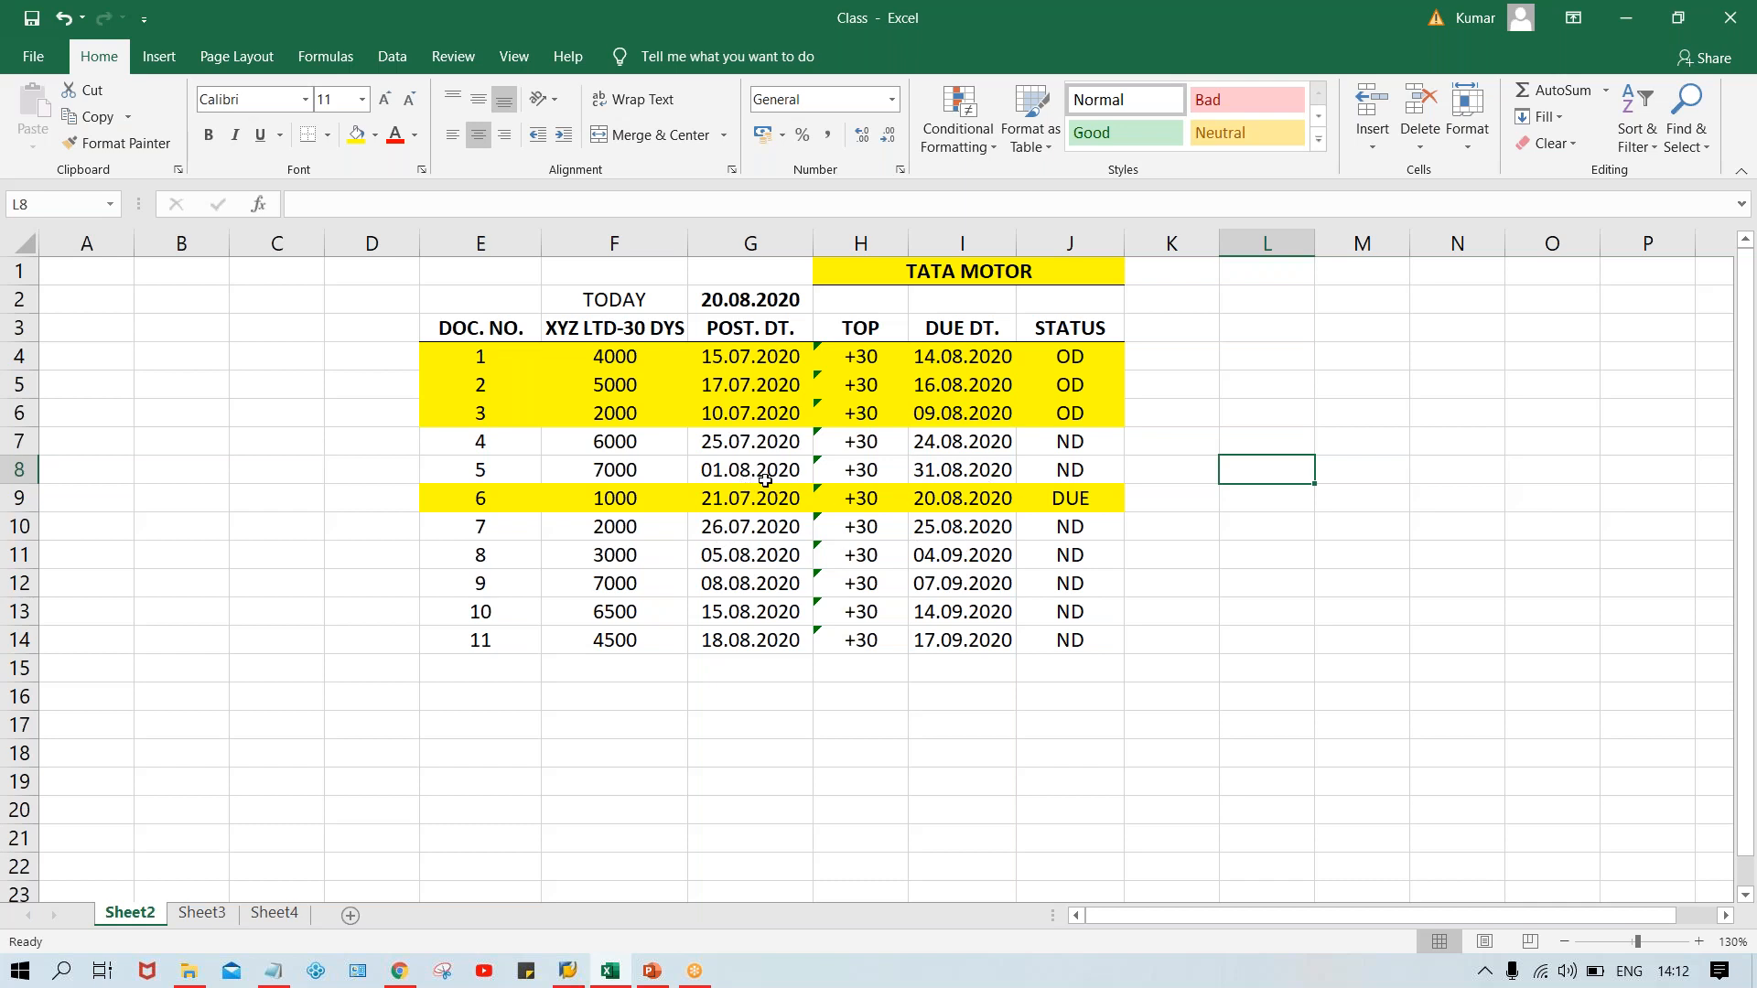
# Examine the dates of documents 4 and 5, then the statuses and due dates of the highlighted documents 1, 2, 3 and 6.
pyautogui.click(937, 478)
pyautogui.click(737, 460)
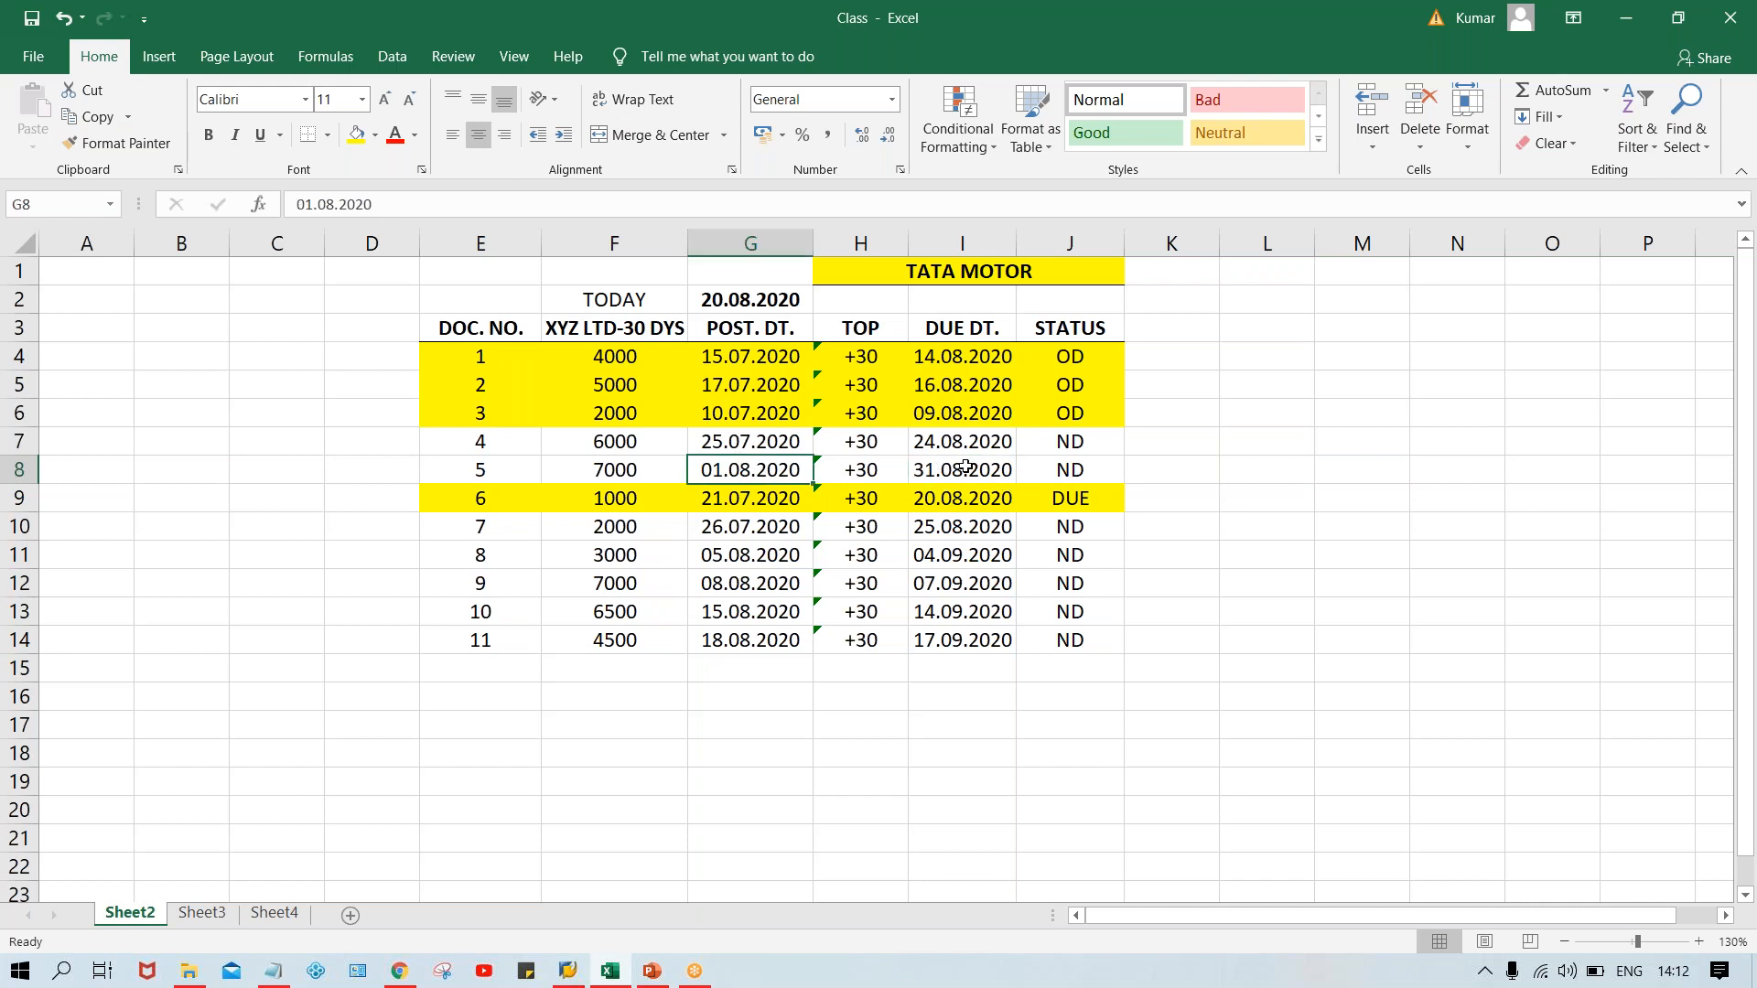
pyautogui.click(952, 445)
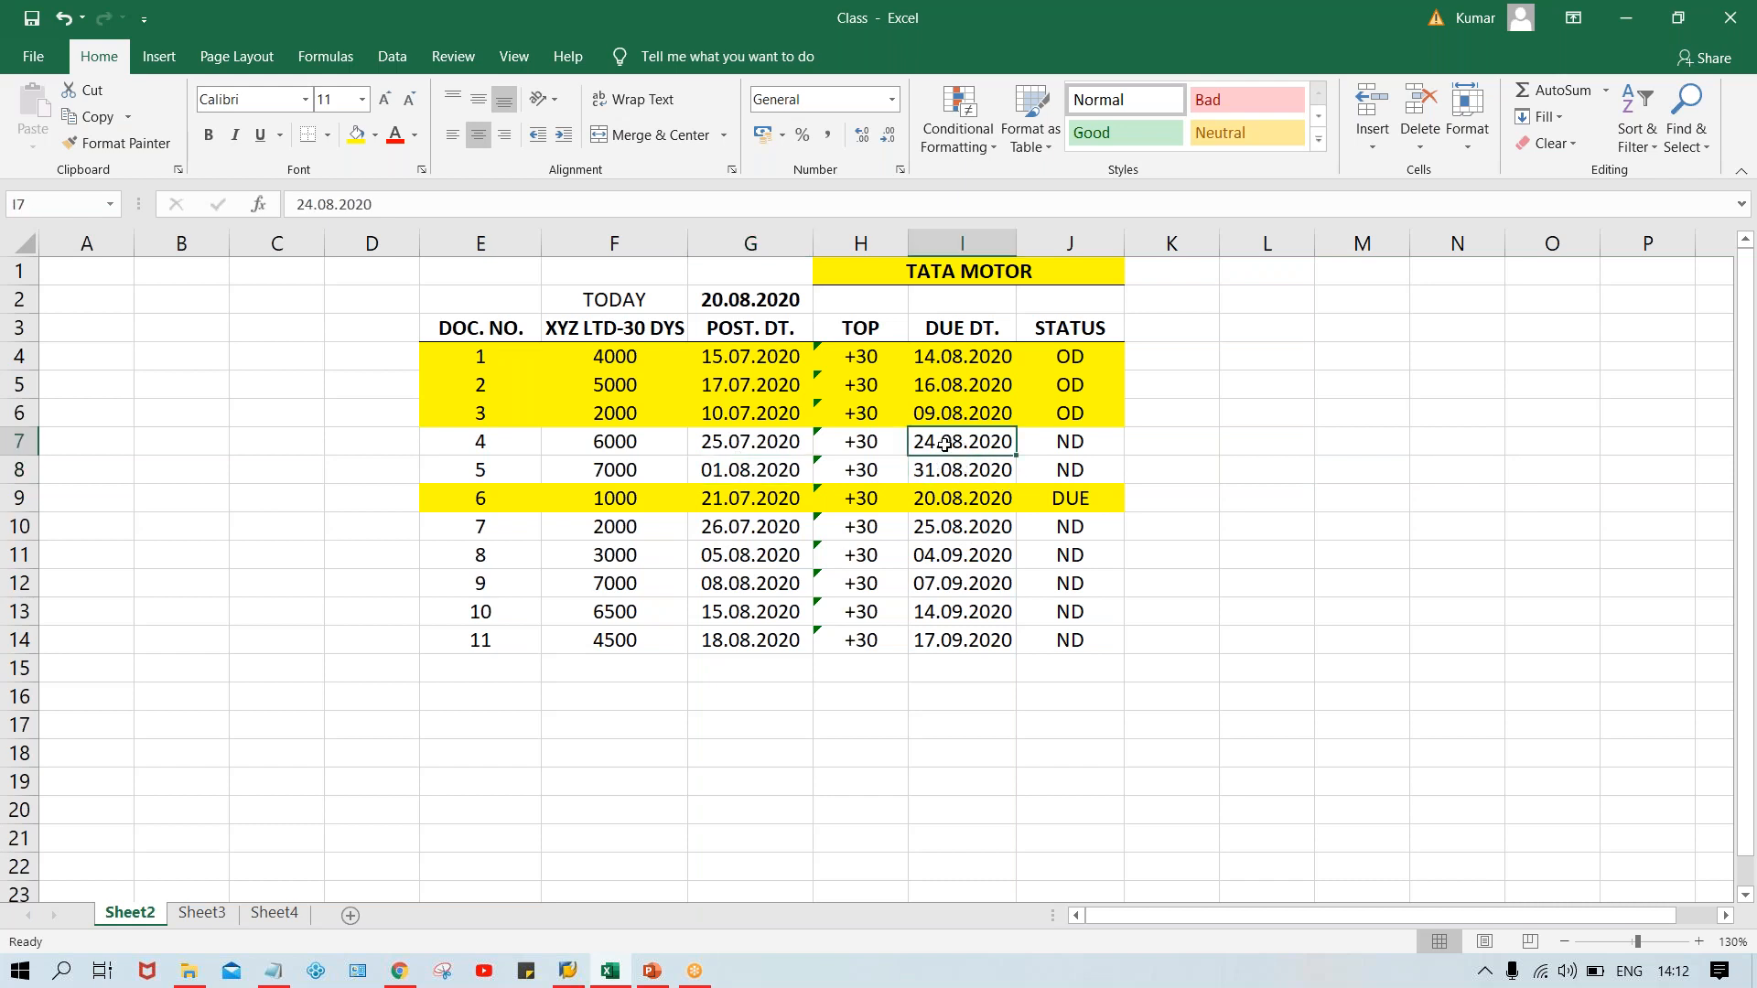
pyautogui.click(1089, 359)
pyautogui.click(1082, 383)
pyautogui.click(1078, 419)
pyautogui.click(1064, 494)
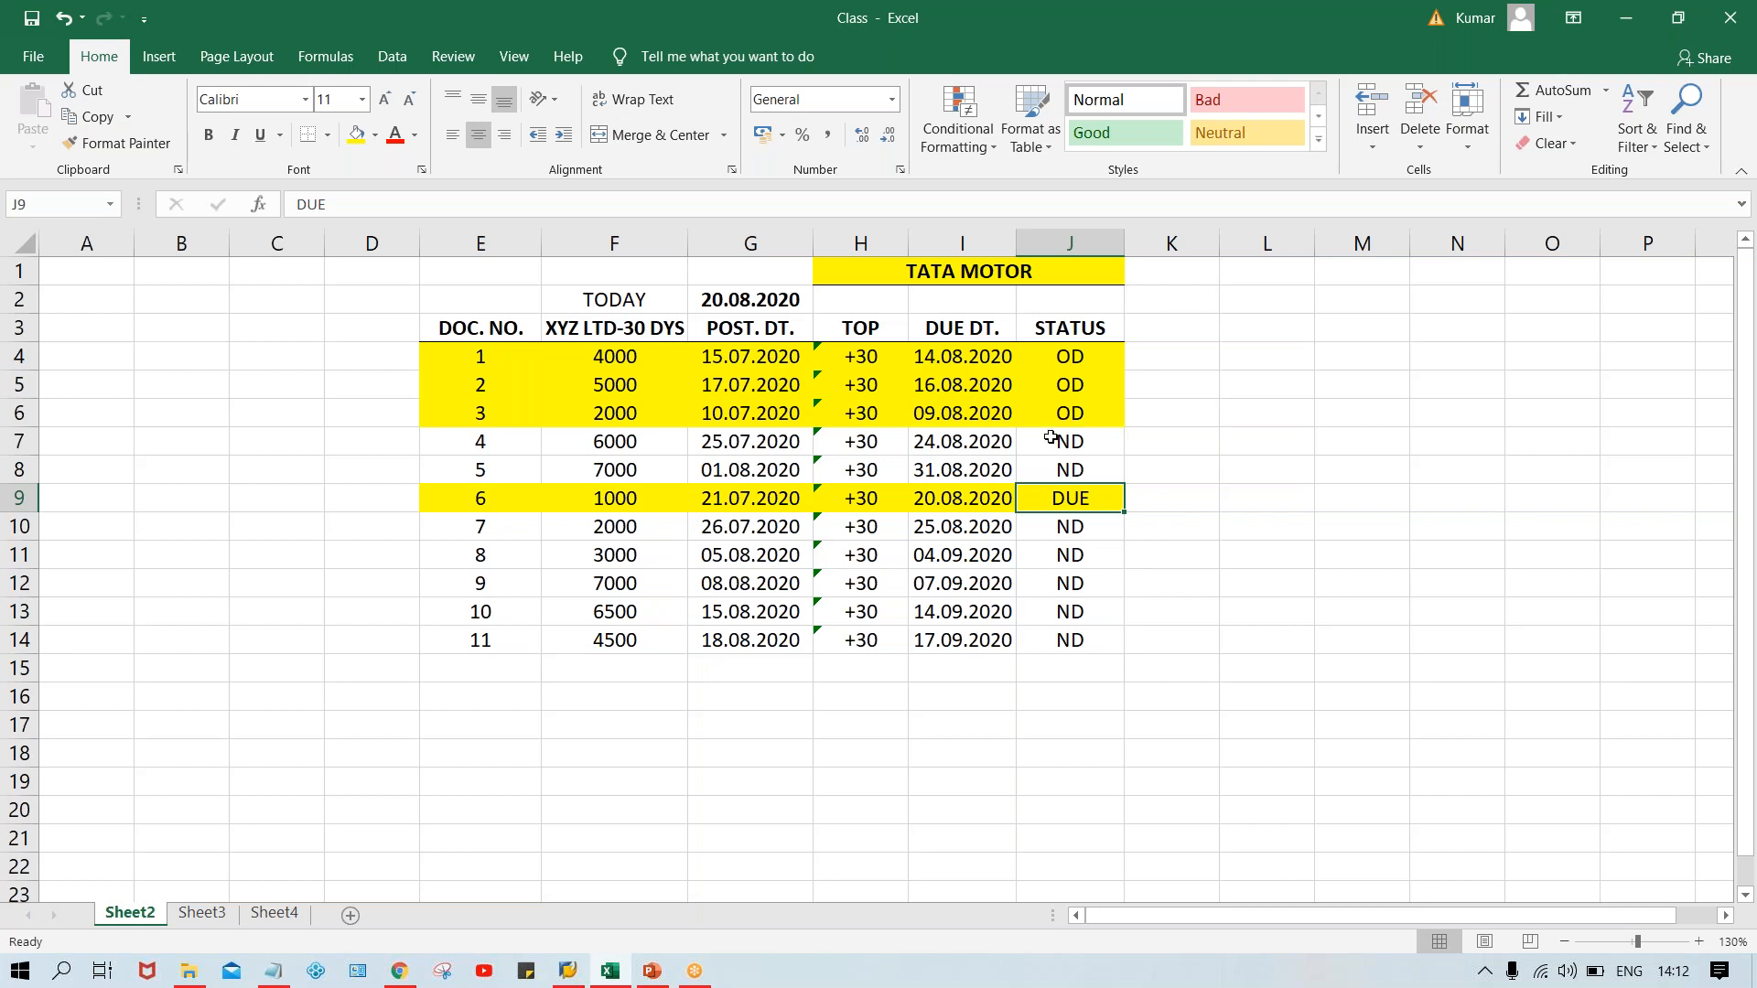
pyautogui.click(995, 385)
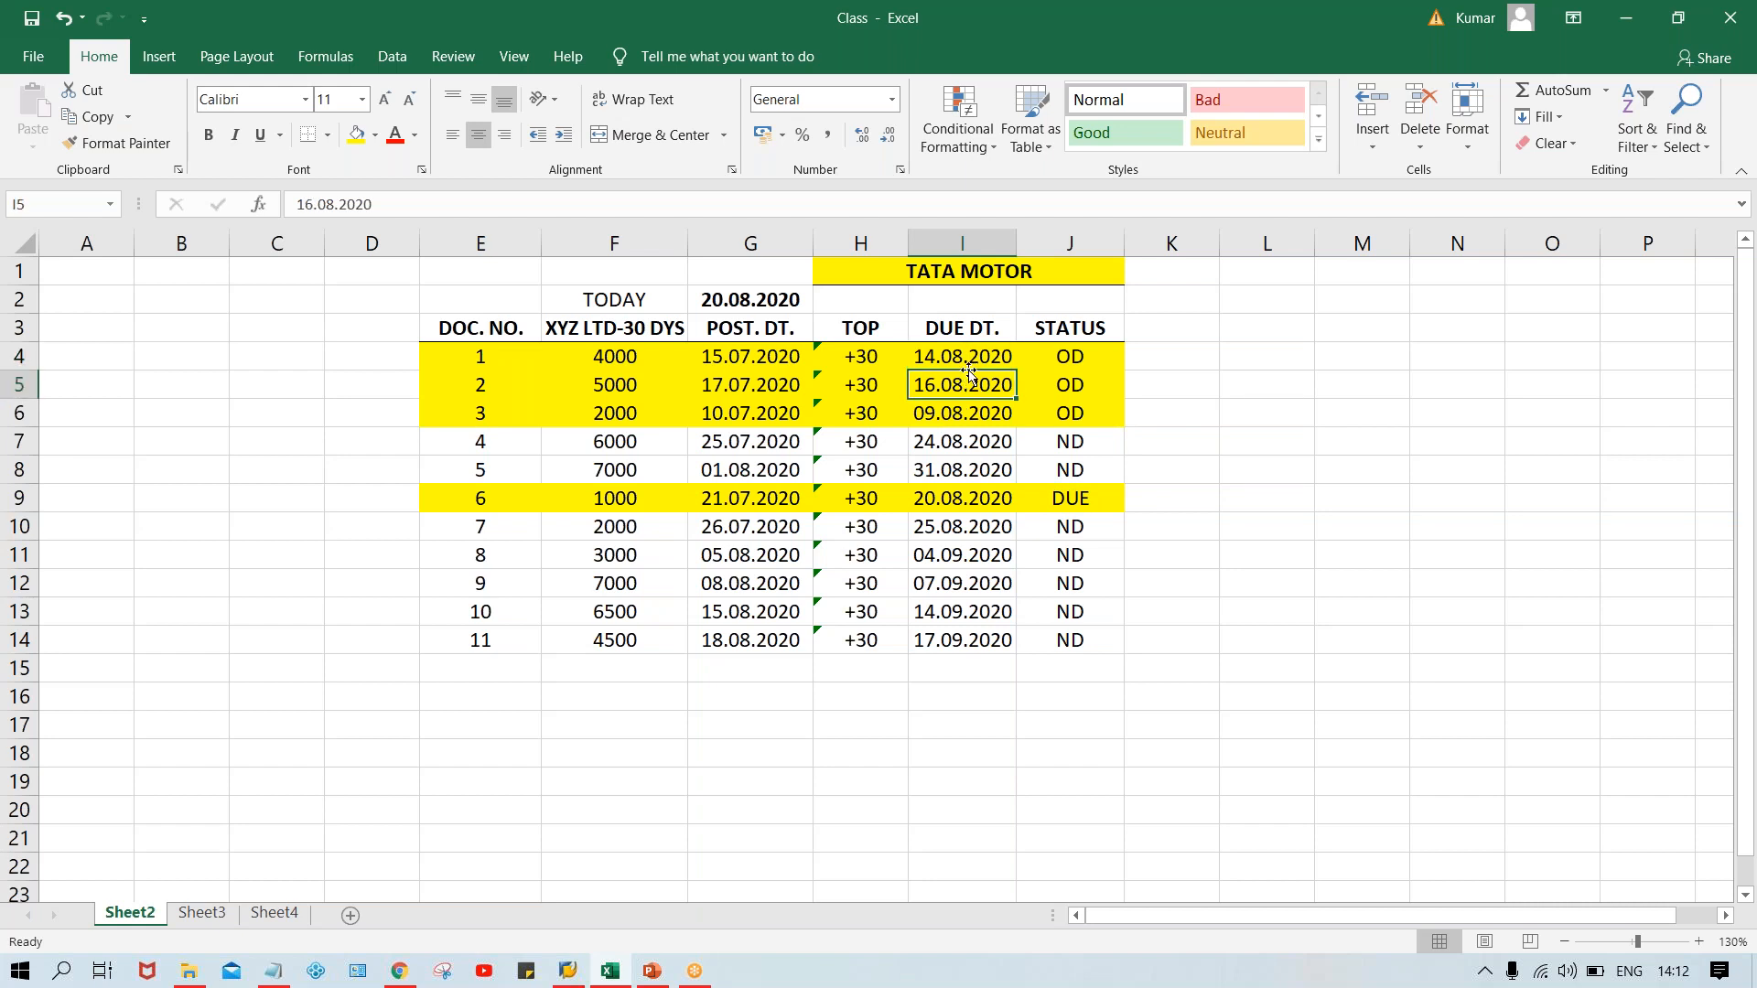
pyautogui.moveTo(968, 359); pyautogui.dragTo(975, 416)
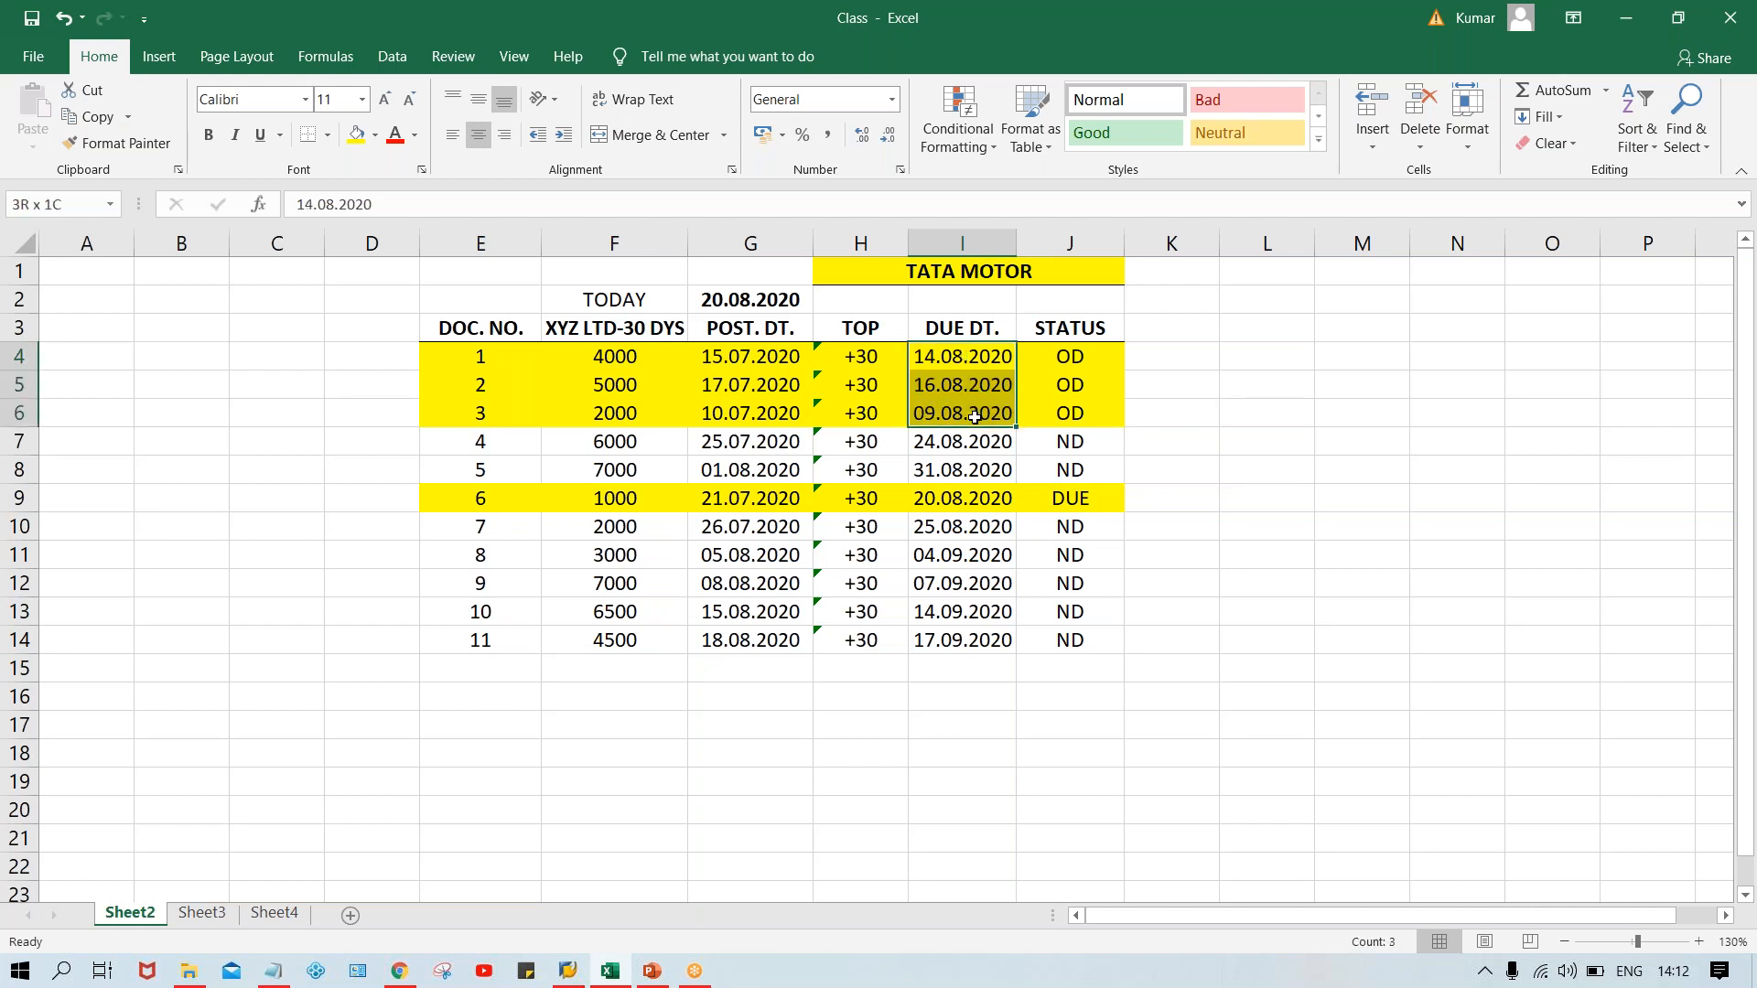
pyautogui.click(969, 503)
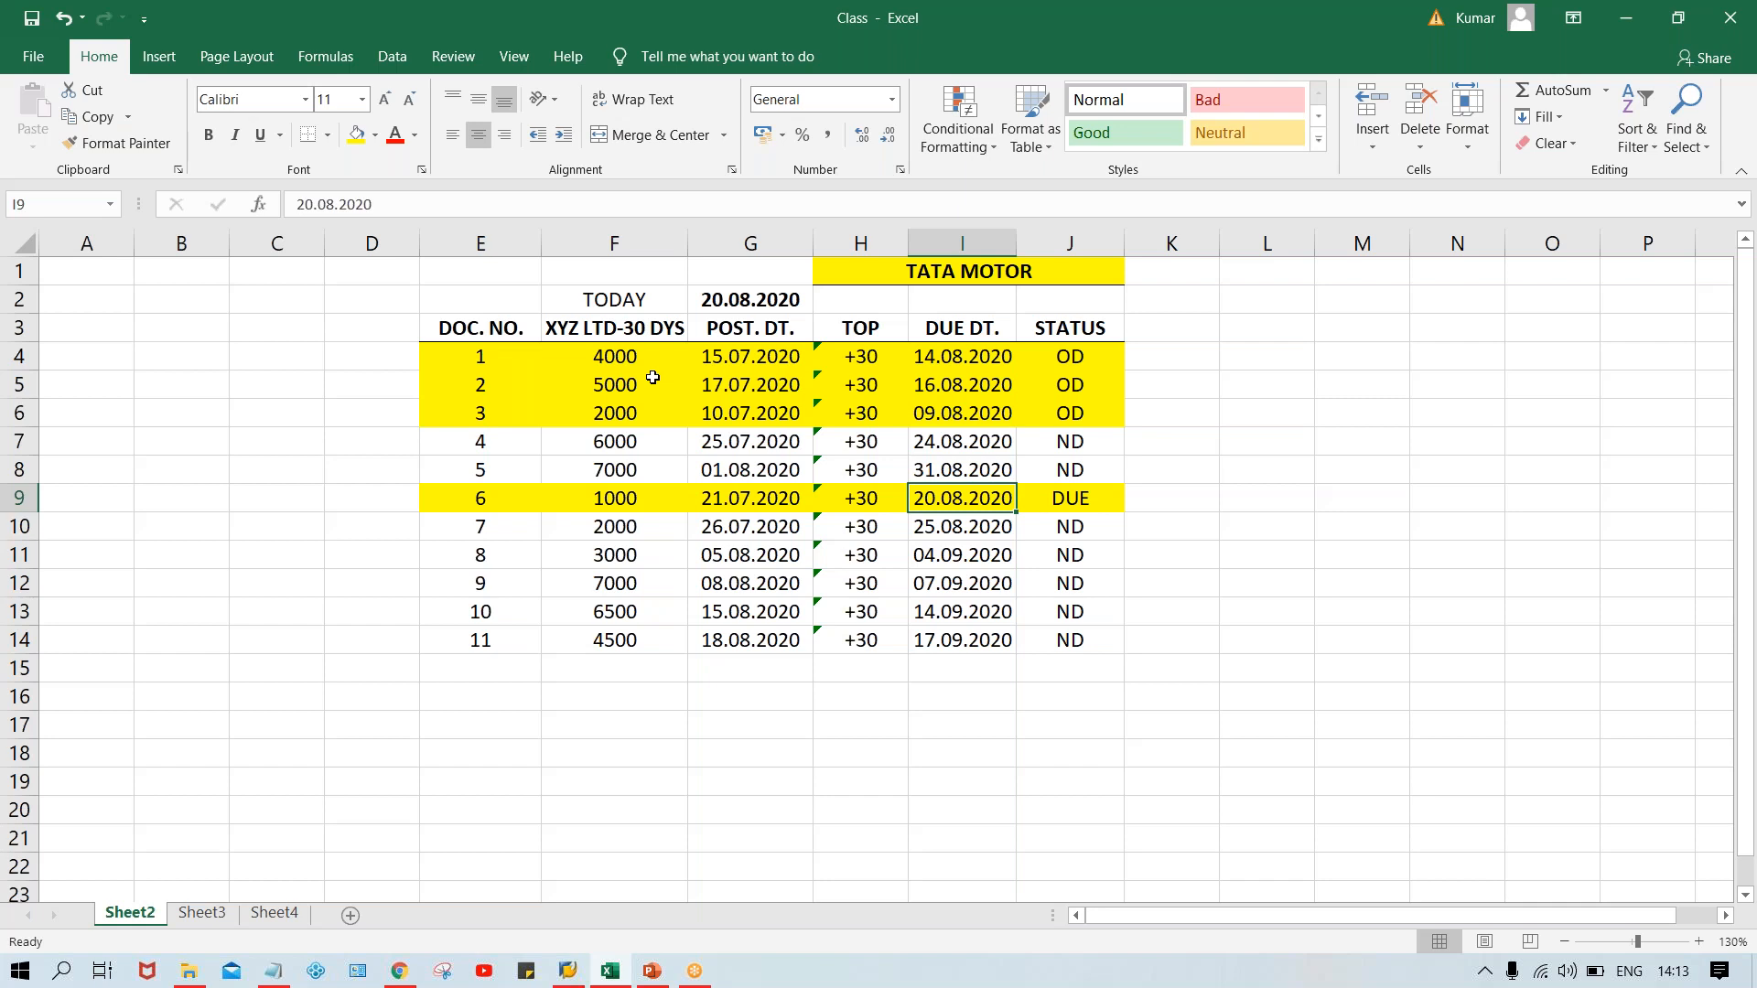
# Review the overdue documents' due dates in I4:I6 and compare their OD status with the ND status in J7 and J11.
pyautogui.click(938, 361)
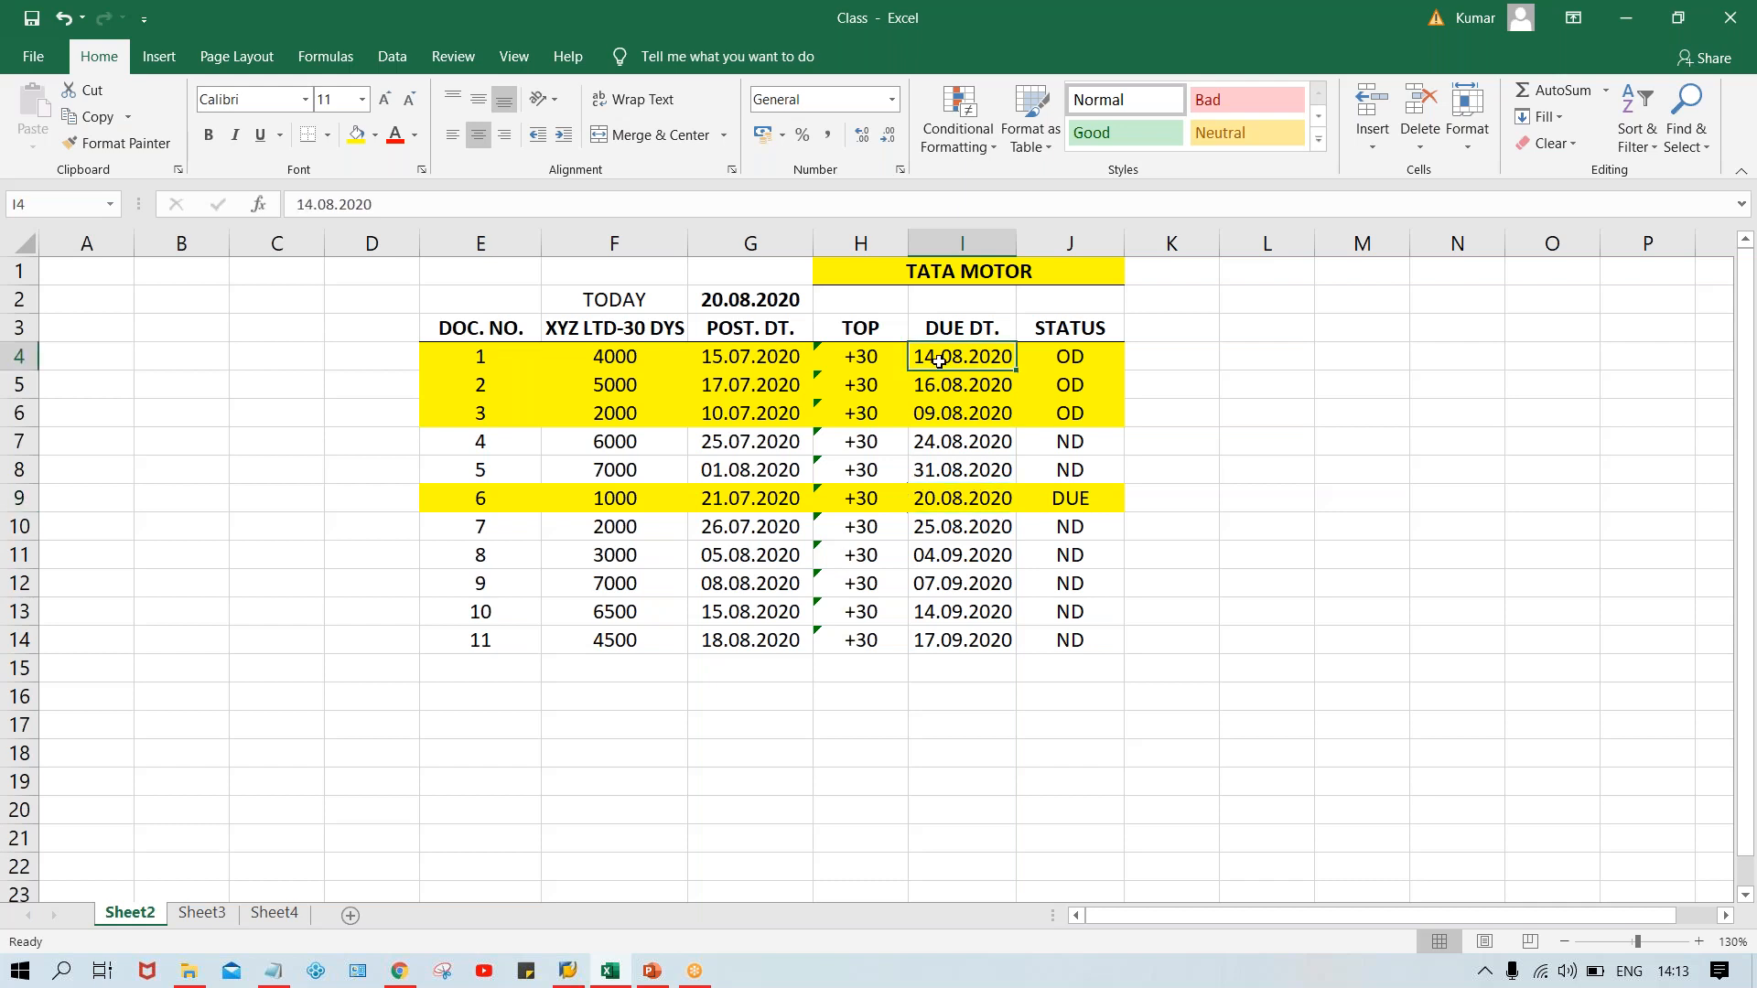
pyautogui.click(942, 385)
pyautogui.click(945, 421)
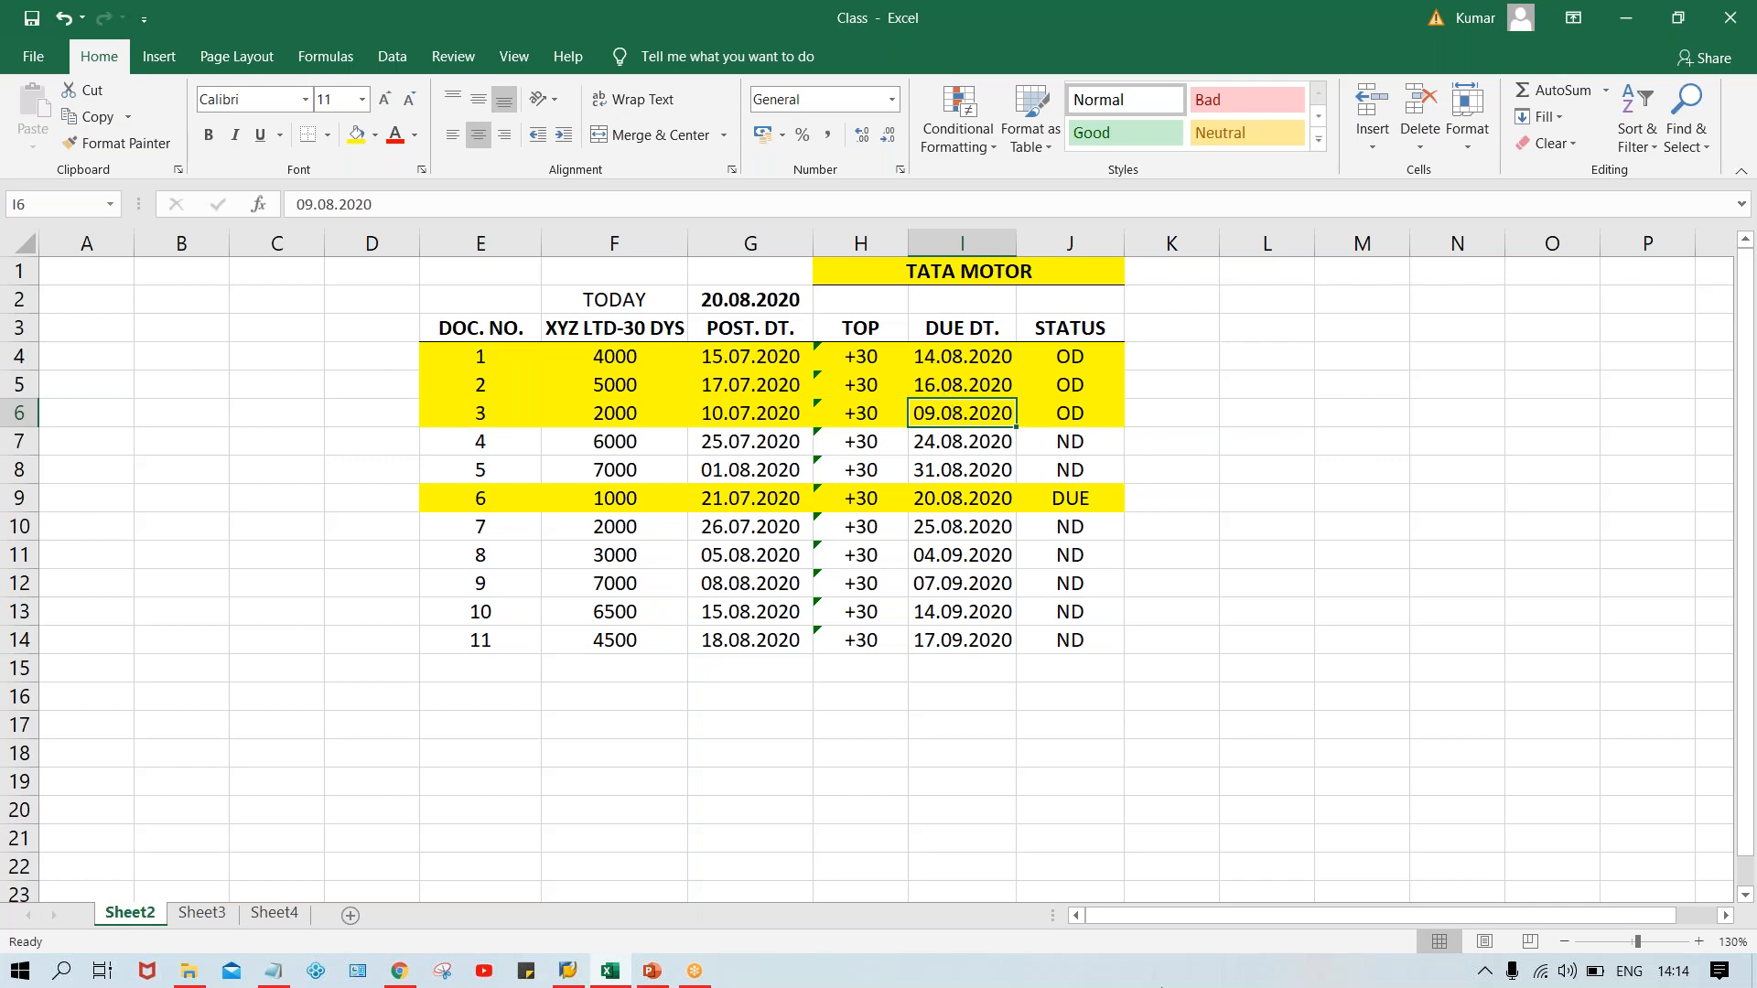
pyautogui.click(1070, 384)
pyautogui.click(921, 384)
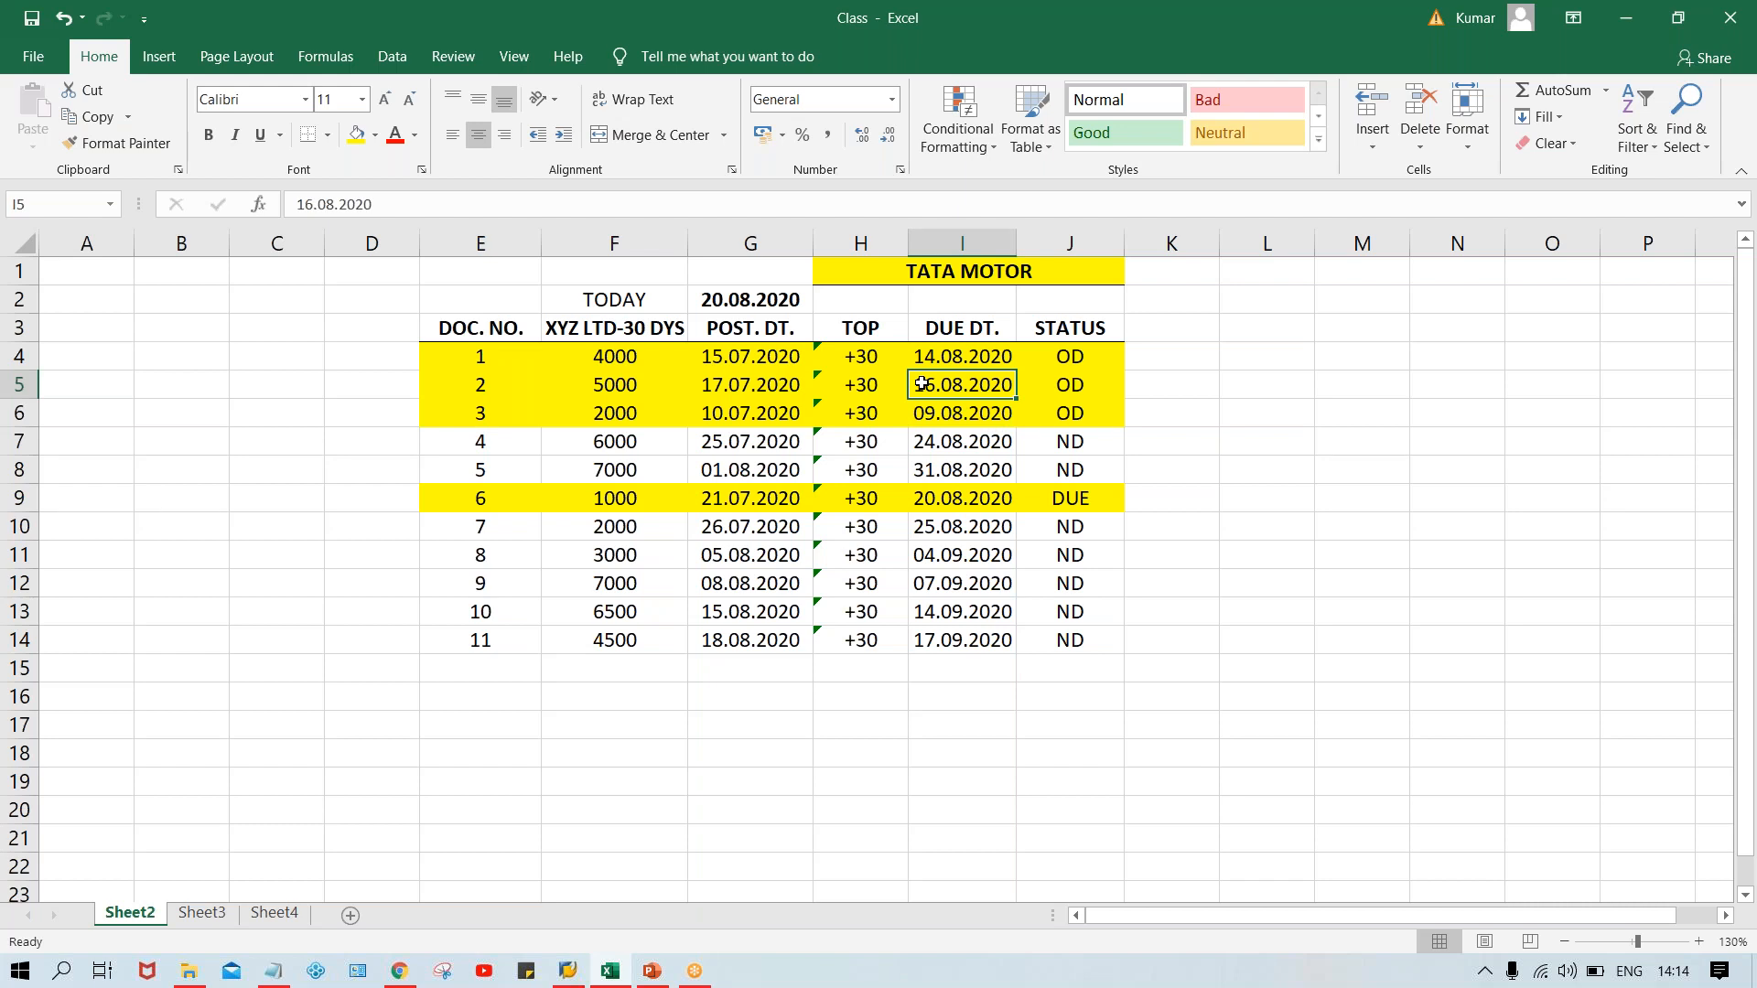
pyautogui.click(1060, 360)
pyautogui.click(1069, 391)
pyautogui.click(1077, 438)
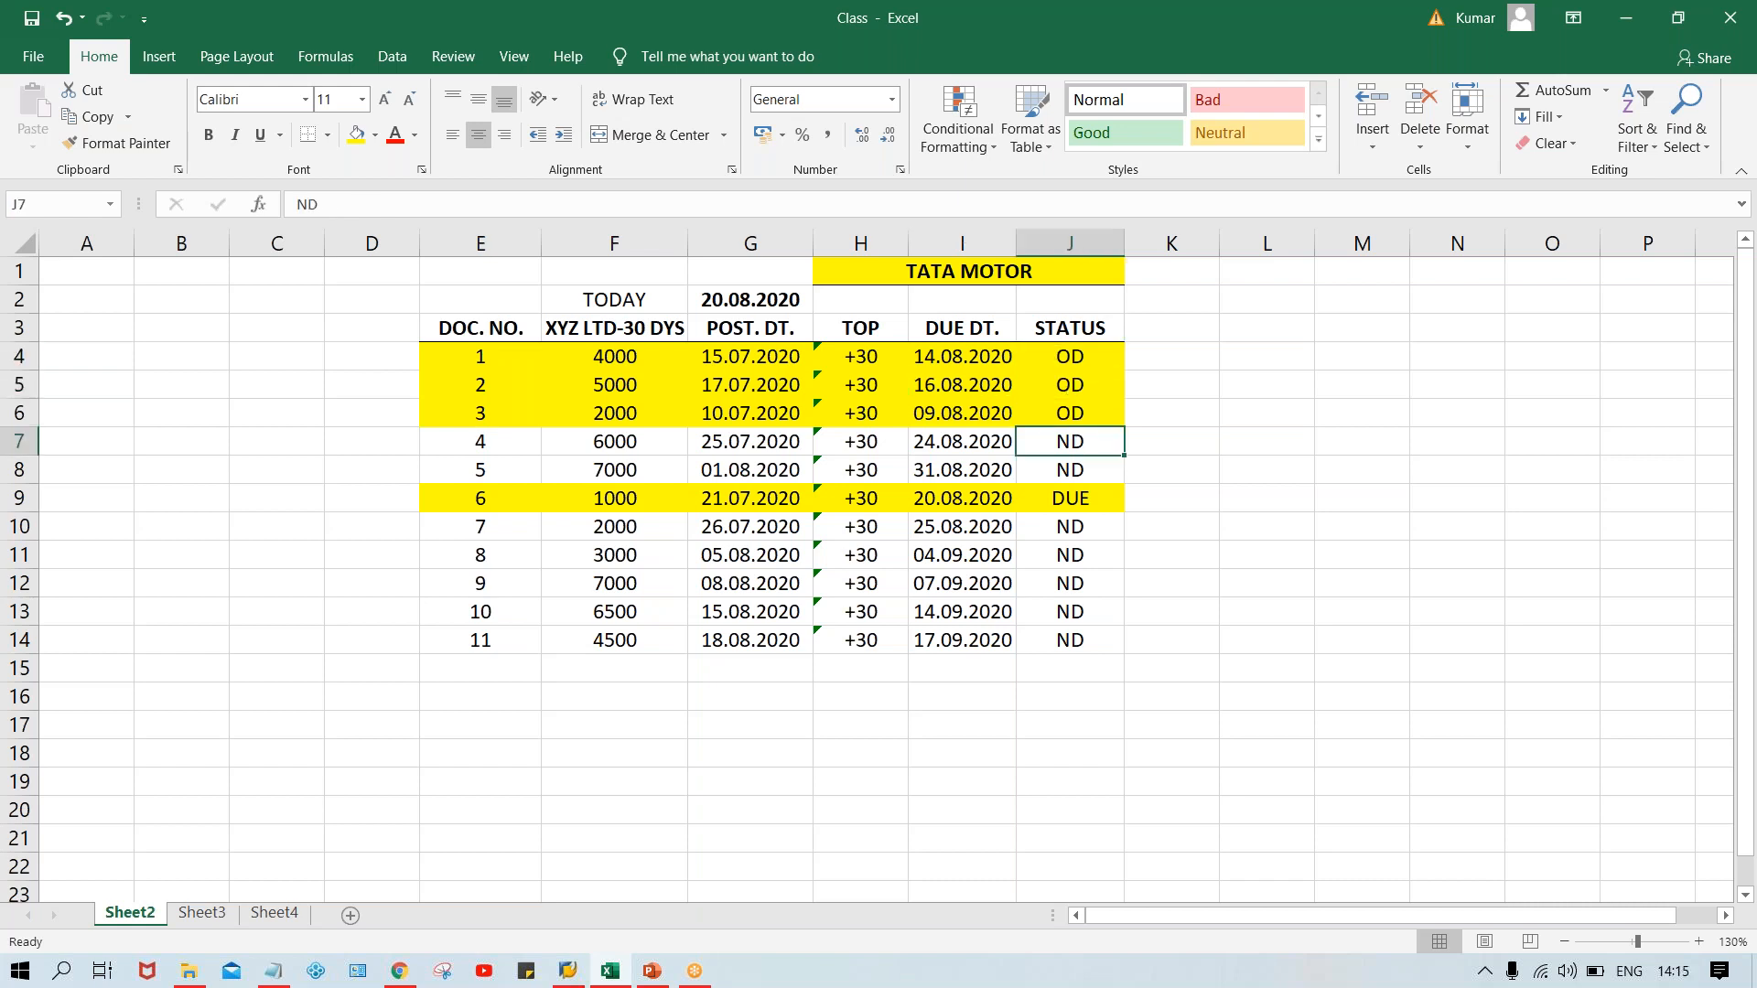
pyautogui.click(1071, 558)
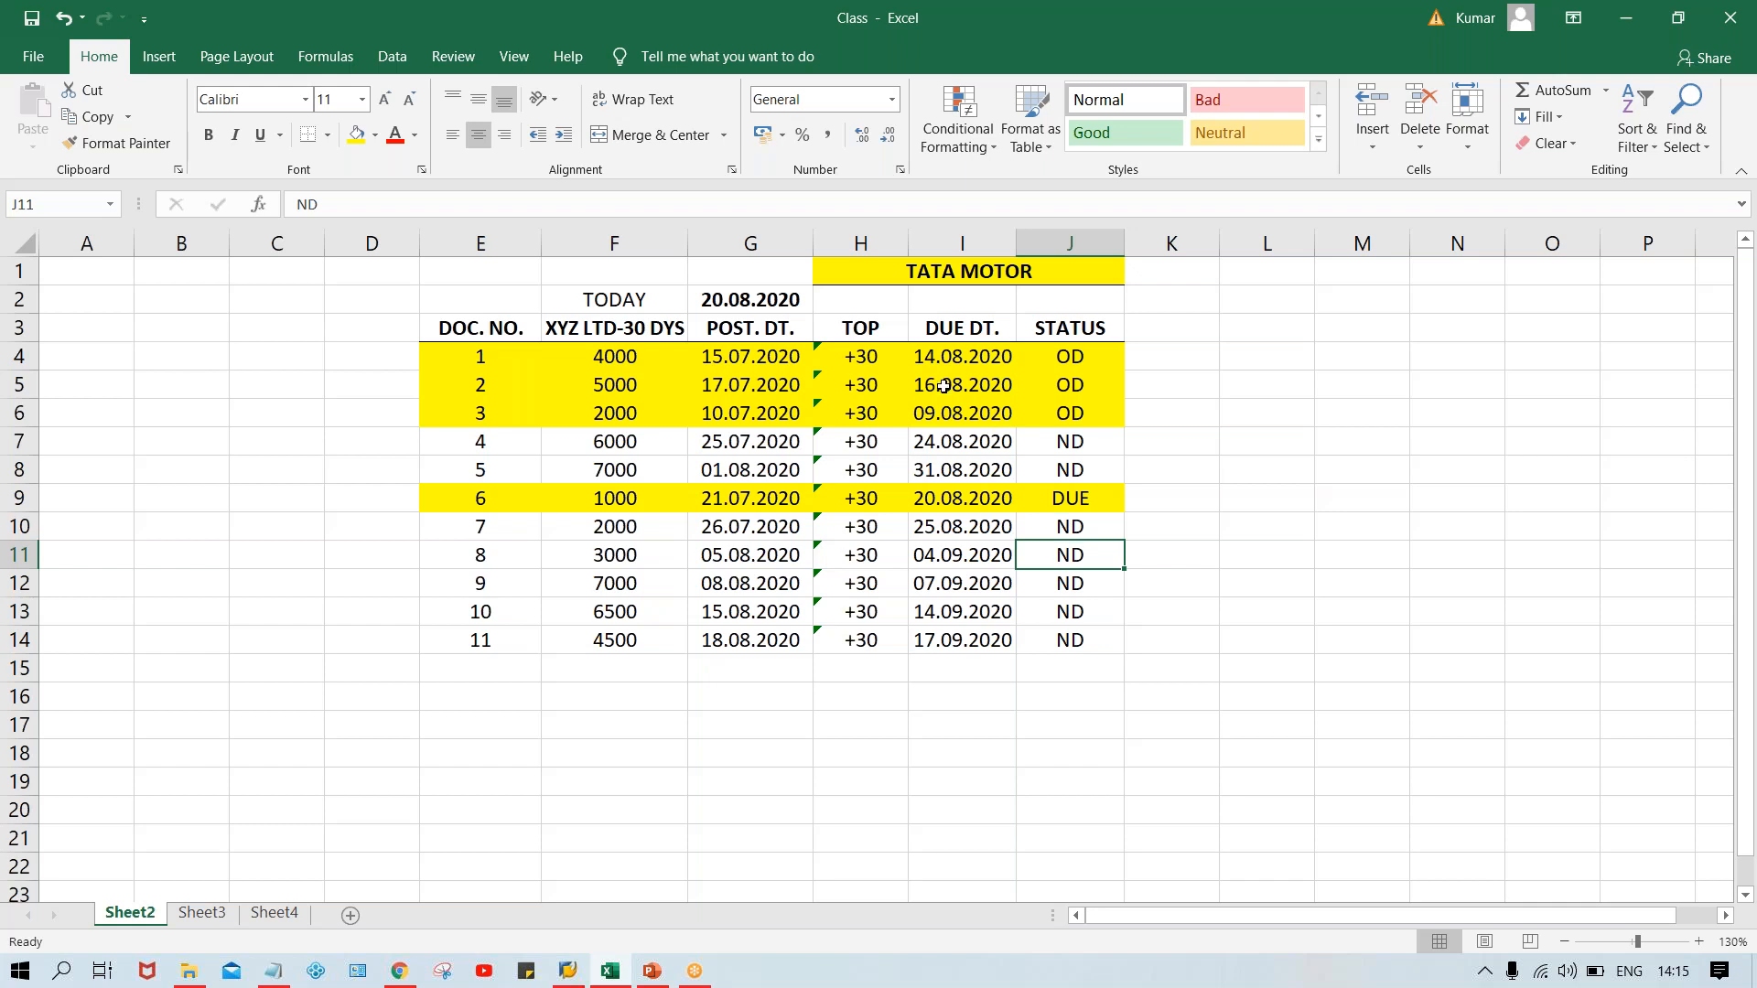
# Merge and center H2:J2 and enter the heading AUTOMATIC PYT PROG. in it.
pyautogui.moveTo(874, 302); pyautogui.dragTo(1097, 308)
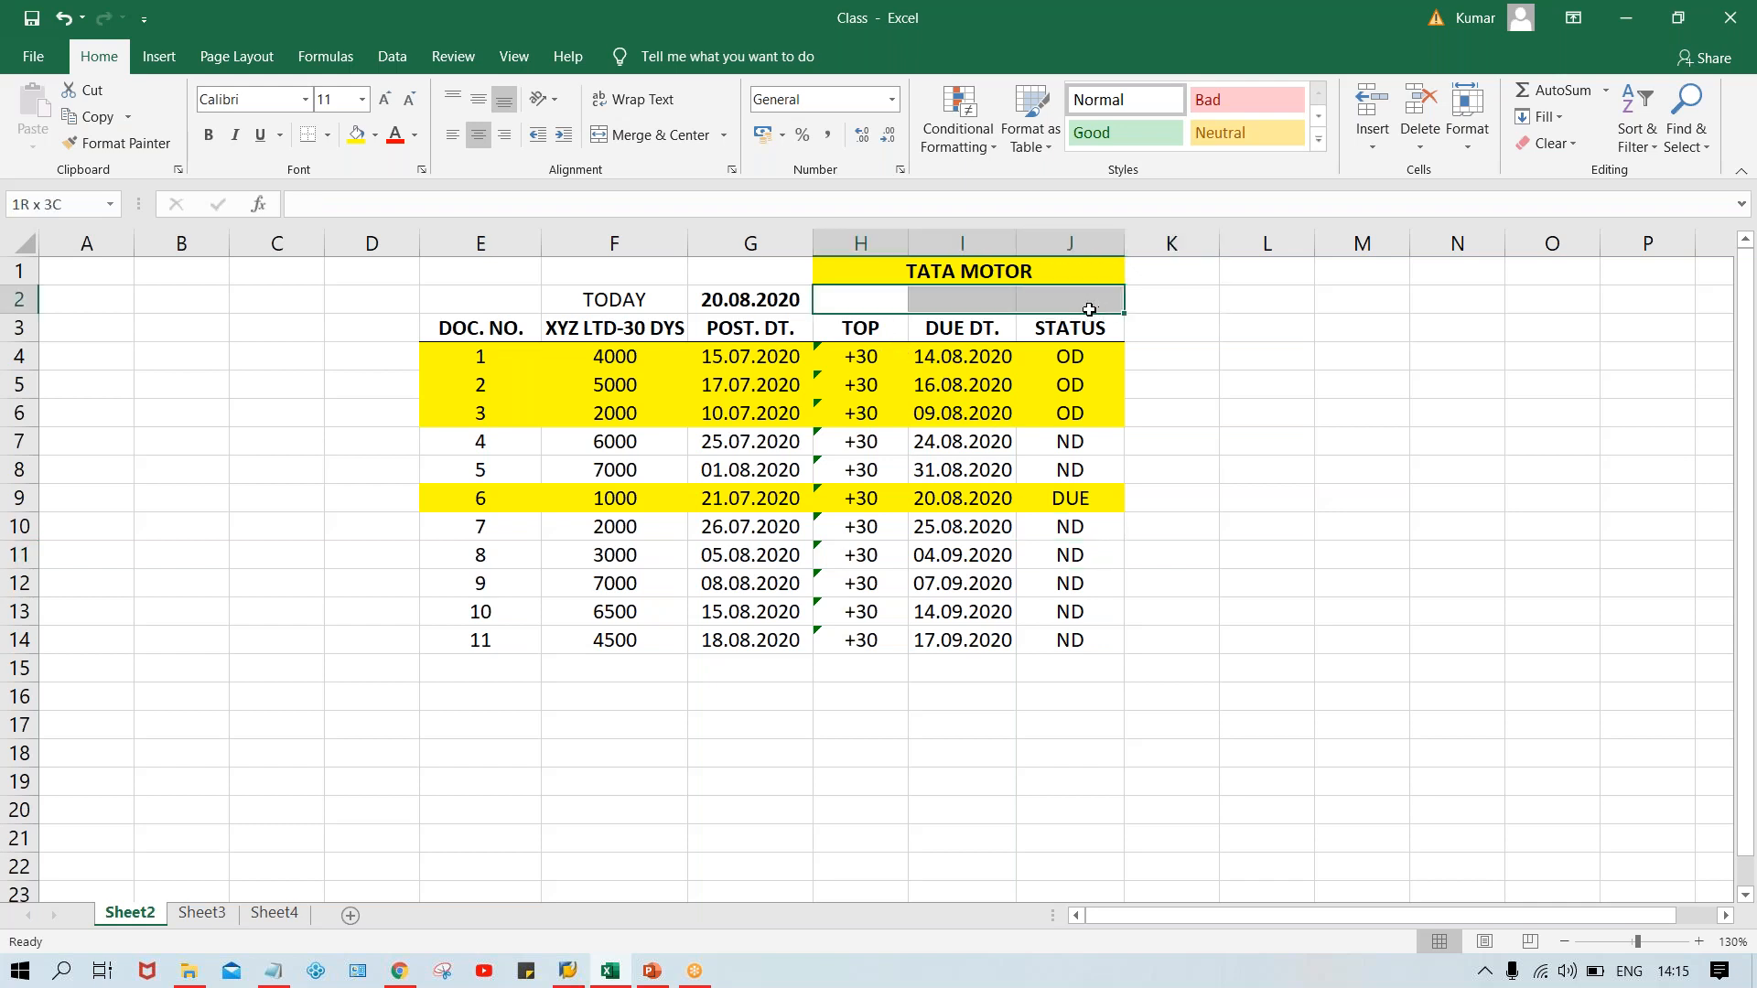
pyautogui.click(659, 134)
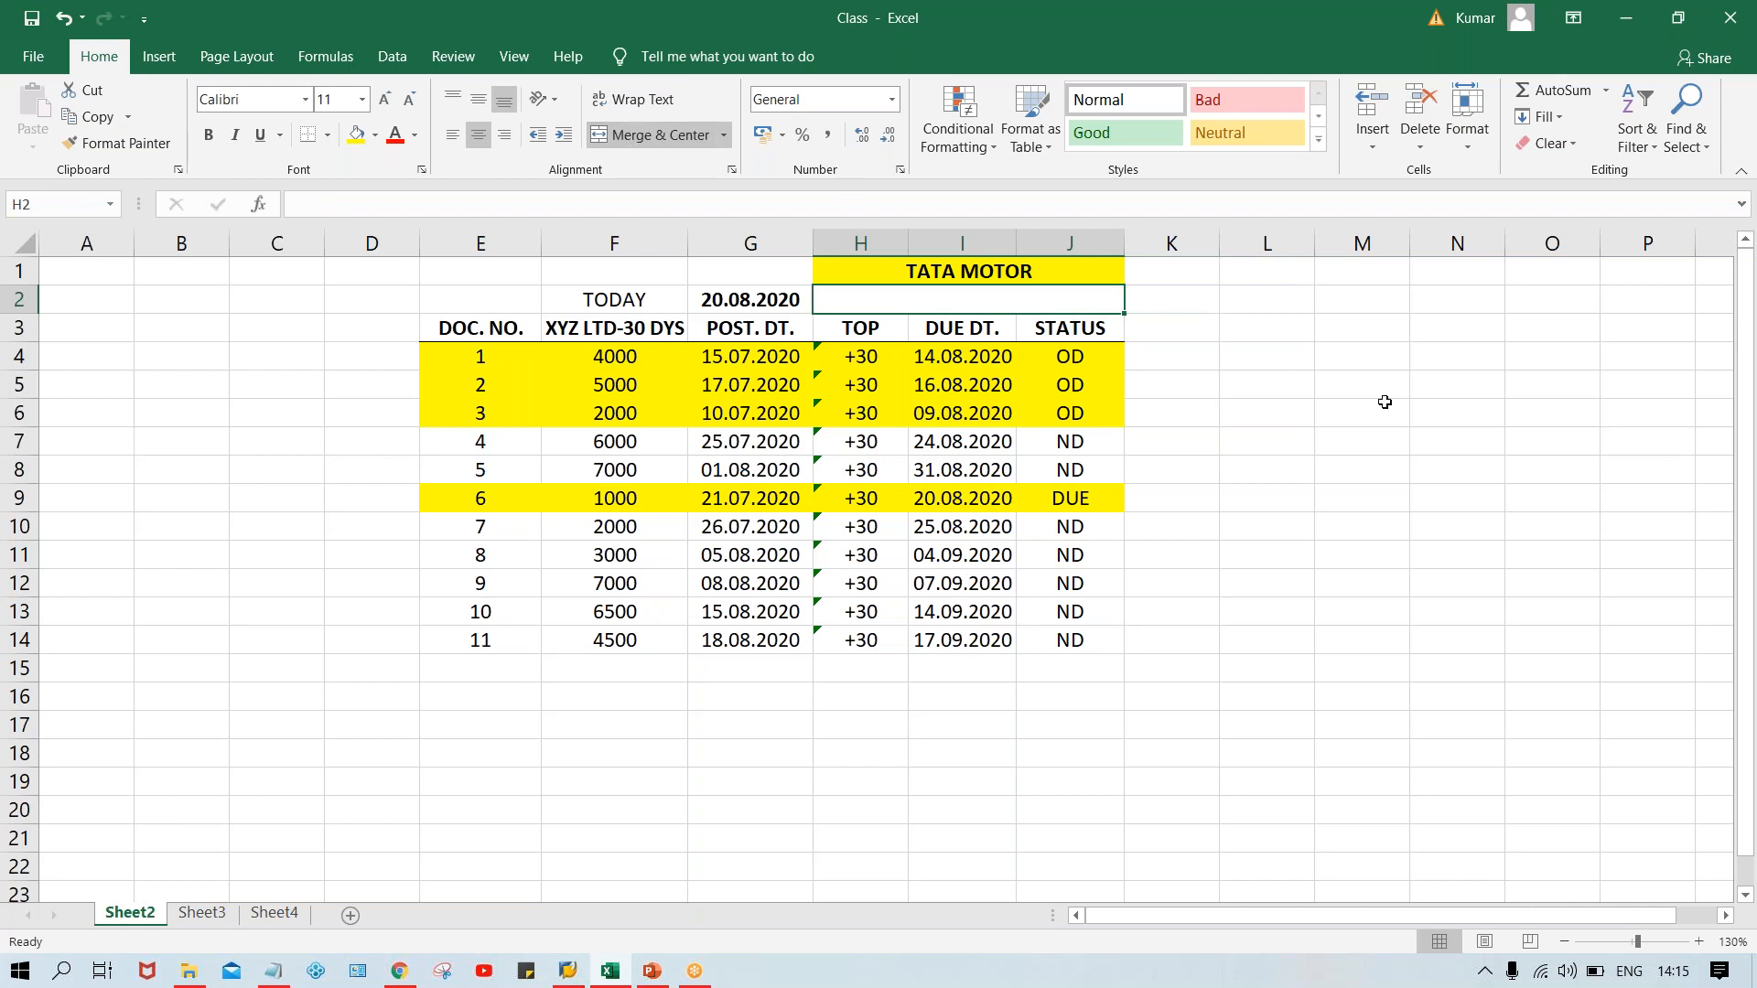
pyautogui.write('AU')
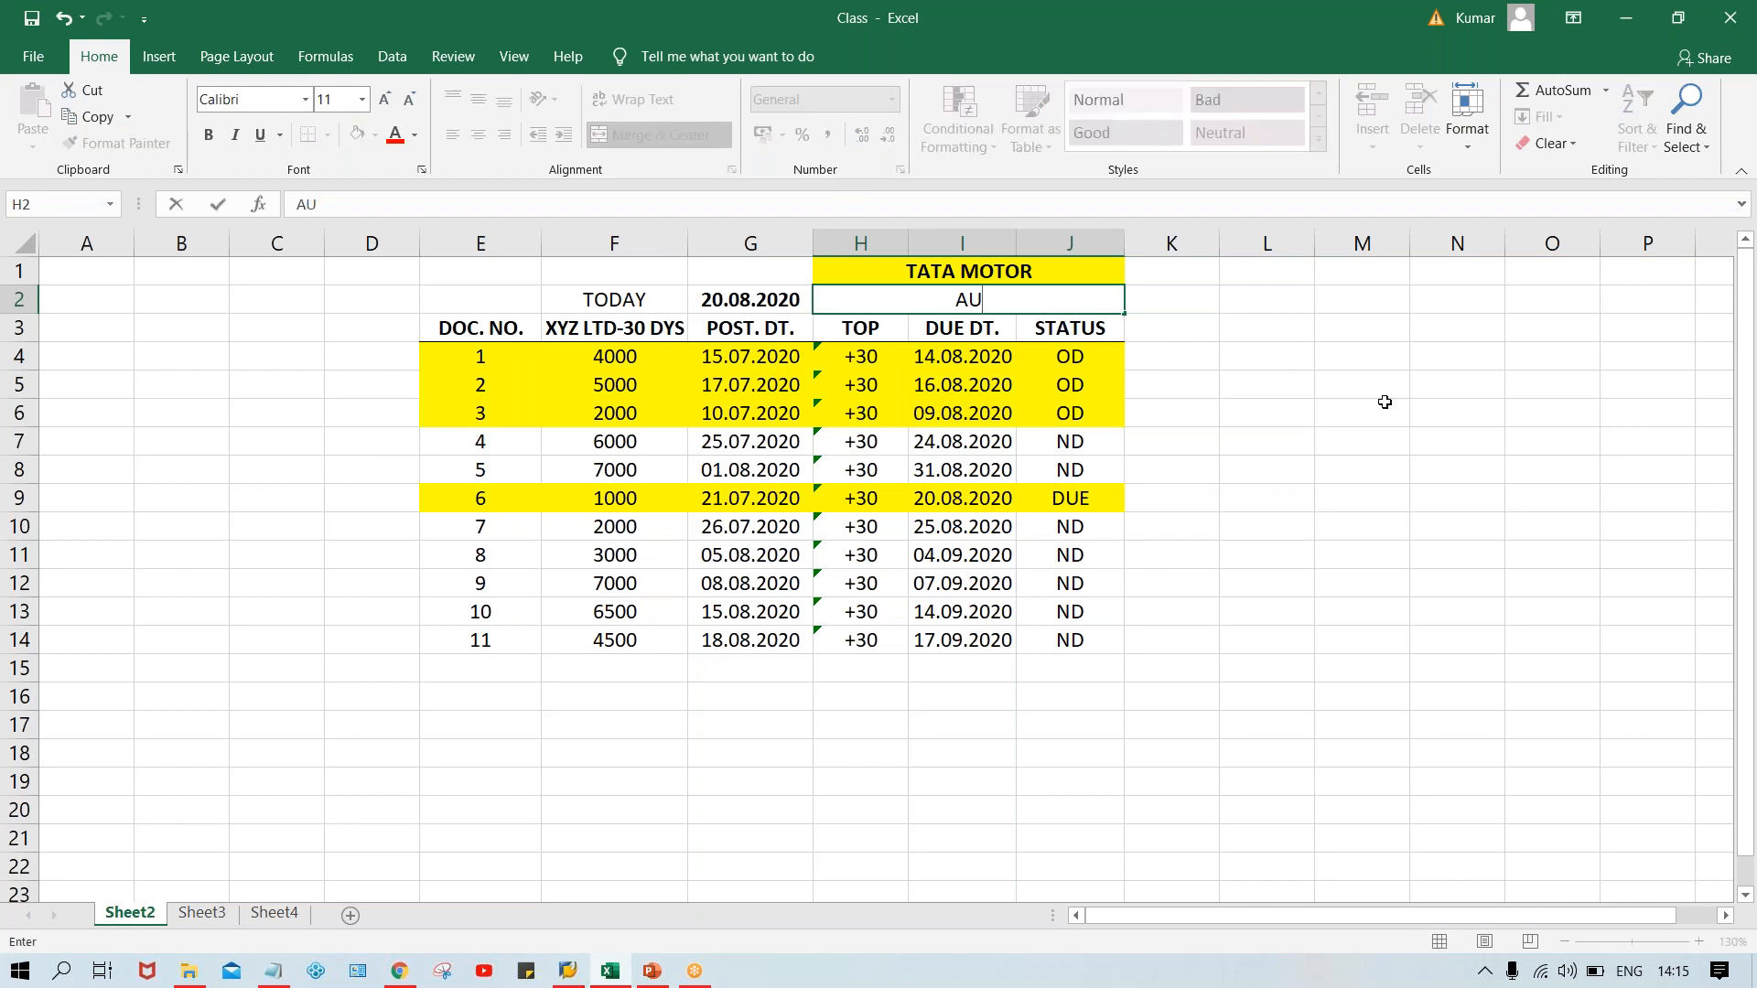
pyautogui.write('TOMATIC')
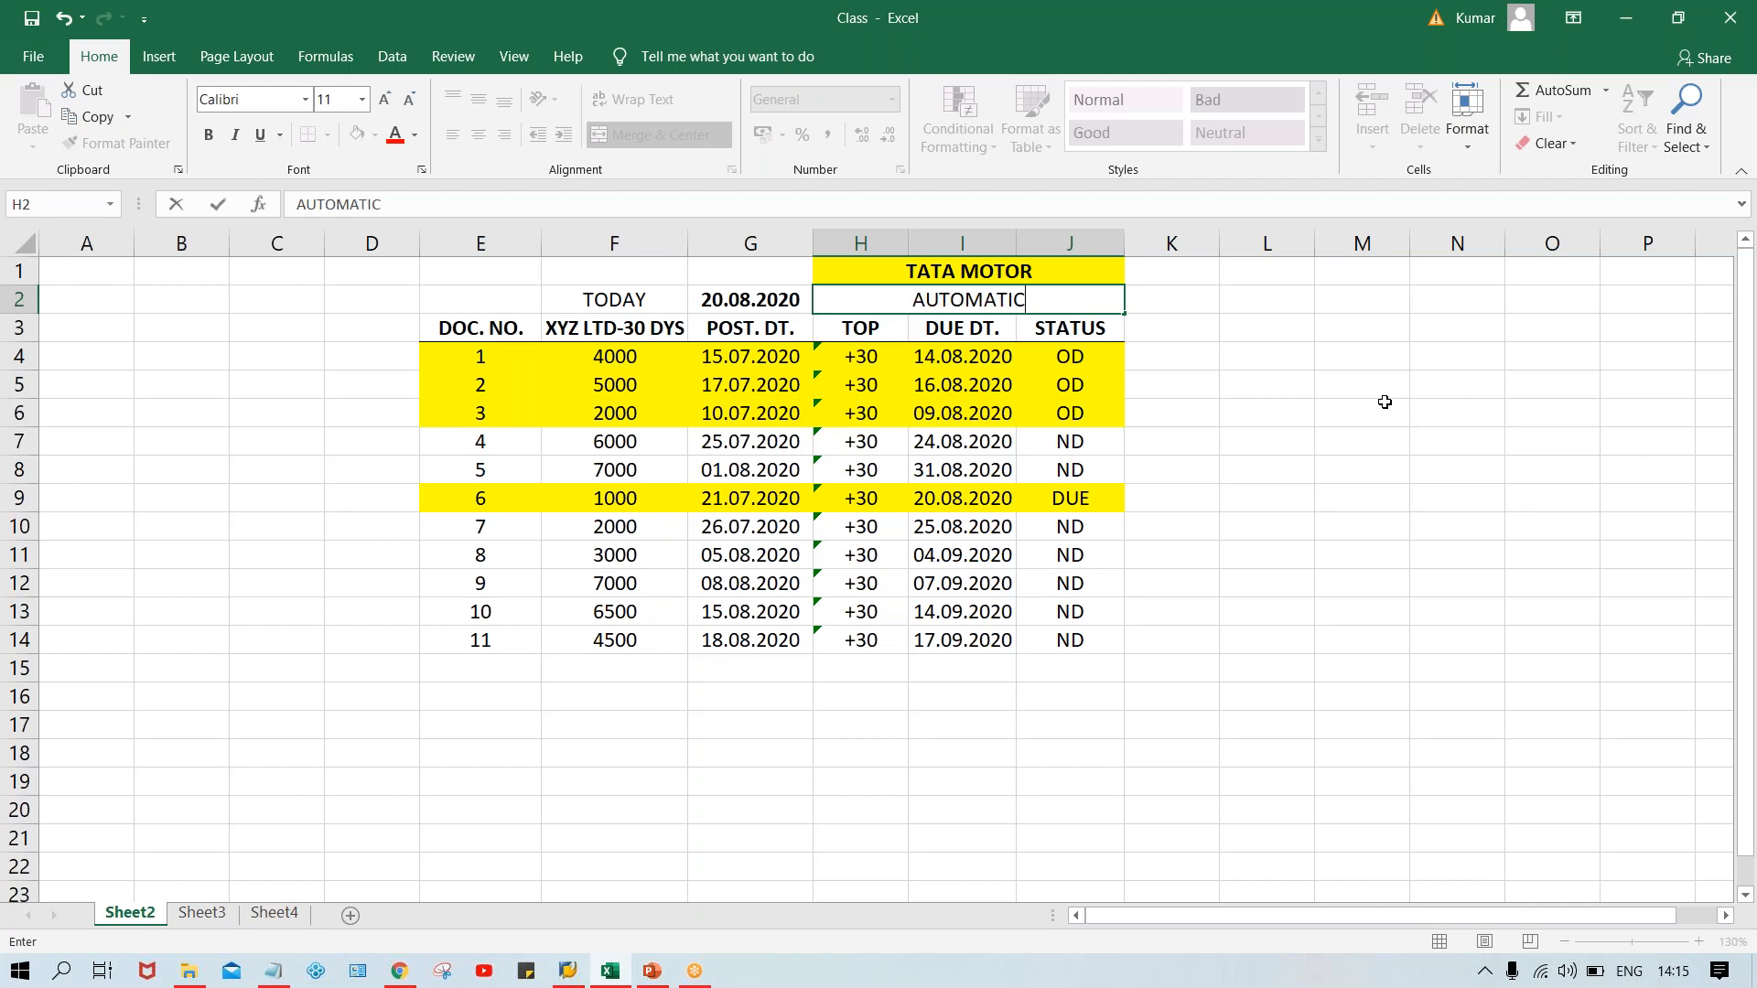
pyautogui.write(' PYT')
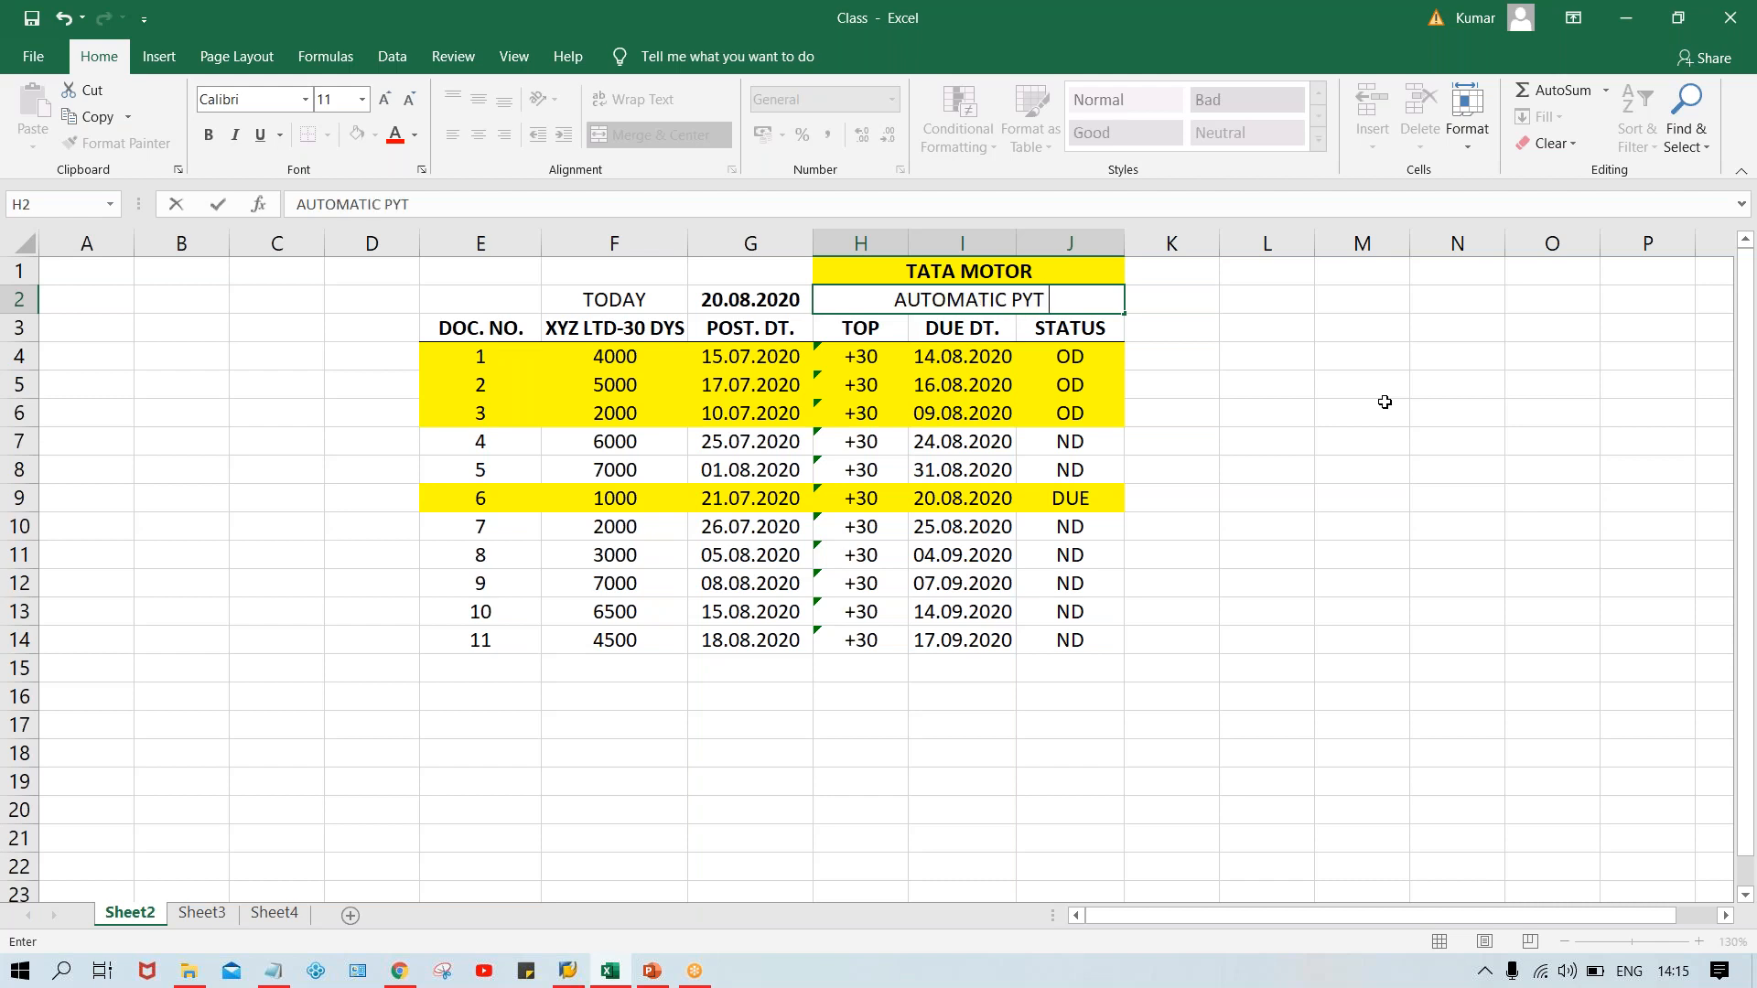
pyautogui.write(' PROG.')
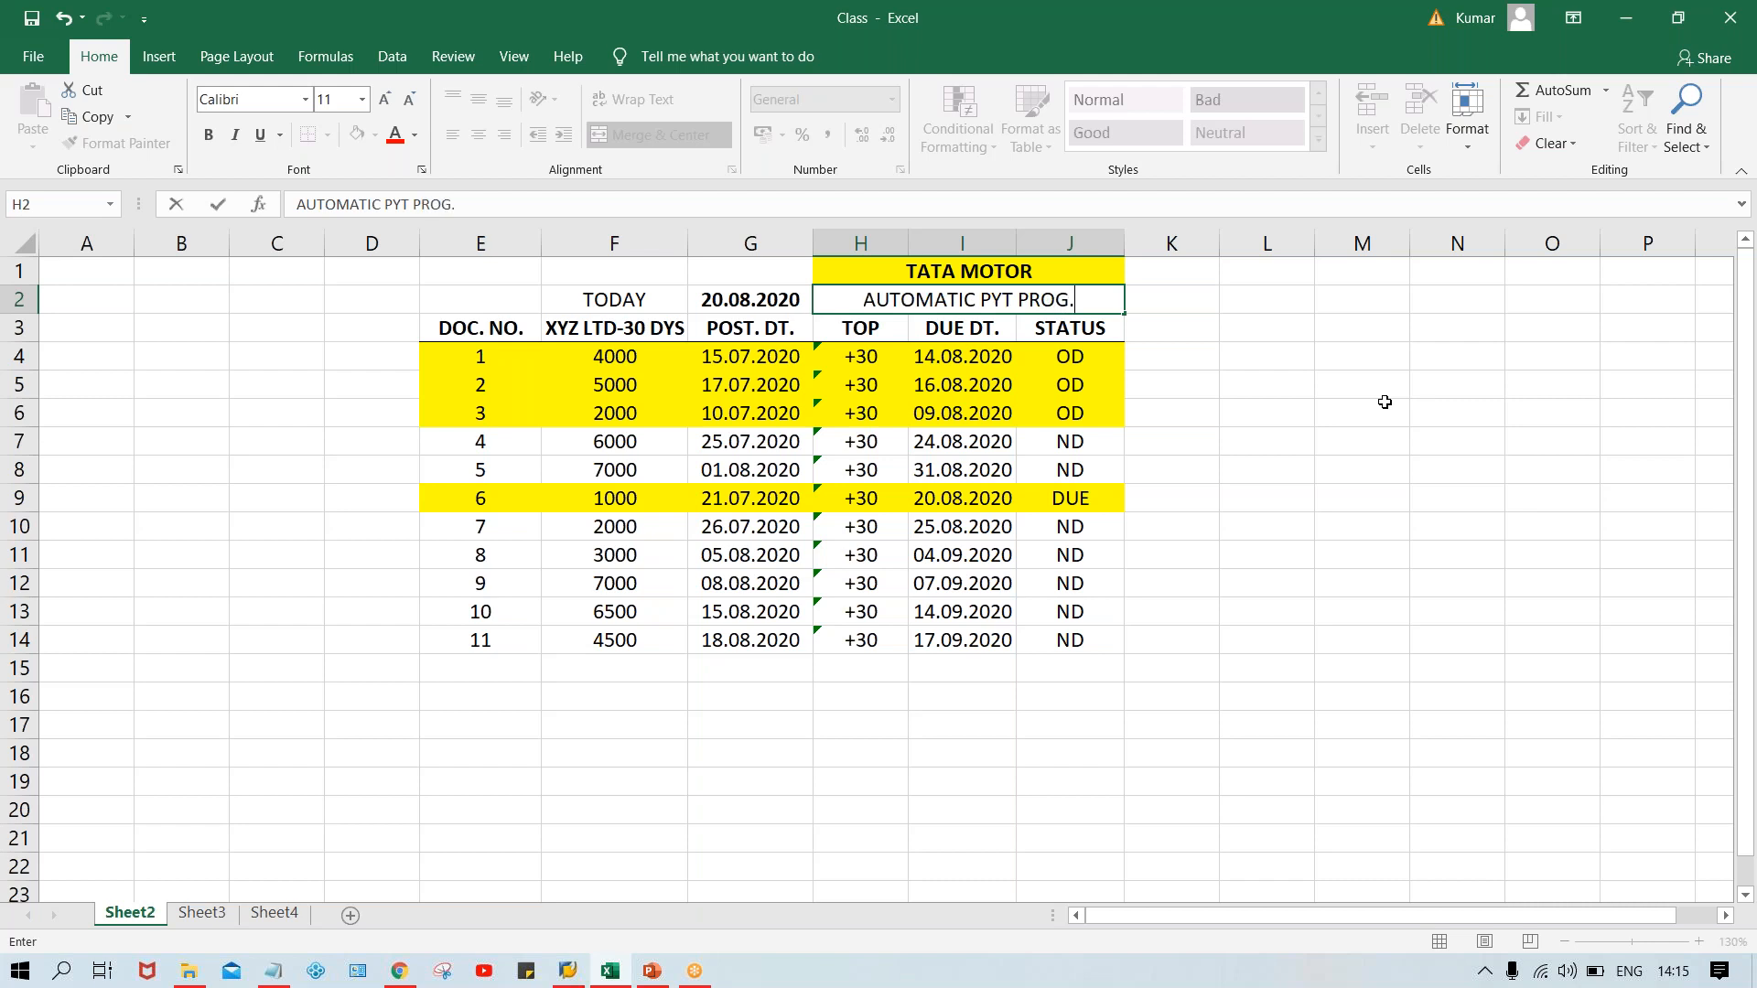
pyautogui.press('Return')
# Make the heading in H2 bold and correct its text to AUTOMATIC PYT. PROG.
pyautogui.click(1060, 300)
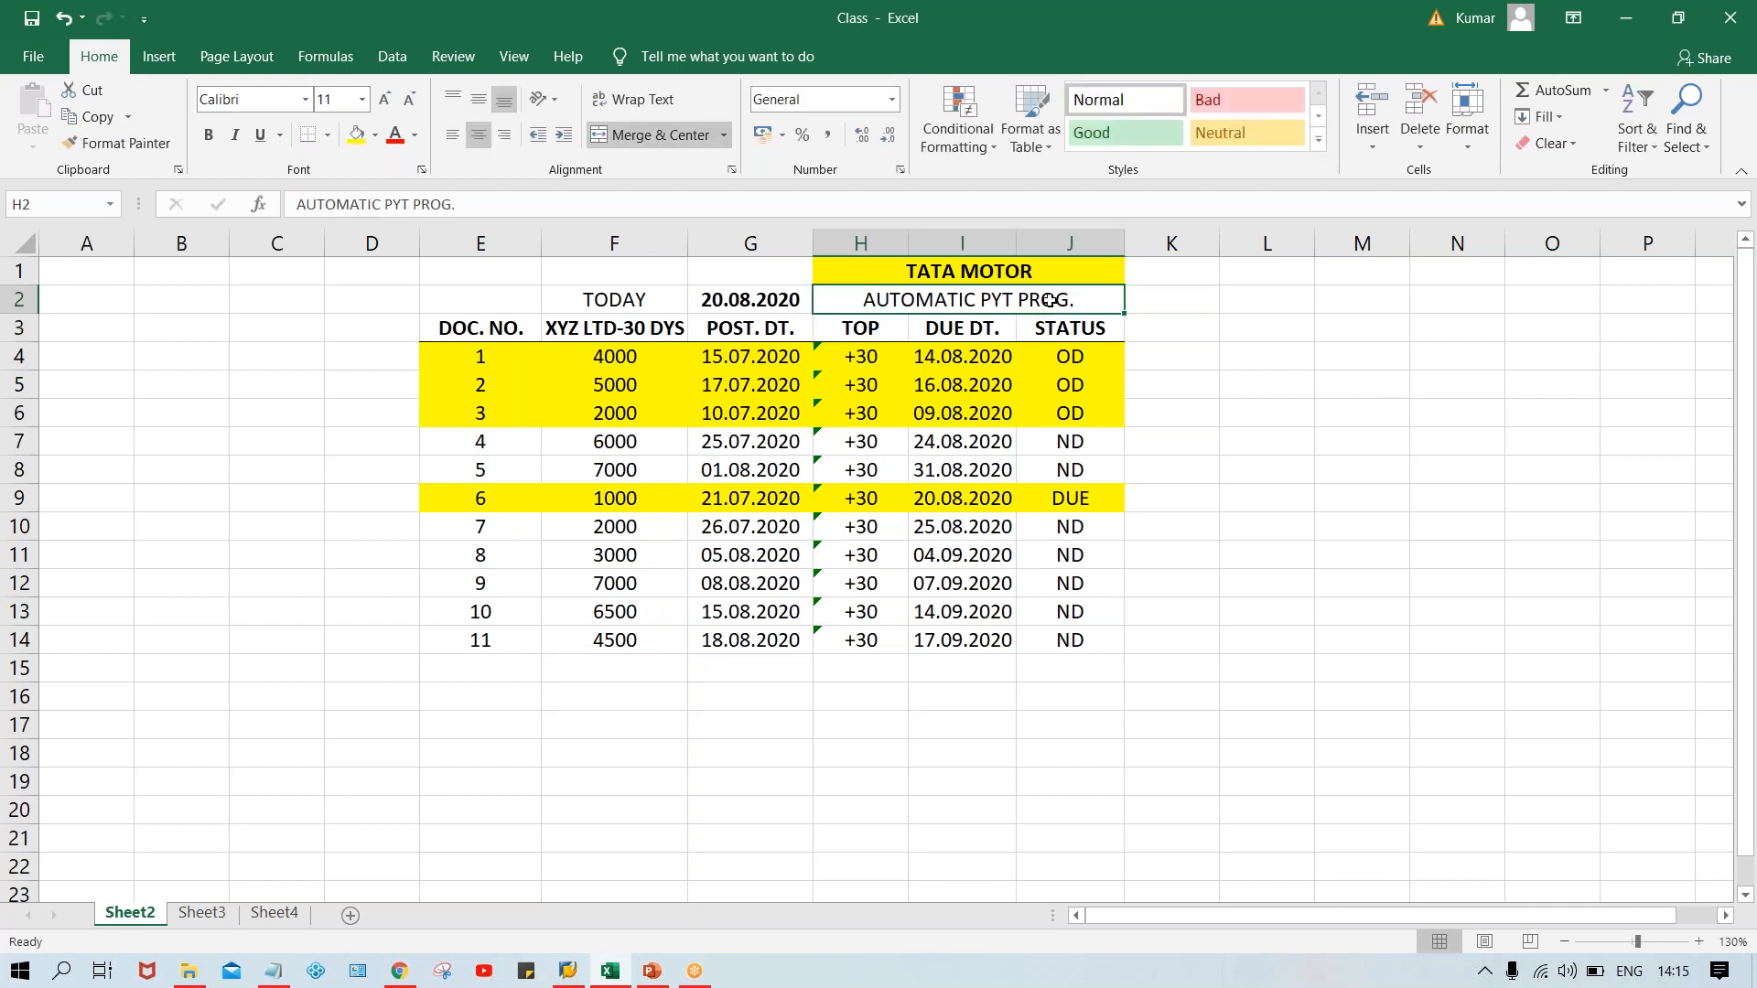
pyautogui.hotkey('ctrl', 'b')
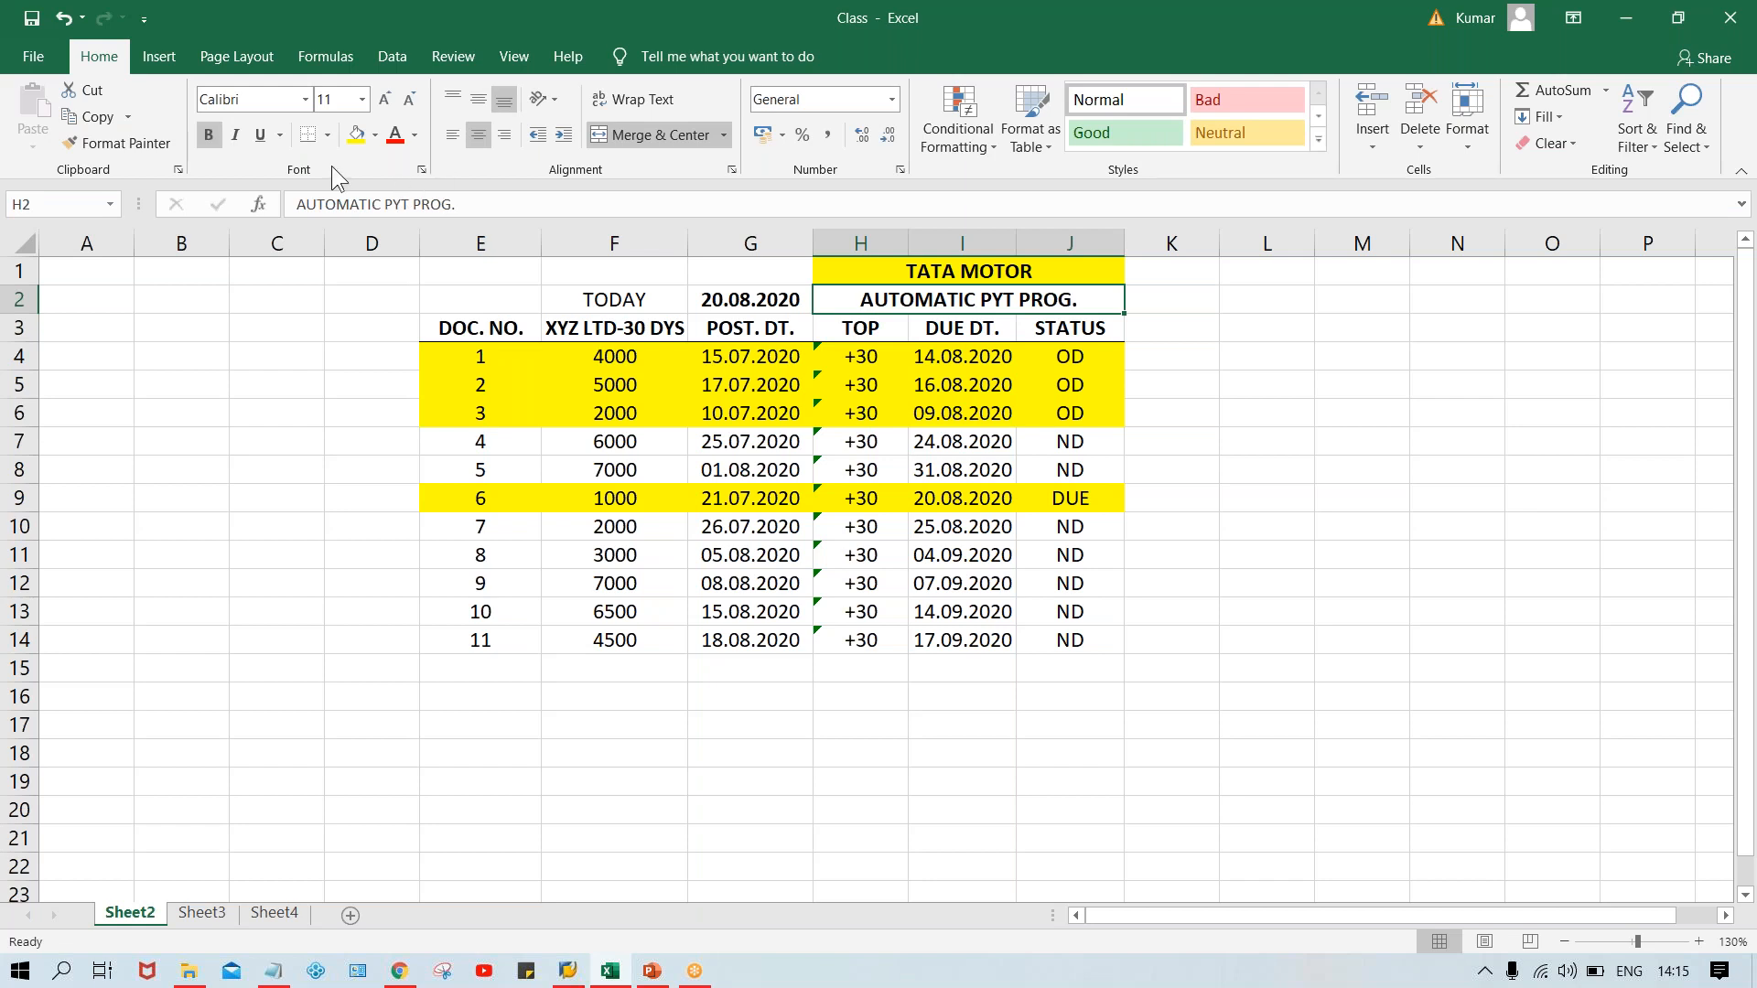
pyautogui.doubleClick(1019, 300)
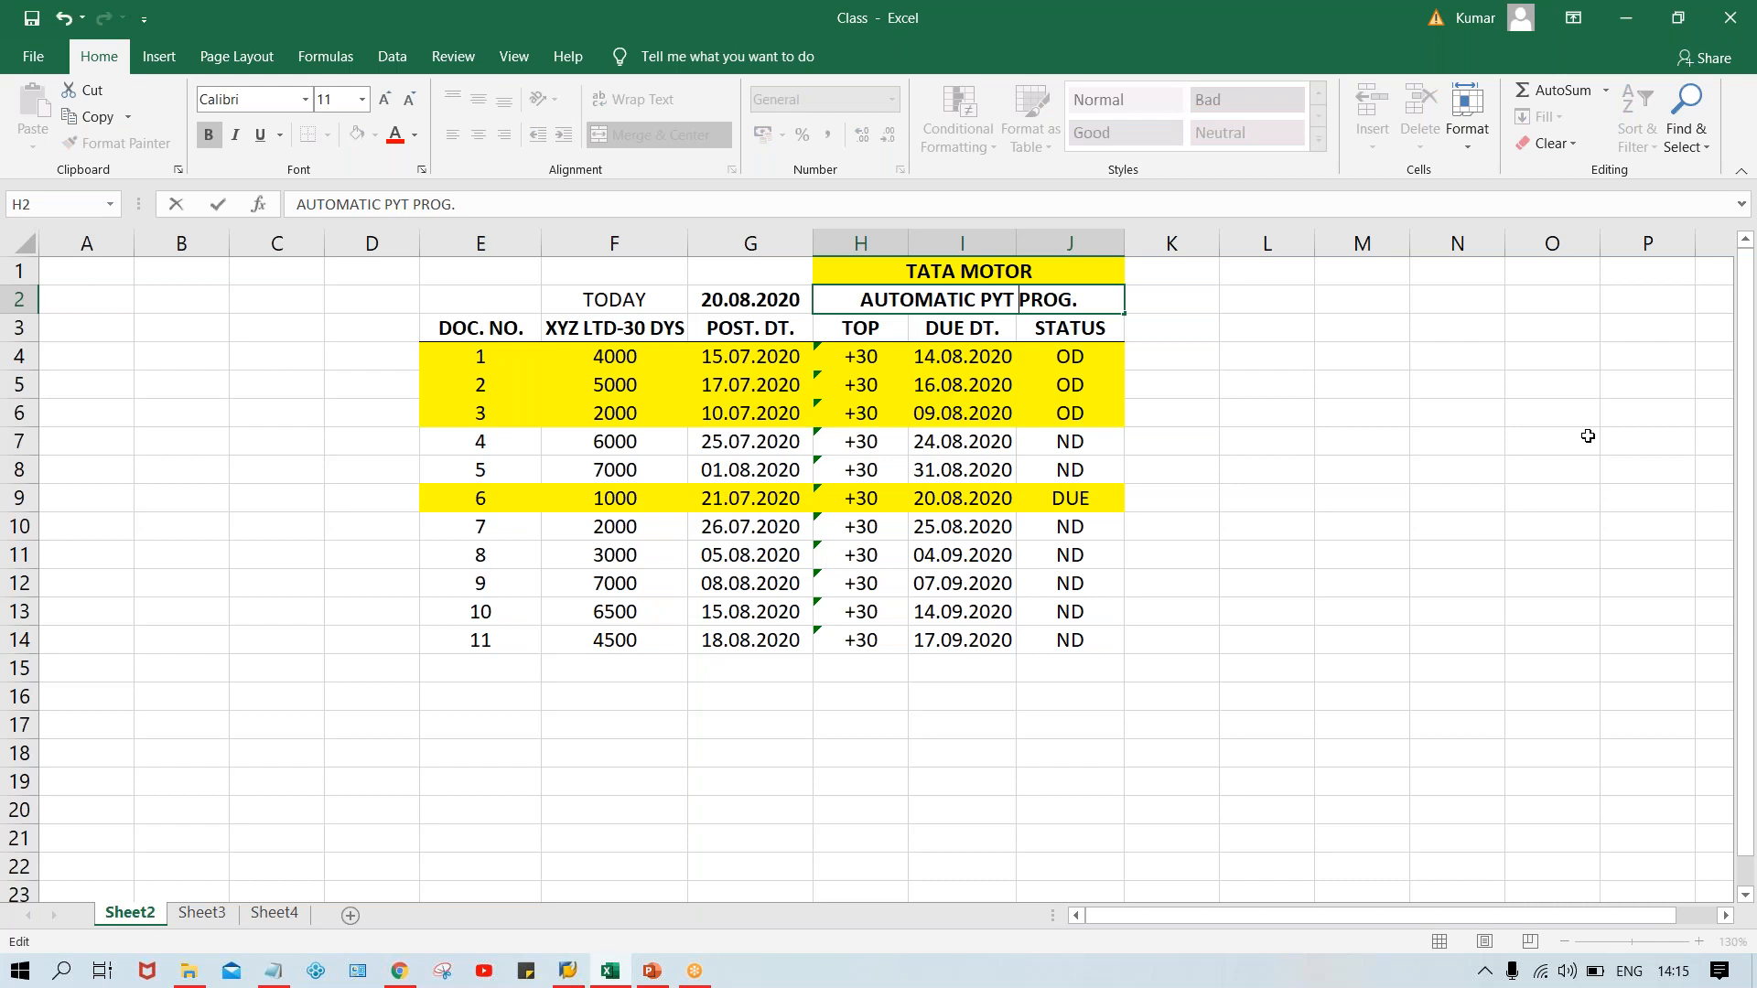
pyautogui.press('BackSpace')
pyautogui.write('.')
pyautogui.press('Return')
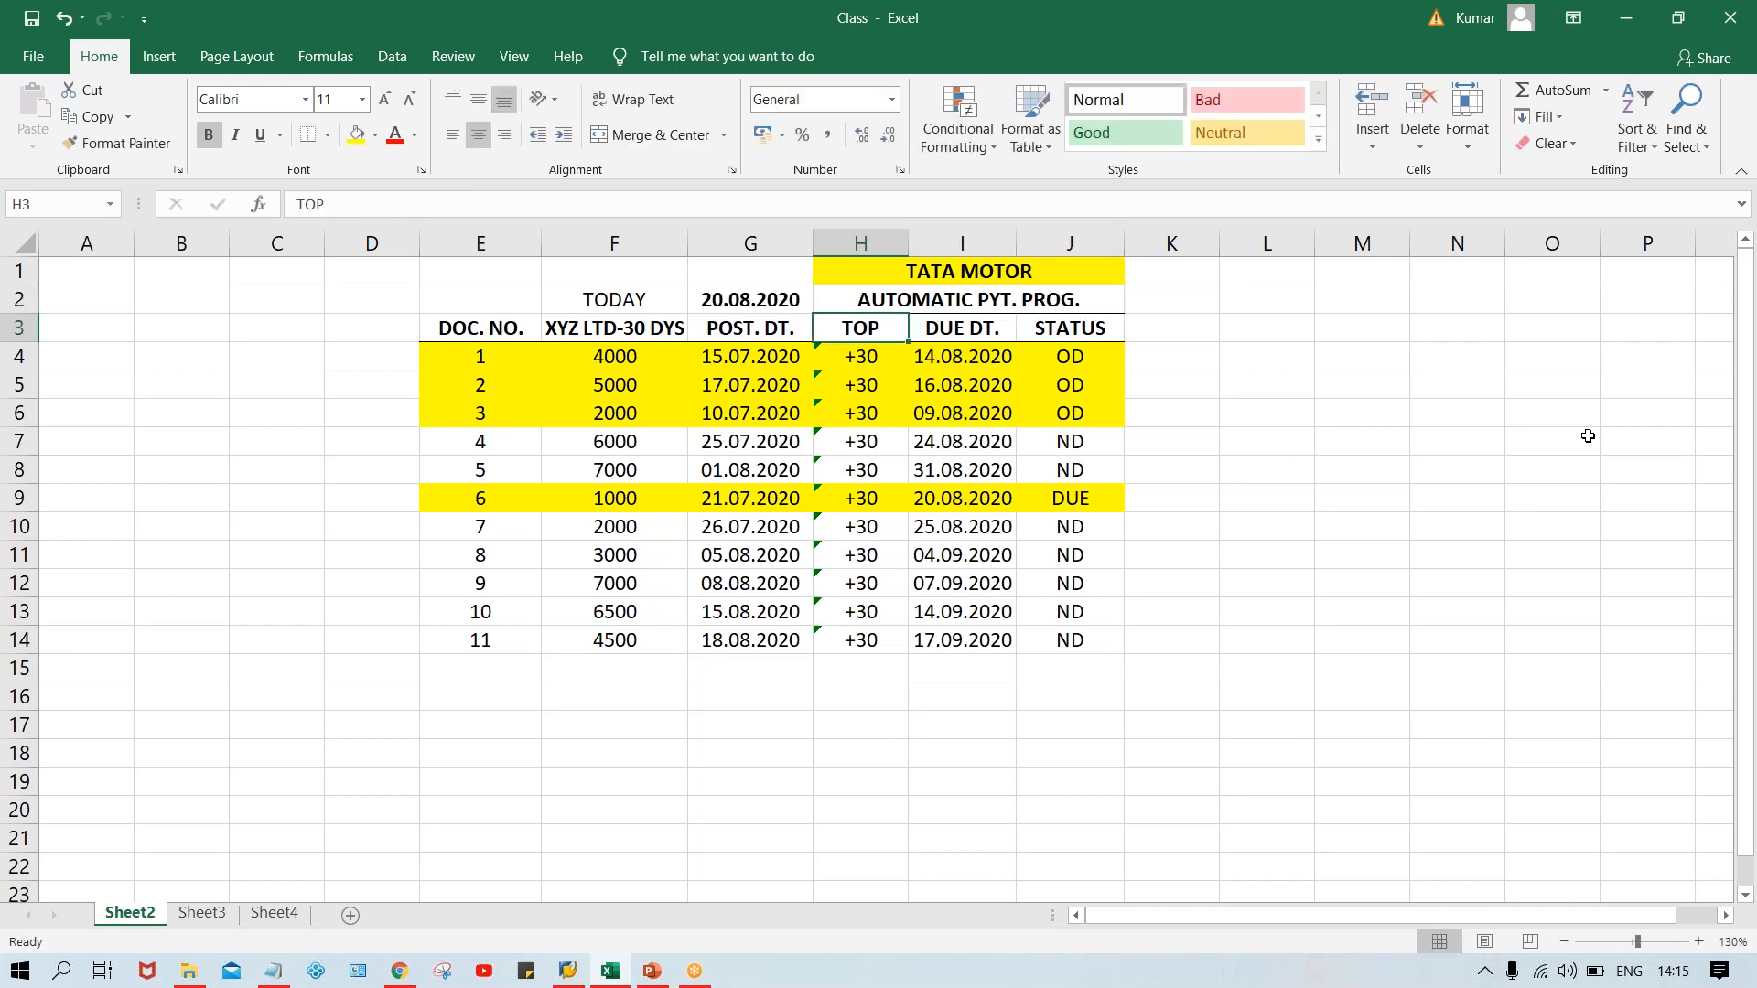
# Enter the abbreviation APP in K2 beside the payment program heading and make it bold.
pyautogui.click(946, 294)
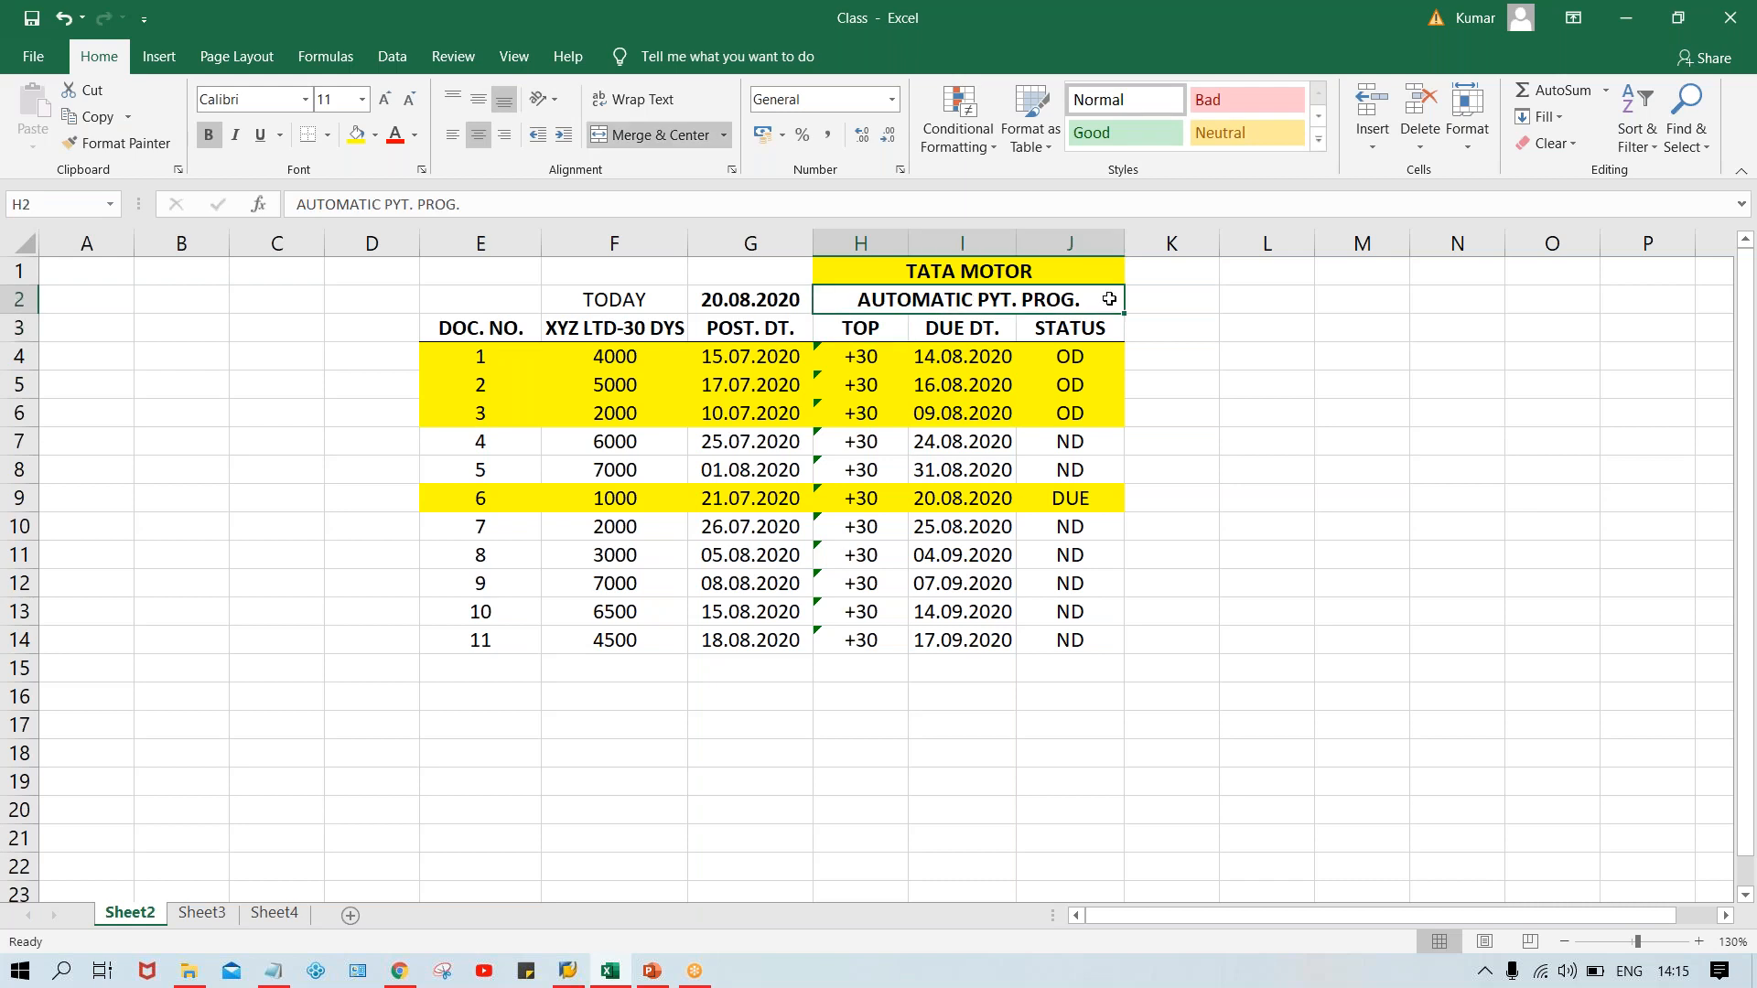
pyautogui.click(1173, 314)
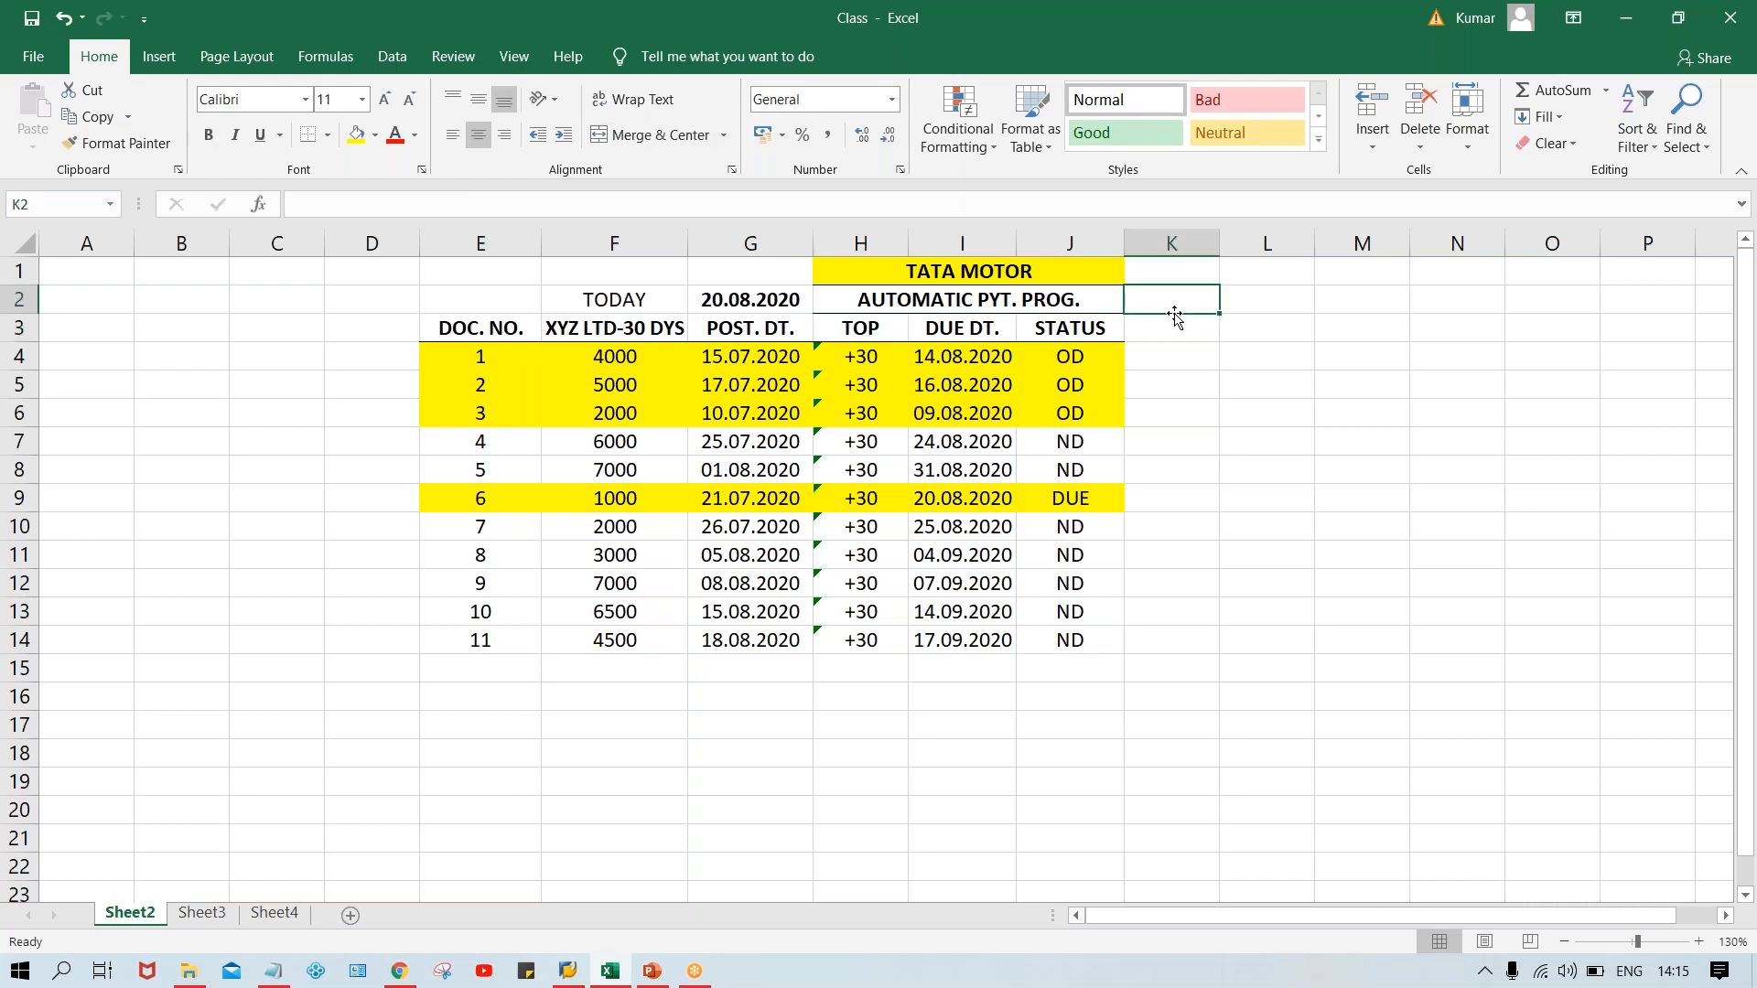
pyautogui.write('APP')
pyautogui.press('Return')
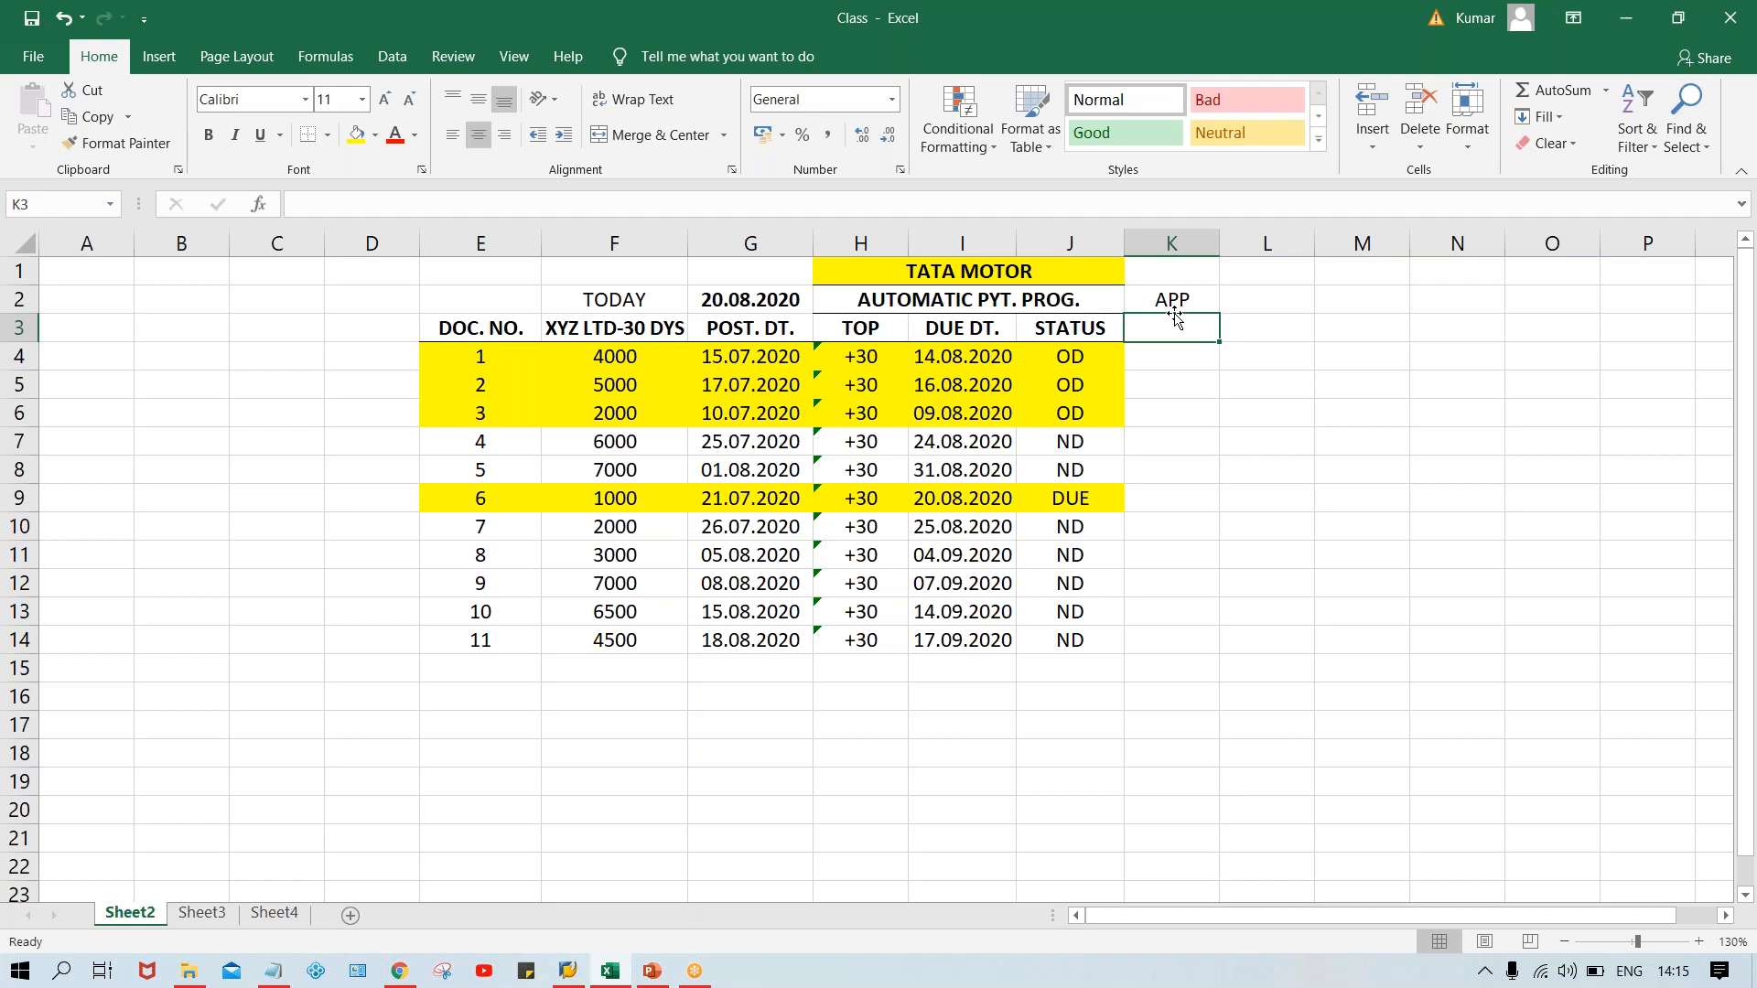
pyautogui.click(1173, 299)
pyautogui.hotkey('ctrl', 'b')
# Color the text of the payment program heading and its abbreviation in H2:K2 red.
pyautogui.moveTo(1052, 295); pyautogui.dragTo(1144, 274)
pyautogui.moveTo(889, 293); pyautogui.dragTo(1155, 299)
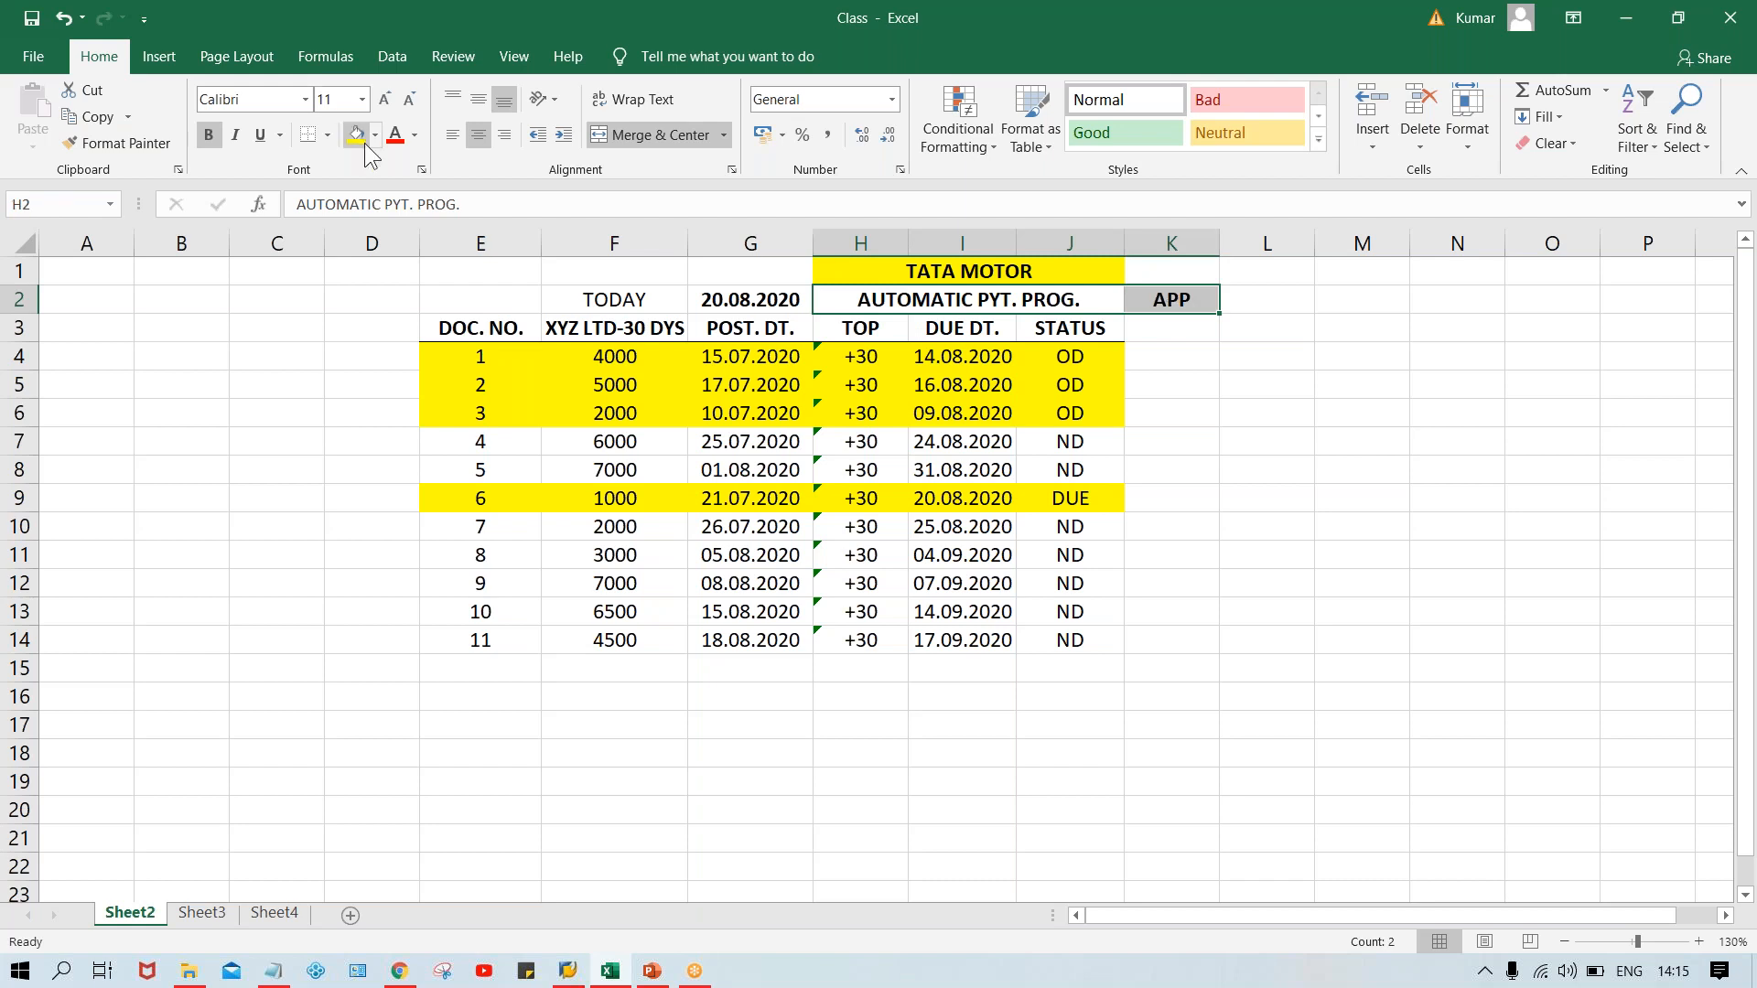
pyautogui.click(395, 134)
pyautogui.click(1225, 431)
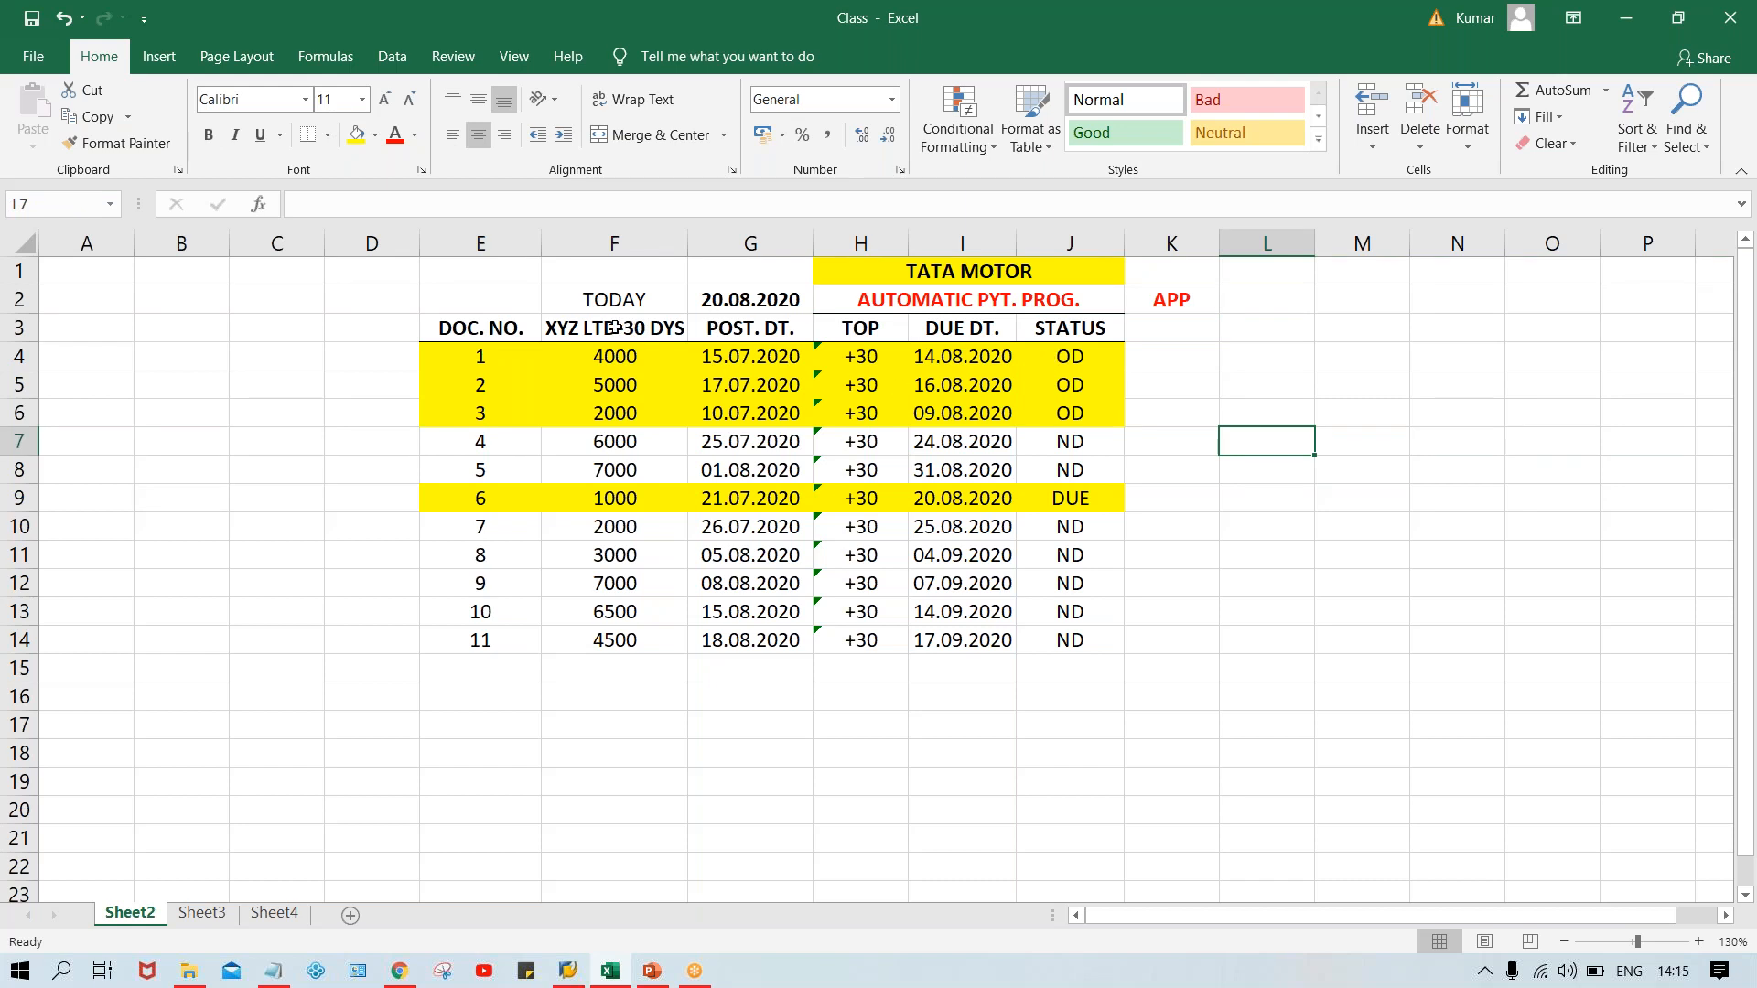
# Review the statuses in J4:J14, focusing on the overdue documents and the due document 6.
pyautogui.moveTo(1066, 359); pyautogui.dragTo(1085, 638)
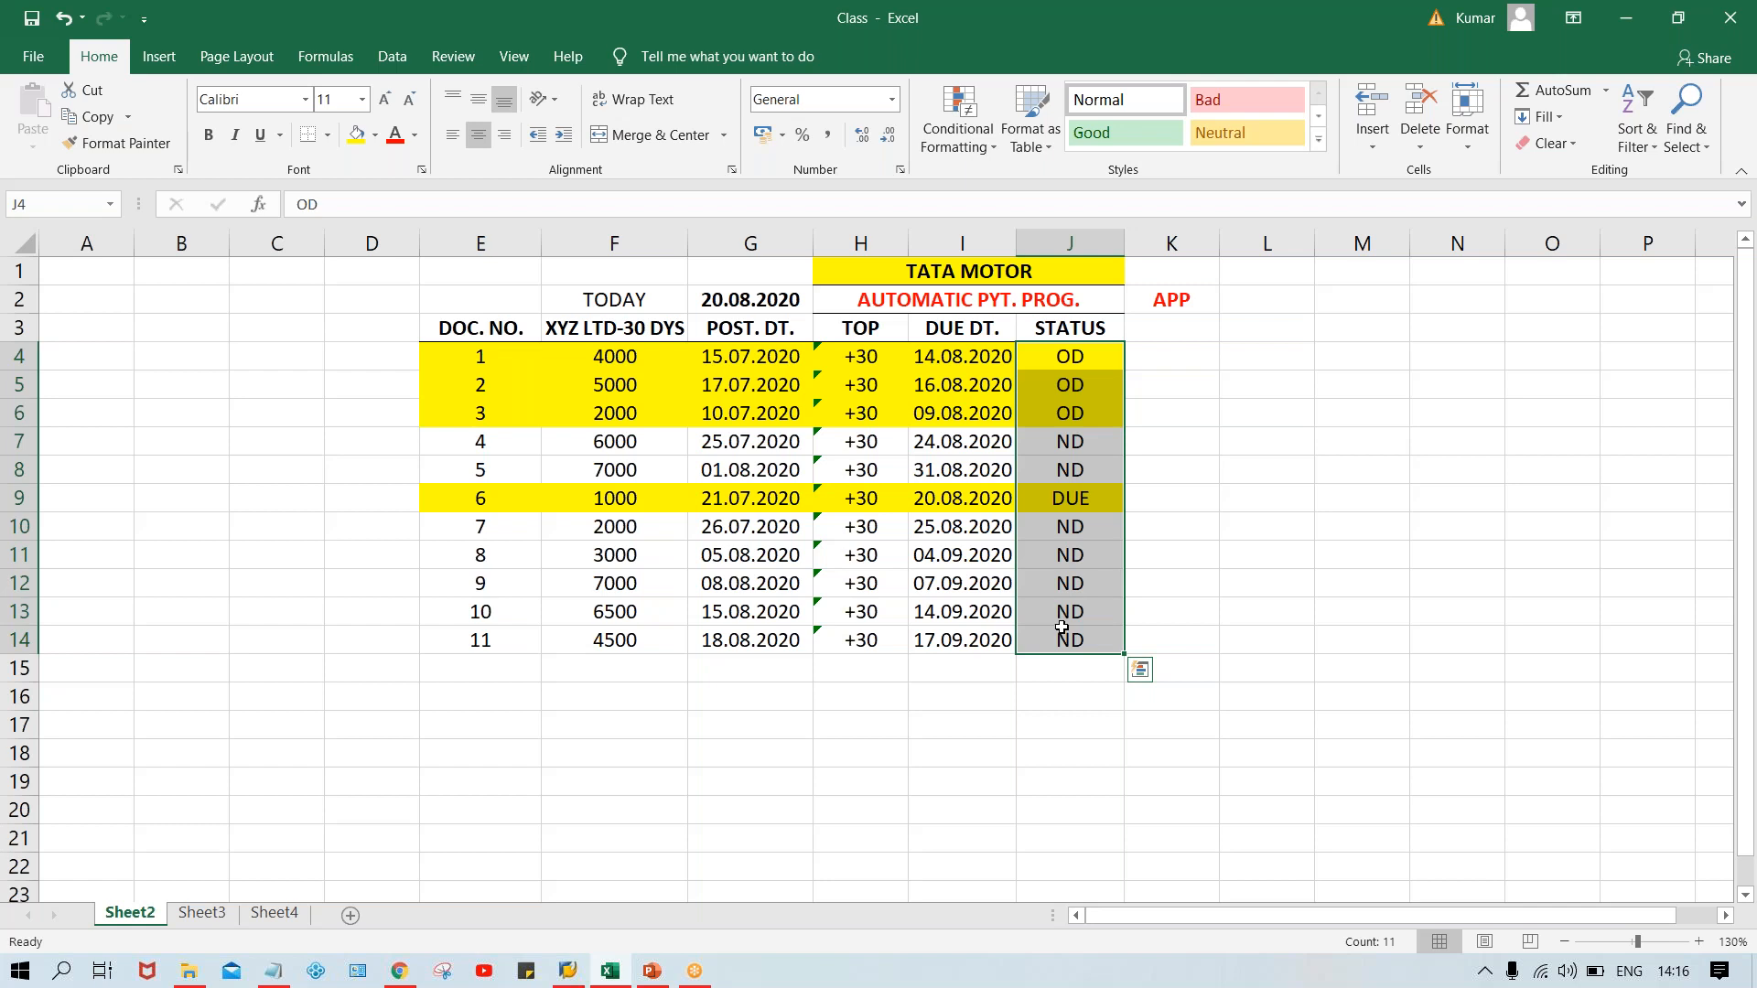
pyautogui.click(1060, 366)
pyautogui.click(1062, 393)
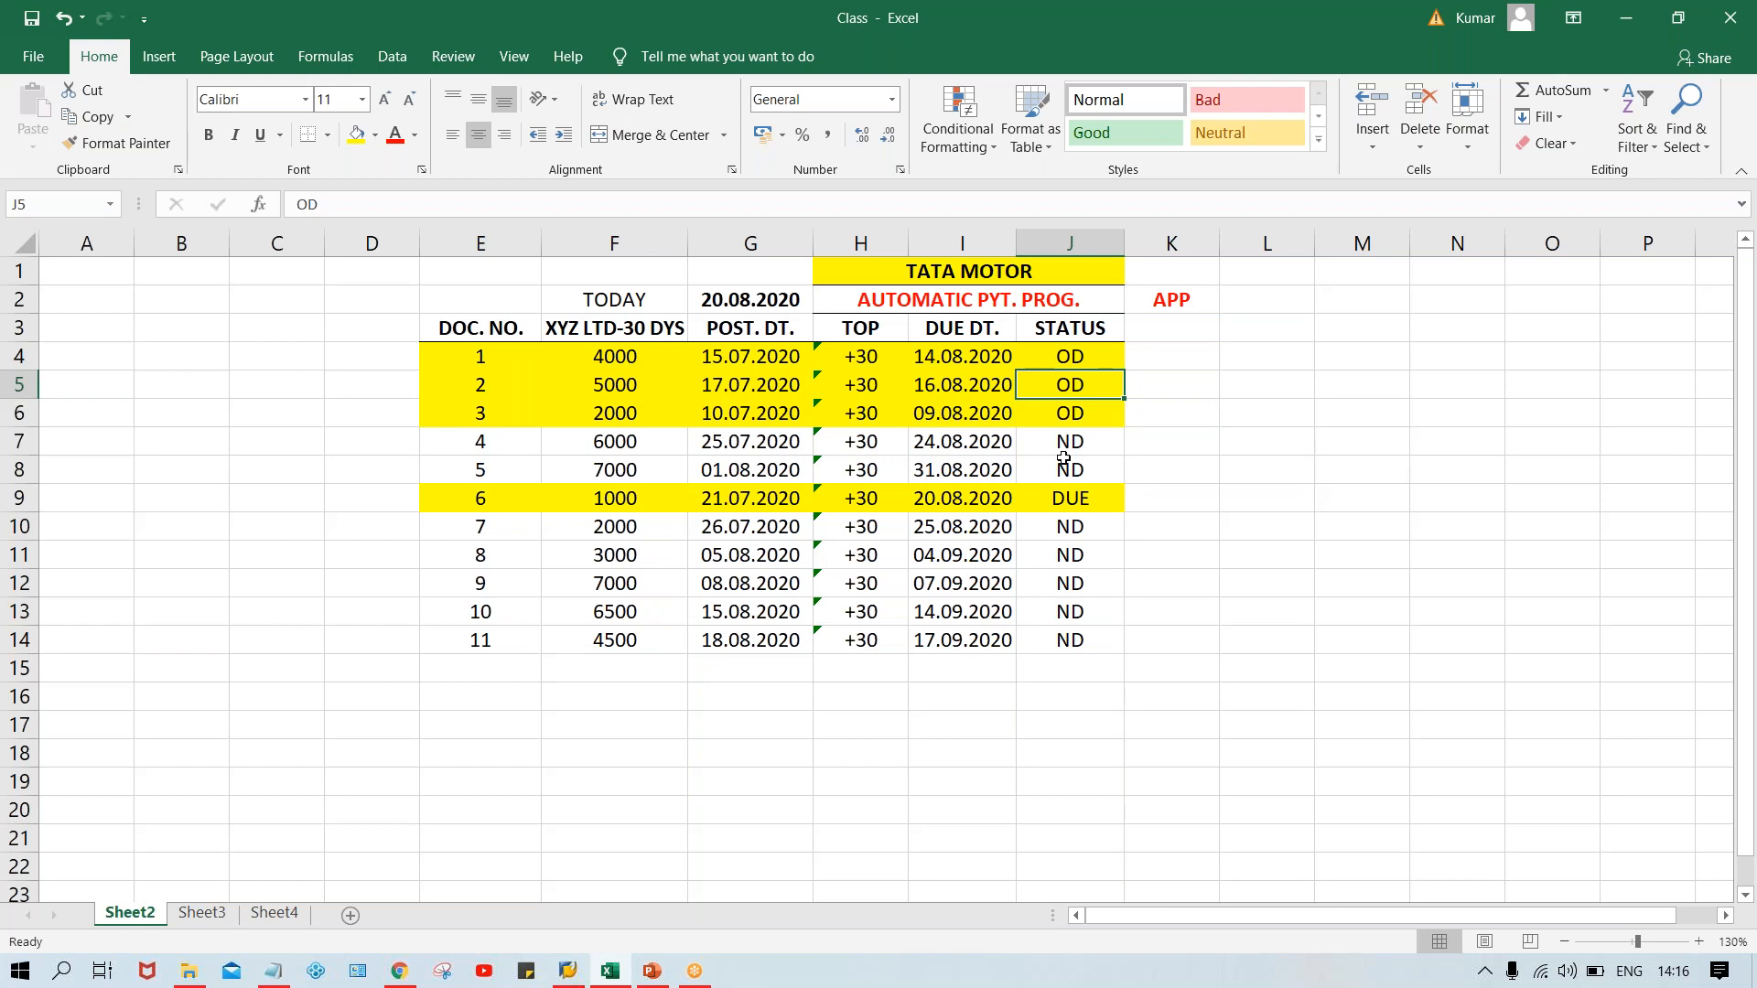
pyautogui.click(1065, 506)
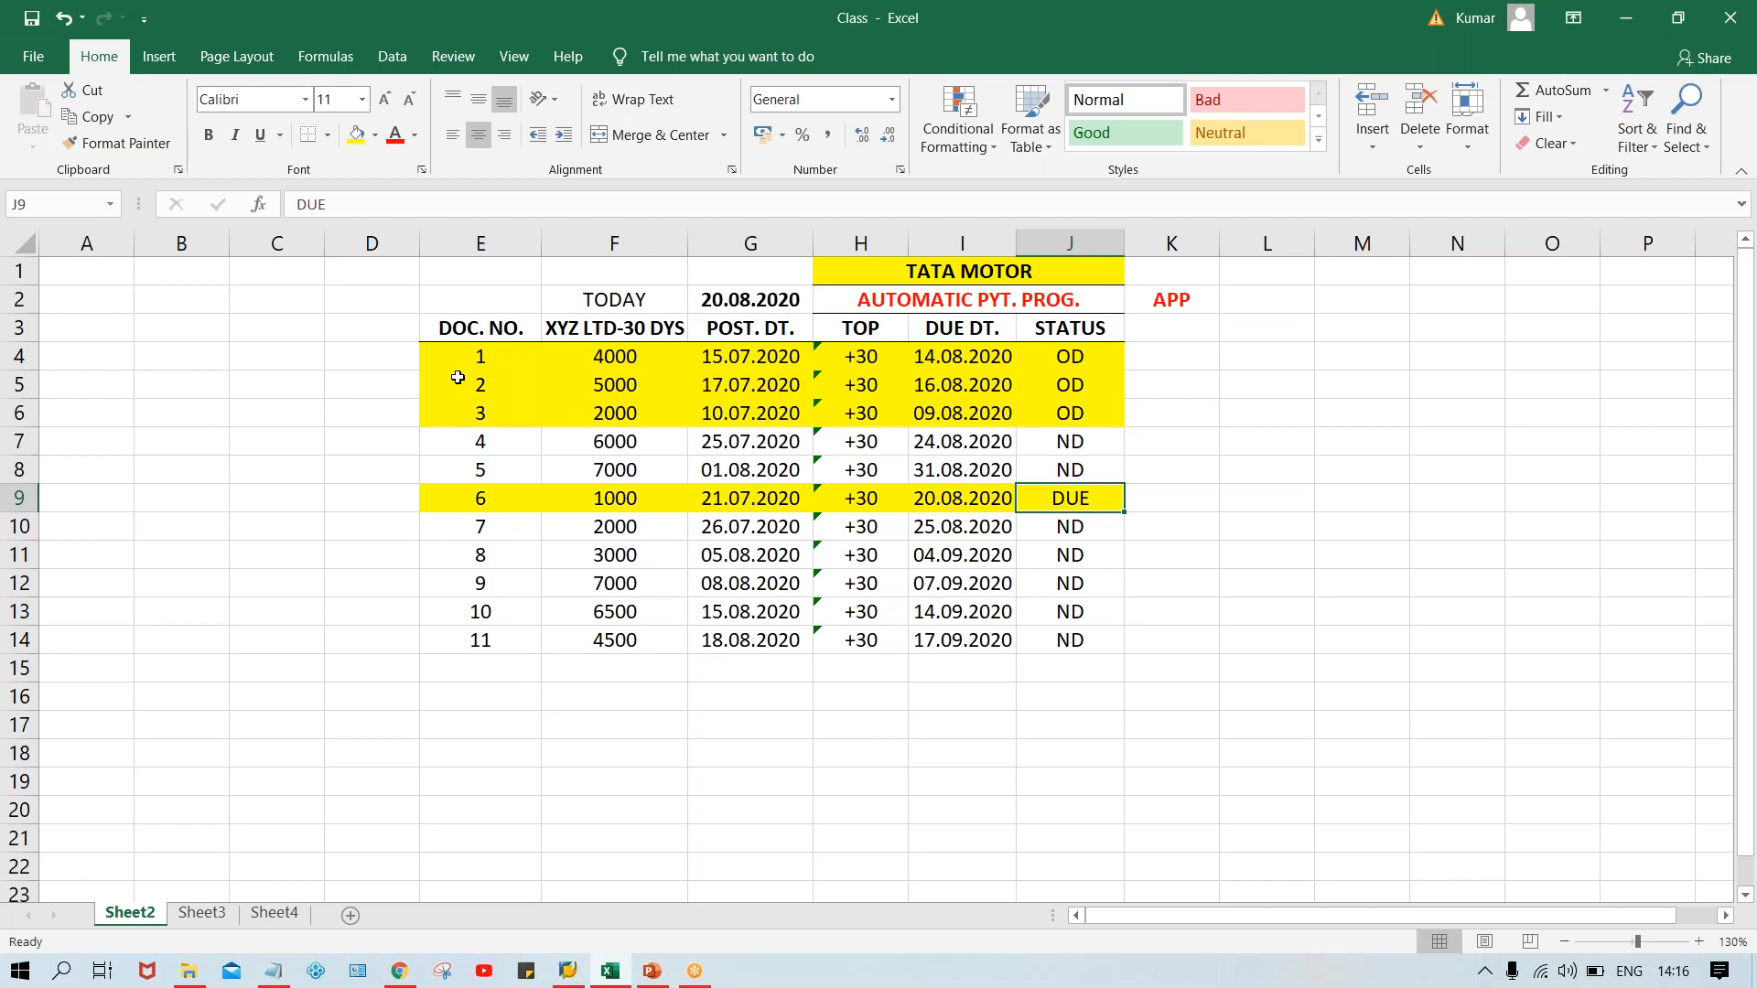
pyautogui.click(456, 509)
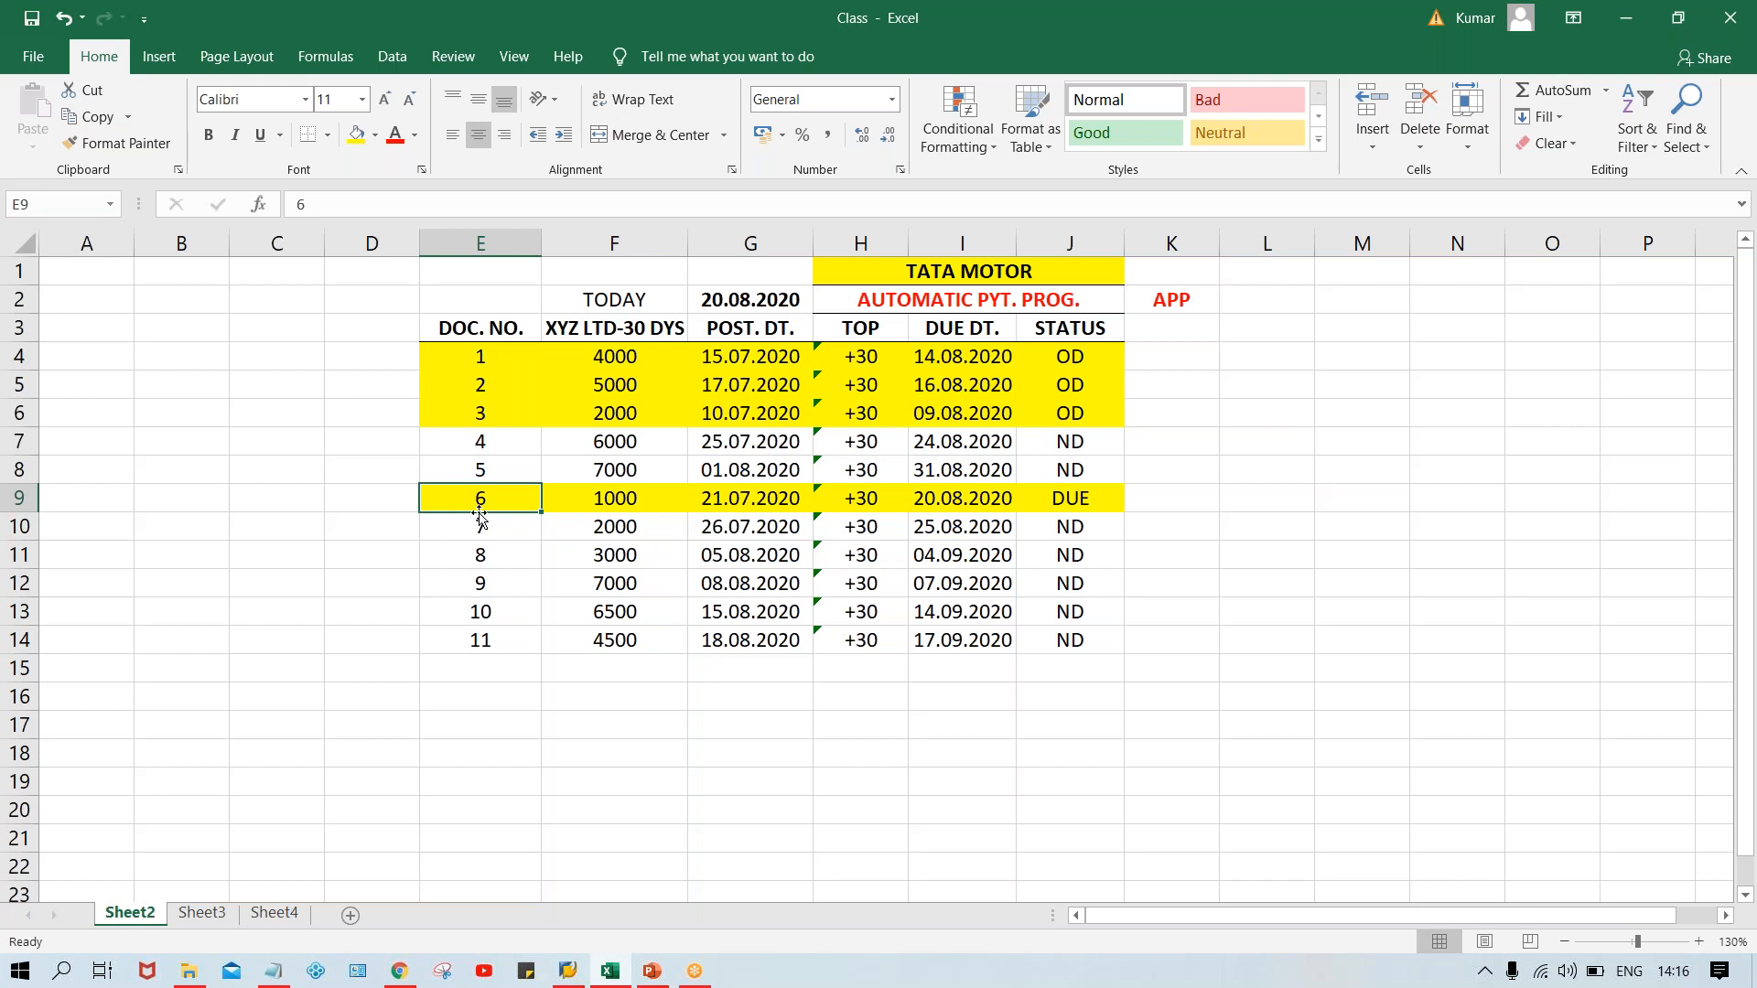
# Relate the APP label in K2 to the overdue statuses in J4:J6 and the DUE status in J9.
pyautogui.click(1183, 299)
pyautogui.hotkey('ctrl', 'b')
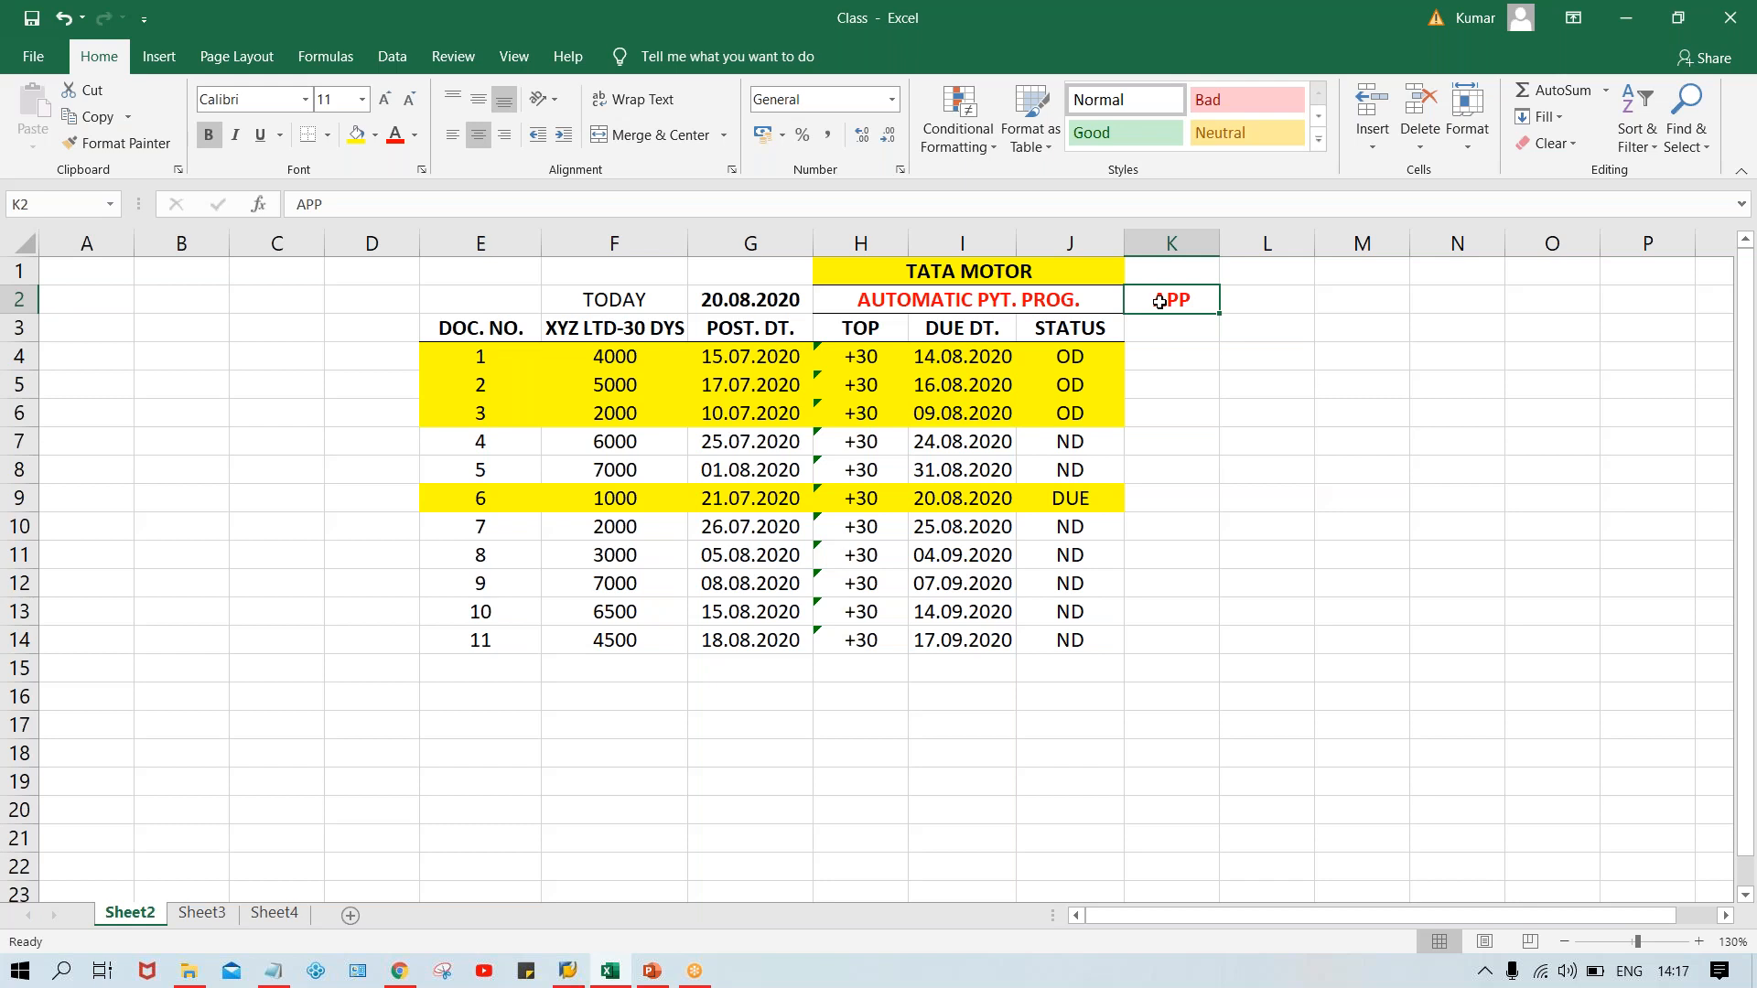
pyautogui.click(1162, 387)
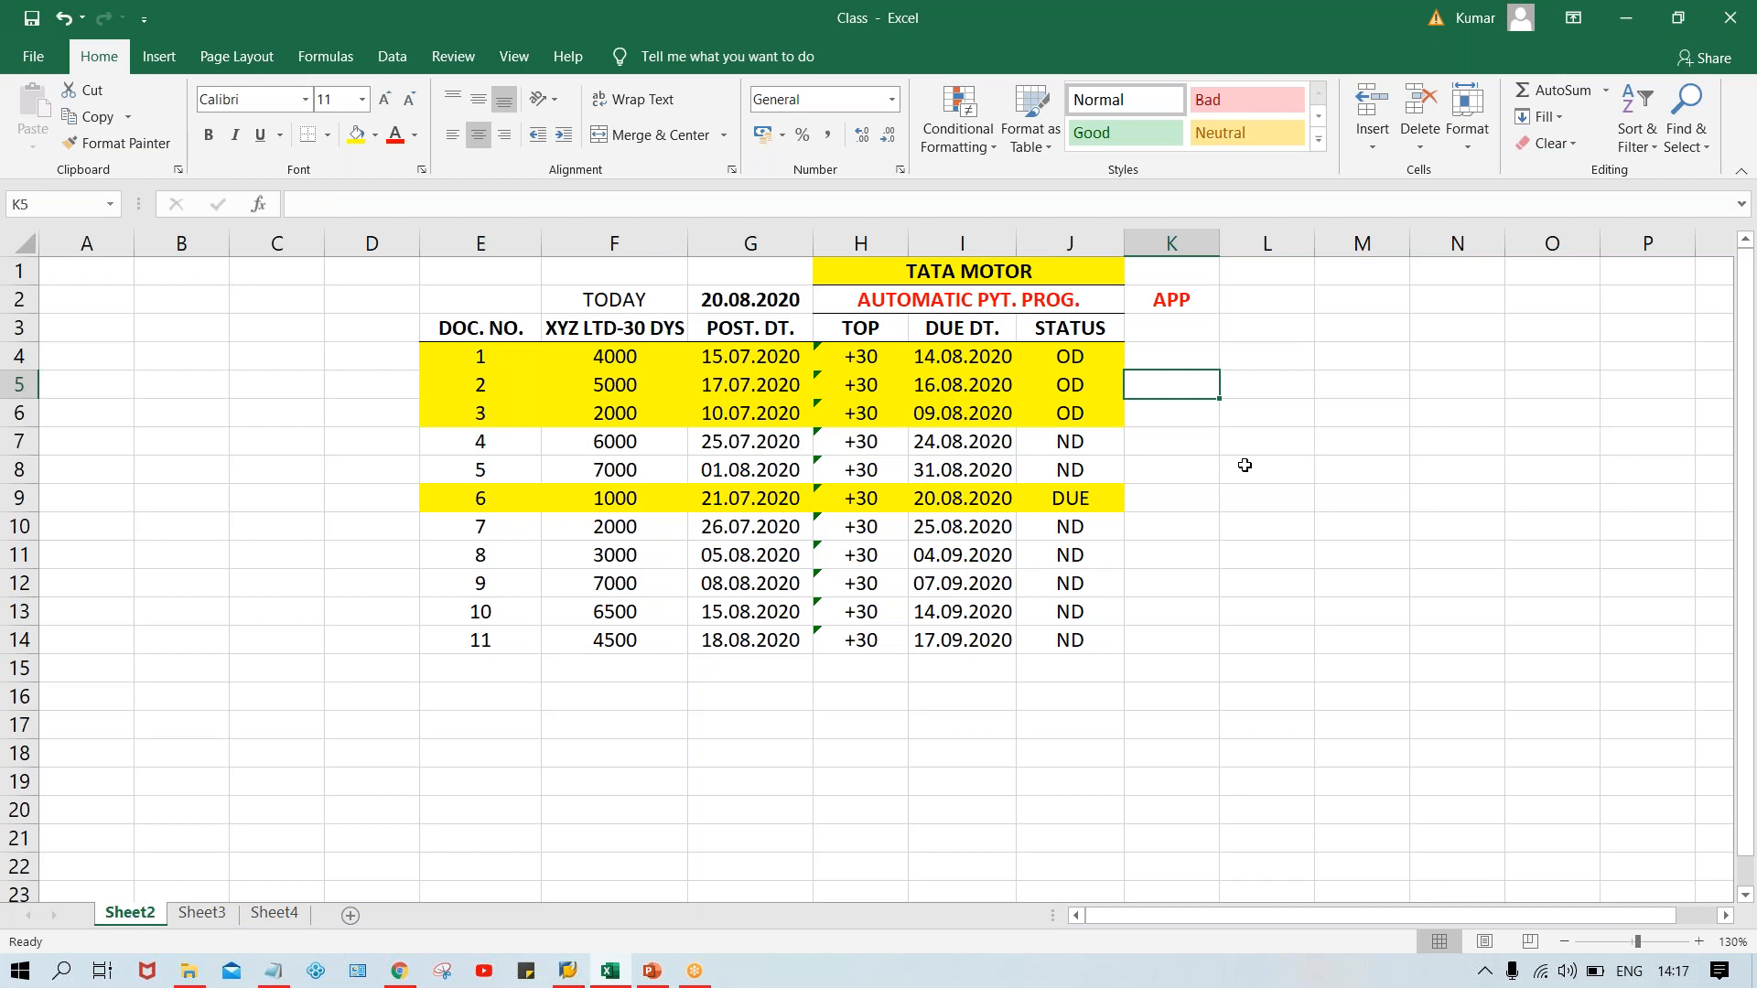
pyautogui.click(1178, 299)
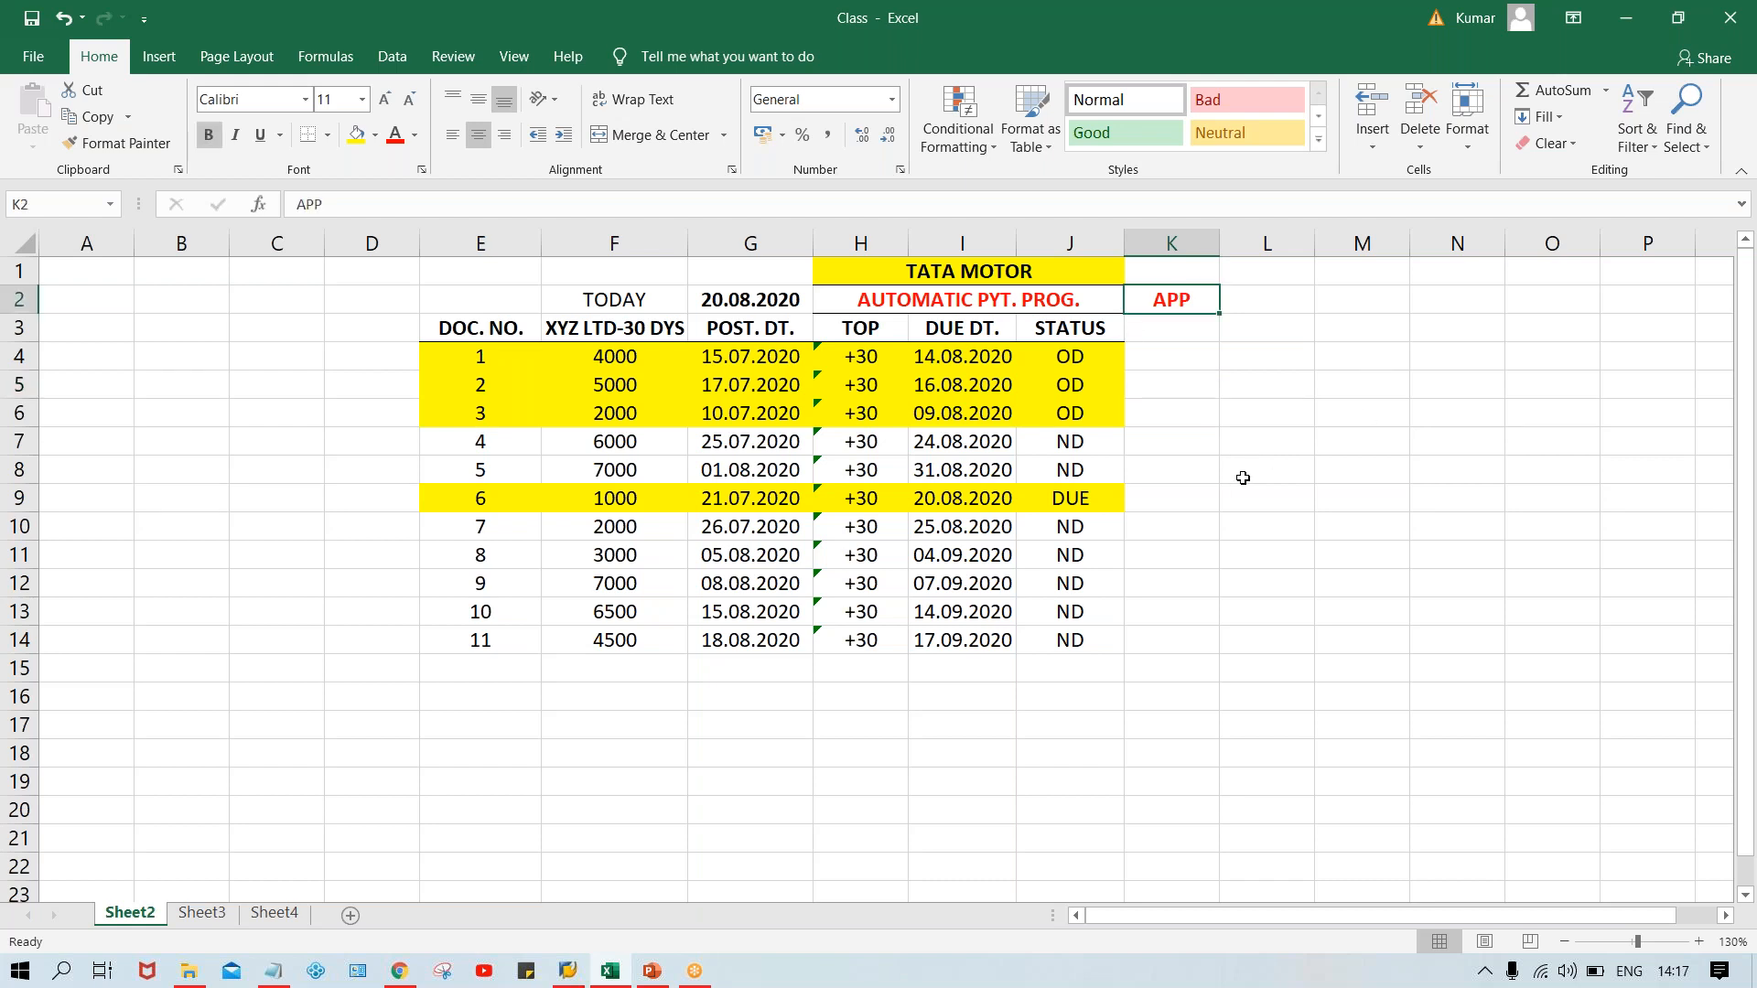
pyautogui.click(1067, 356)
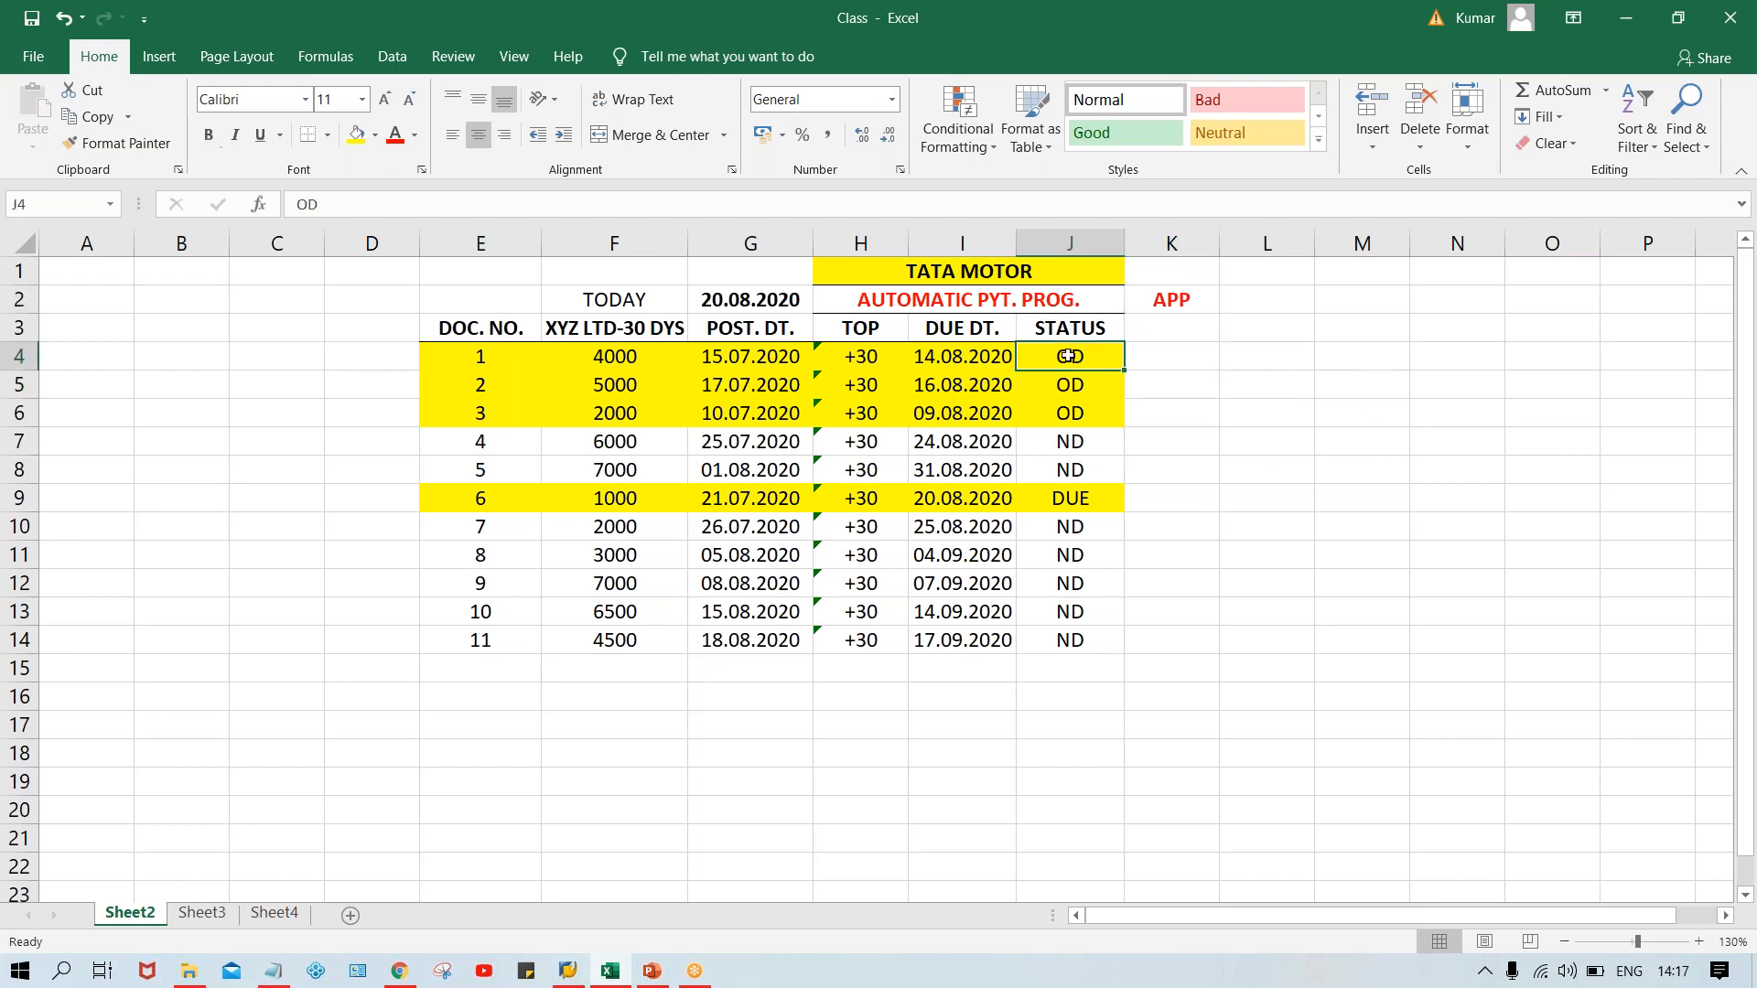
pyautogui.click(1069, 384)
pyautogui.click(1093, 420)
pyautogui.click(1084, 367)
pyautogui.click(1073, 498)
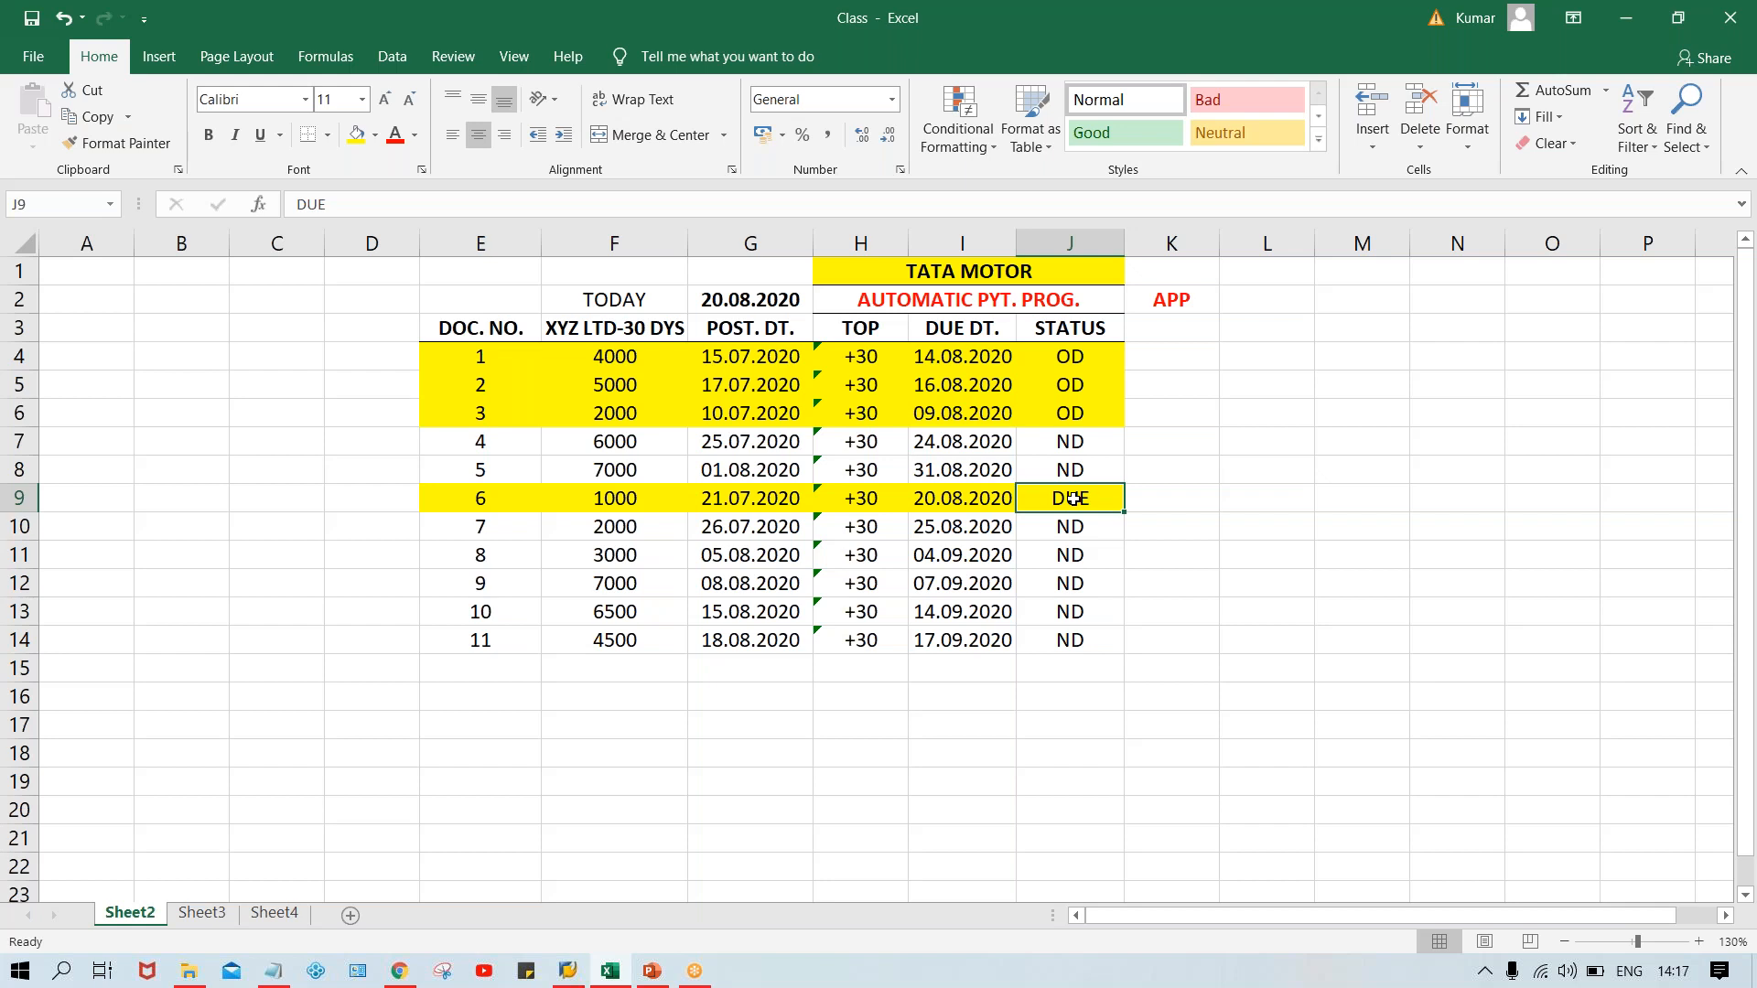
pyautogui.click(1088, 380)
pyautogui.click(1097, 501)
pyautogui.click(1155, 298)
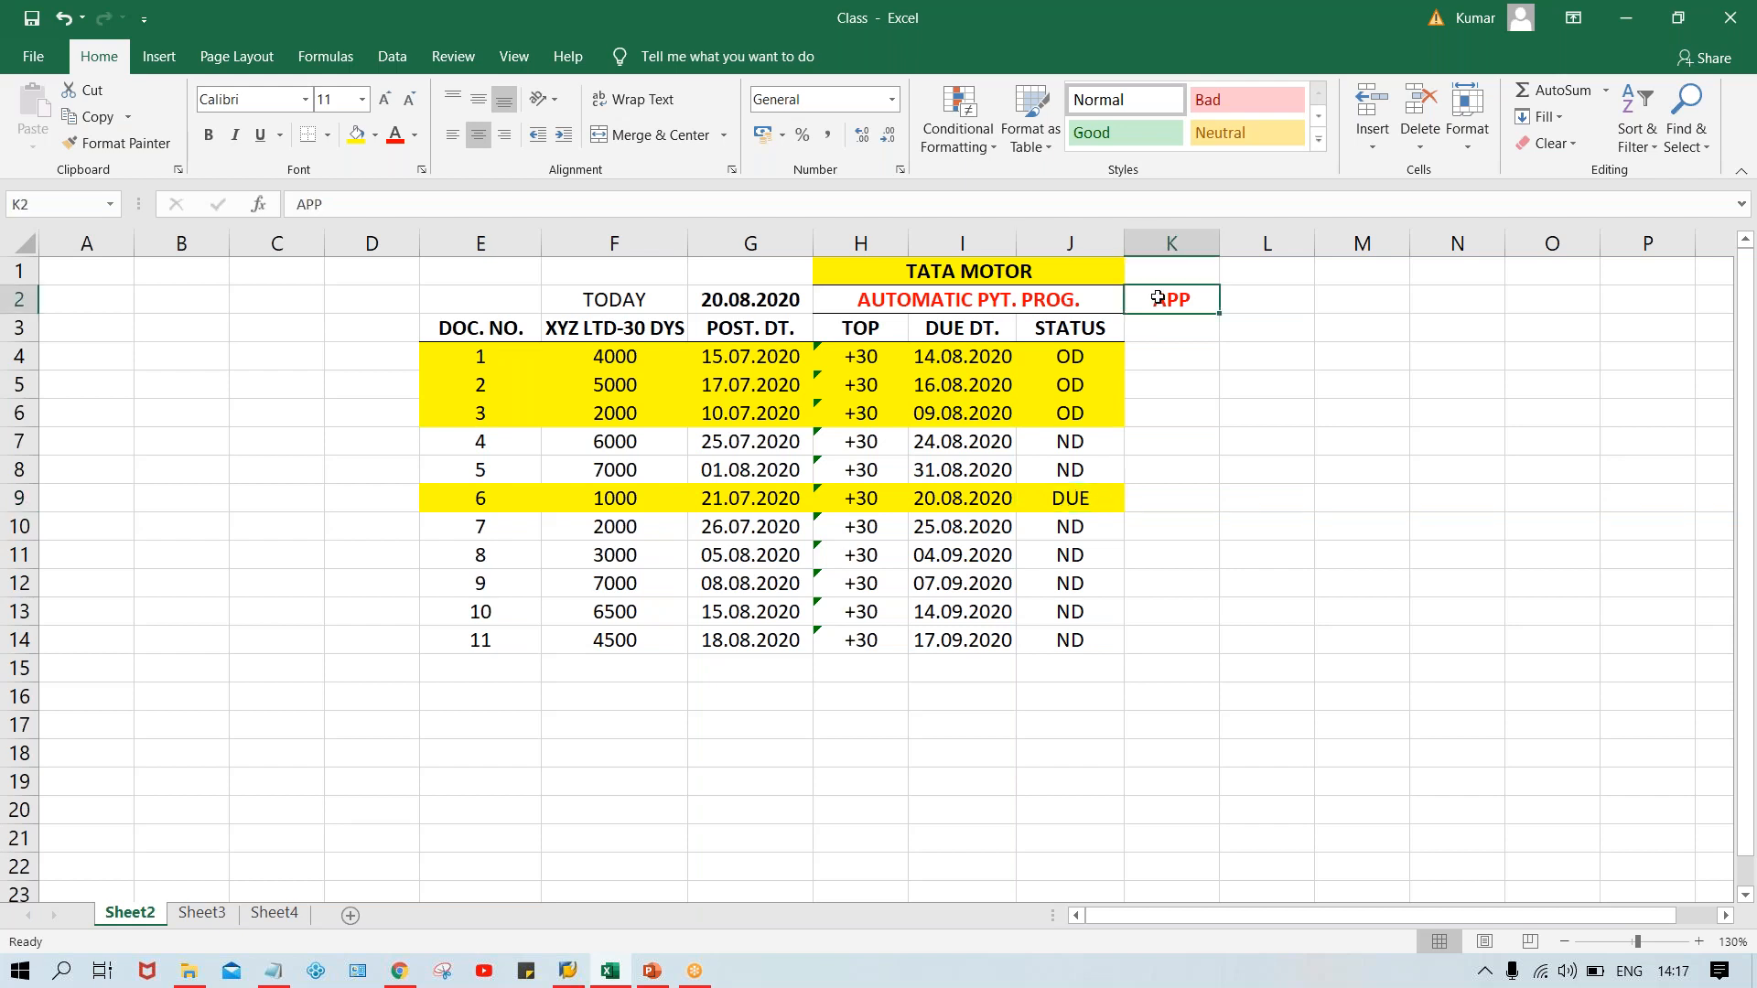
# Check document 1's due date and the OD statuses of documents 2 and 3, returning to the APP label in K2.
pyautogui.click(959, 360)
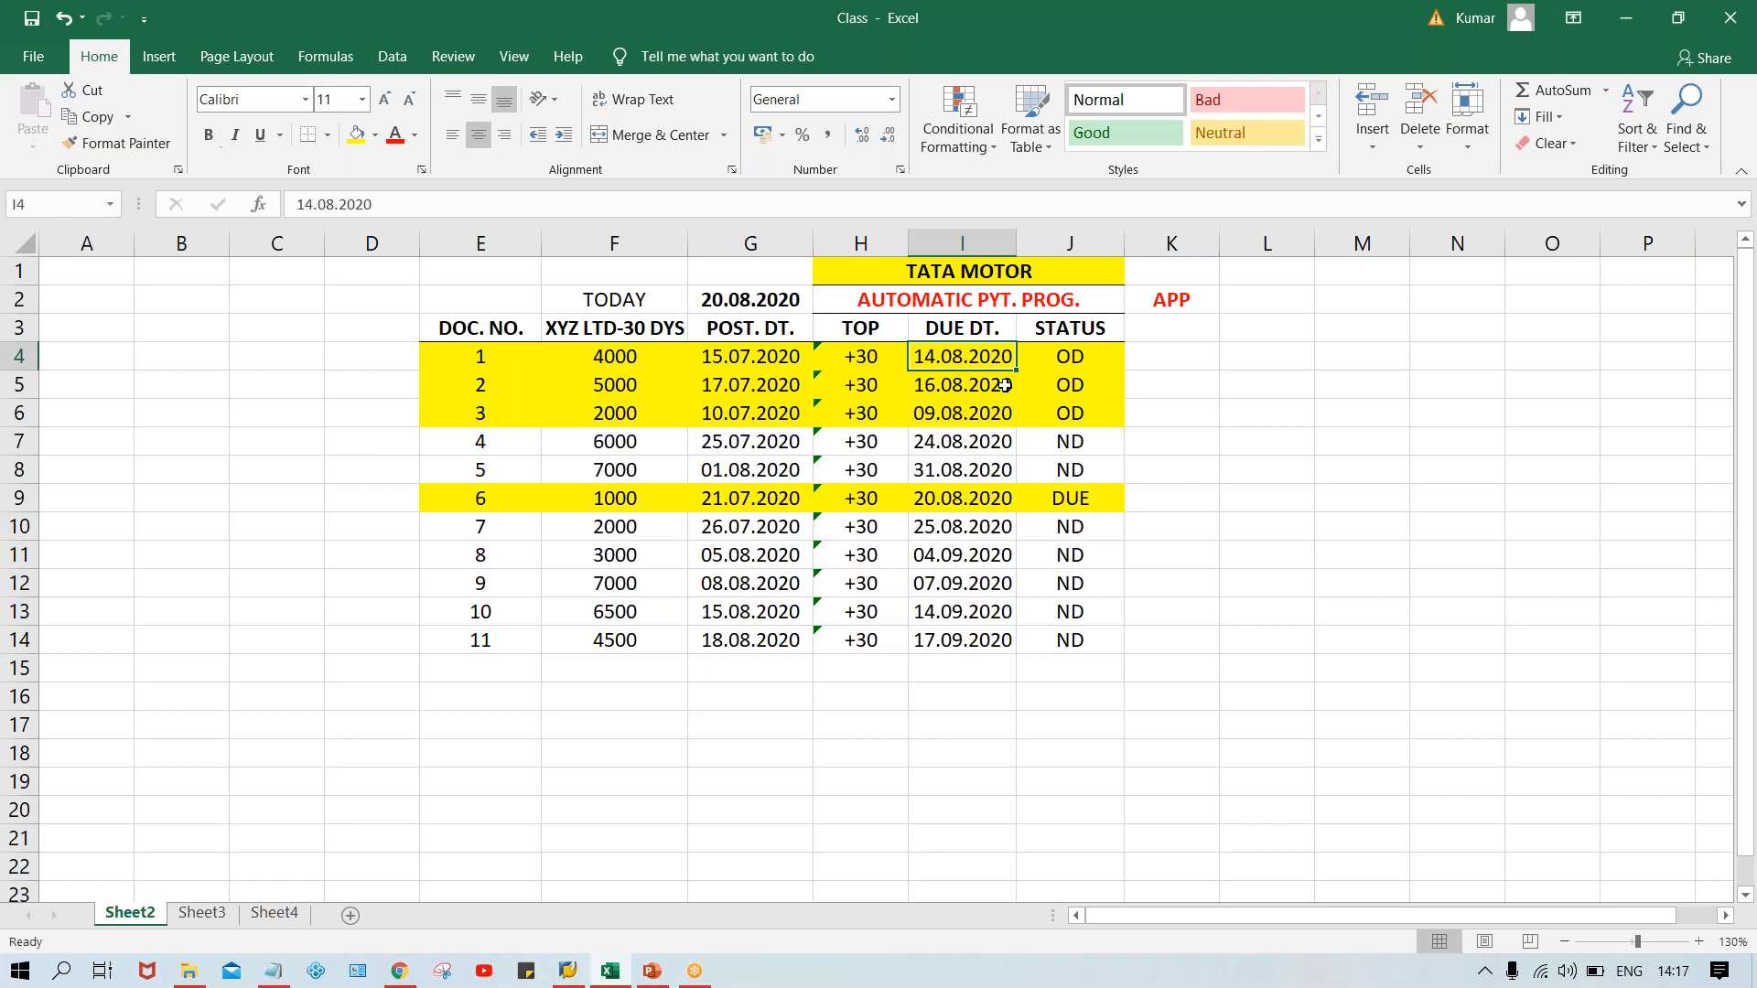
pyautogui.click(1085, 383)
pyautogui.click(1086, 405)
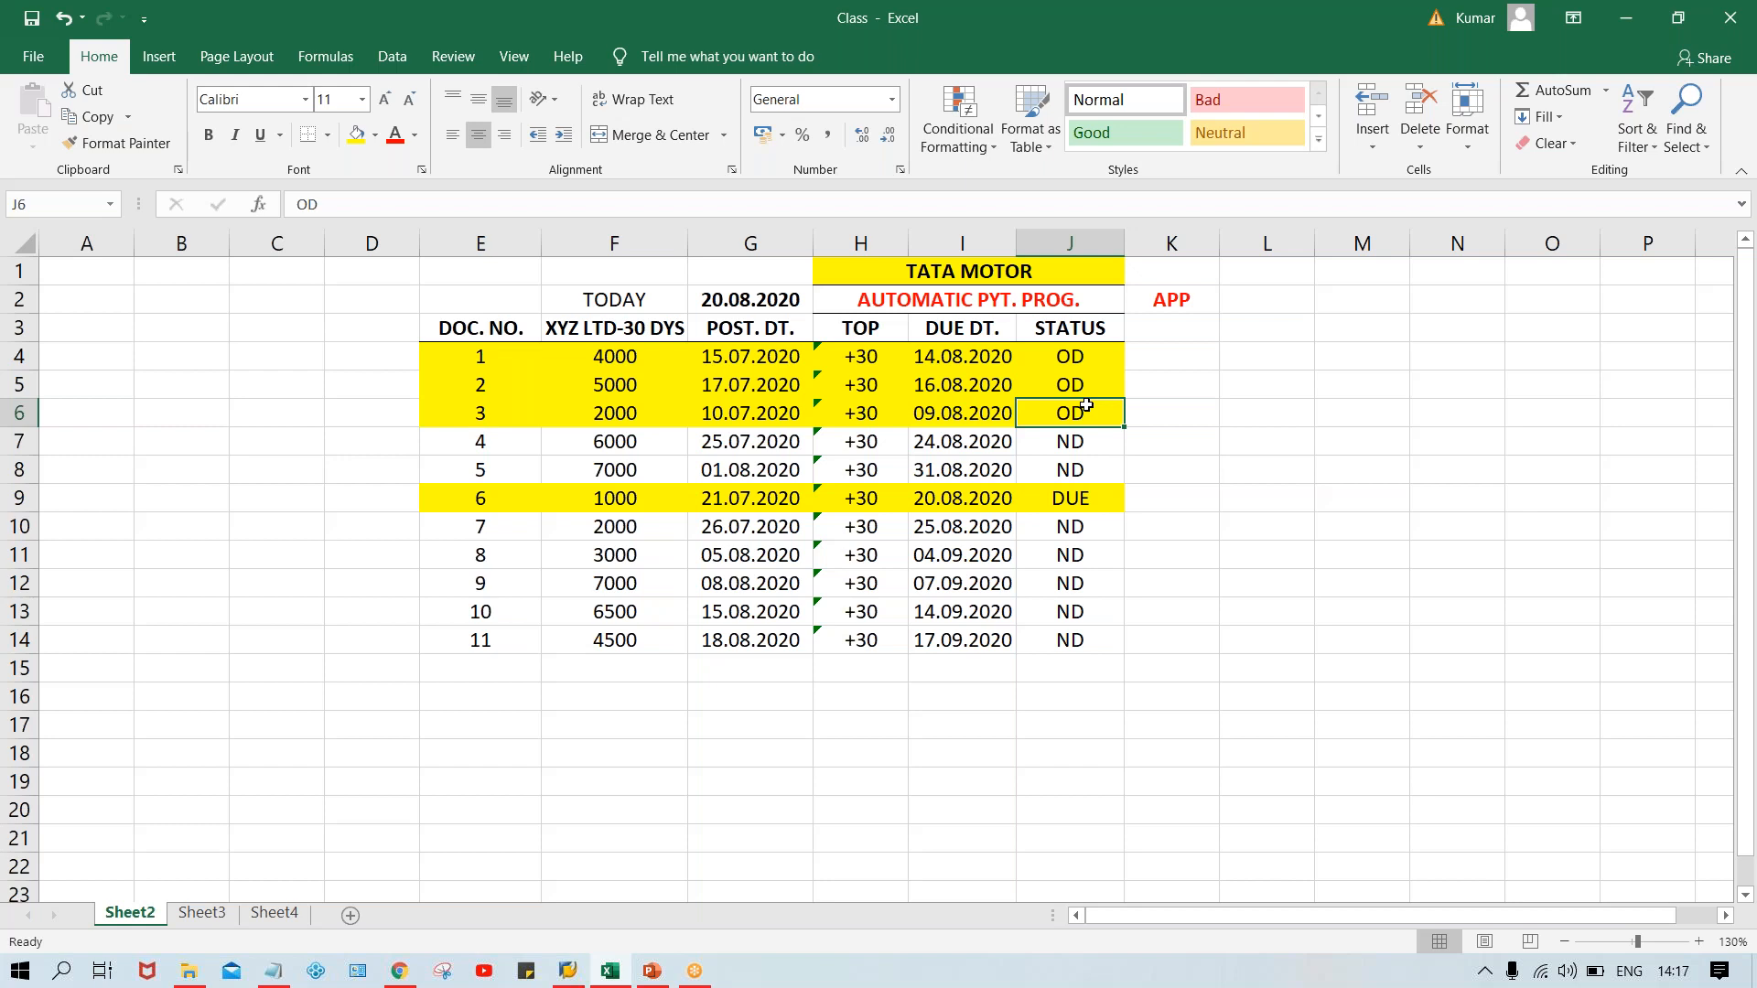
pyautogui.click(1179, 291)
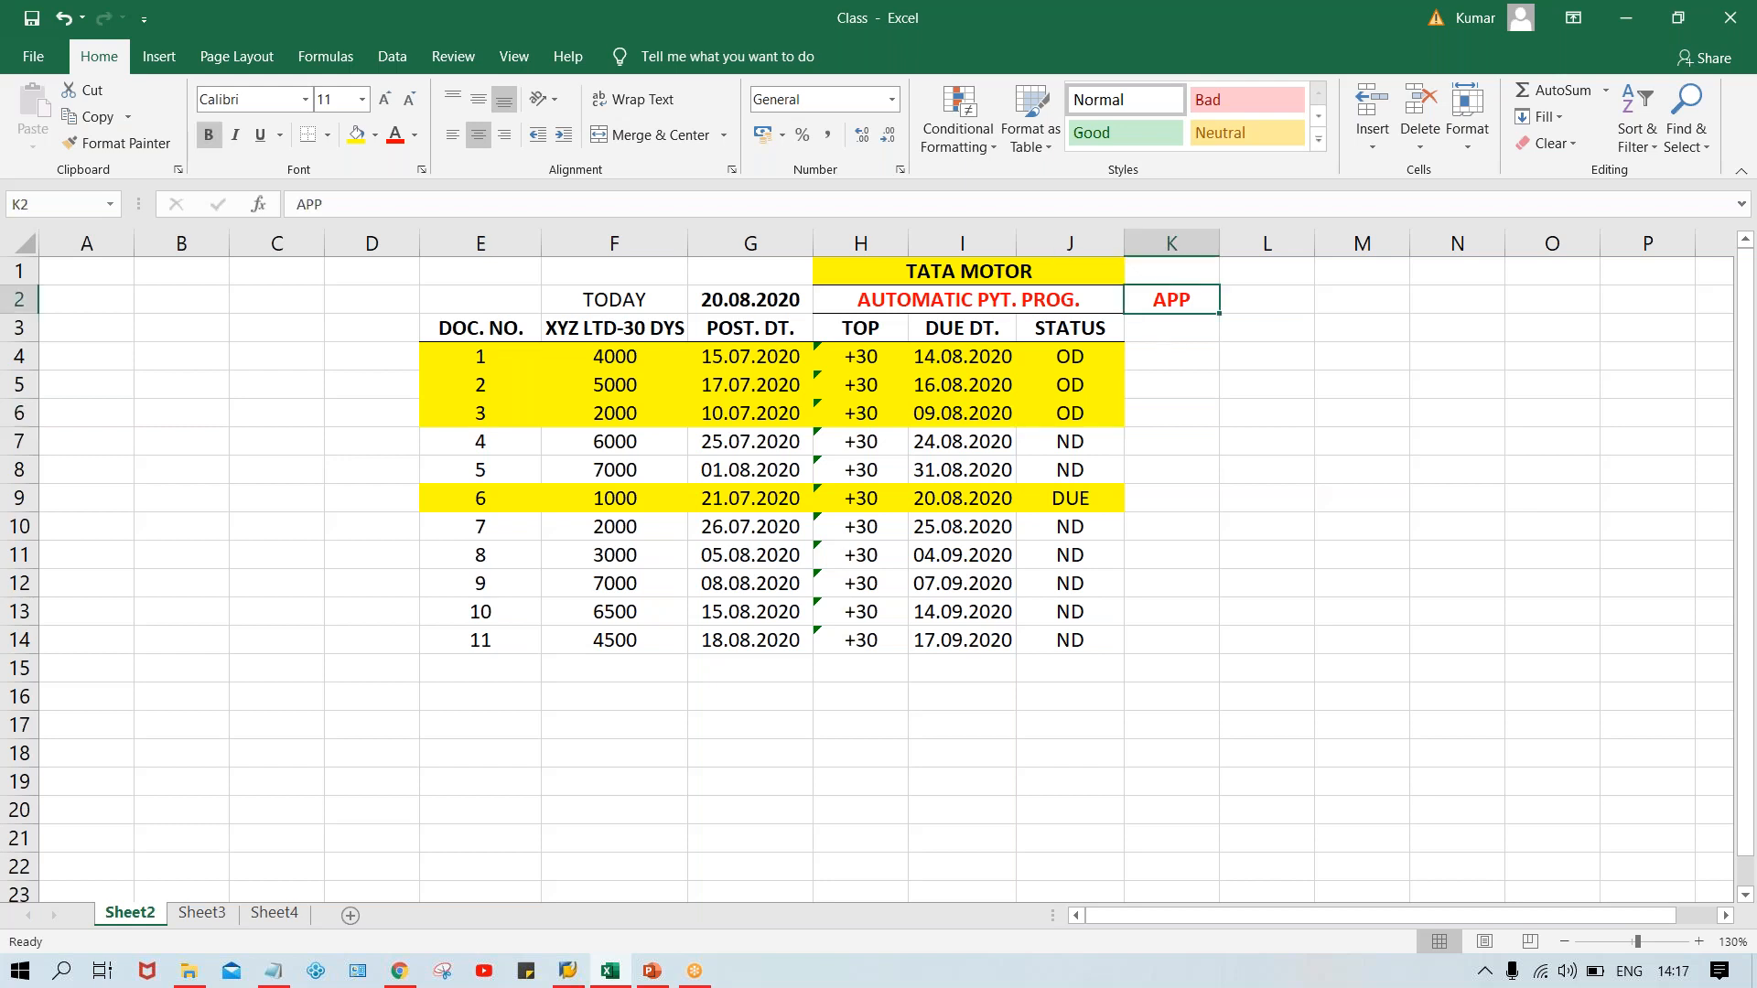
# Switch to the 14. APP presentation in PowerPoint to read the Automatic Payment Program slide.
pyautogui.click(649, 973)
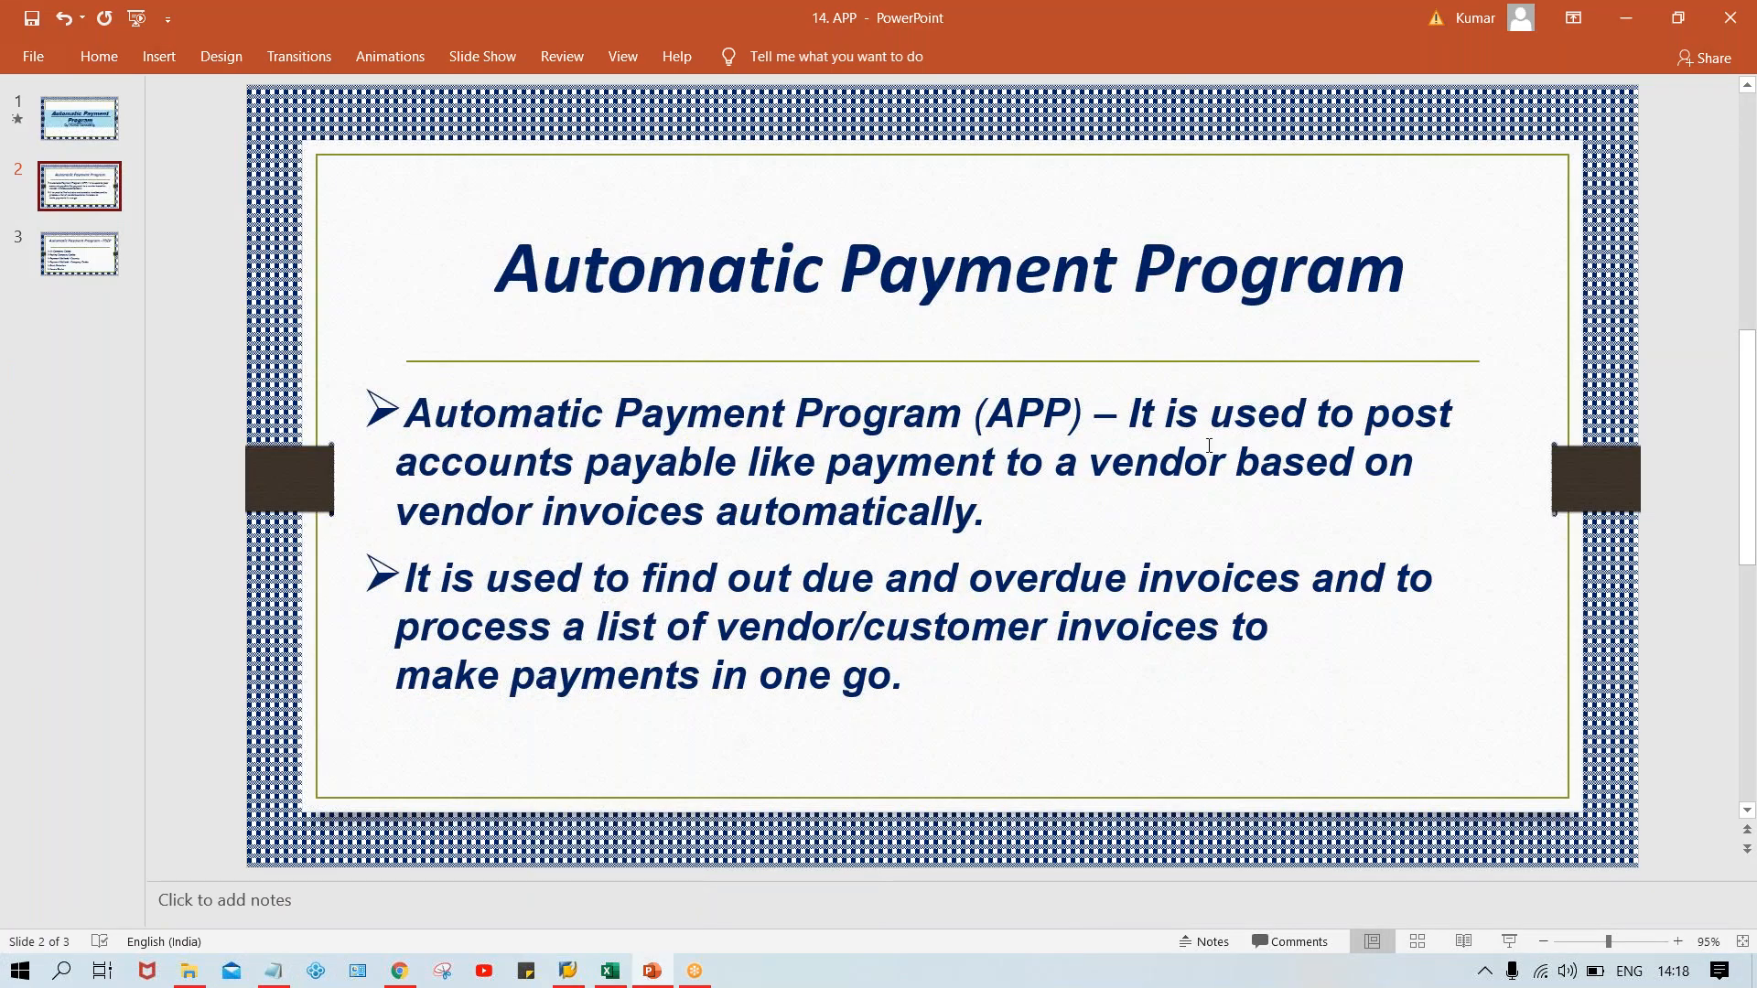